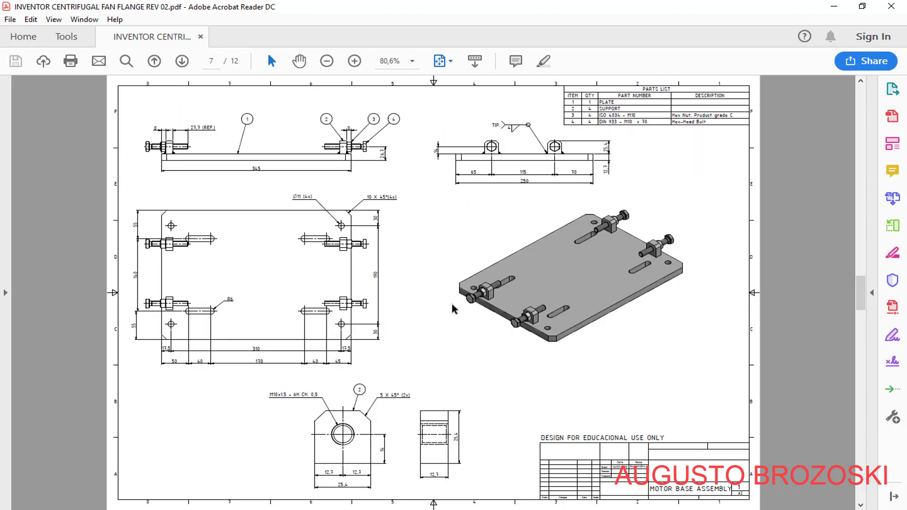
Open the CREO PARAMETRIC CENTRIFUGAL FAN 4 - 10 video on YouTube and examine the video and PDF links in its full description
scroll(417, 329, "down", 3)
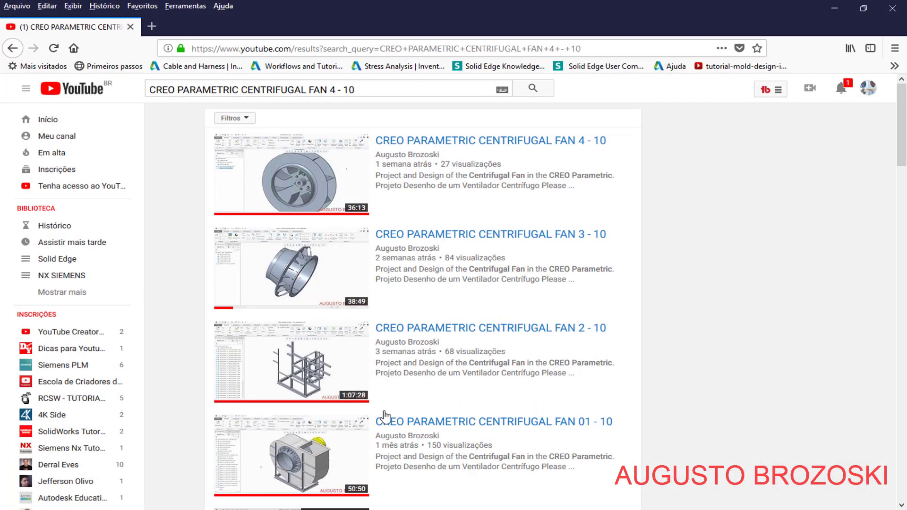
left_click(439, 141)
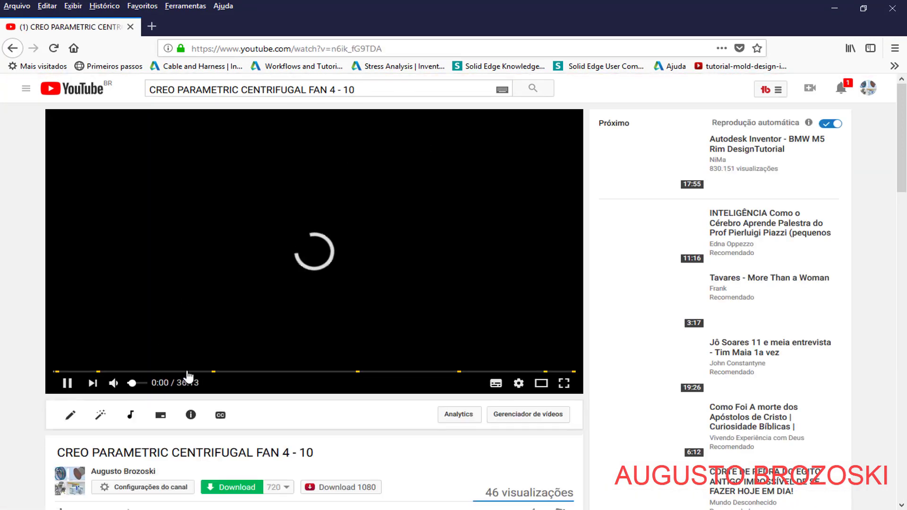
scroll(188, 375, "down", 3)
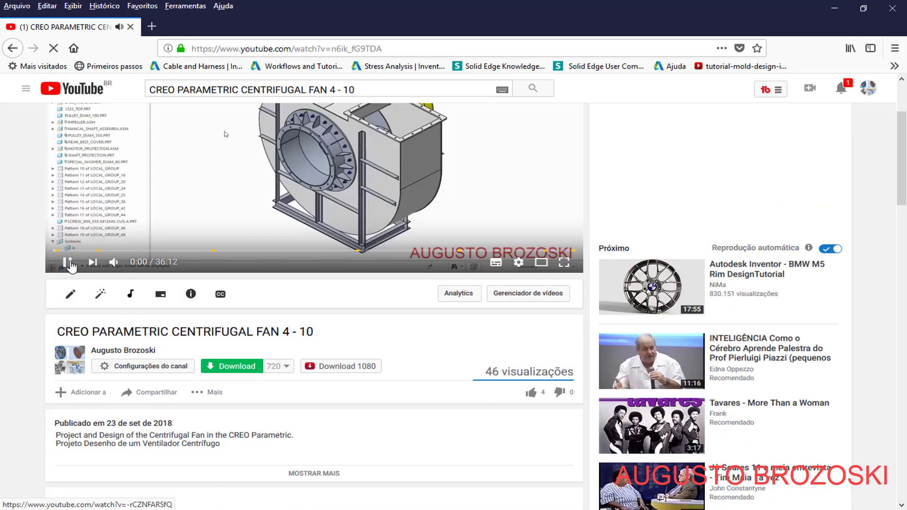
left_click(69, 262)
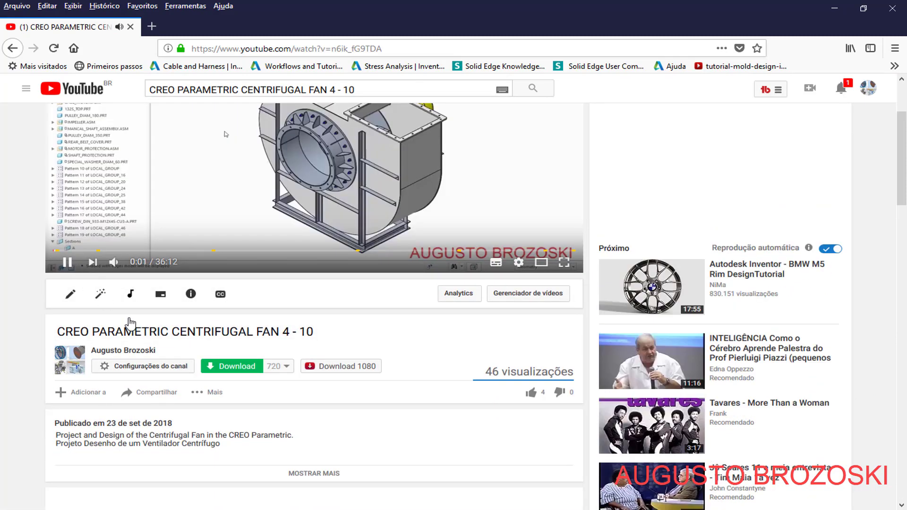
left_click(322, 475)
scroll(294, 403, "down", 6)
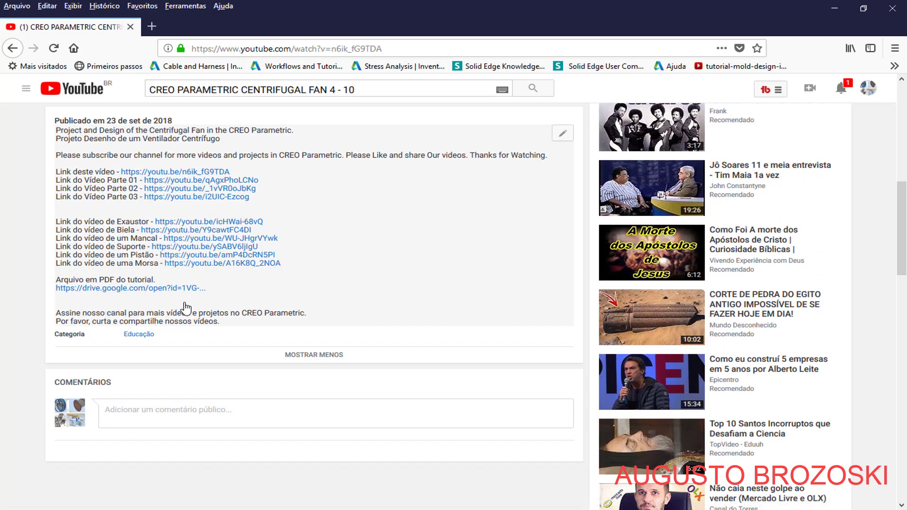
scroll(341, 328, "up", 7)
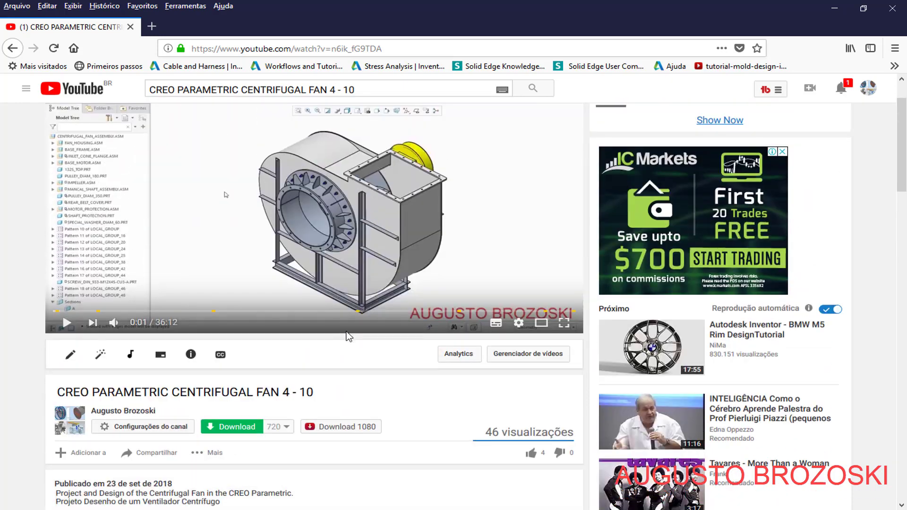
scroll(360, 333, "up", 1)
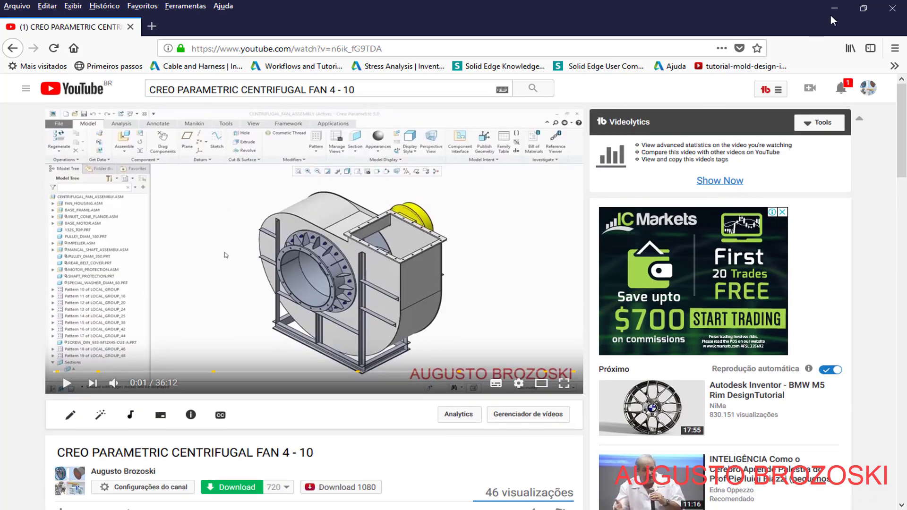
left_click(833, 14)
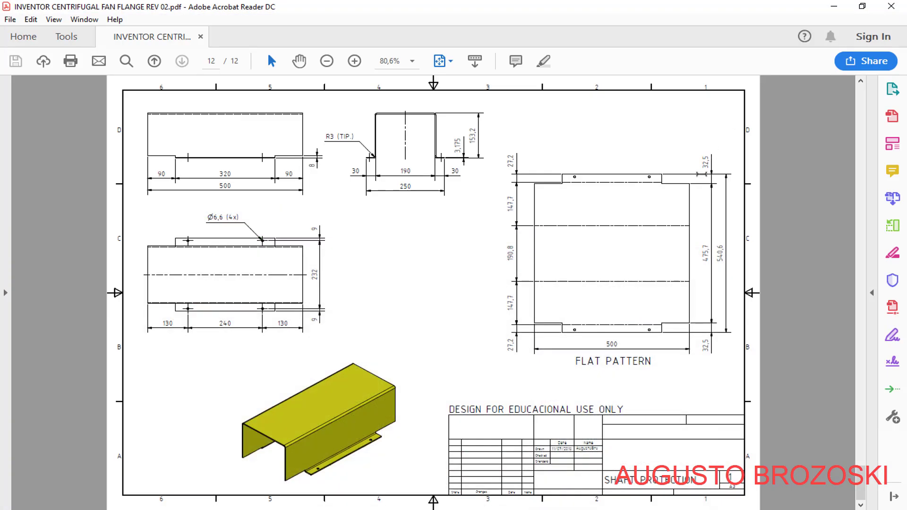
Switch to Creo Parametric and check which folder is set as the working directory, leaving the selection without changes
left_click(833, 7)
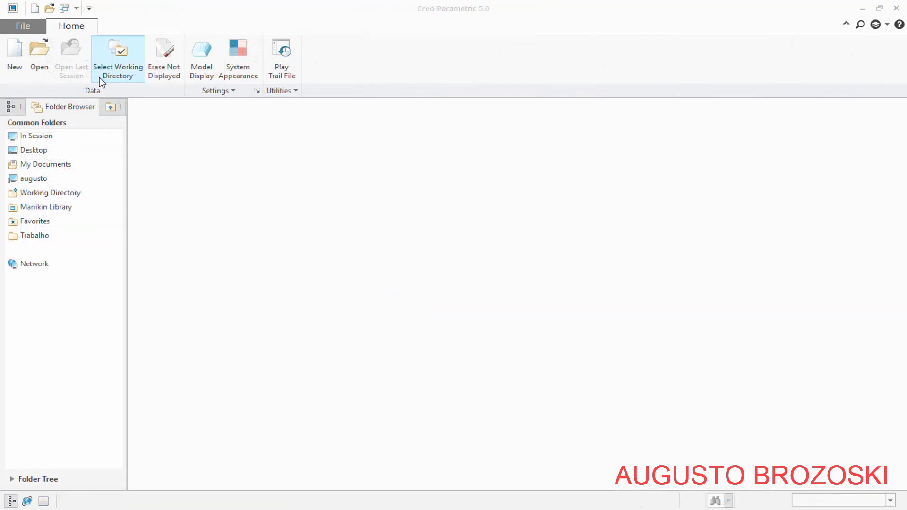
left_click(124, 63)
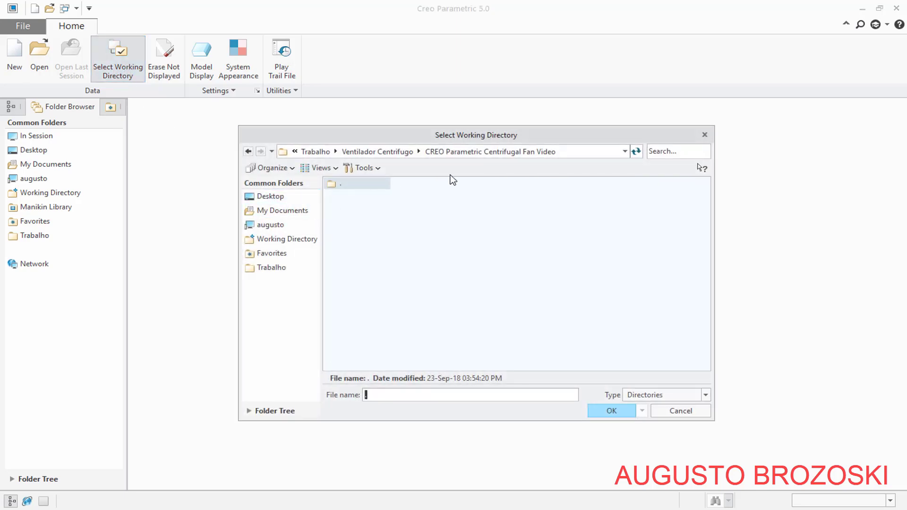
left_click(439, 152)
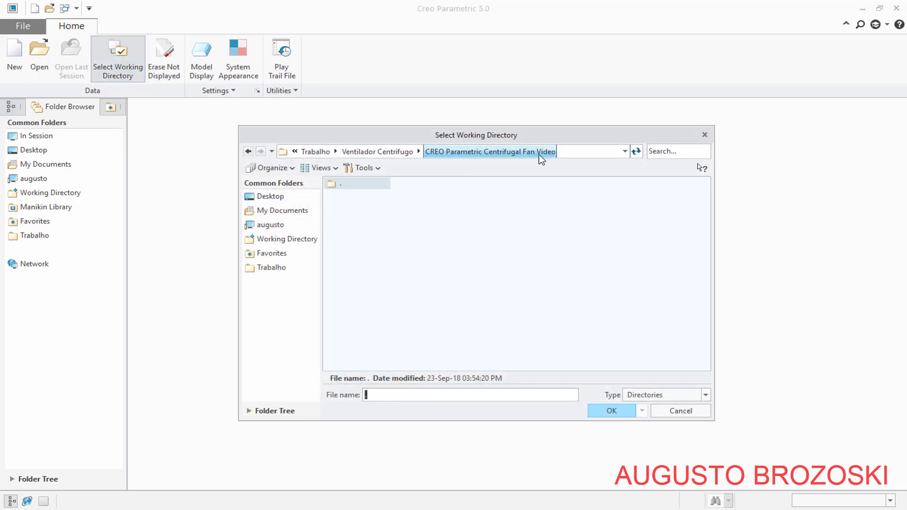
left_click(491, 165)
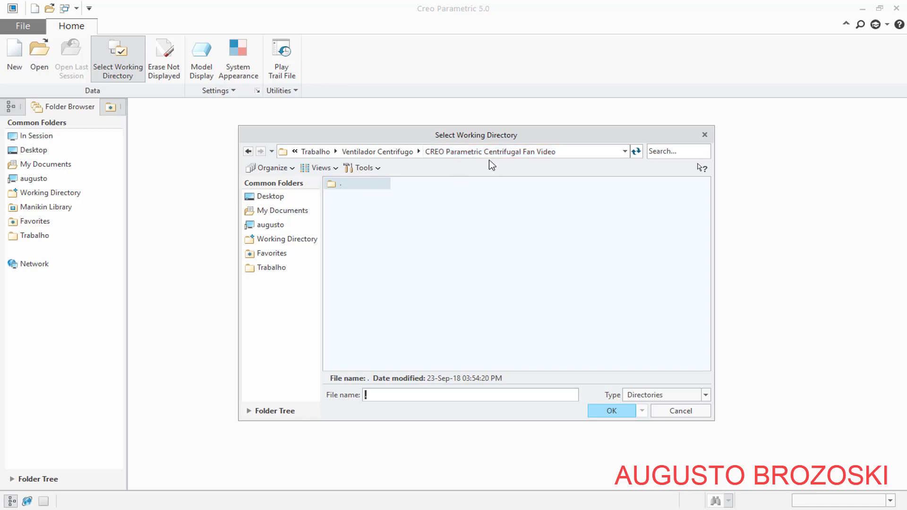
left_click(668, 410)
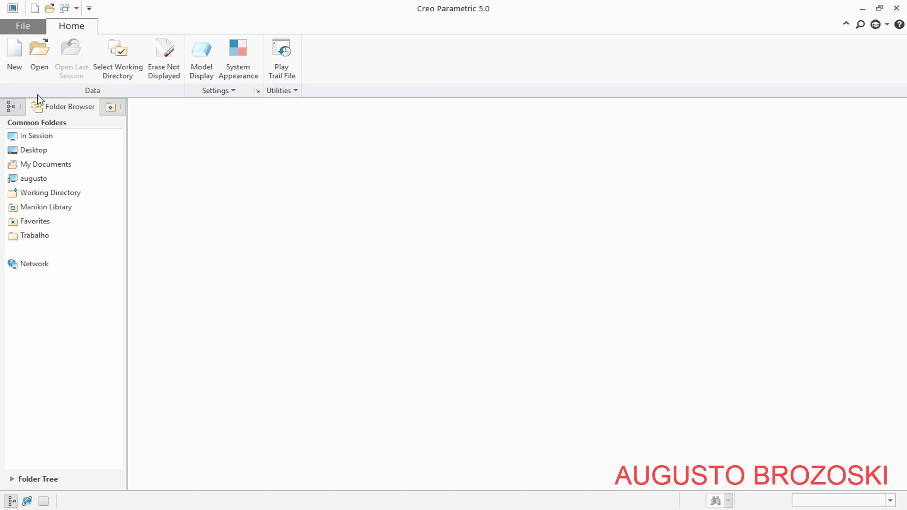
Create a new solid part named MANCAL_BASE from the mmns_part_solid template instead of the default one
left_click(14, 55)
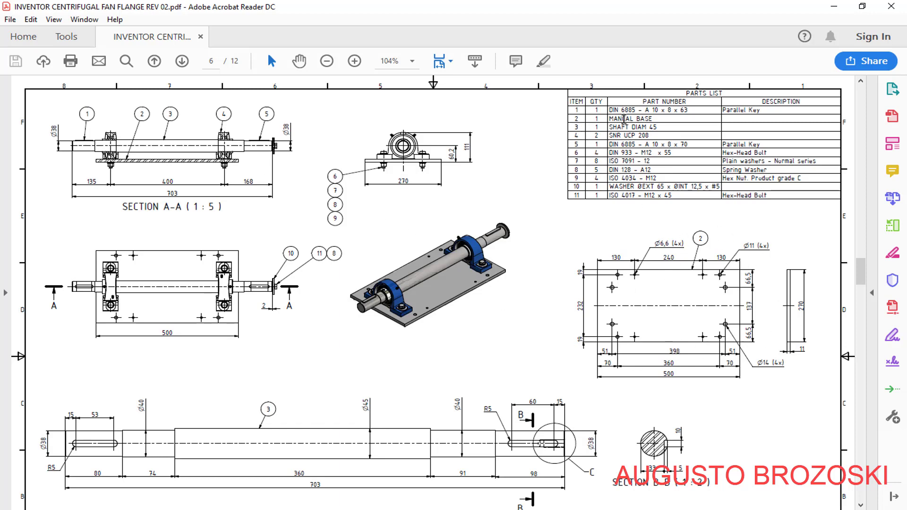
left_click(833, 6)
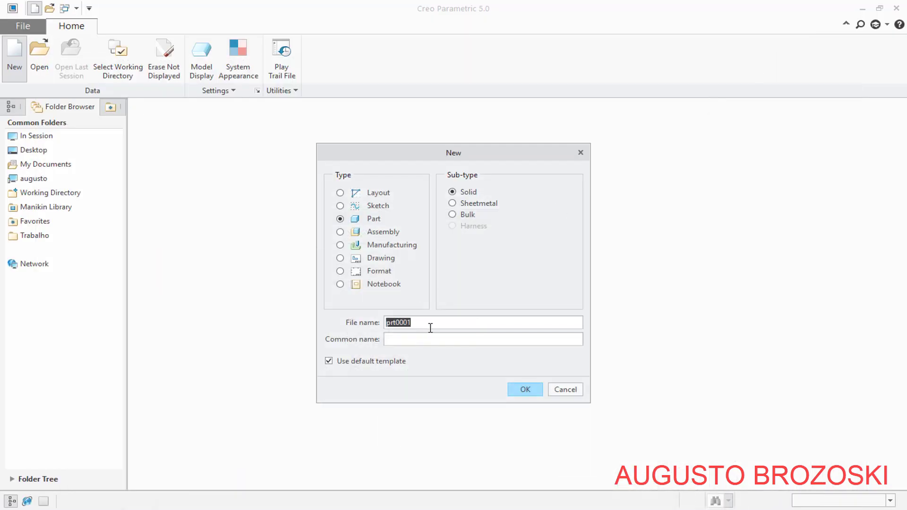
type("MANCAL_BASE")
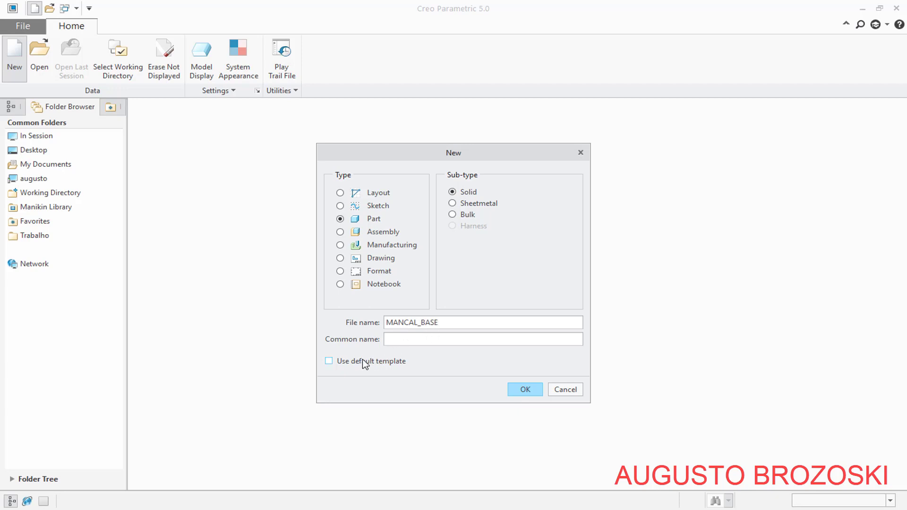
left_click(525, 389)
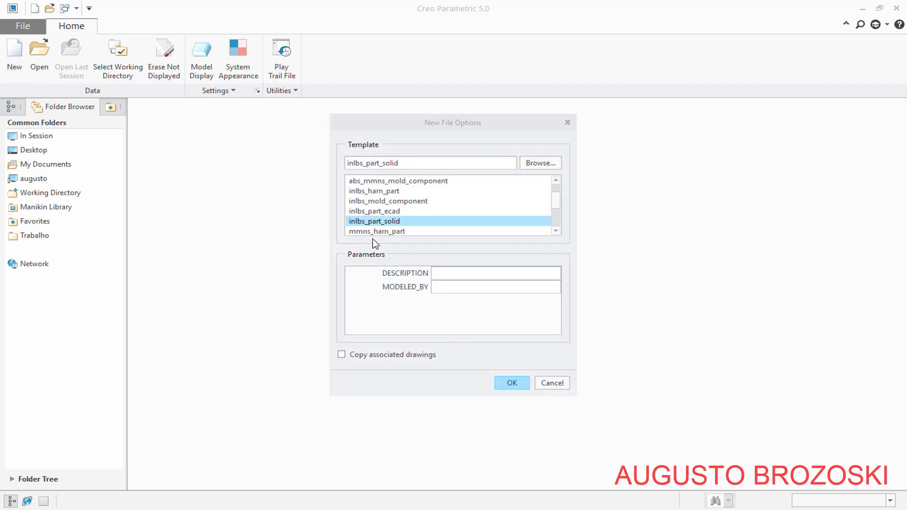
left_click_drag(554, 199, 555, 210)
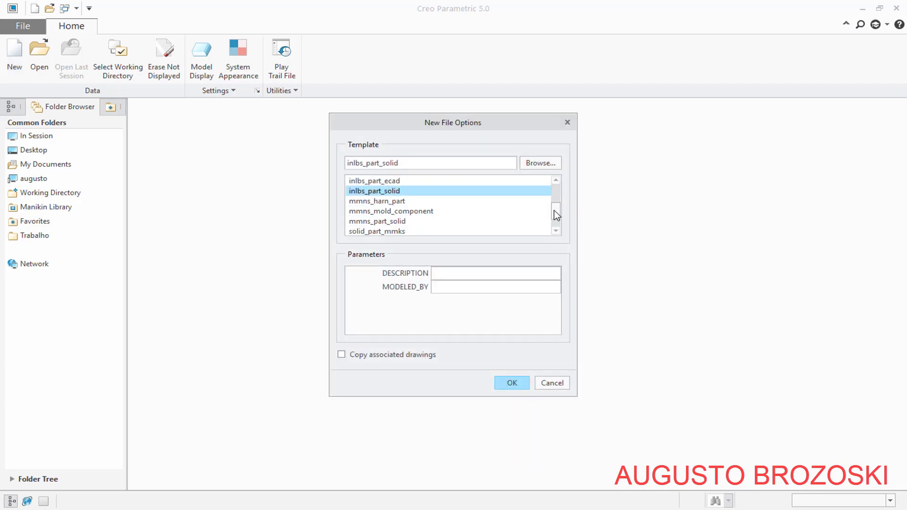
left_click(376, 222)
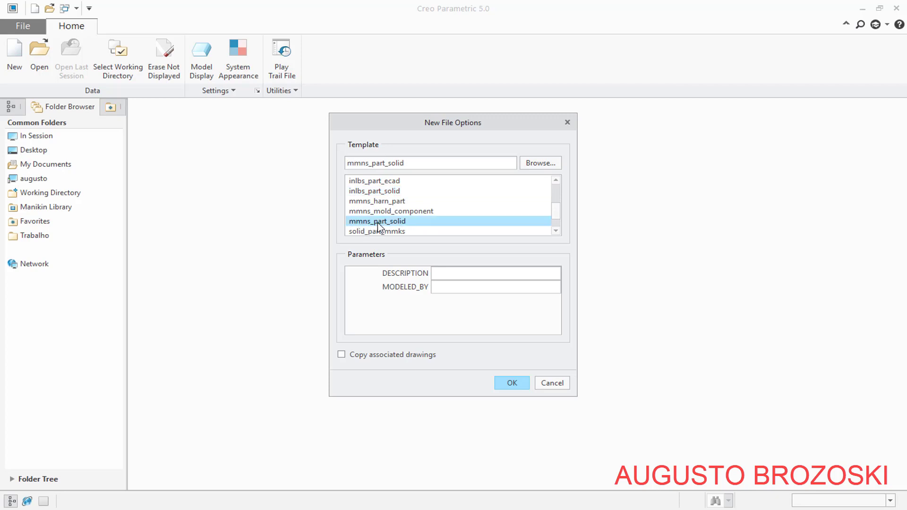
left_click(514, 386)
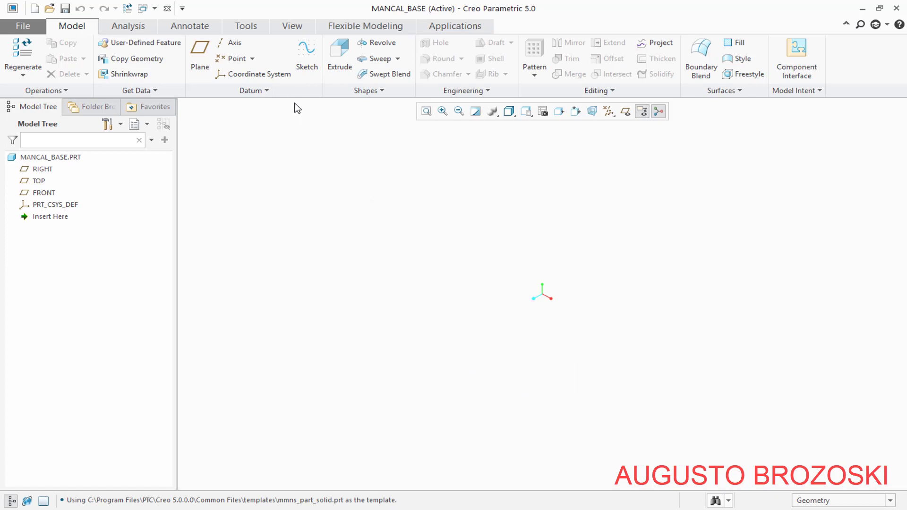
Display the datum planes and start a sketch on the TOP plane with the RIGHT plane as the right-facing reference
left_click(306, 57)
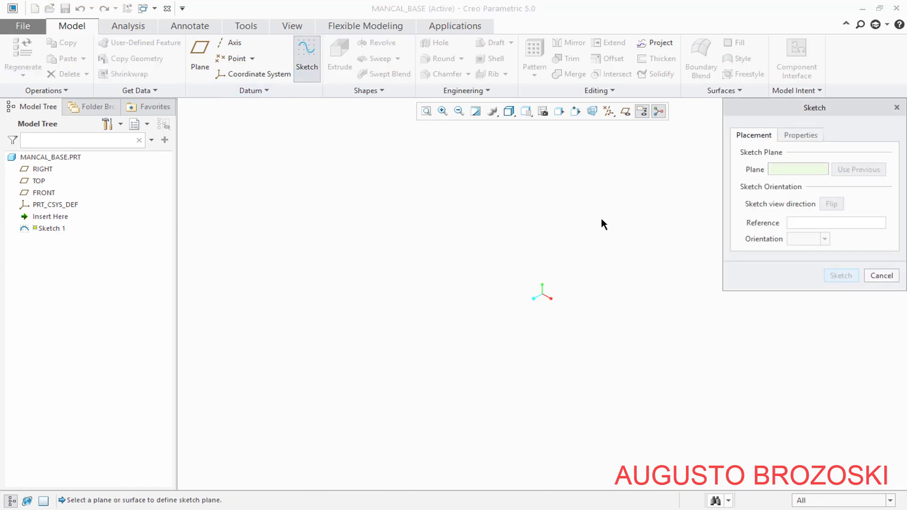
left_click(625, 112)
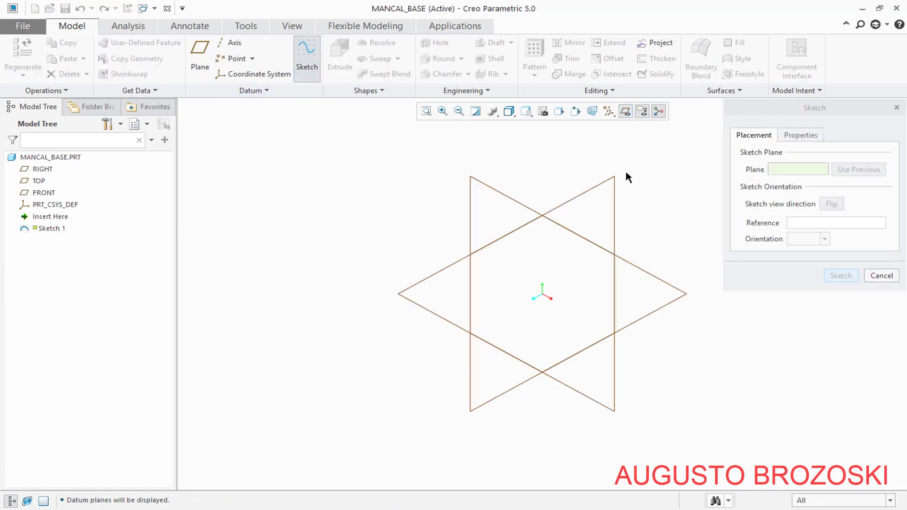
left_click(680, 301)
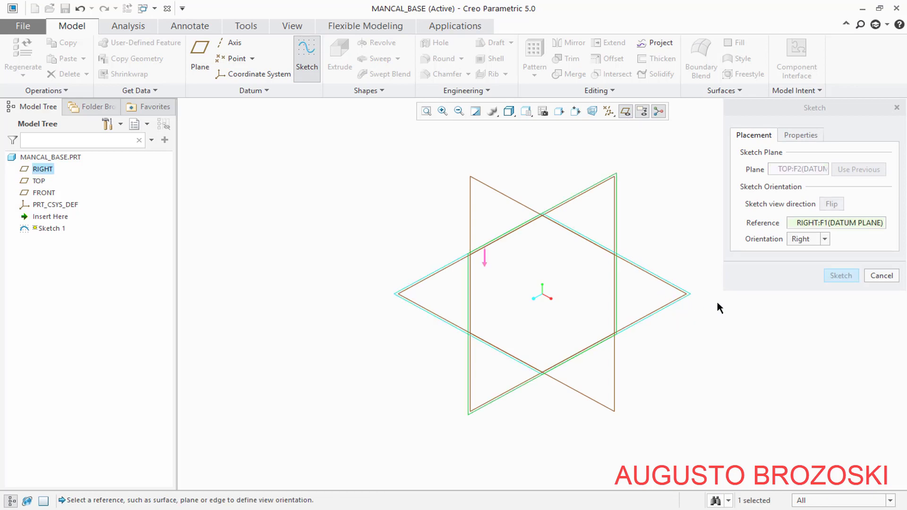
left_click(841, 277)
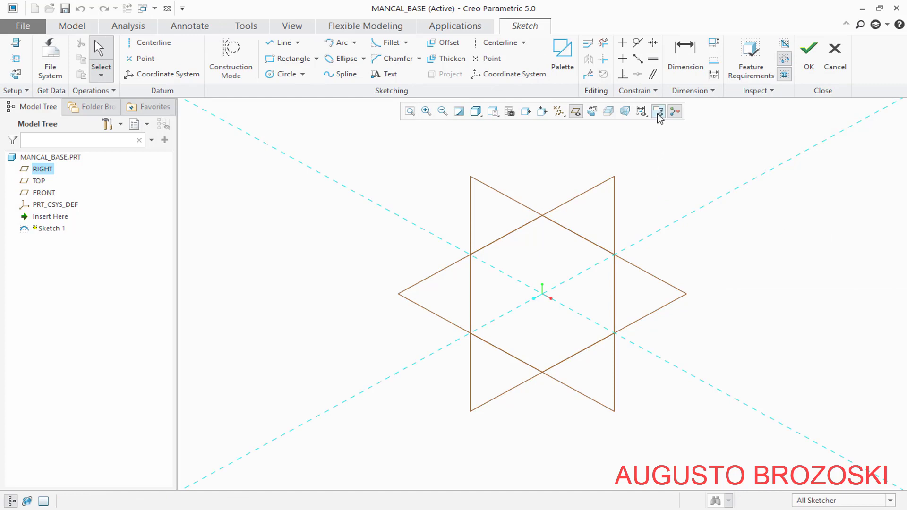
Hide the annotations, spin center and datum planes, and orient the view parallel to the sketch plane
left_click(673, 113)
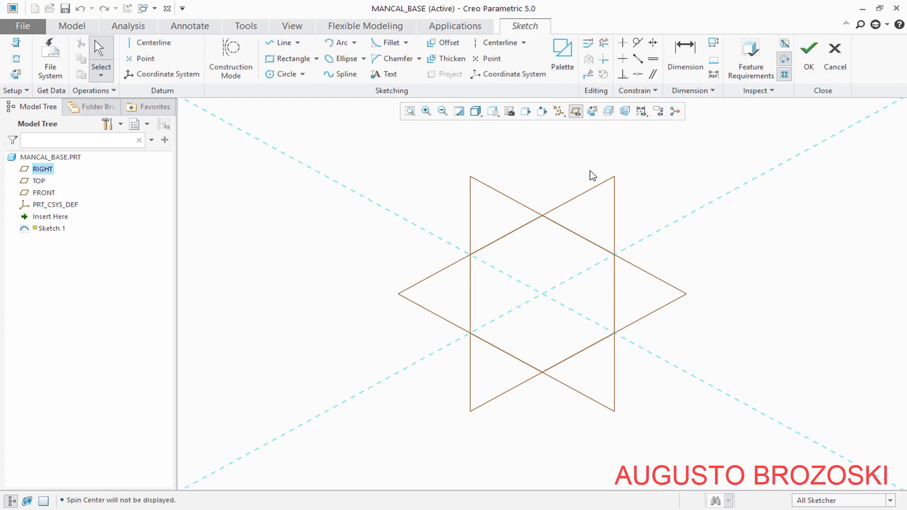
left_click(576, 112)
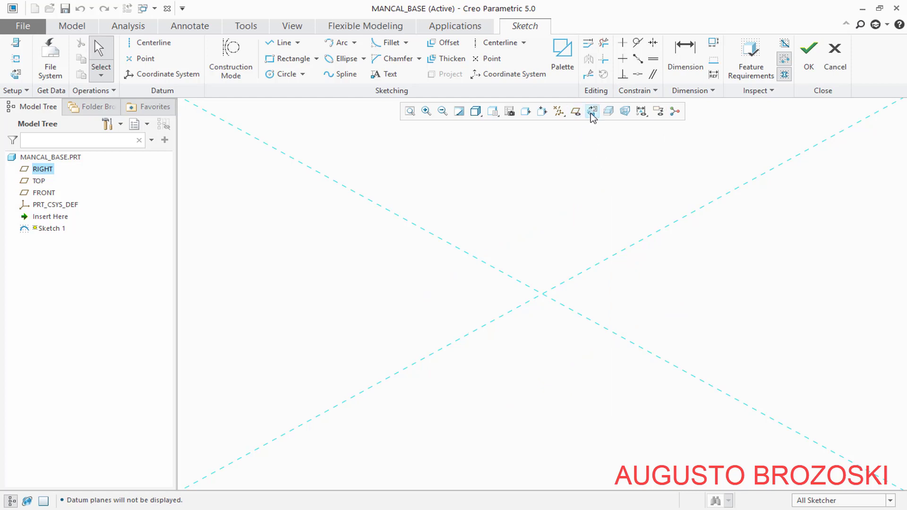
left_click(592, 116)
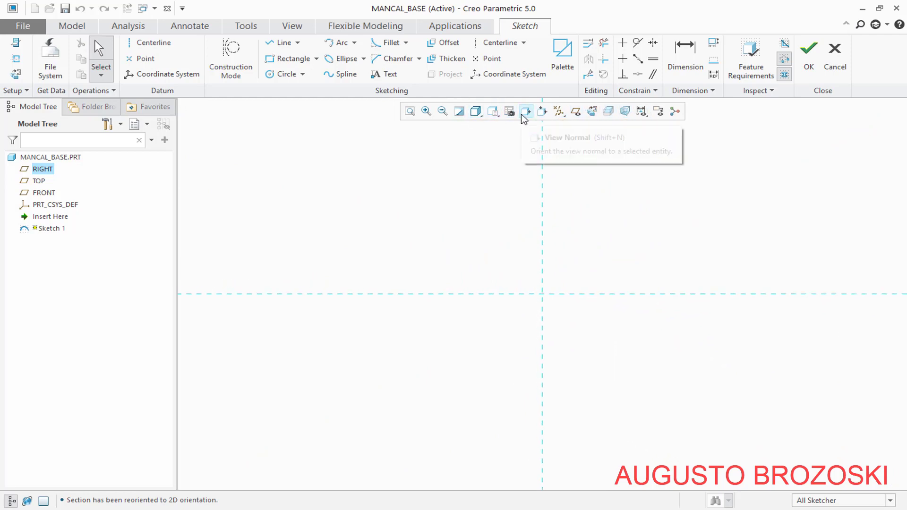
right_click(522, 117)
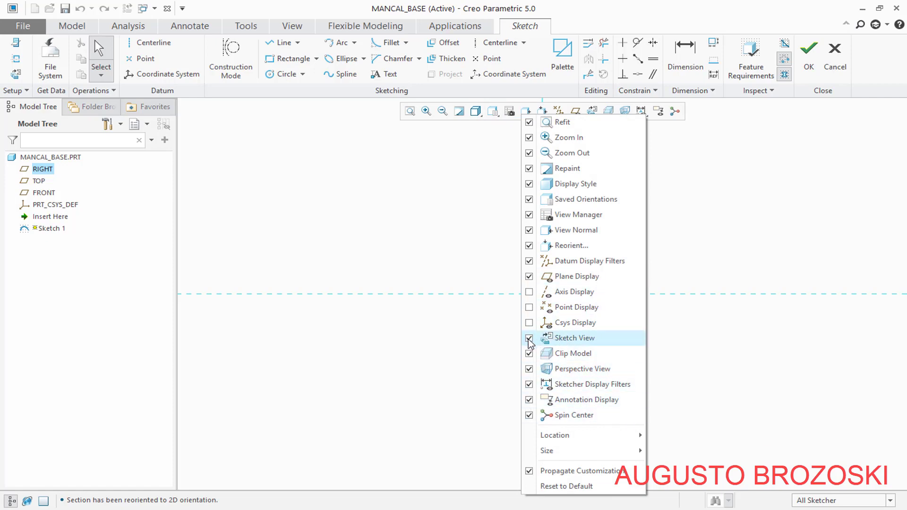
left_click(704, 198)
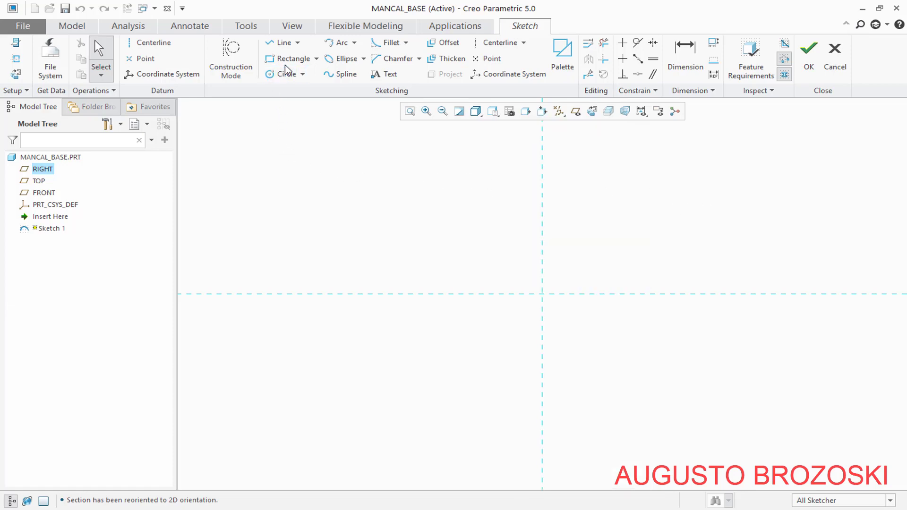
Sketch a center rectangle about 271 mm wide and 505 mm high, centred on the intersection of the two reference lines
left_click(316, 59)
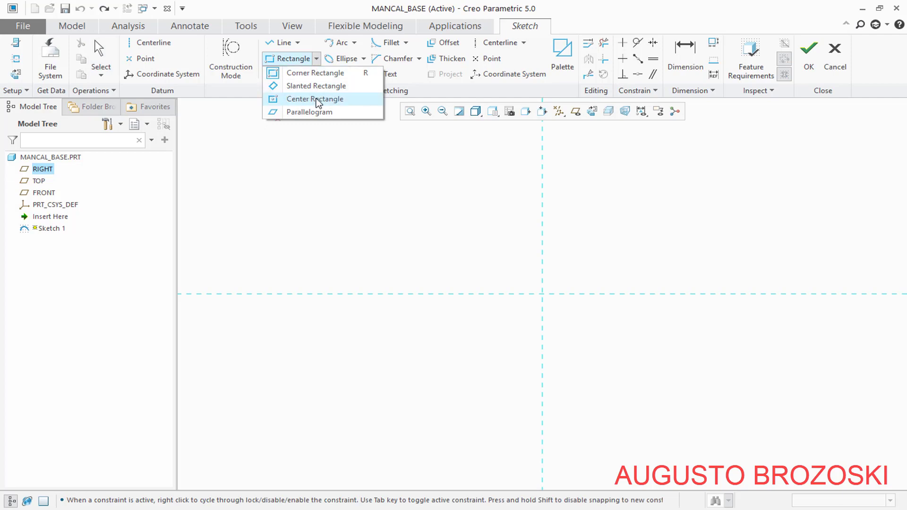
left_click(315, 99)
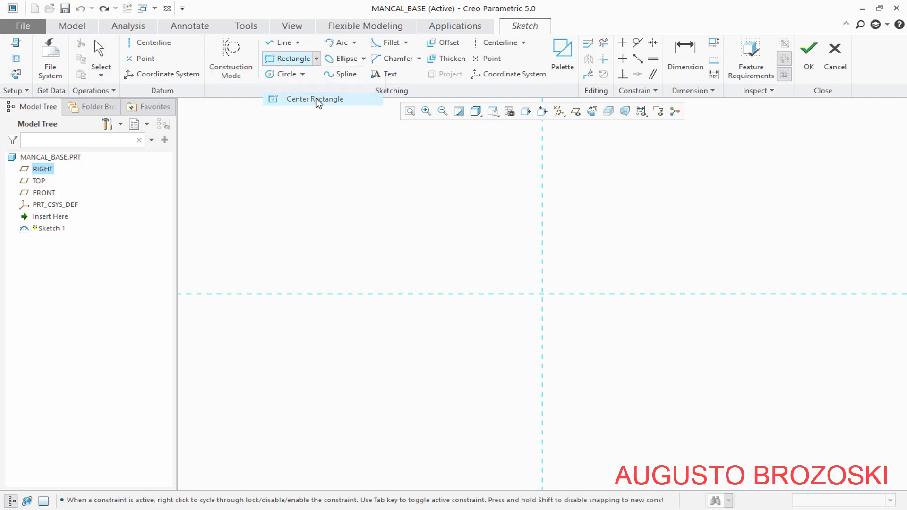
left_click(542, 294)
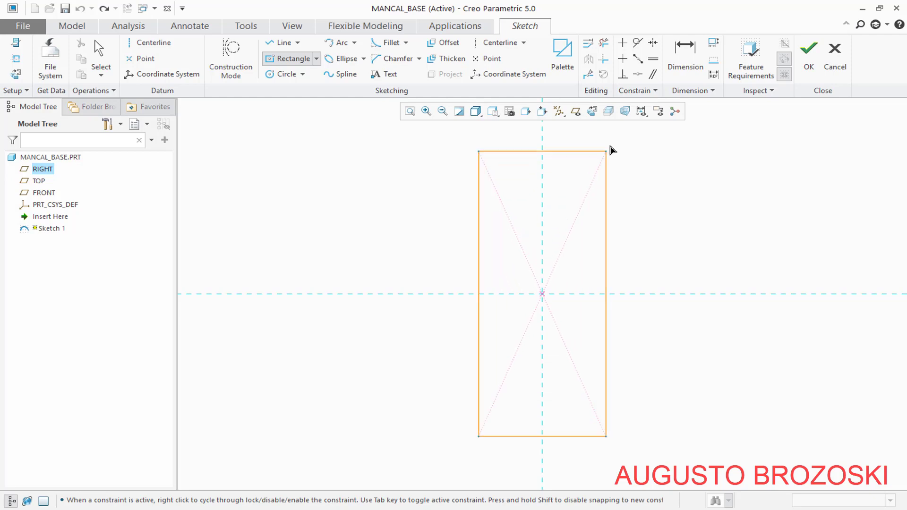
left_click(631, 139)
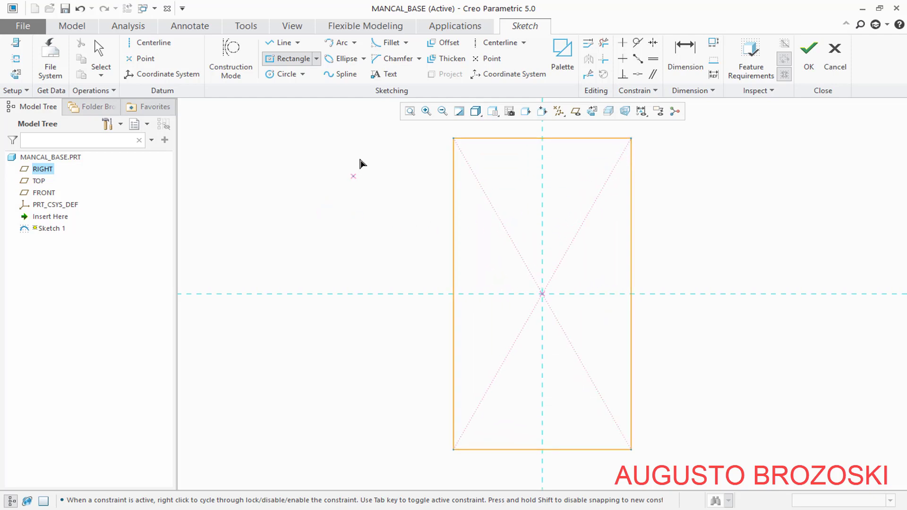
middle_click(328, 170)
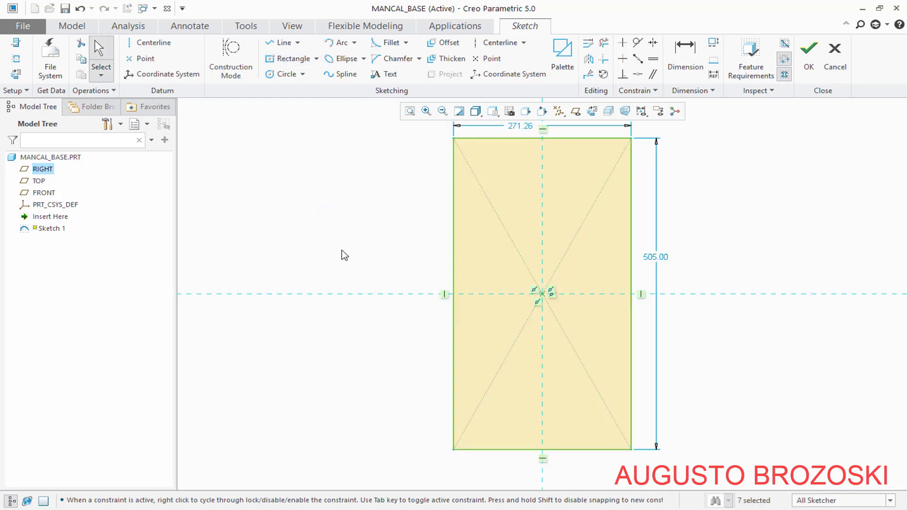
scroll(342, 250, "down", 3)
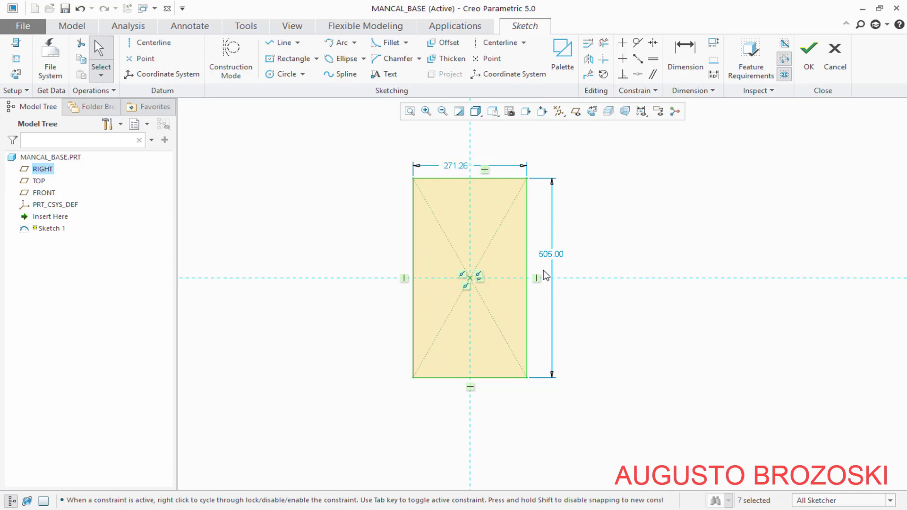
Examine the mancal base plate's outline, thickness and hole dimensions in the centrifugal fan PDF drawing in Adobe Acrobat Reader
key("alt+Tab")
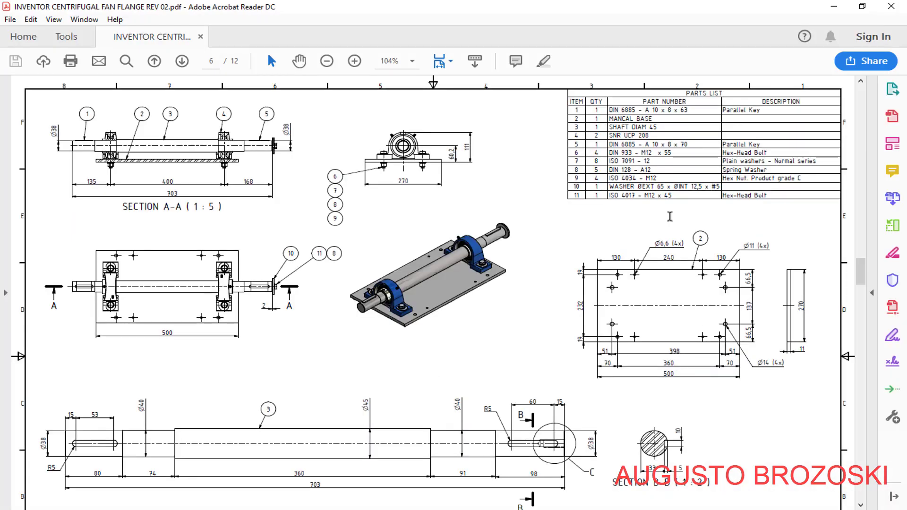
left_click(354, 60)
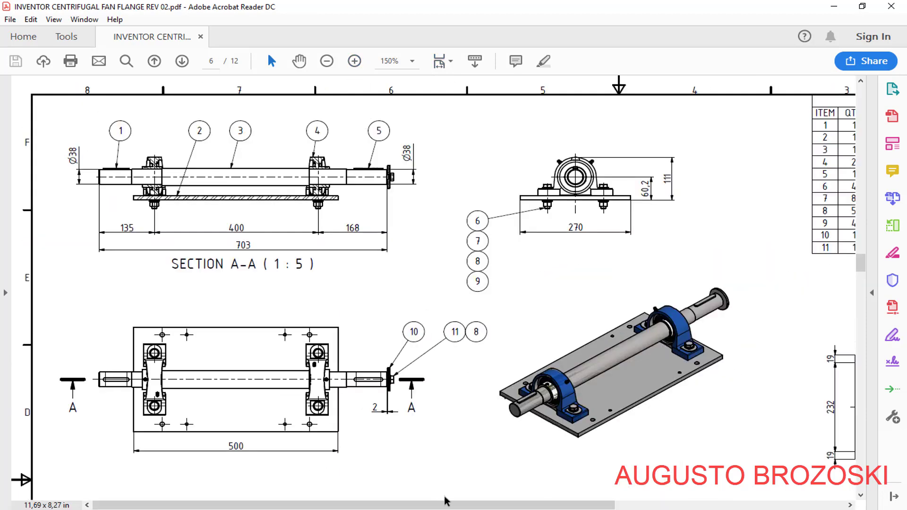
left_click_drag(446, 500, 676, 500)
scroll(600, 261, "down", 5)
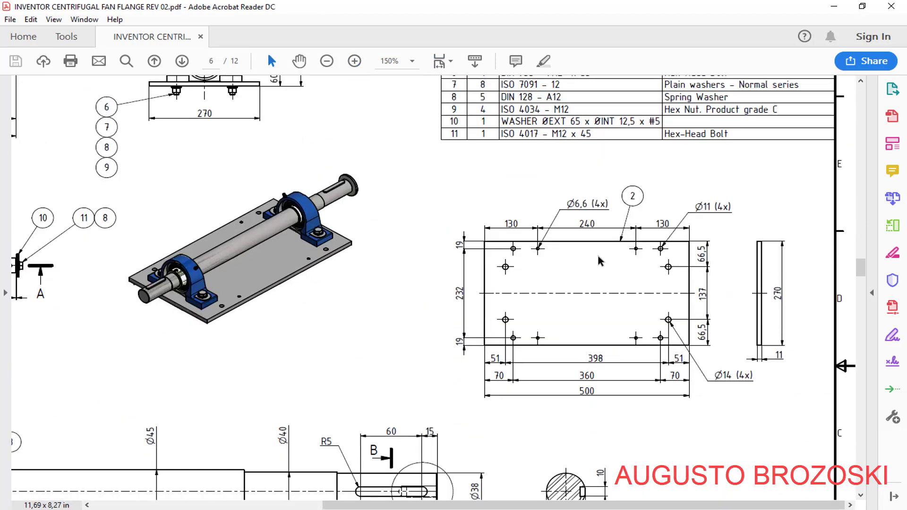
left_click(355, 60)
left_click_drag(444, 501, 574, 501)
scroll(574, 425, "down", 3)
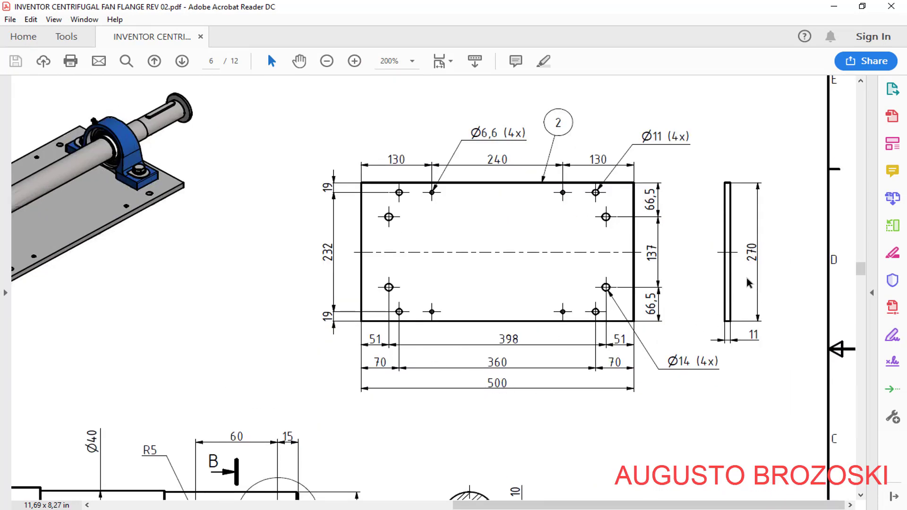
left_click(833, 6)
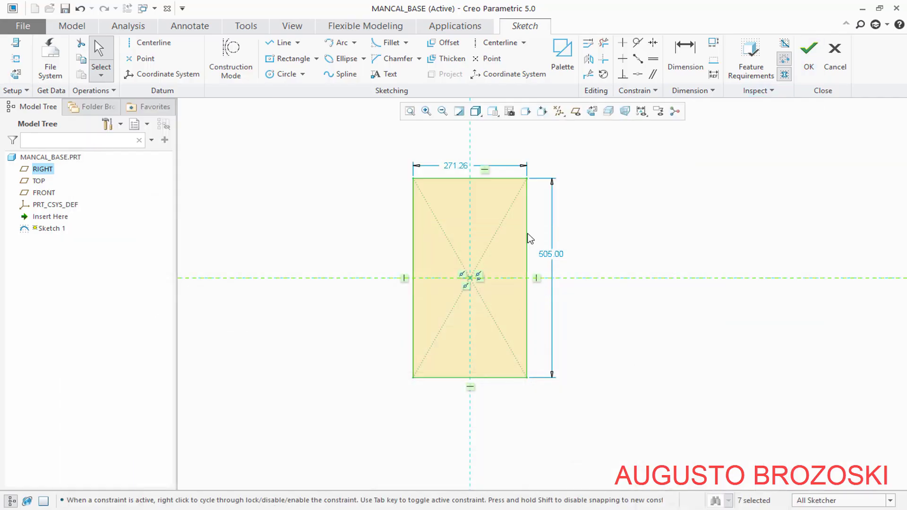
Set the rectangle's width to 270 mm and its height to 500 mm, and finish the sketch
double_click(457, 167)
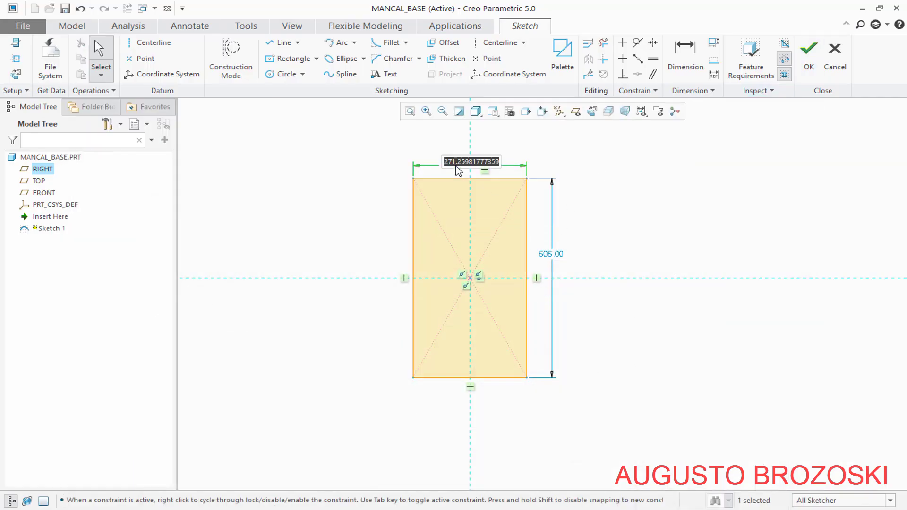
type("270")
key("Return")
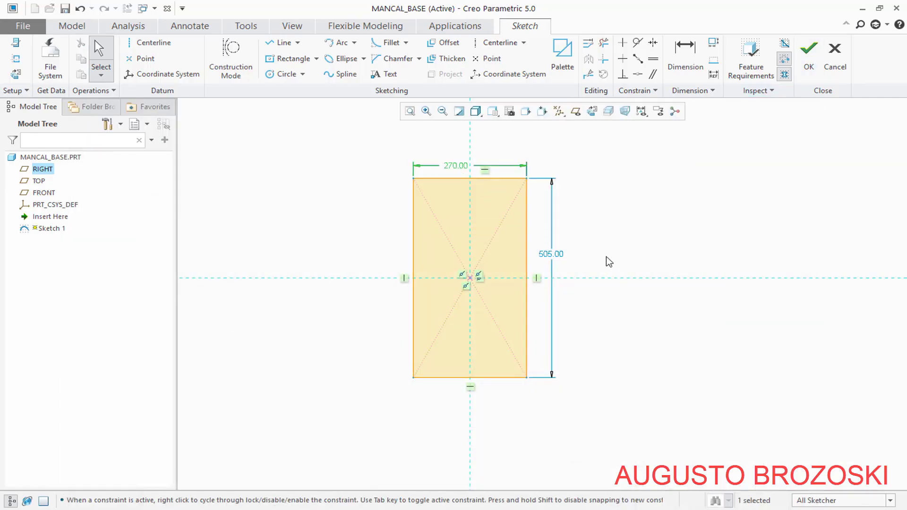
double_click(553, 255)
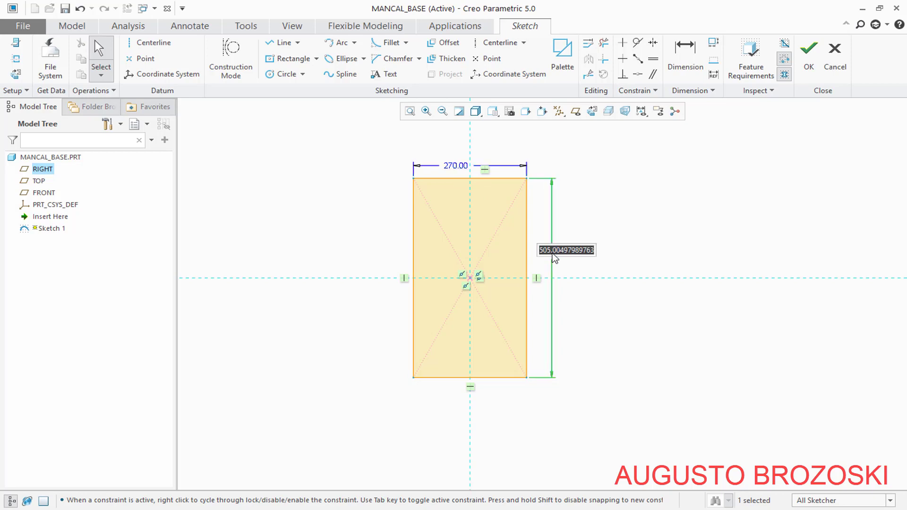
type("4")
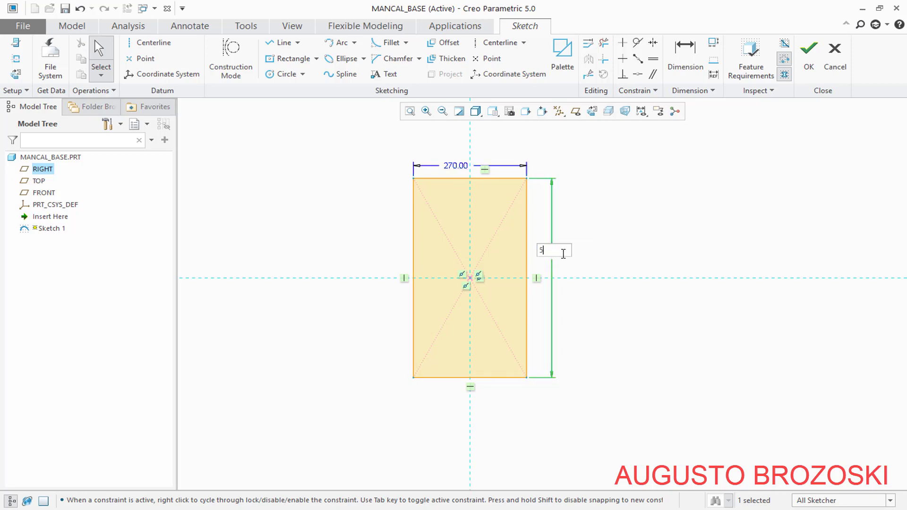
type("00")
key("Return")
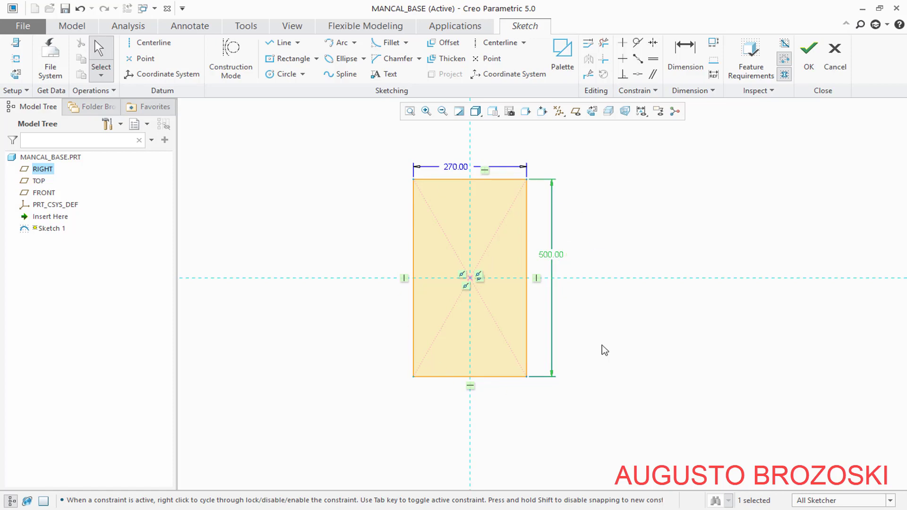
left_click(808, 51)
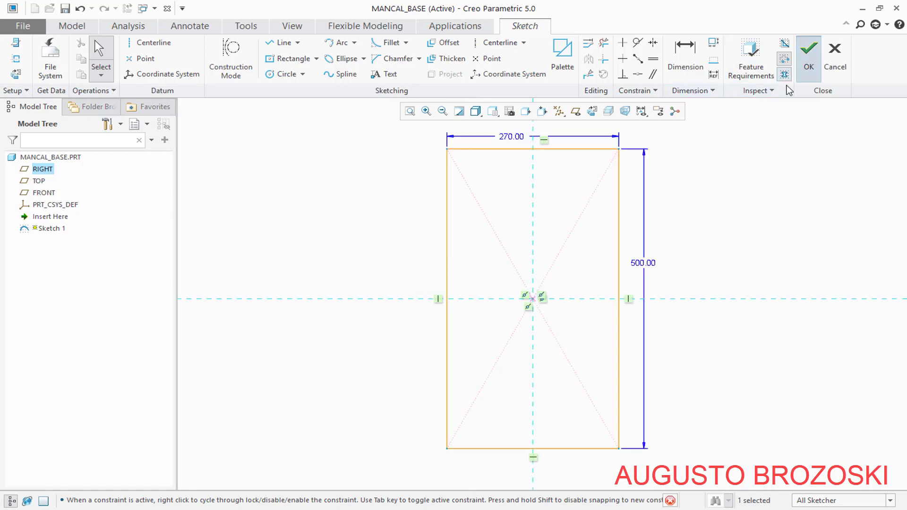
Extrude the rectangular sketch upward to a plate thickness of 11 mm, viewed in the standard orientation
left_click(525, 111)
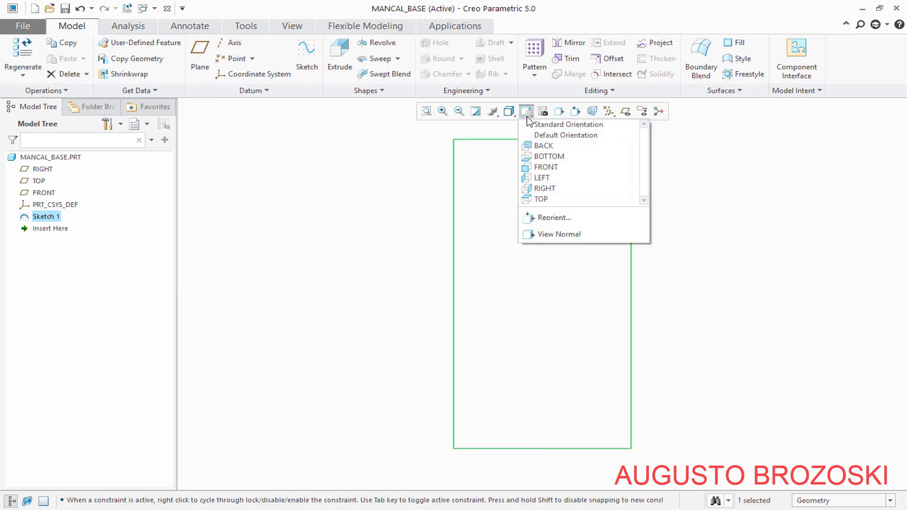
left_click(534, 124)
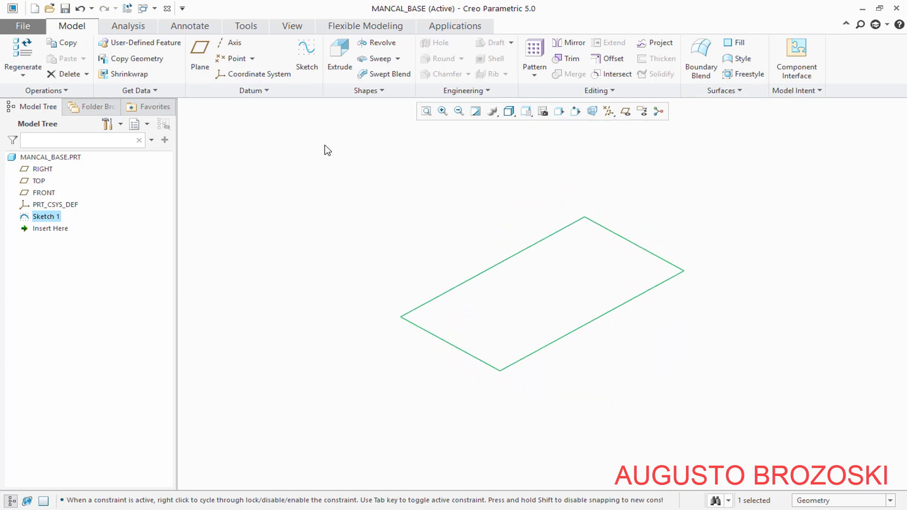
left_click(338, 54)
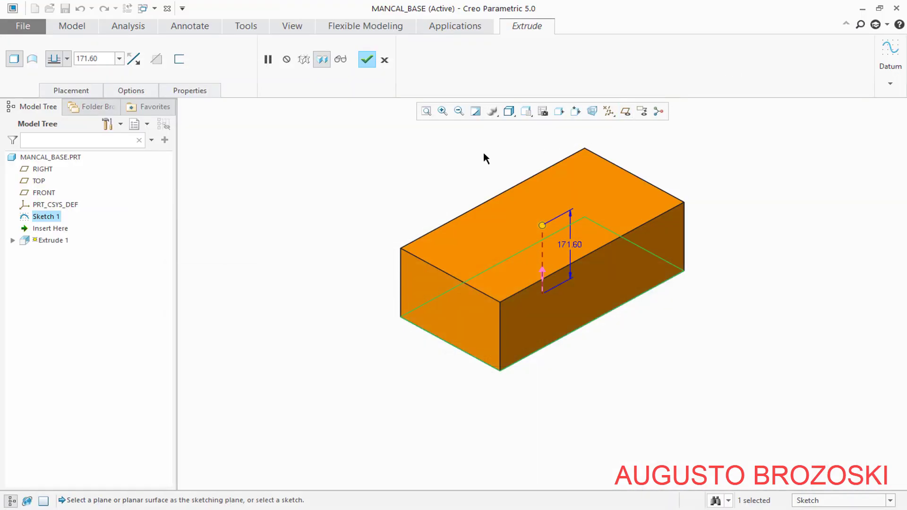
double_click(100, 58)
type("11")
key("Return")
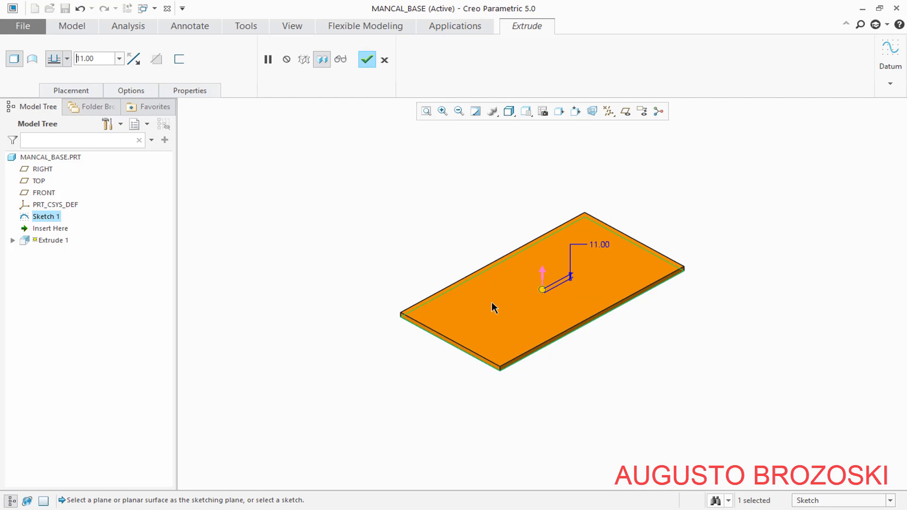
left_click(367, 60)
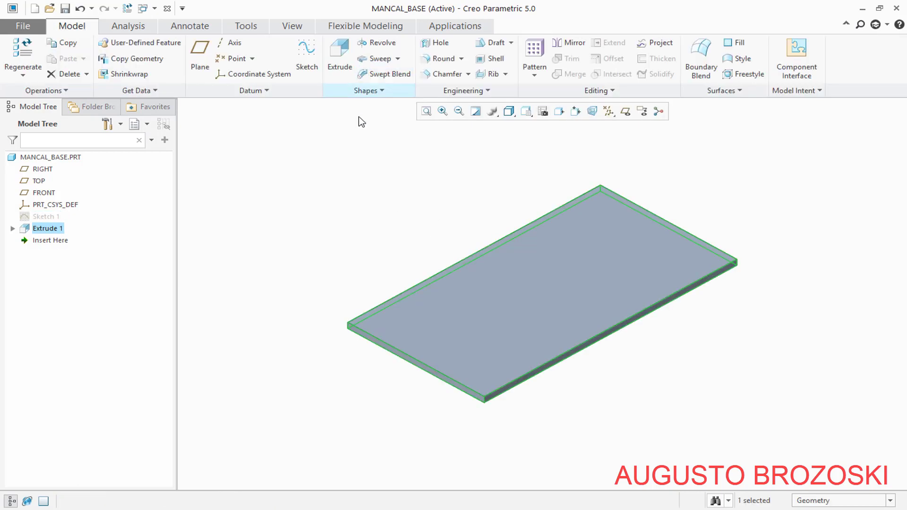
Restore the standard orientation and save MANCAL_BASE.PRT in the CREO Parametric Centrifugal Fan Video folder
left_click(525, 111)
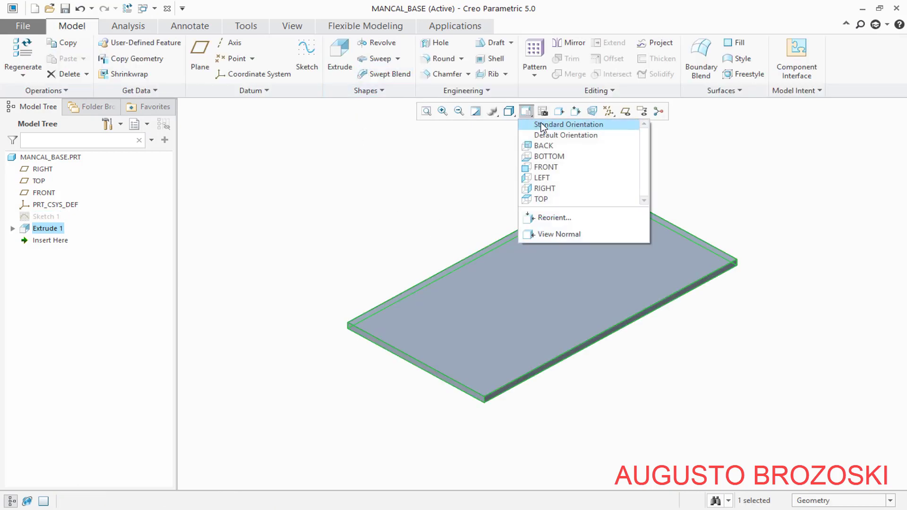
left_click(540, 124)
left_click(379, 221)
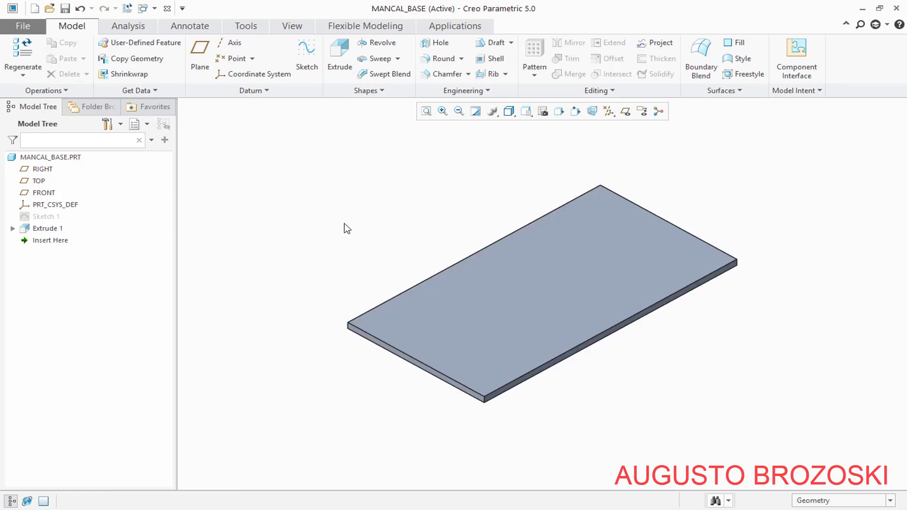
left_click(65, 9)
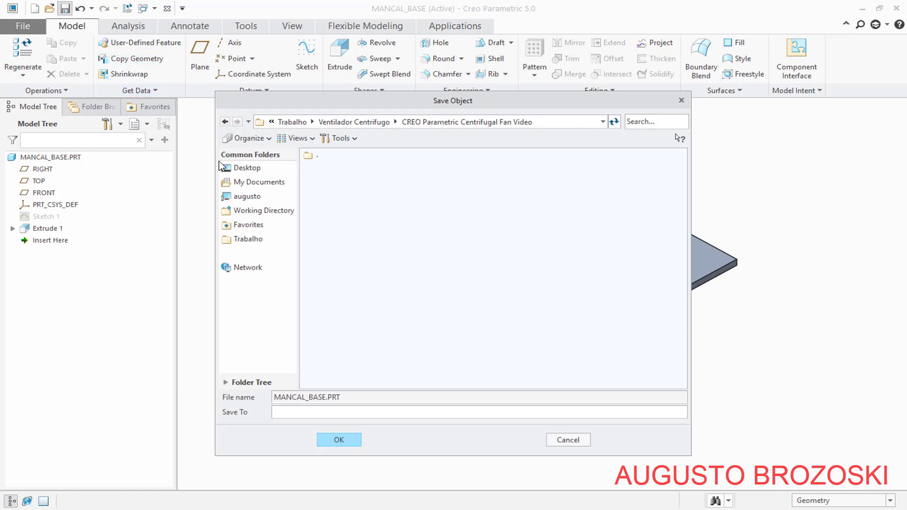
left_click(351, 441)
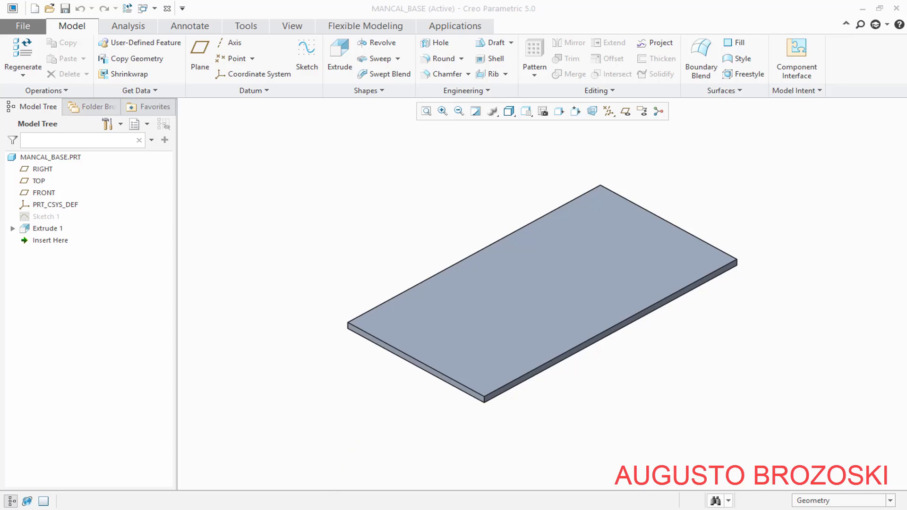
Consult the PDF hole layout and place a hole on the plate's upper face, about 79 mm from a long edge and 76 mm from a short edge
key("alt+Tab")
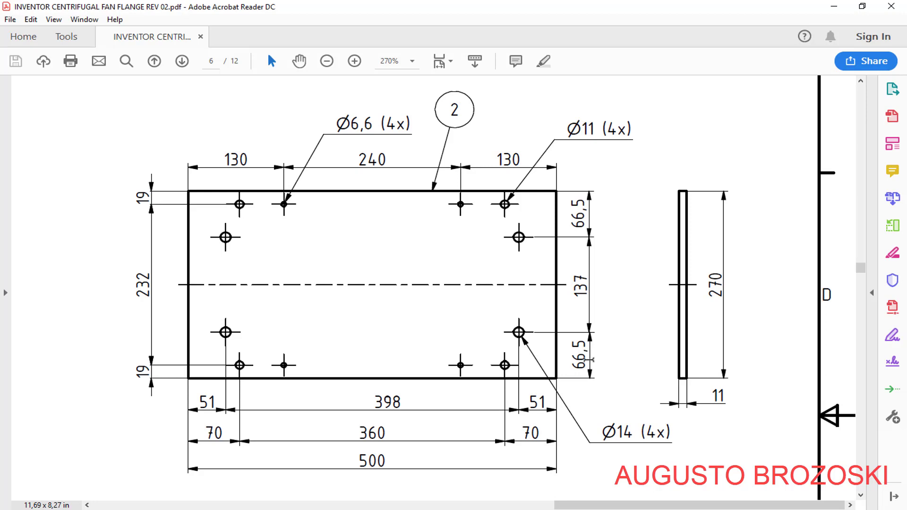
left_click(834, 7)
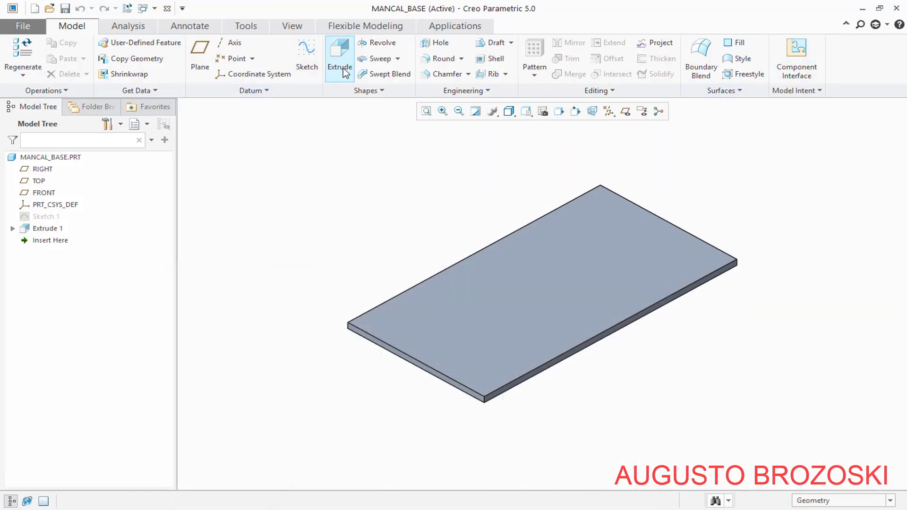
left_click(437, 44)
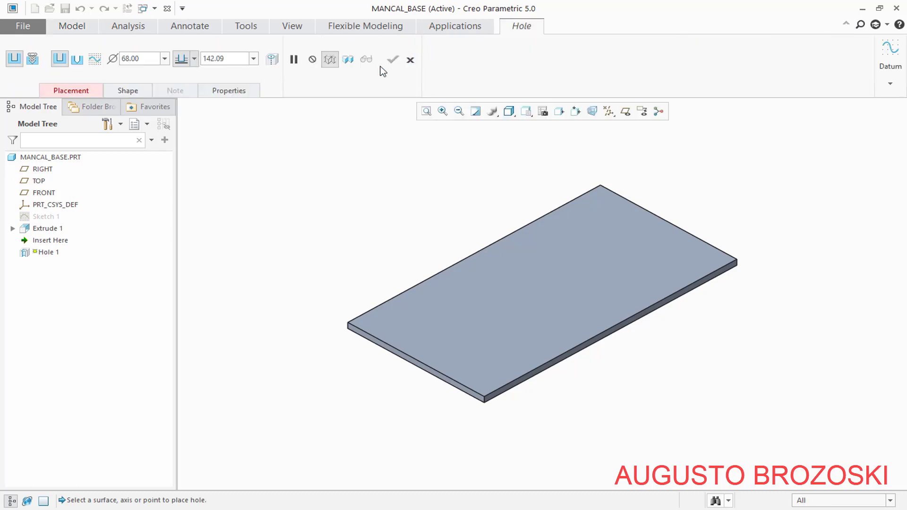
left_click(72, 91)
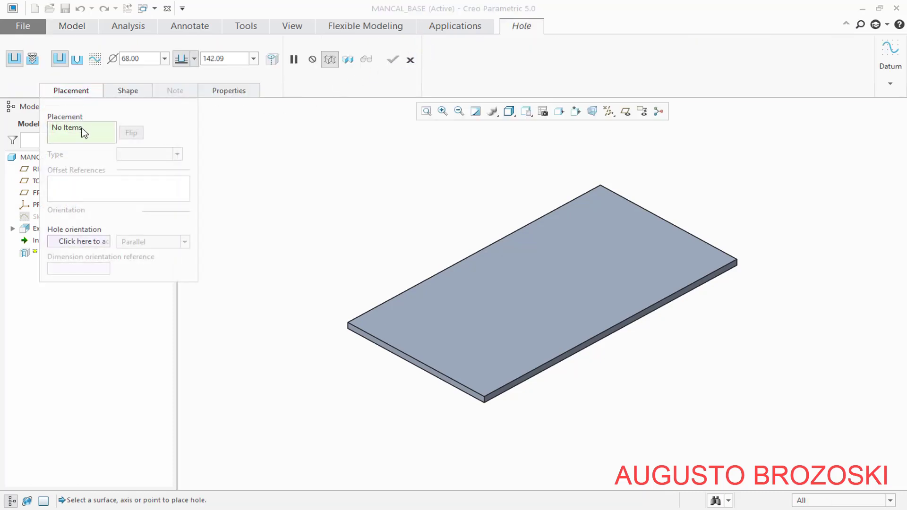
left_click(444, 321)
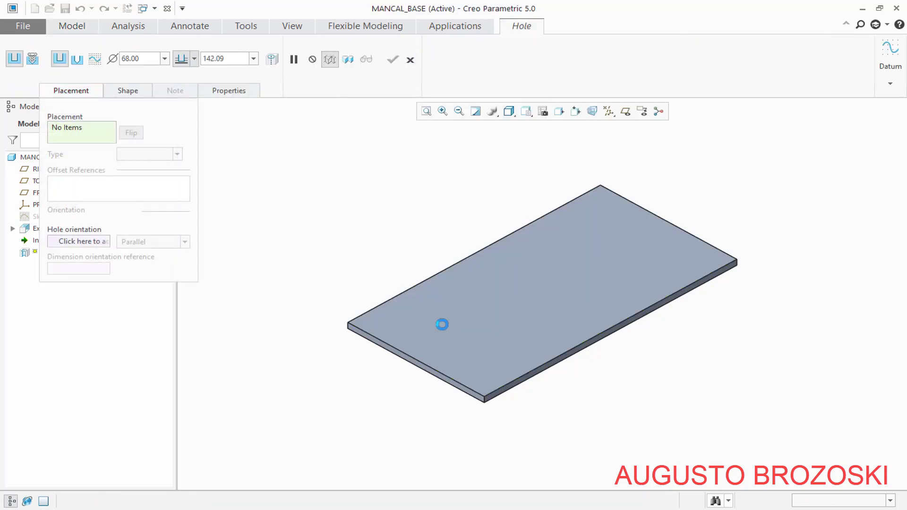
scroll(445, 355, "down", 3)
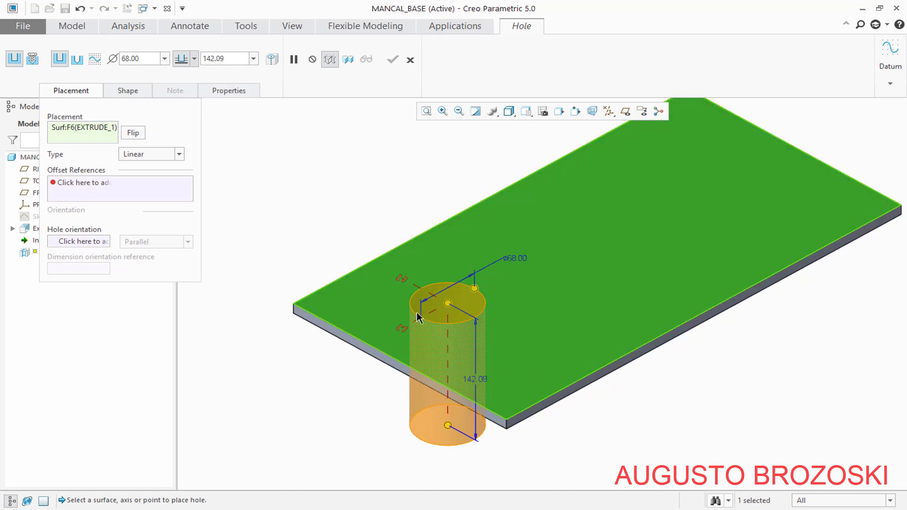
left_click_drag(403, 279, 582, 377)
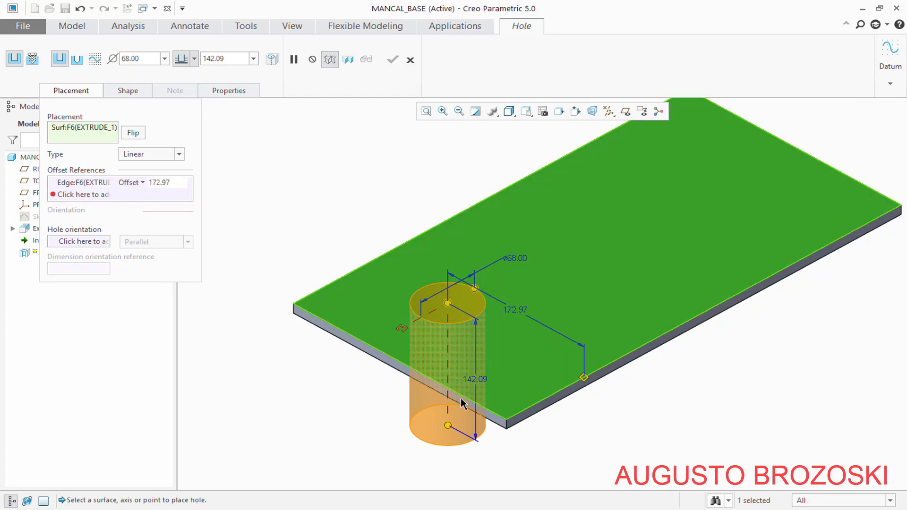
left_click_drag(402, 356, 396, 363)
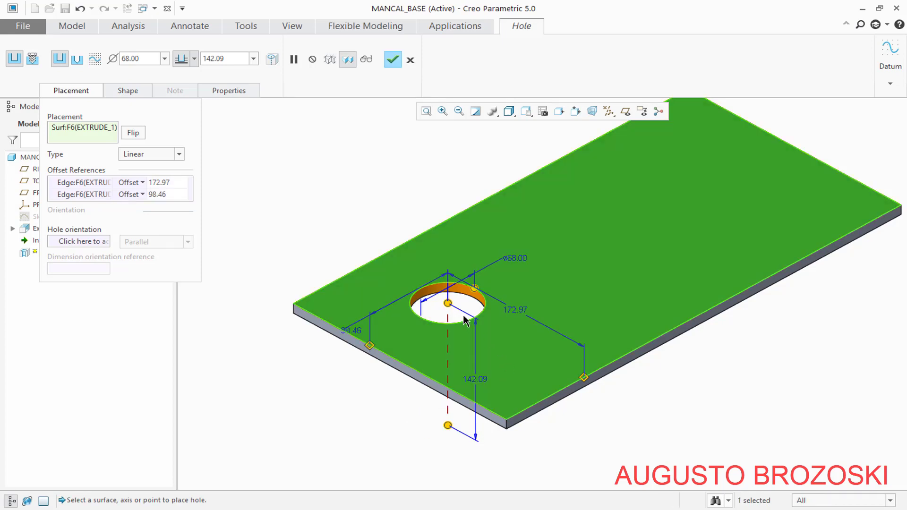
left_click_drag(452, 311, 515, 346)
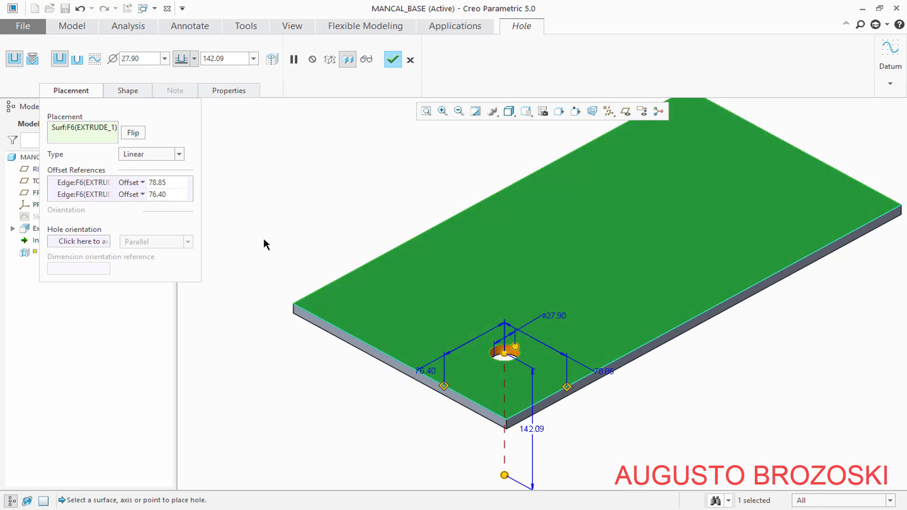
left_click(71, 91)
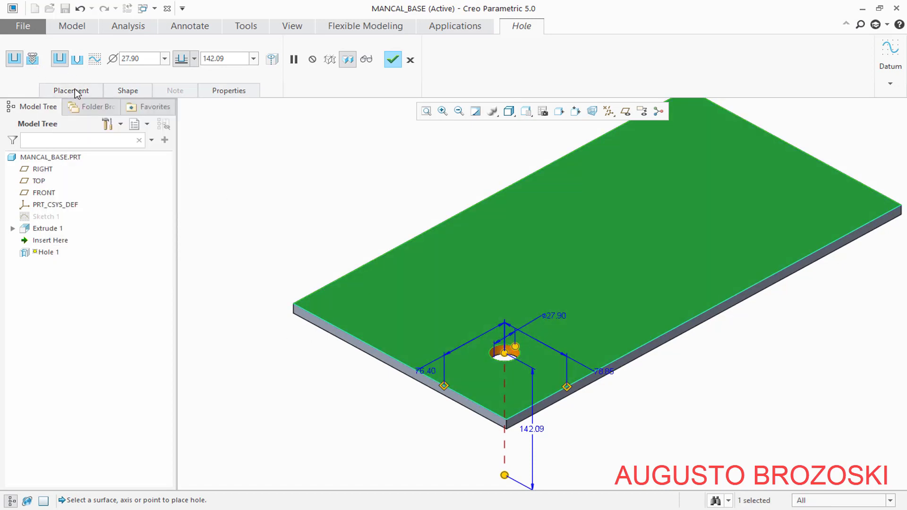
Make the hole a standard ISO clearance hole without tapping, with screw size M12x1
left_click(33, 60)
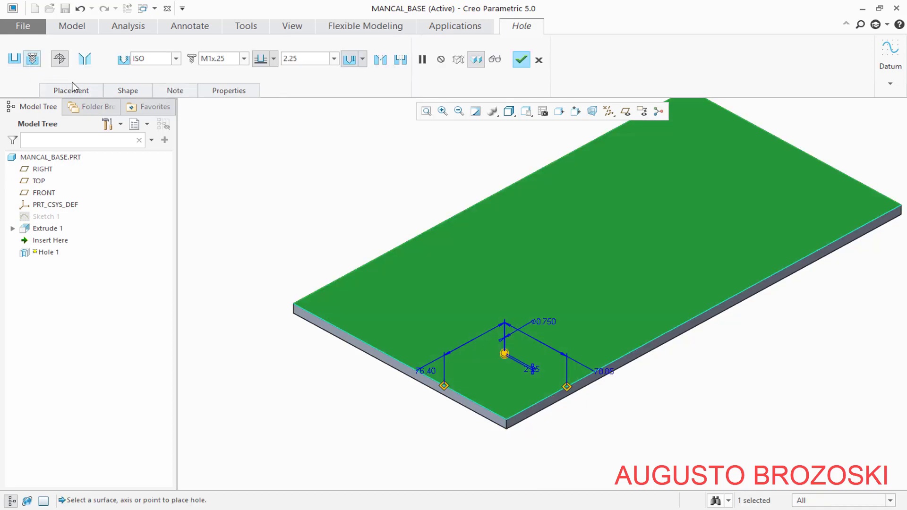
left_click(61, 59)
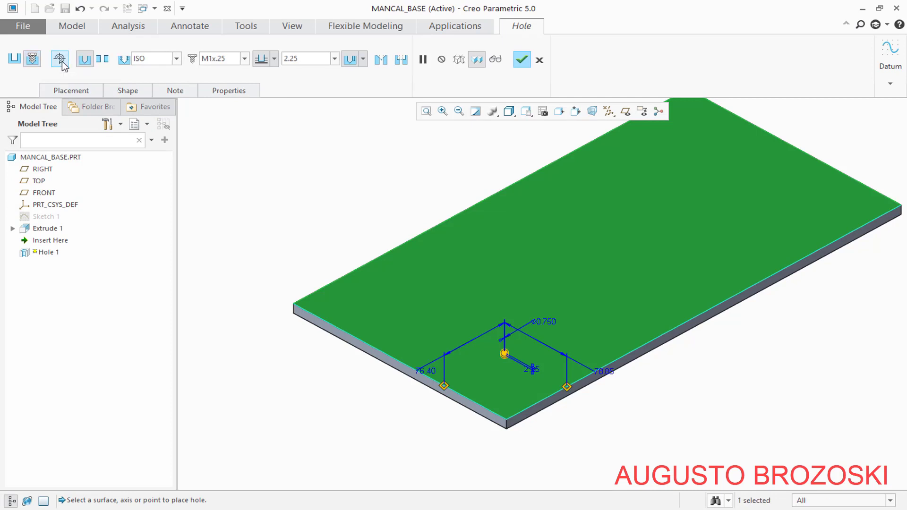
left_click(103, 60)
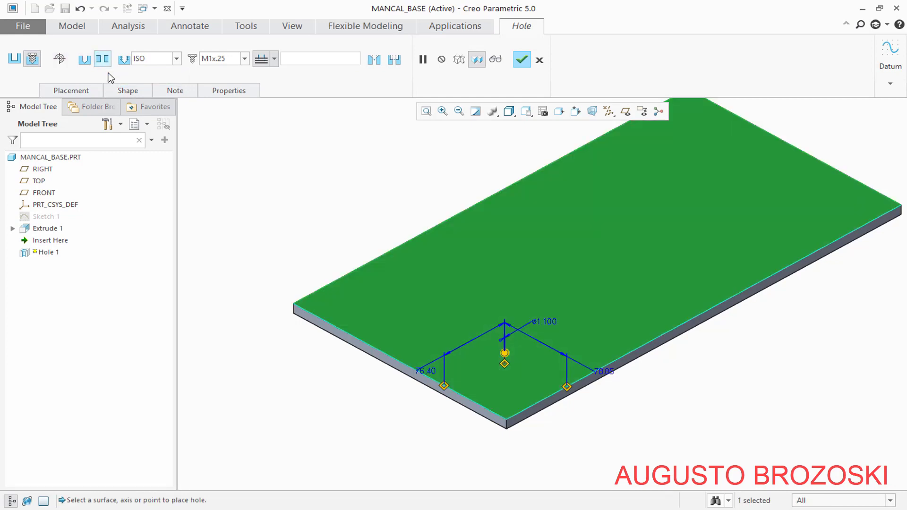
left_click(244, 59)
scroll(236, 227, "down", 4)
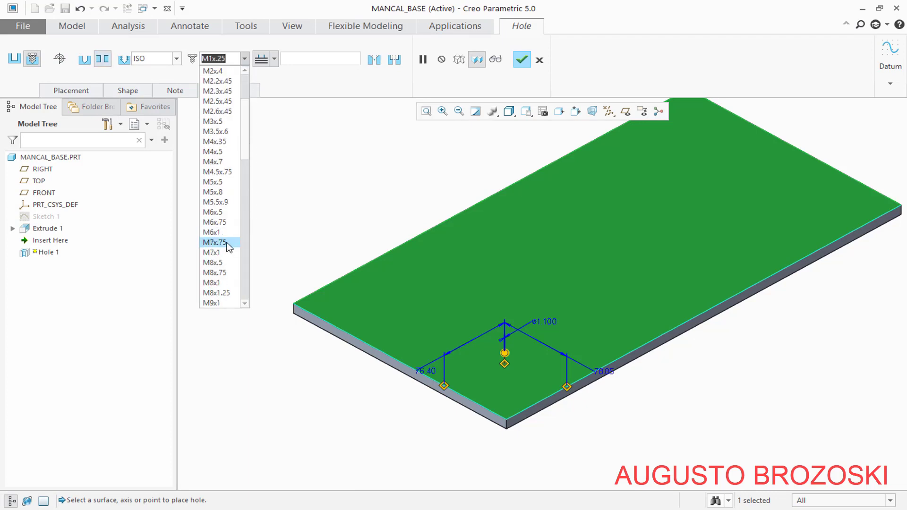
scroll(224, 243, "down", 3)
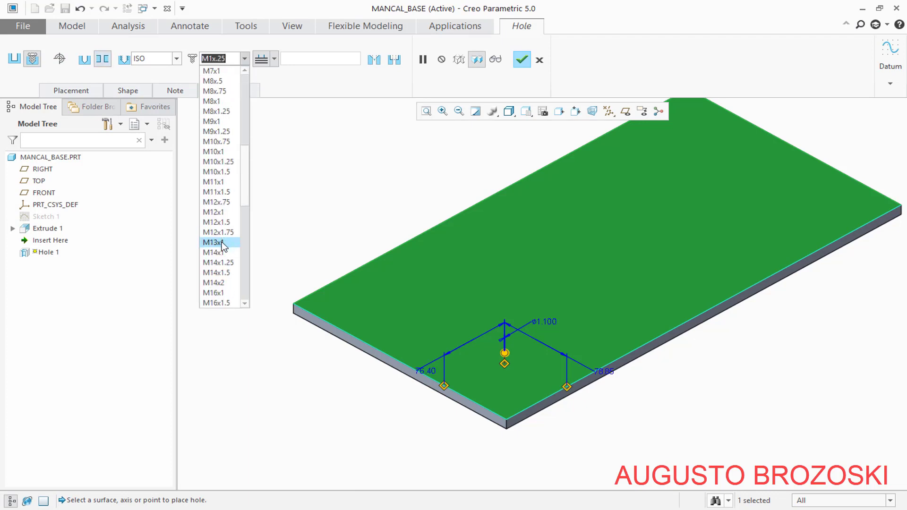
left_click(218, 212)
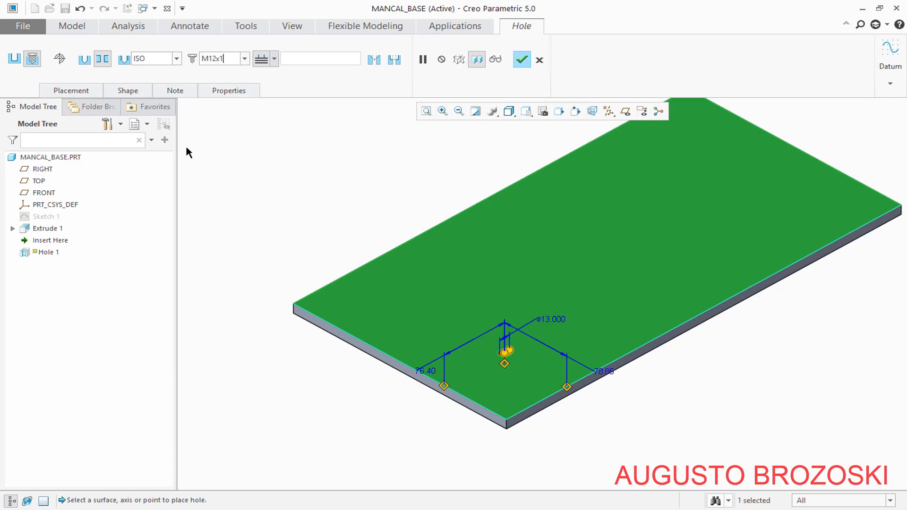
Set the clearance hole's shape to Medium Fit for a 14 mm diameter
left_click(126, 90)
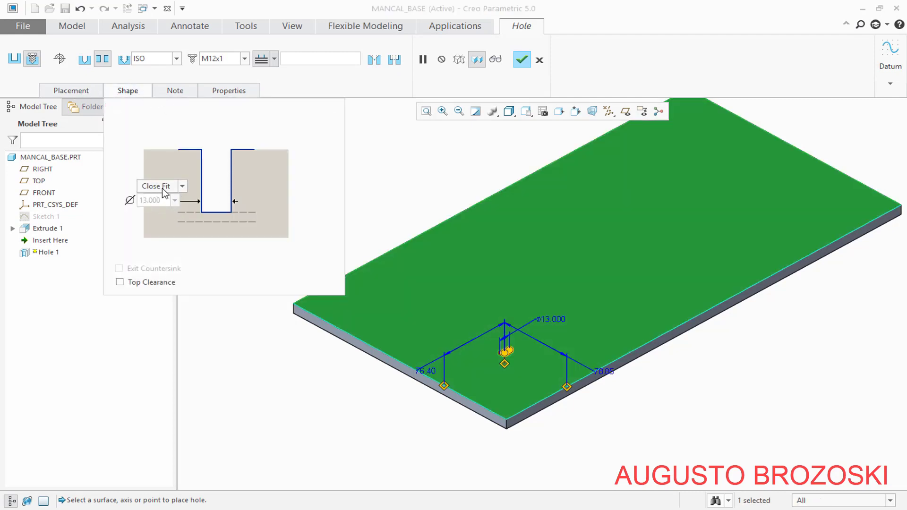
left_click(182, 186)
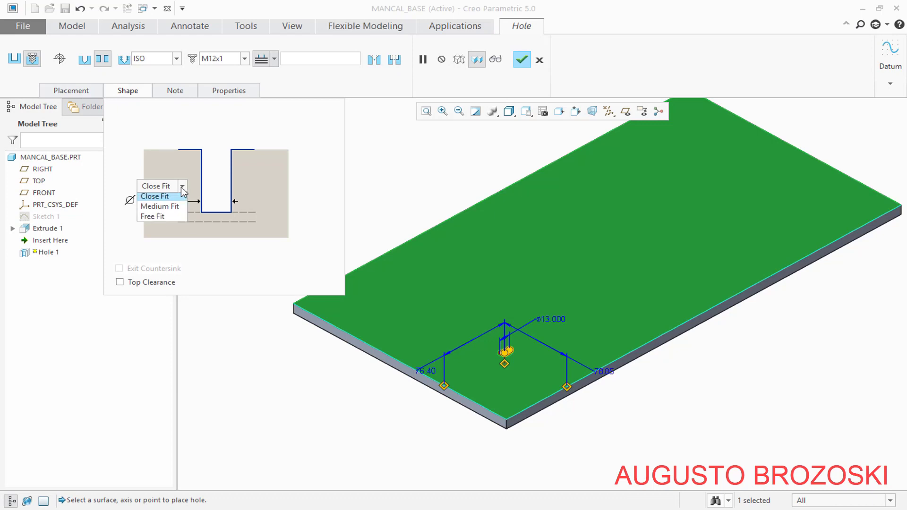
left_click(173, 209)
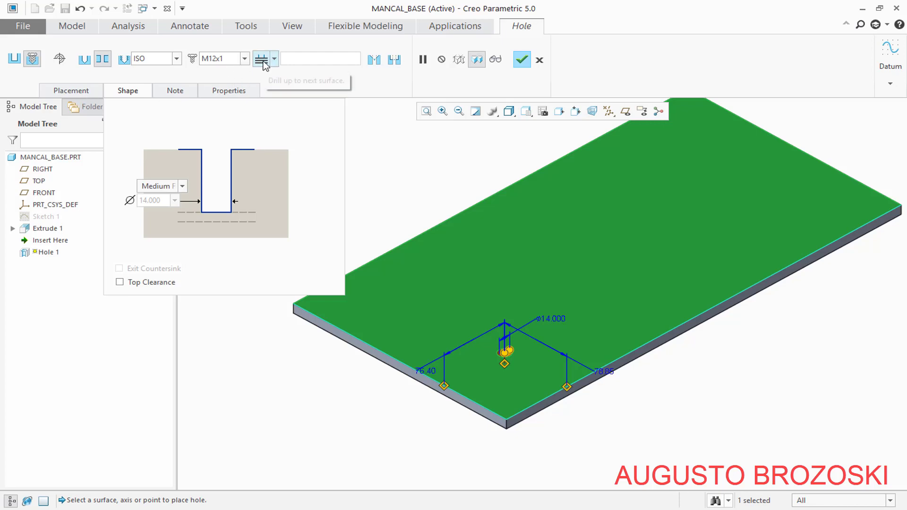
left_click(143, 91)
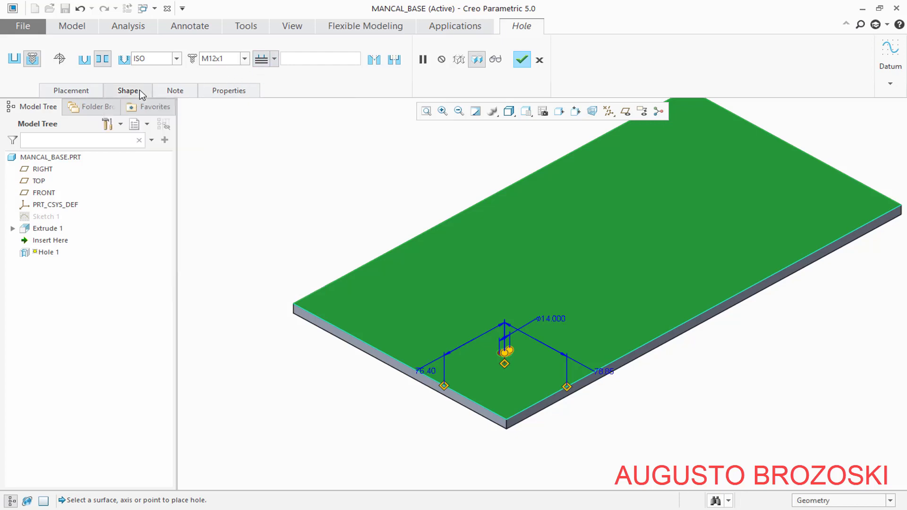
Set the hole to drill up to the next surface and check it on the plate's underside
left_click(274, 59)
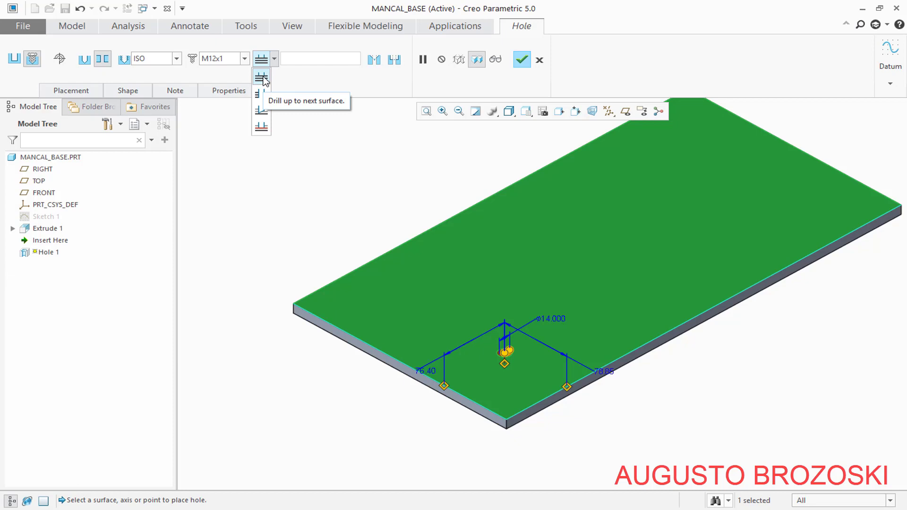
left_click(262, 78)
middle_click_drag(474, 424, 510, 457)
scroll(510, 457, "up", 4)
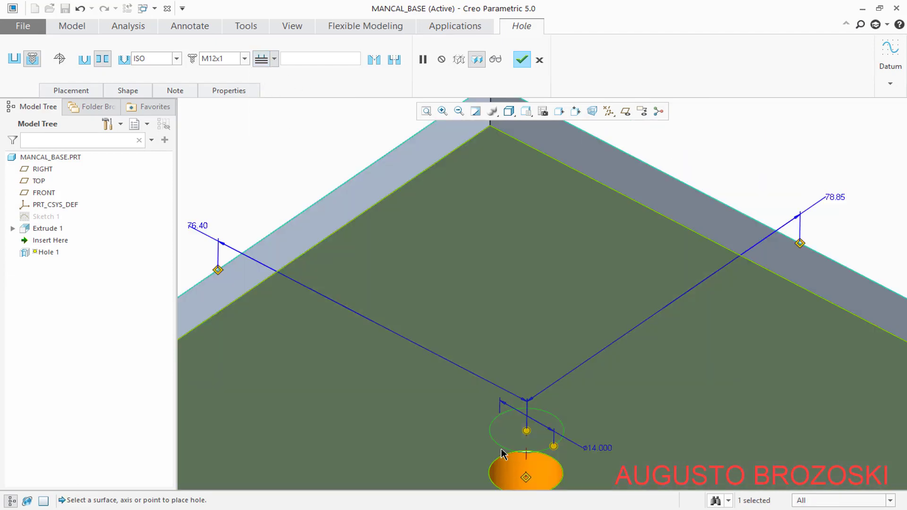
scroll(501, 458, "down", 5)
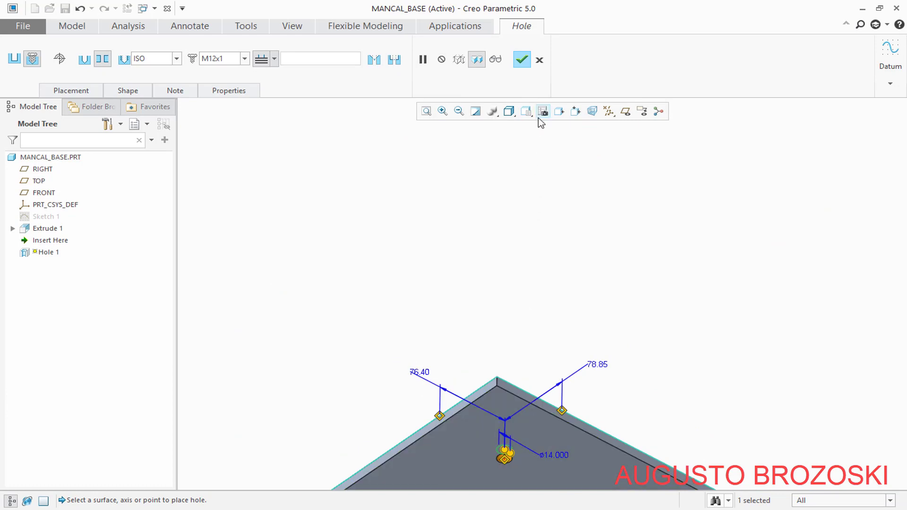
left_click(527, 112)
left_click(537, 124)
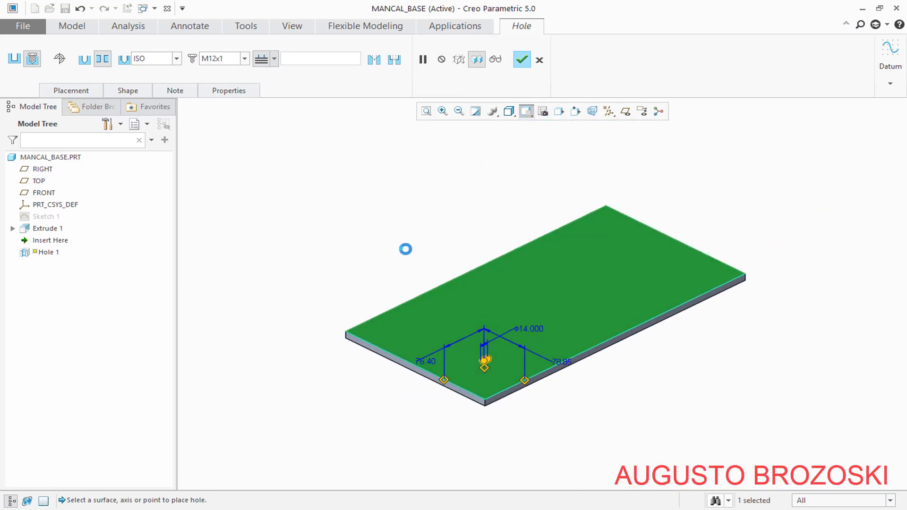
scroll(468, 354, "up", 3)
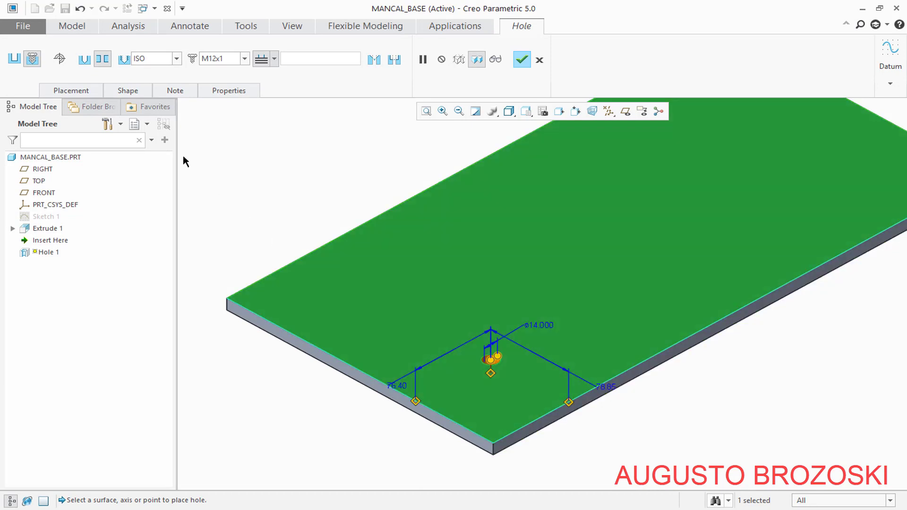
Following the PDF drawing, set the hole's offsets to 51 mm from the short edge and 66.5 mm from the long edge
left_click(85, 92)
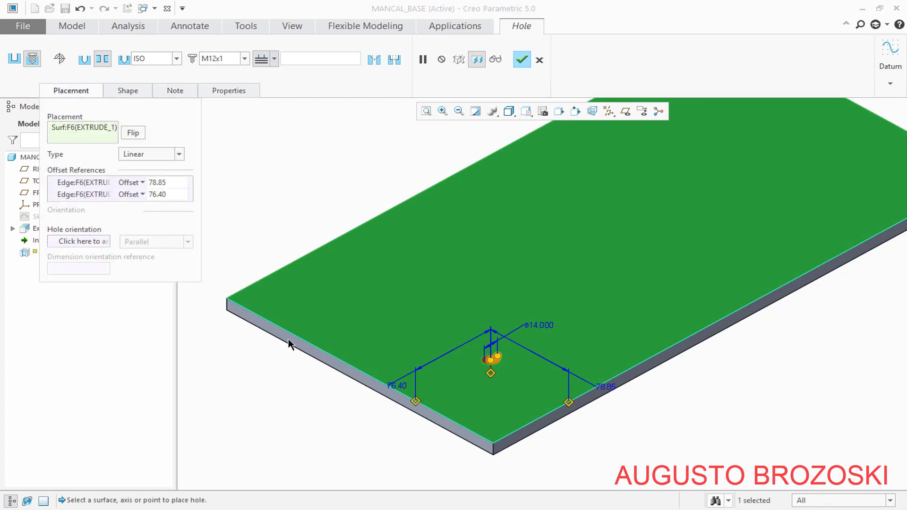
key("alt+Tab")
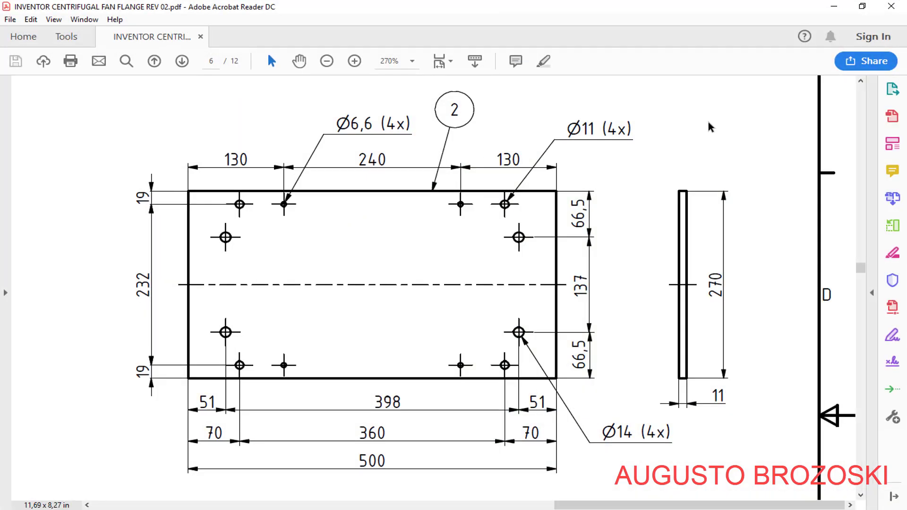
left_click(834, 7)
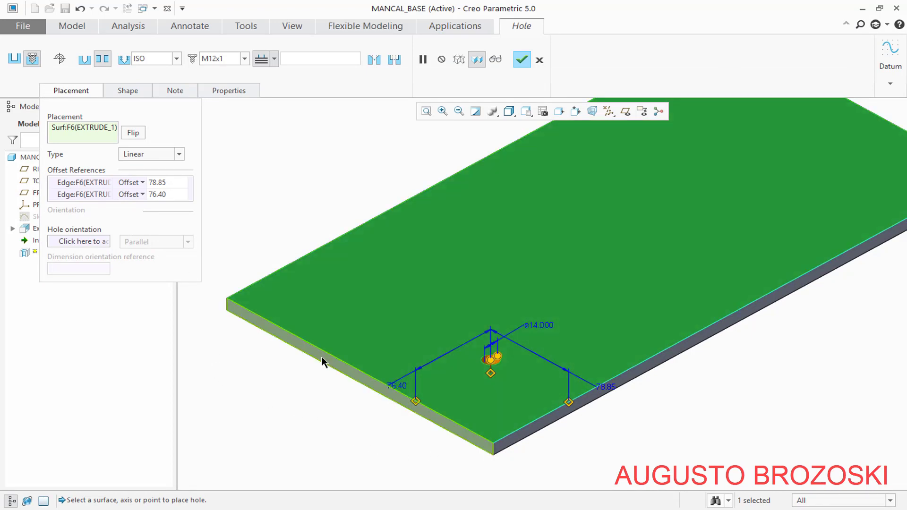
left_click(168, 194)
left_click(171, 194)
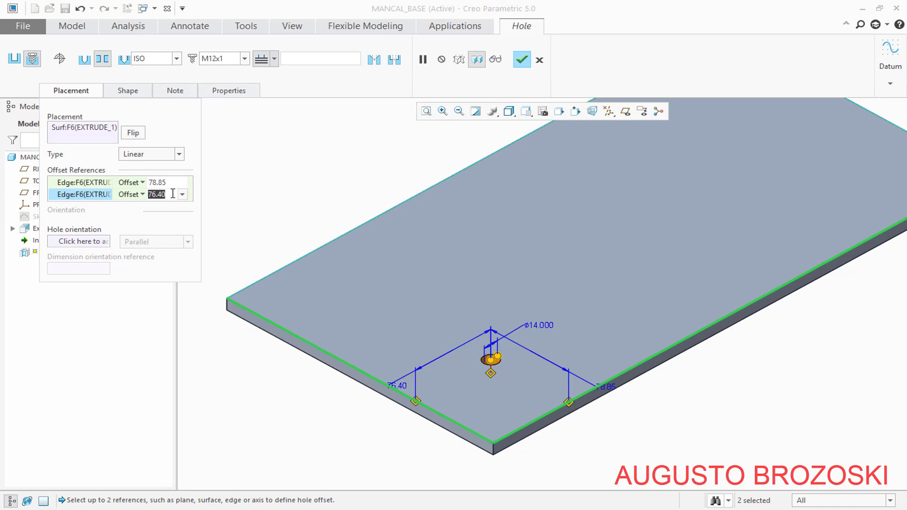
type("5")
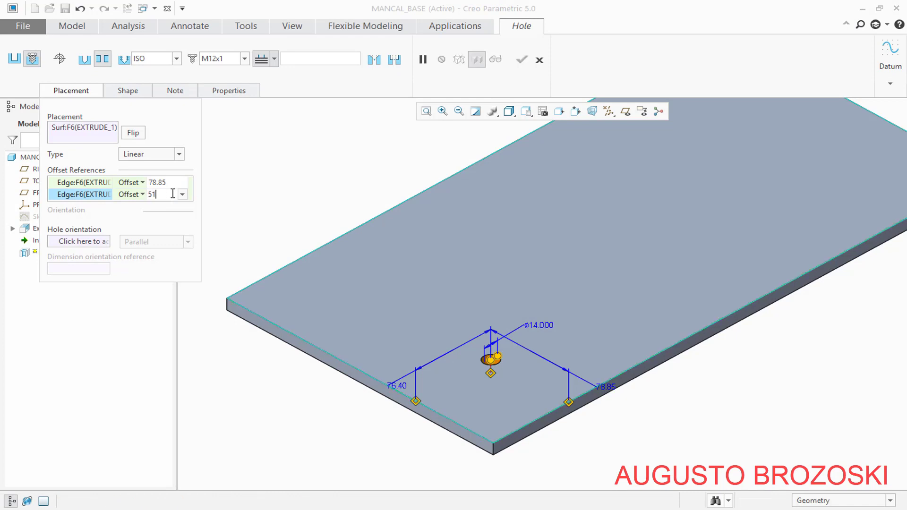
type("1")
key("Return")
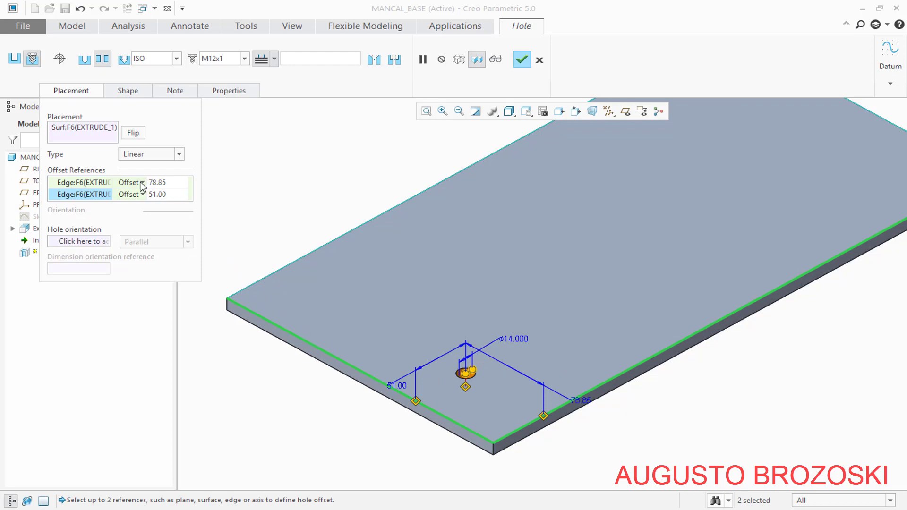
left_click(161, 184)
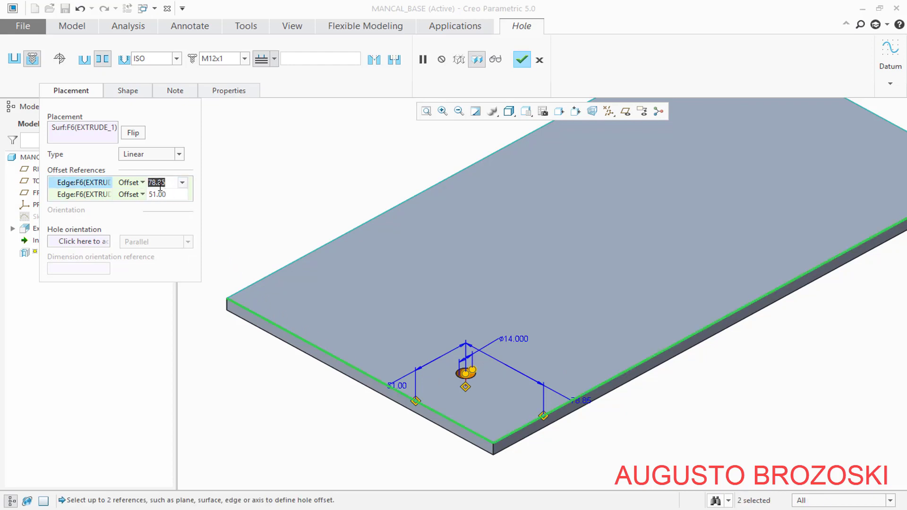
type("66.5")
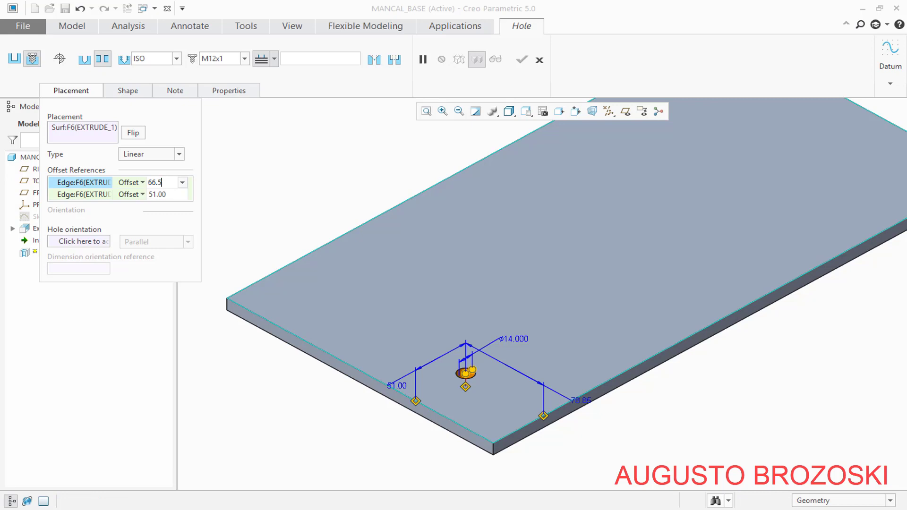
key("Return")
Complete the hole, inspect it from the plate's underside, and restore the standard orientation
scroll(526, 435, "up", 3)
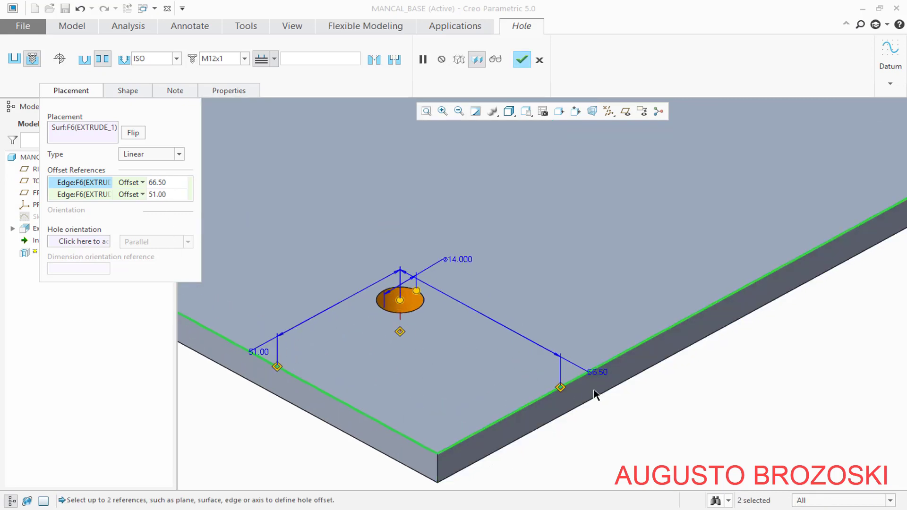
double_click(600, 373)
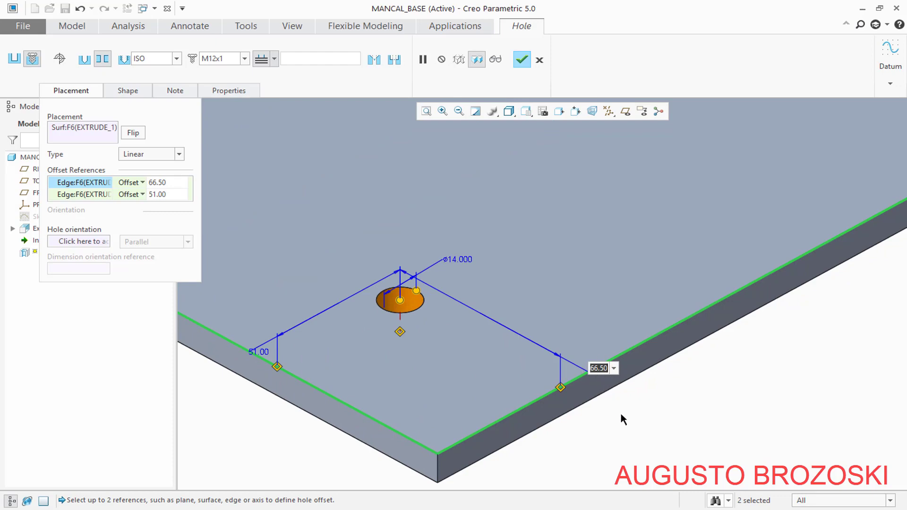
key("Return")
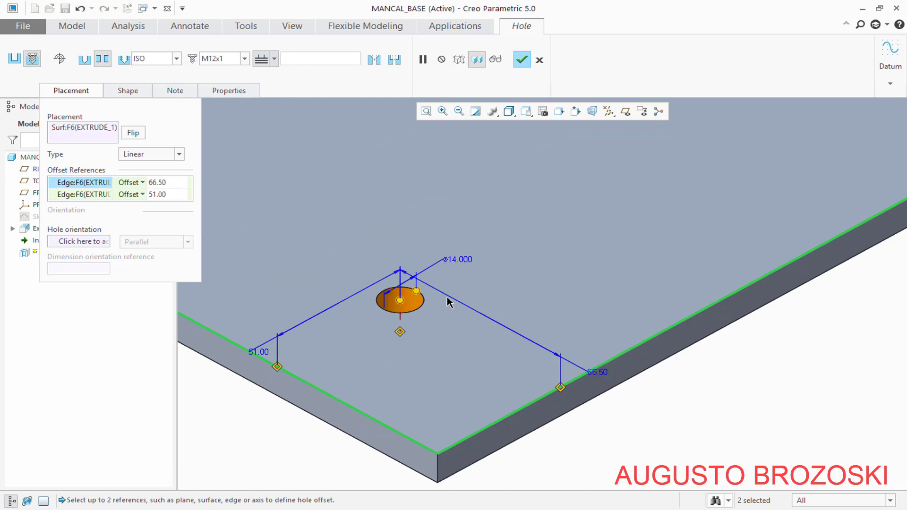
left_click(520, 61)
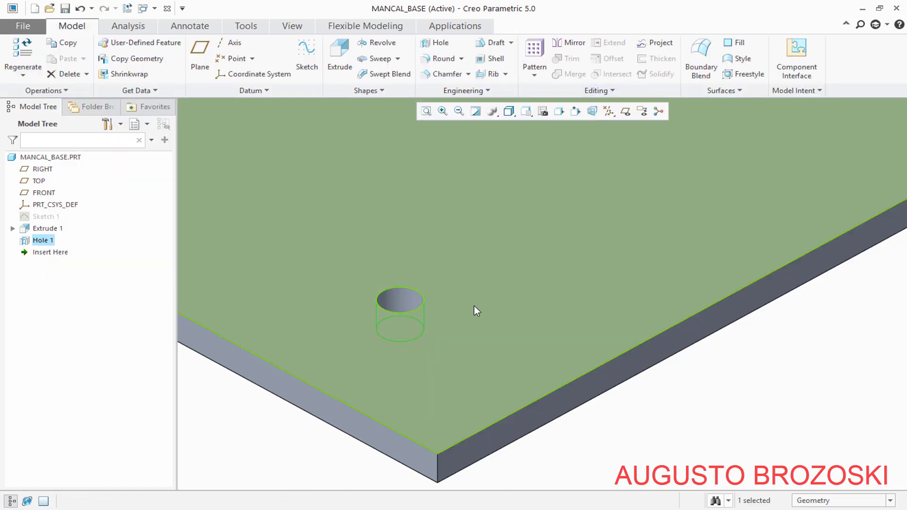
scroll(474, 305, "up", 4)
middle_click_drag(471, 304, 562, 117)
left_click(527, 111)
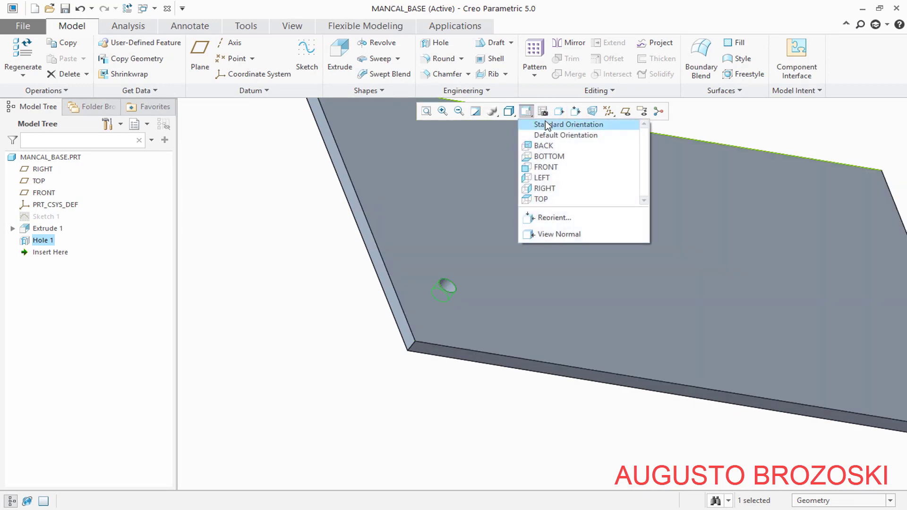
left_click(528, 133)
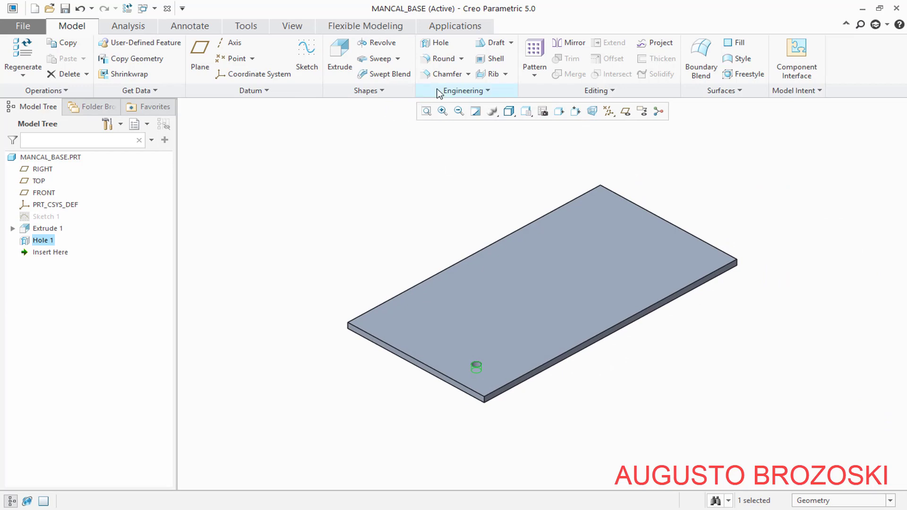
left_click(534, 57)
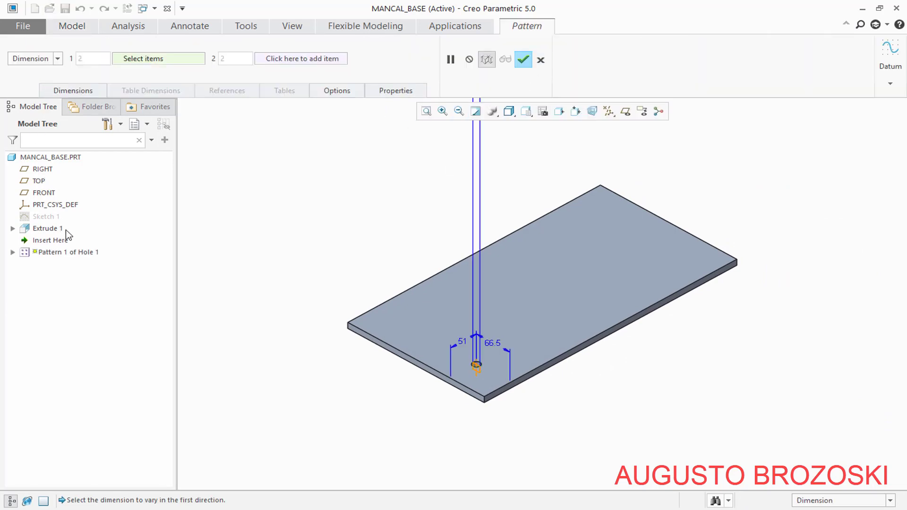
left_click(540, 60)
left_click(382, 189)
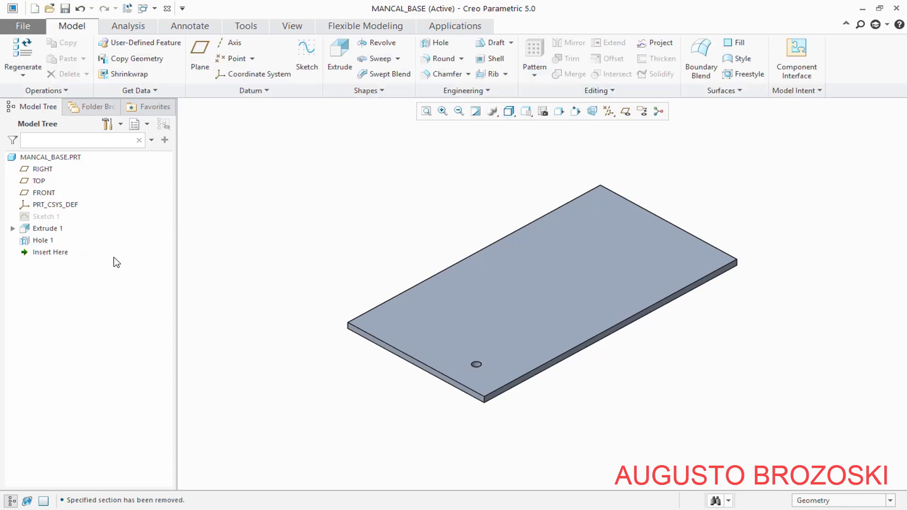
left_click(534, 76)
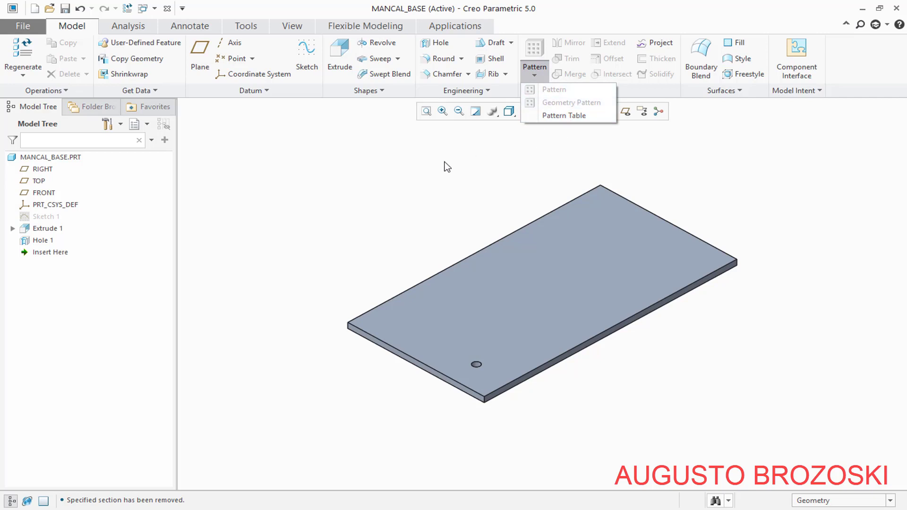
left_click(445, 166)
Start a Direction pattern of the existing hole, using the plate's long edge near the hole as the first direction
left_click(43, 241)
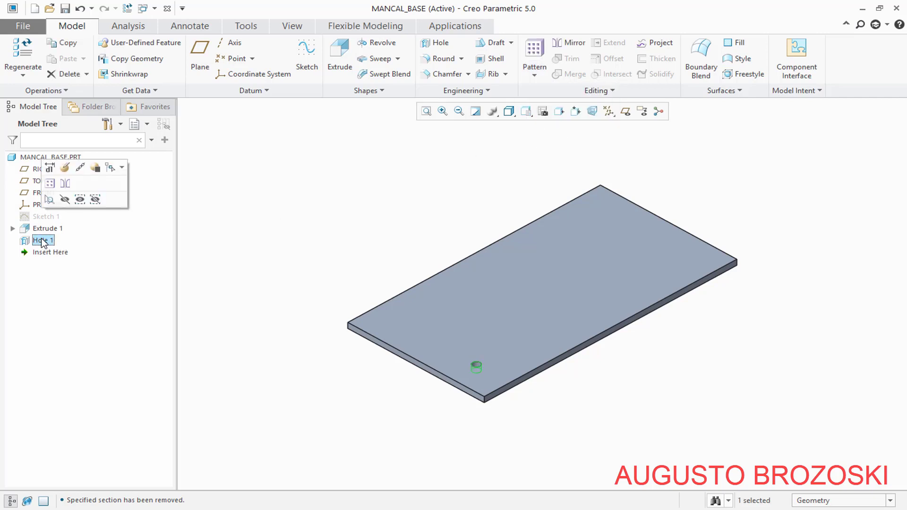
left_click(539, 76)
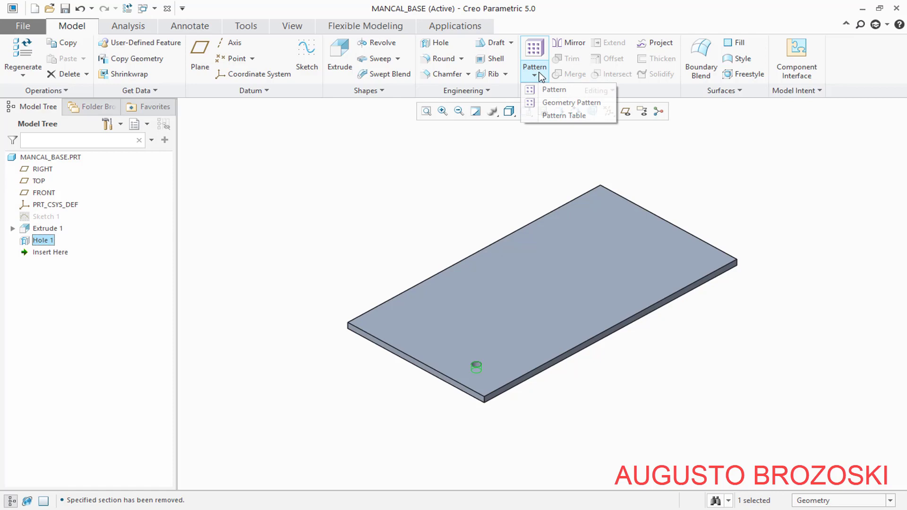
left_click(560, 89)
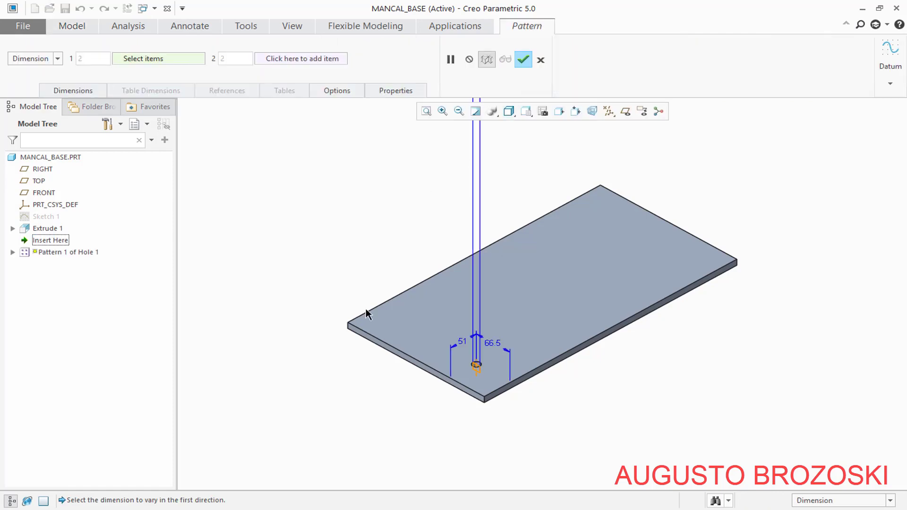
left_click(58, 59)
left_click(29, 81)
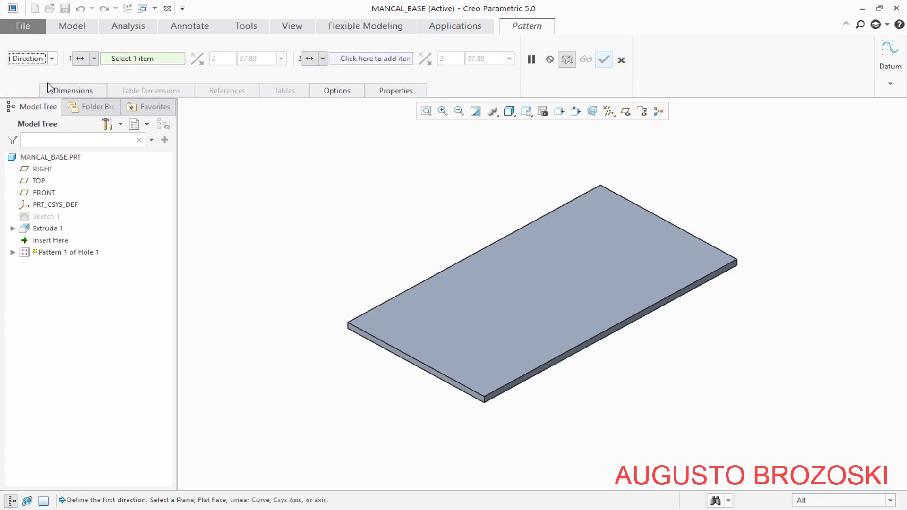
scroll(517, 405, "up", 3)
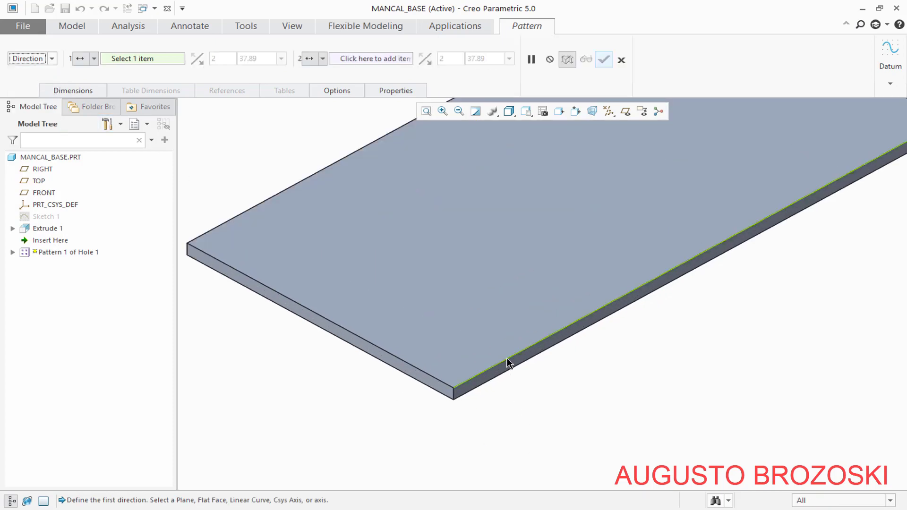
left_click(508, 363)
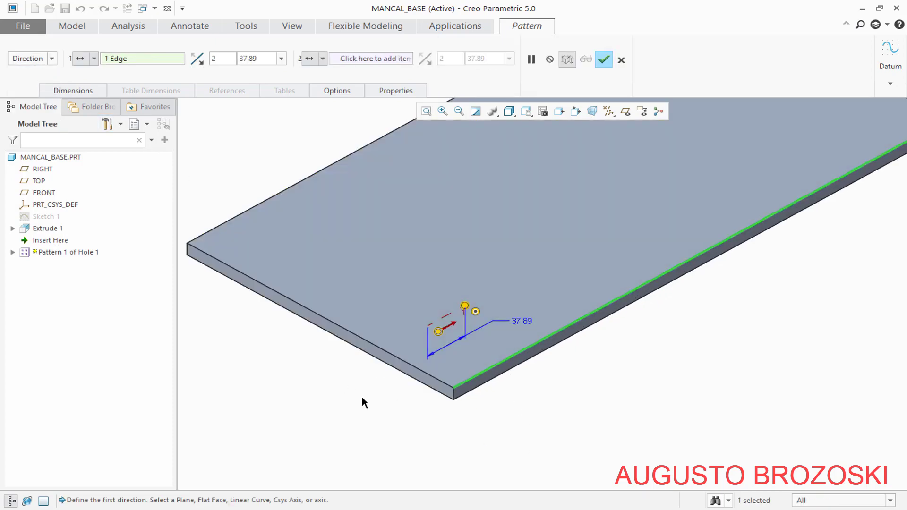
scroll(362, 397, "down", 1)
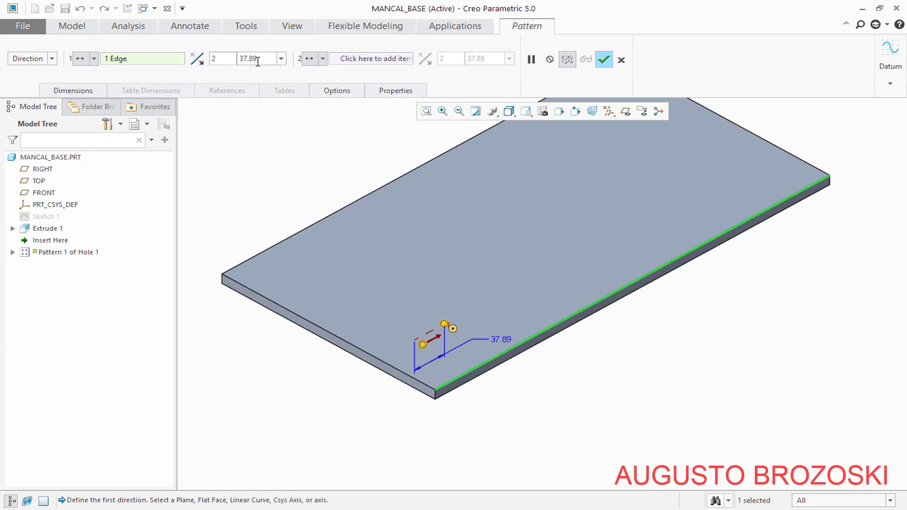
Following the PDF drawing, set the pattern's first-direction spacing to 398 mm
left_click(354, 503)
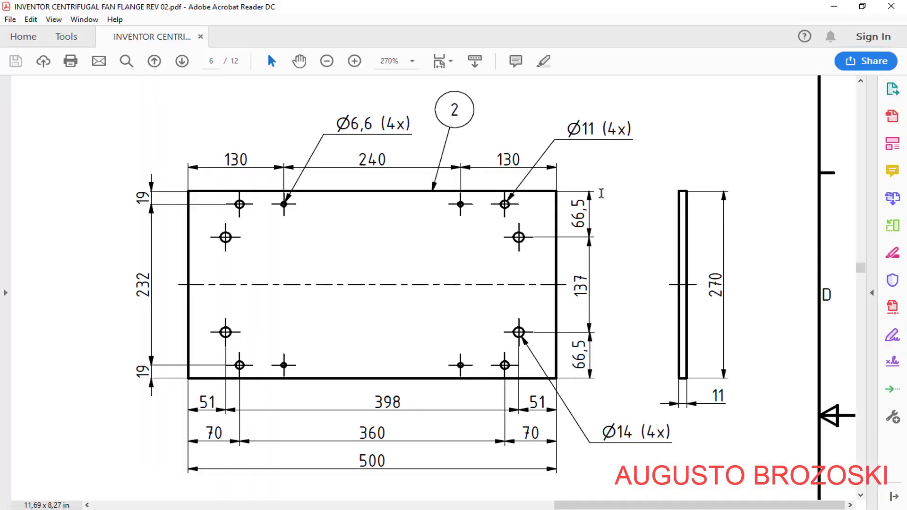
key("alt+Tab")
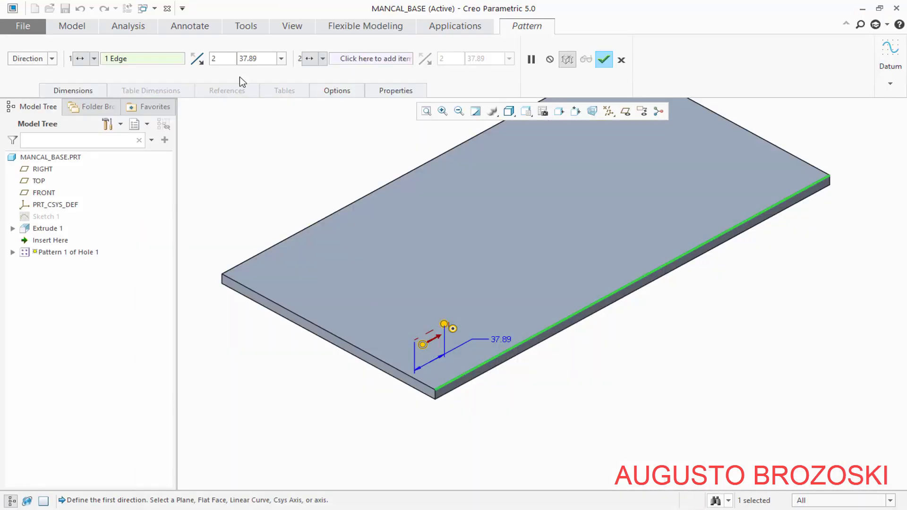
double_click(262, 61)
type("398")
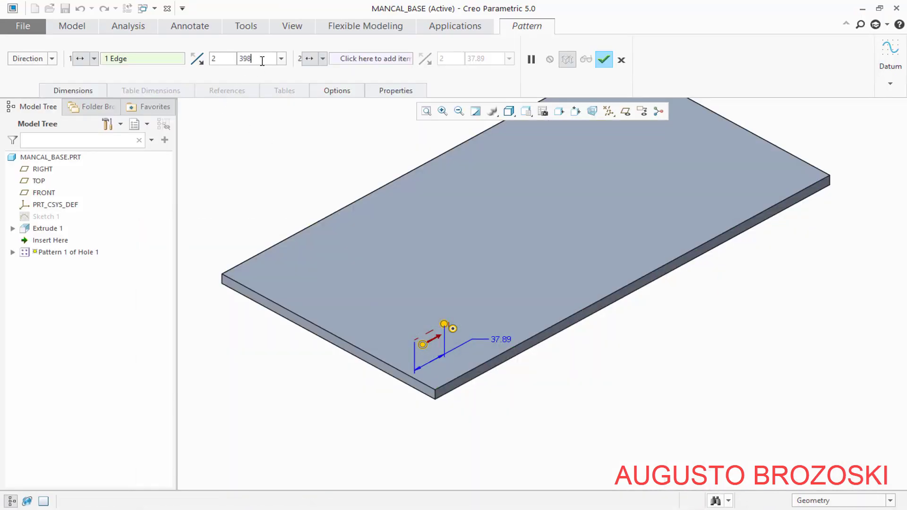
key("Return")
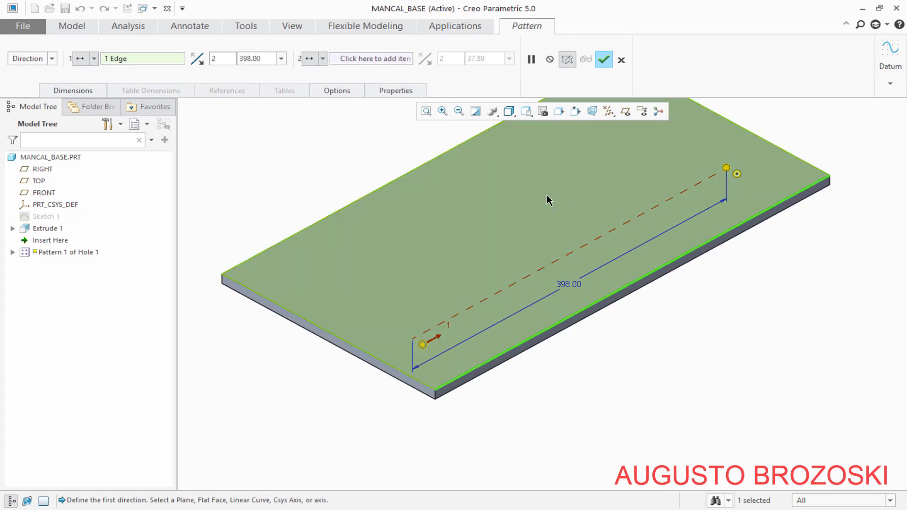
Set the second direction along the plate's short edge with 137 mm spacing per the PDF drawing, flip it inward and complete the pattern
left_click(356, 59)
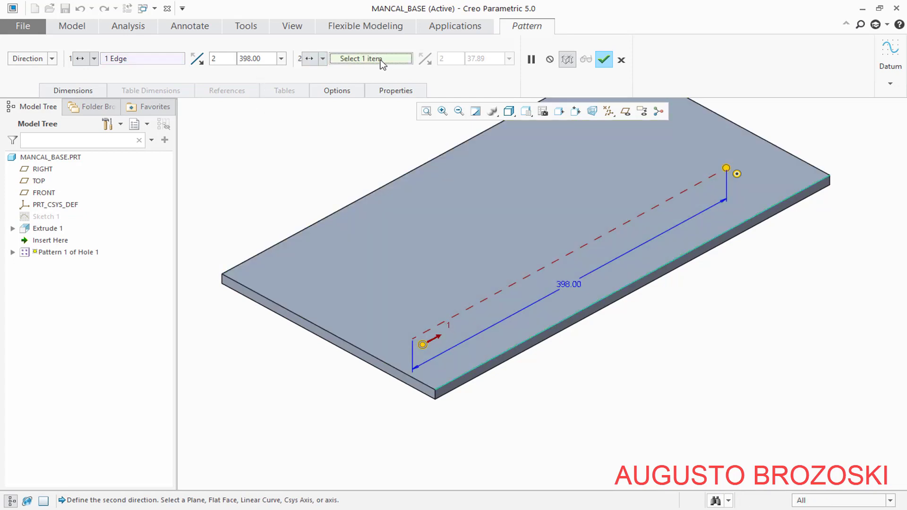
left_click(327, 334)
key("alt+Tab")
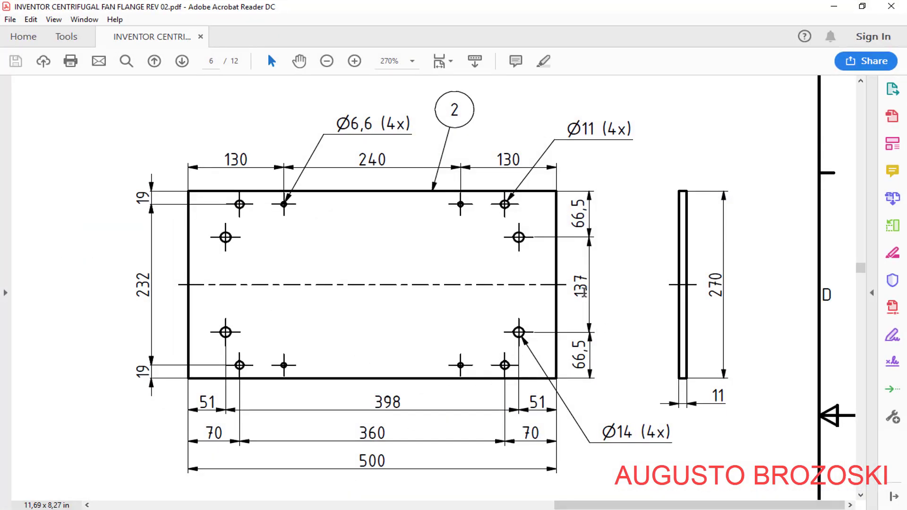
key("alt+Tab")
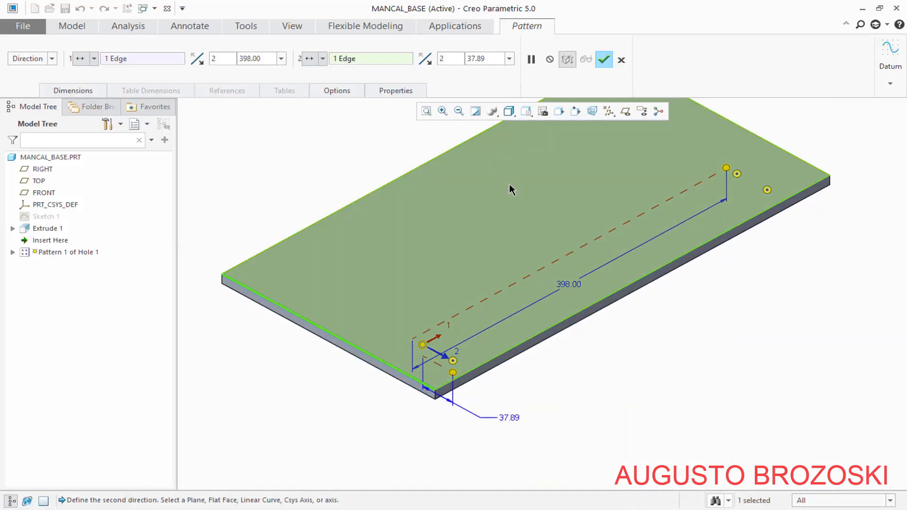
double_click(493, 60)
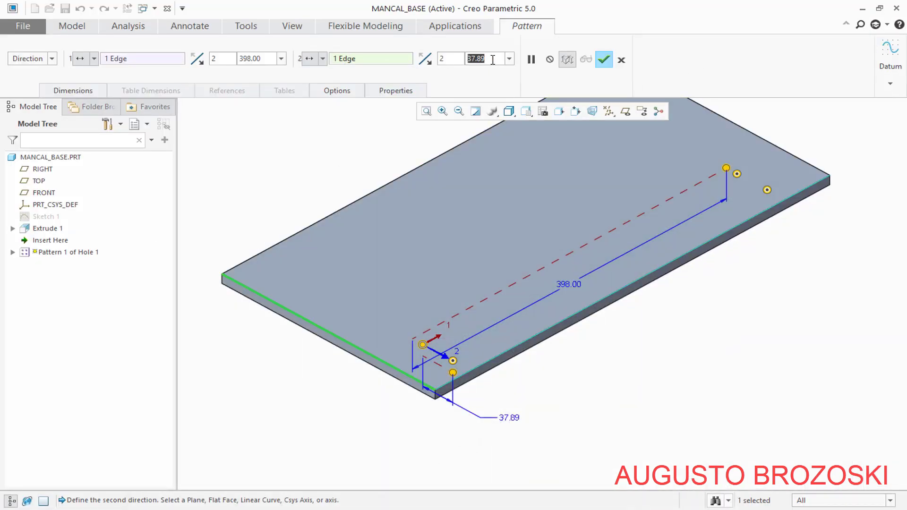
type("1")
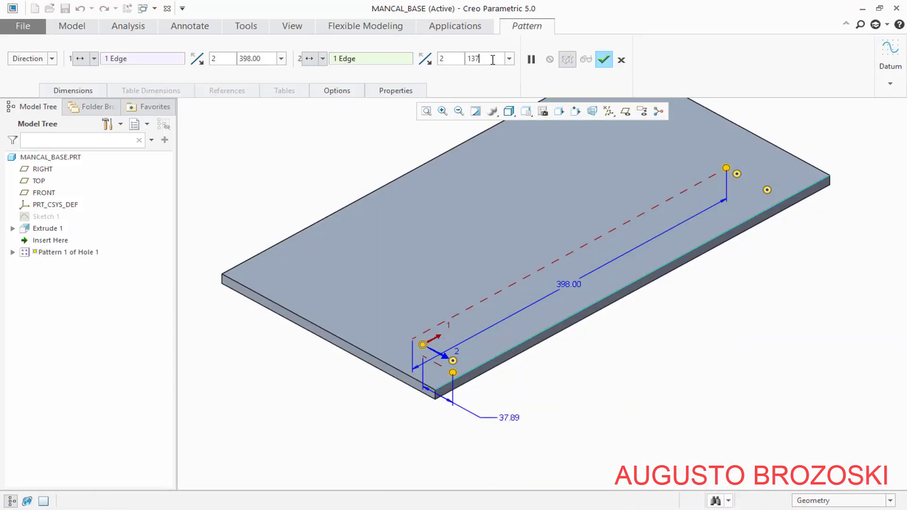
type("37")
key("Return")
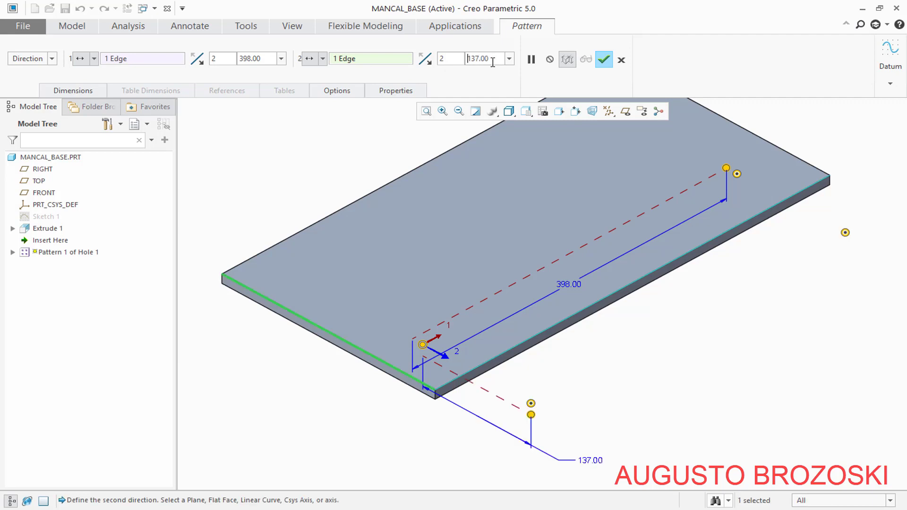
left_click(428, 61)
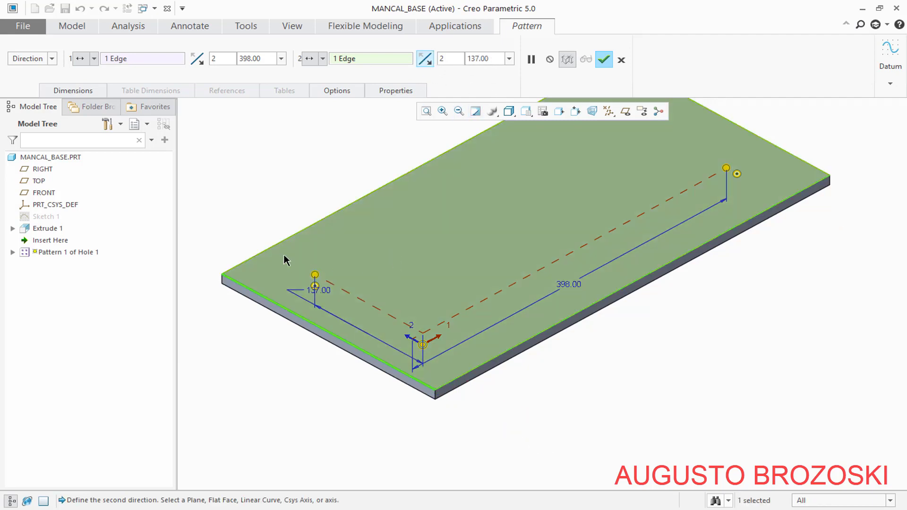
left_click(605, 60)
Inspect the patterned holes up close, restore the standard orientation and save the part
left_click(526, 111)
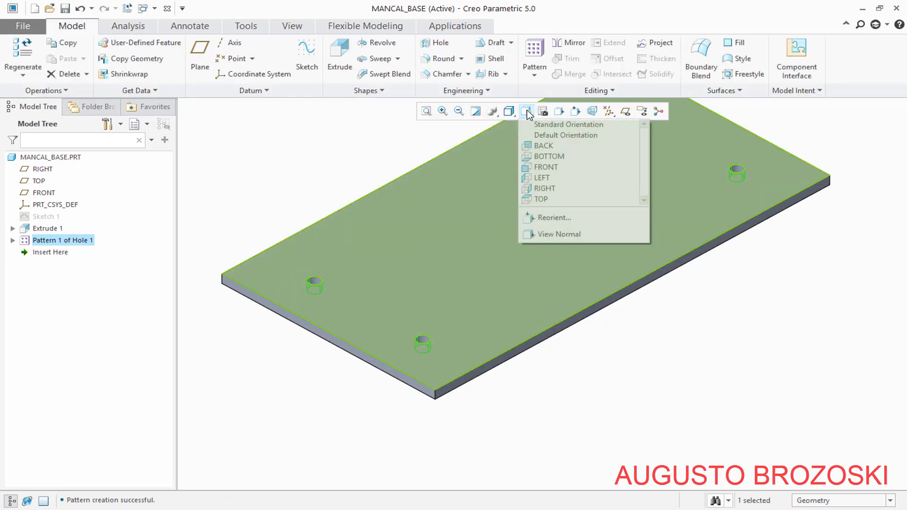
left_click(535, 123)
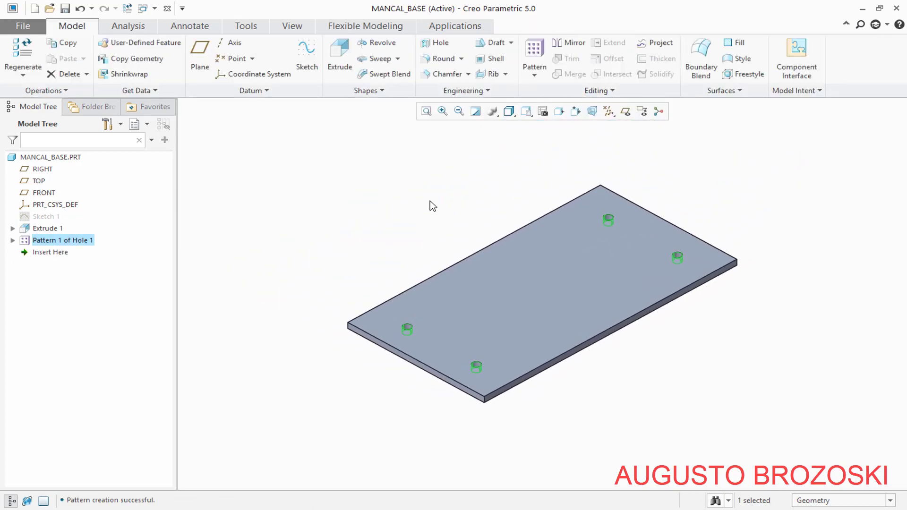
left_click(369, 226)
scroll(400, 333, "up", 10)
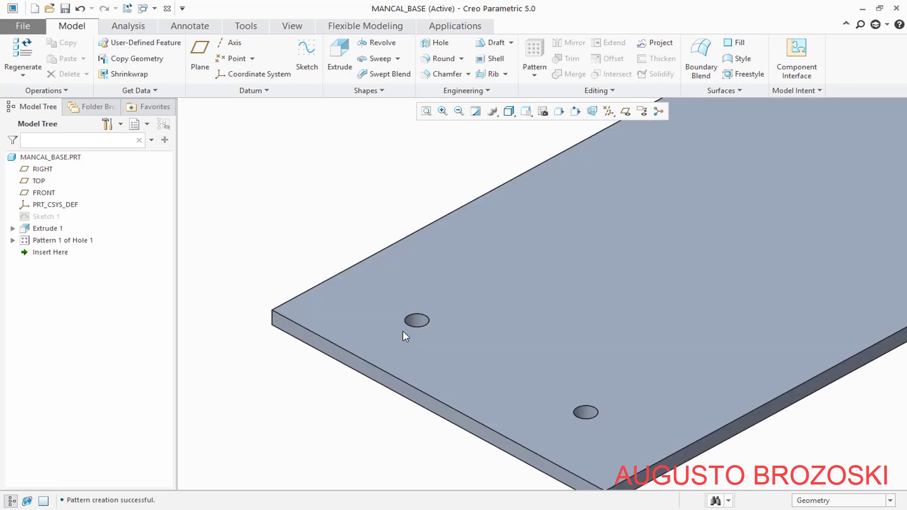
scroll(366, 301, "down", 10)
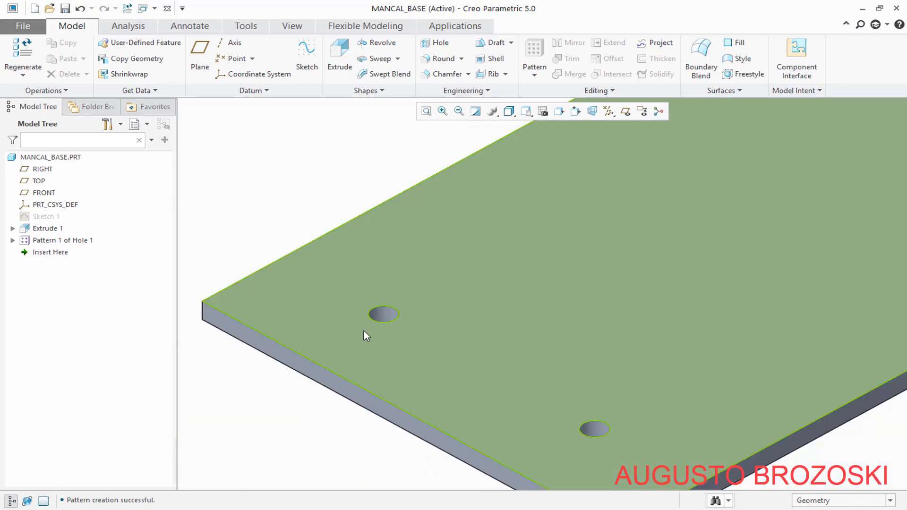
left_click(526, 111)
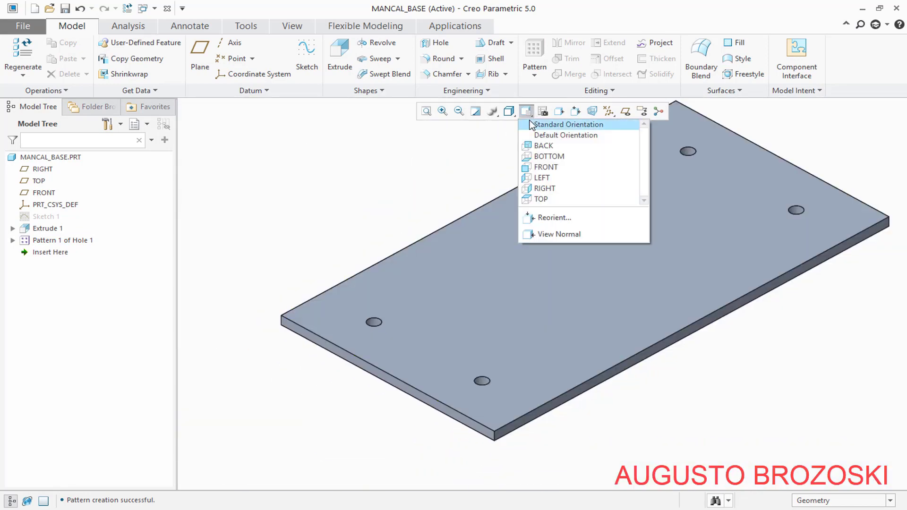
left_click(548, 124)
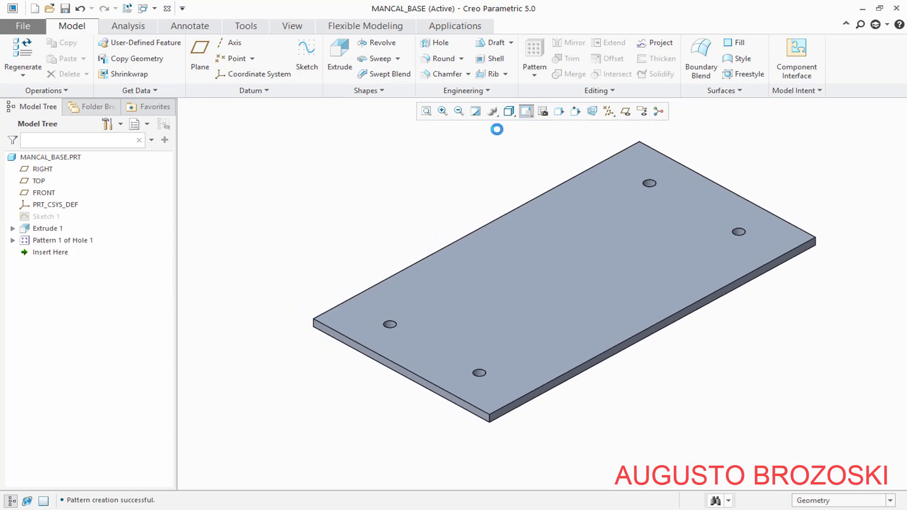
left_click(65, 8)
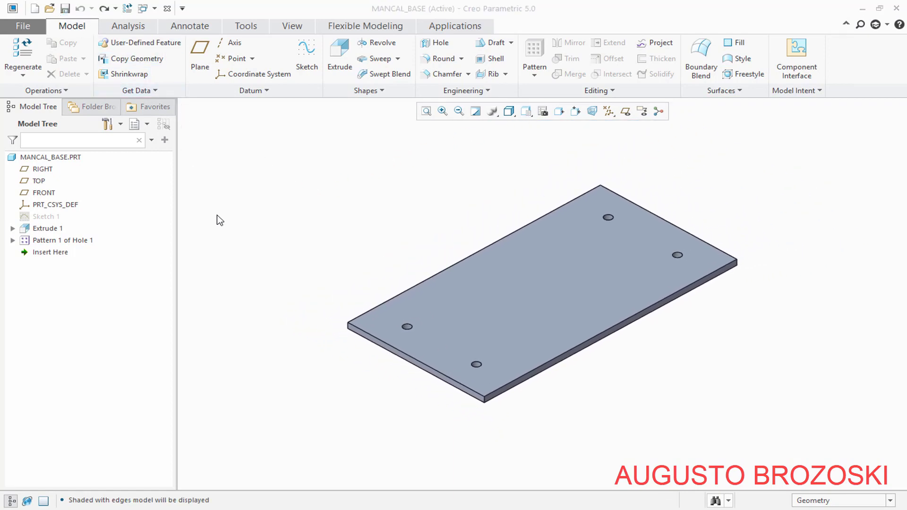
After checking the PDF drawing, place a new 25 mm diameter hole on the plate's top face, about 100 mm from the short edge and 68 mm from the long edge
key("alt+Tab")
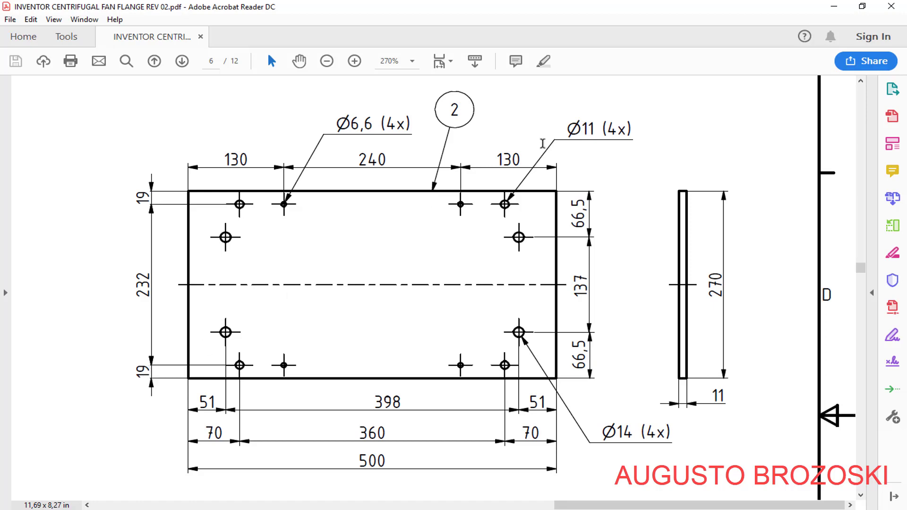
left_click(834, 7)
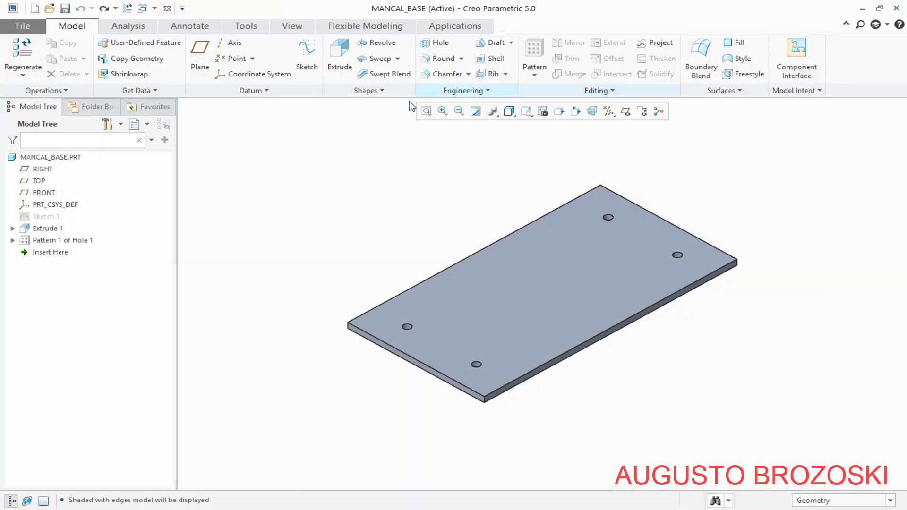
left_click(428, 46)
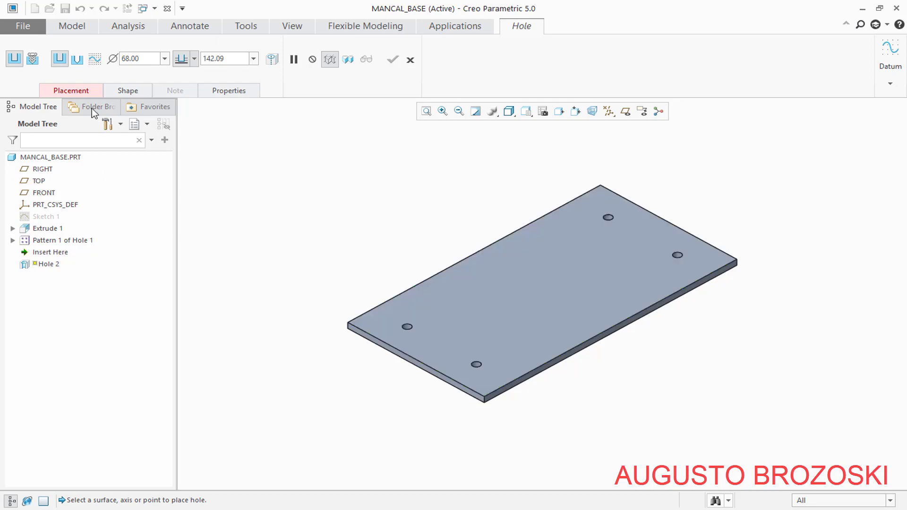
left_click(476, 316)
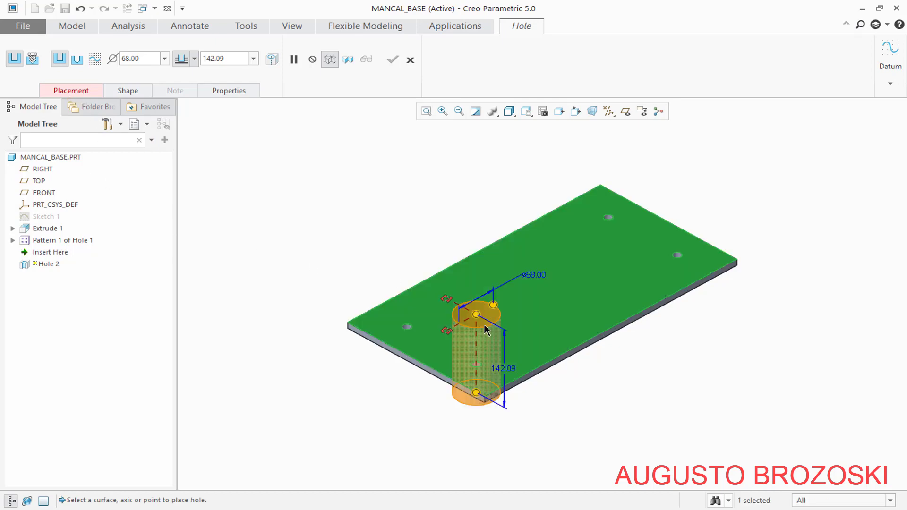
scroll(483, 363, "up", 3)
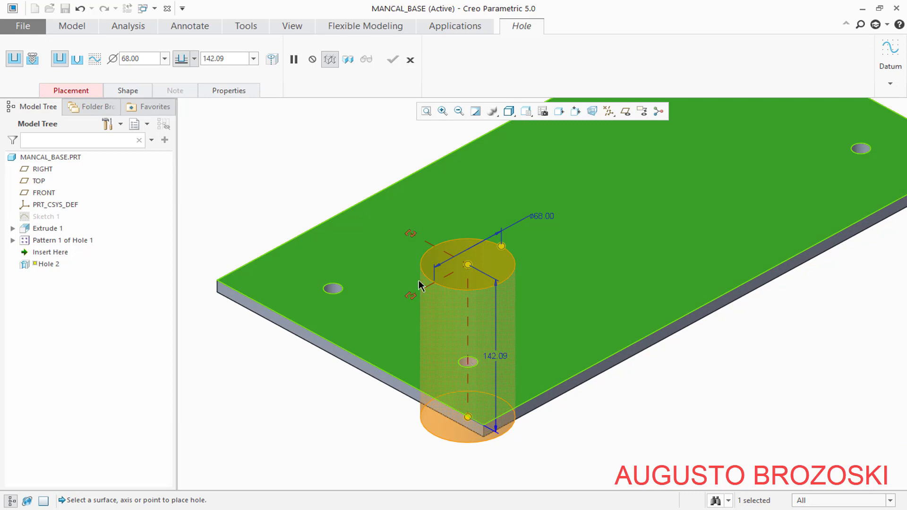
left_click_drag(410, 234, 582, 361)
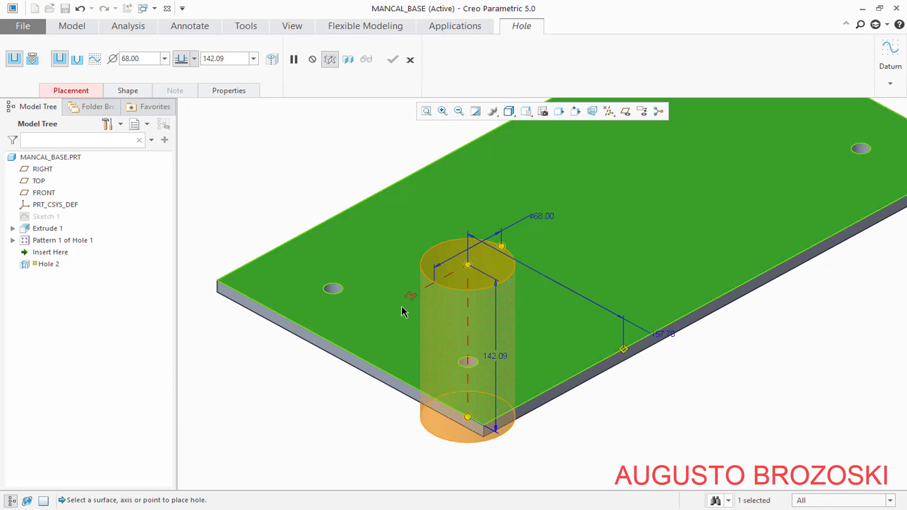
left_click_drag(410, 295, 328, 340)
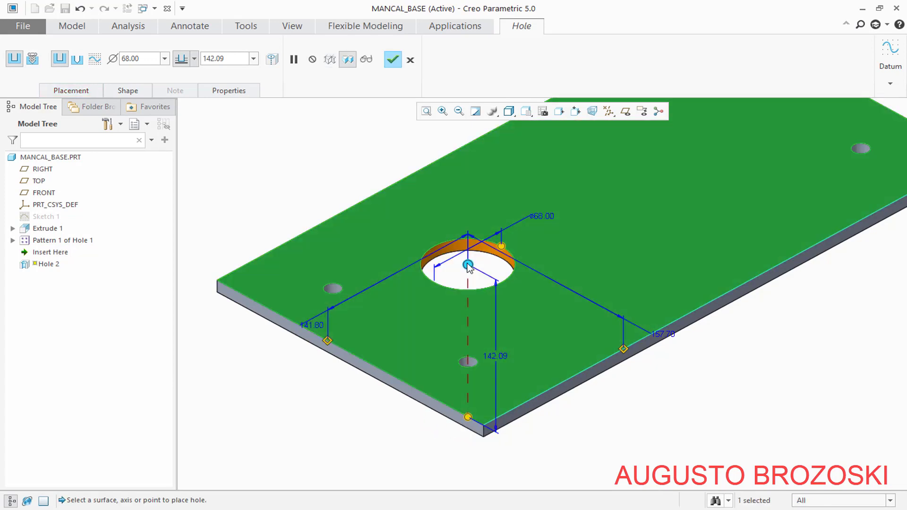
left_click_drag(468, 266, 530, 330)
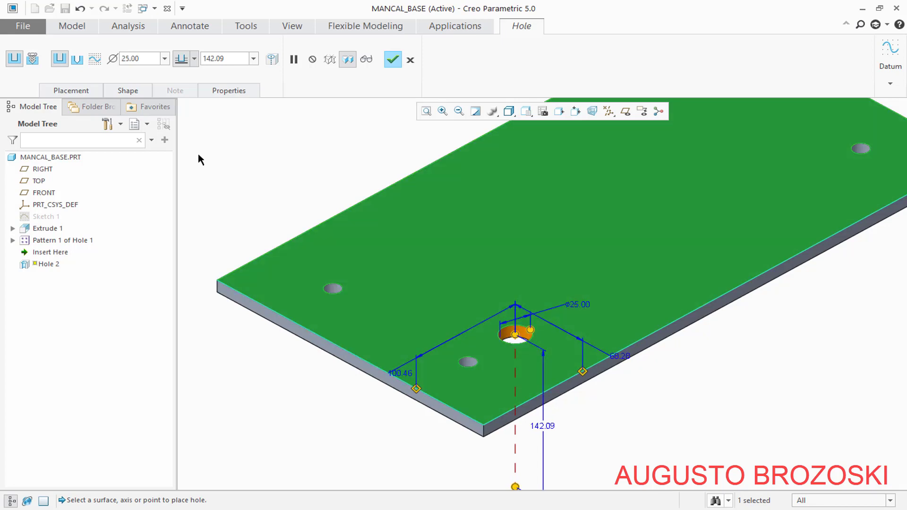
Change the new hole to a standard ISO clearance hole for an M10x1 screw
left_click(33, 58)
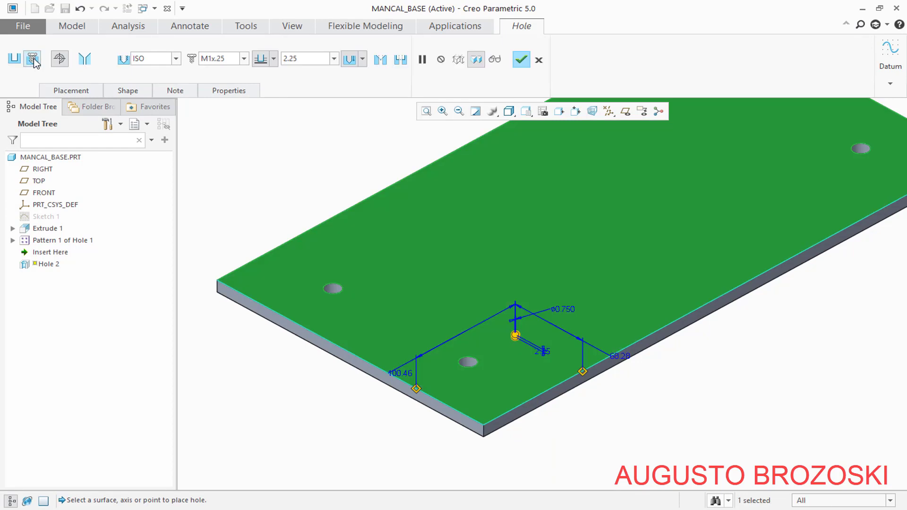
left_click(60, 59)
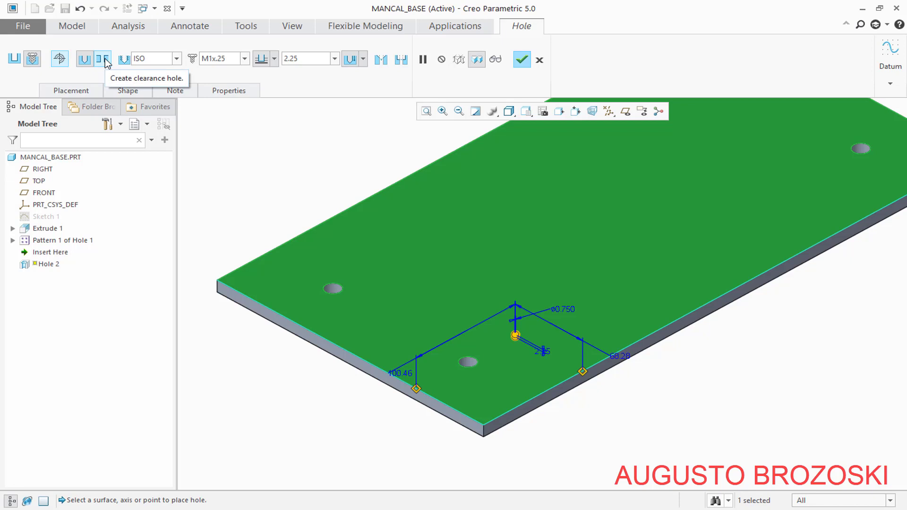
left_click(106, 62)
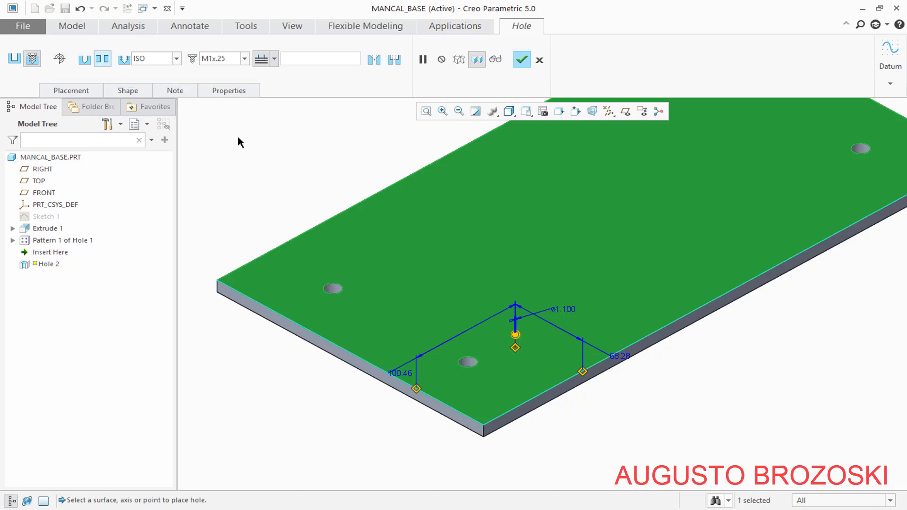
left_click(243, 59)
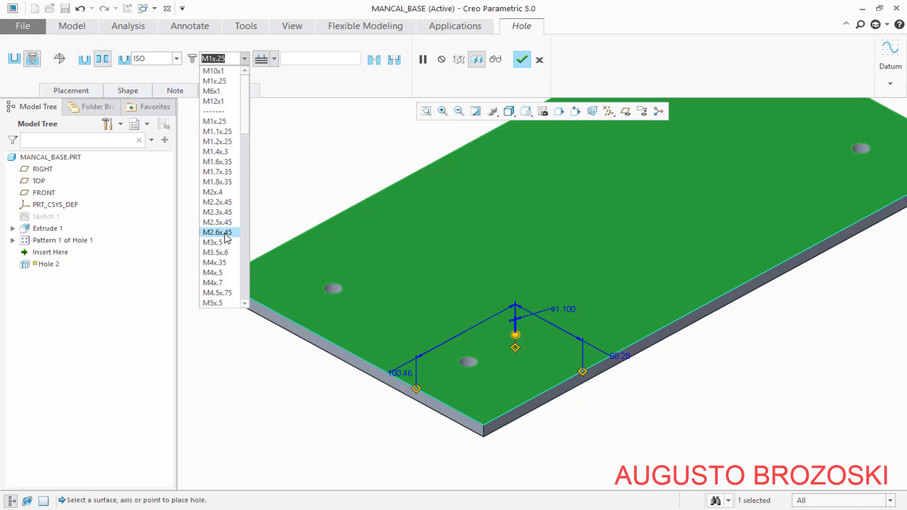
scroll(222, 233, "down", 3)
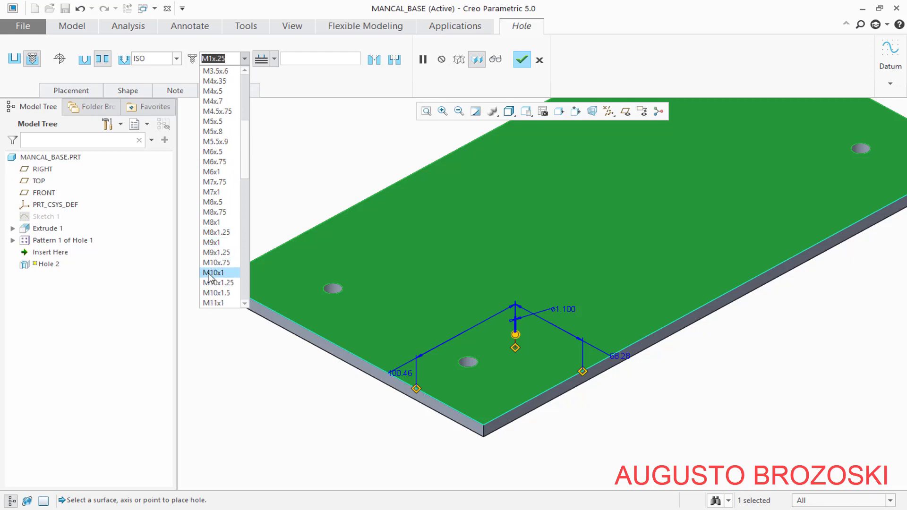
left_click(217, 302)
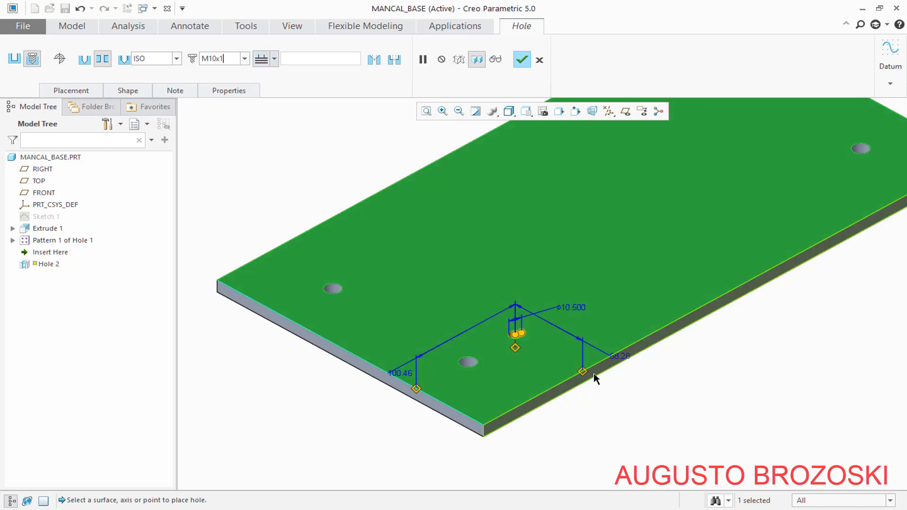
Position the clearance hole 70 mm from the plate's short edge and 19 mm from its long edge, and complete it
double_click(401, 372)
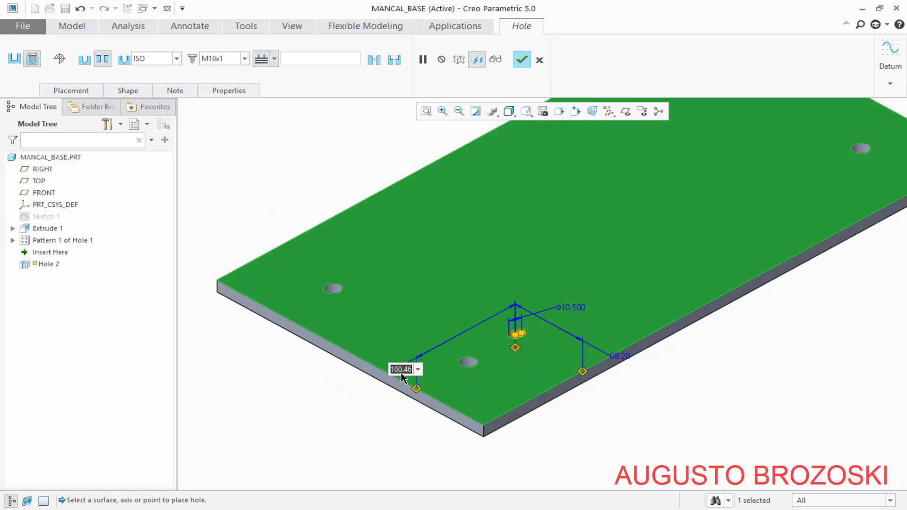
type("70")
key("Return")
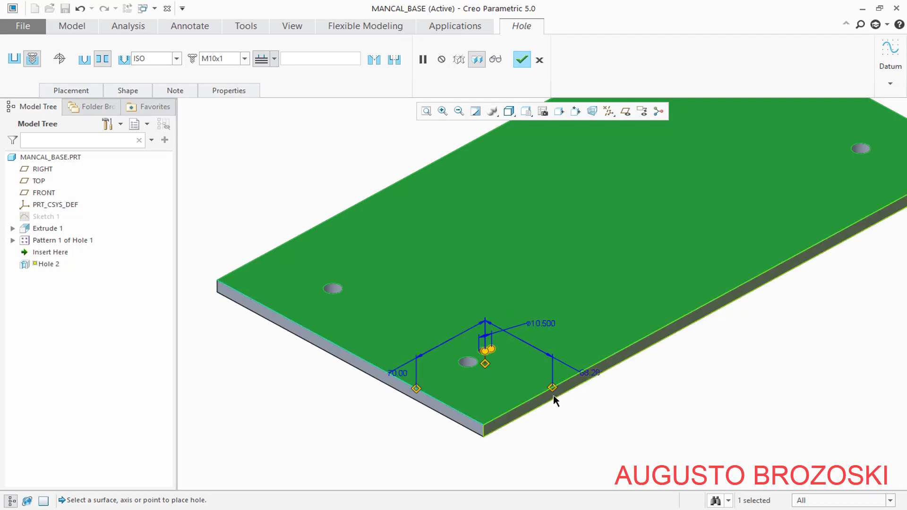
double_click(592, 374)
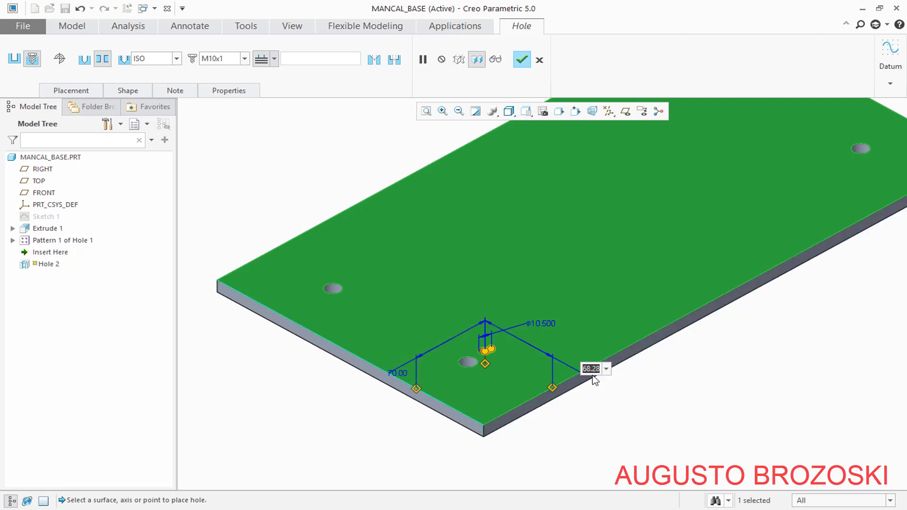
type("19")
key("Return")
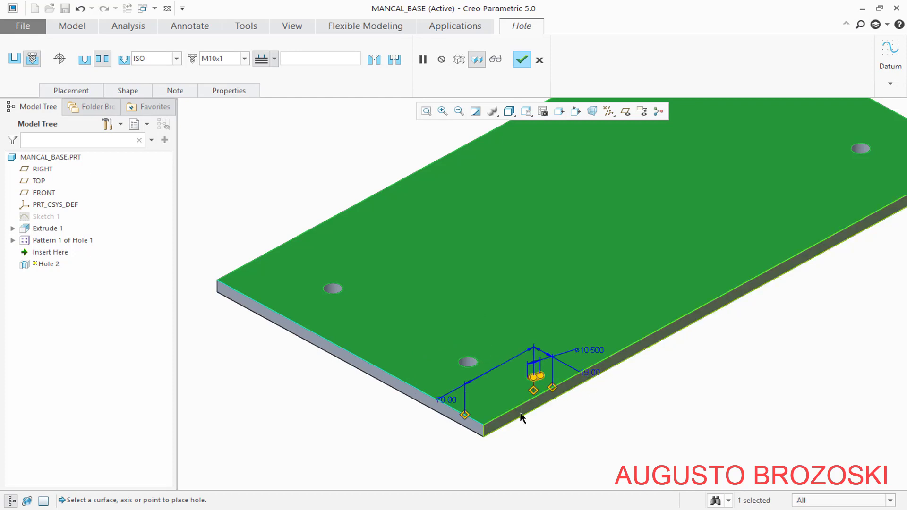
scroll(559, 403, "up", 3)
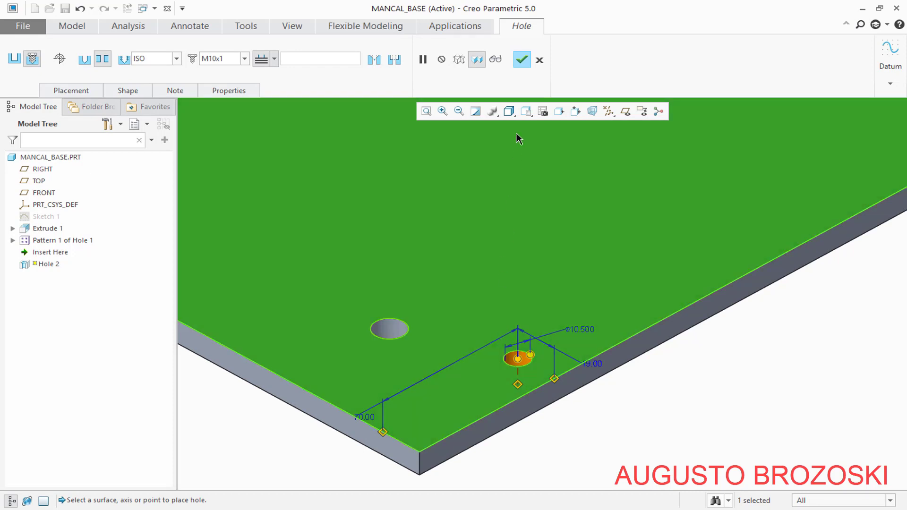
left_click(521, 60)
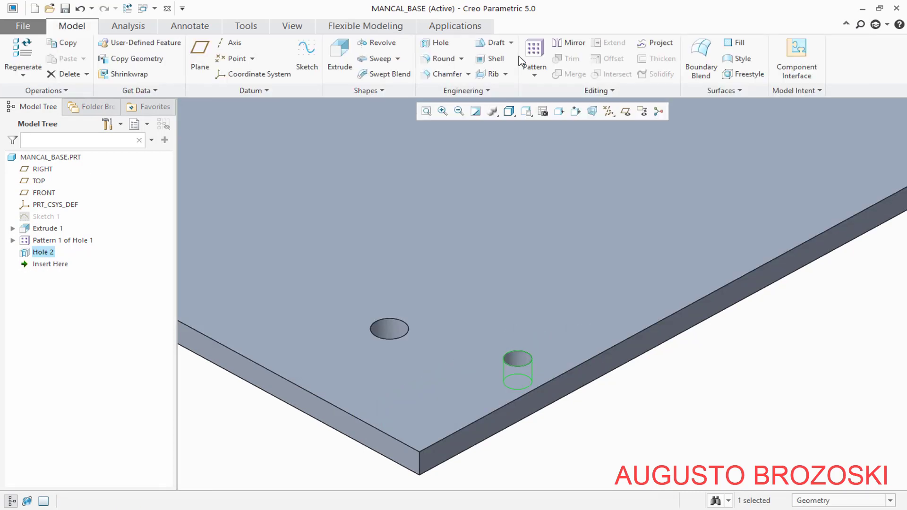
Restore the standard orientation and save the part with the new clearance hole
left_click(527, 113)
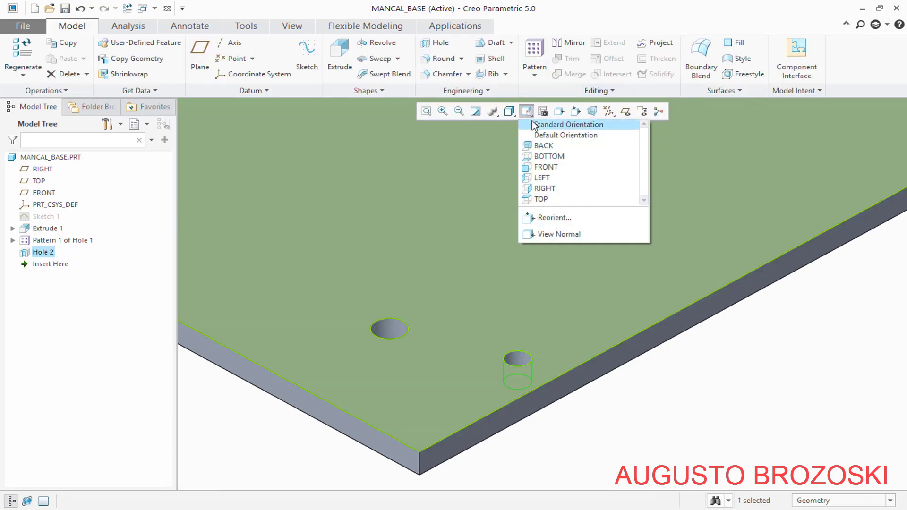
left_click(533, 123)
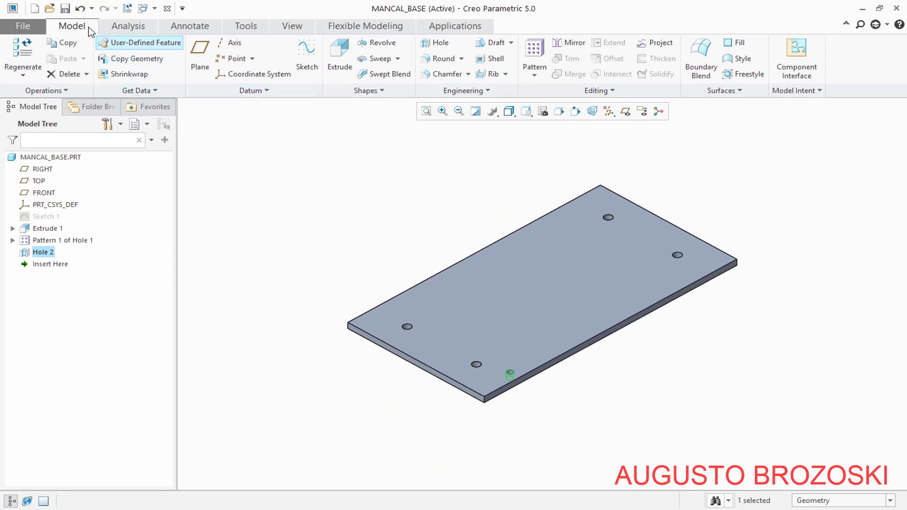
left_click(65, 8)
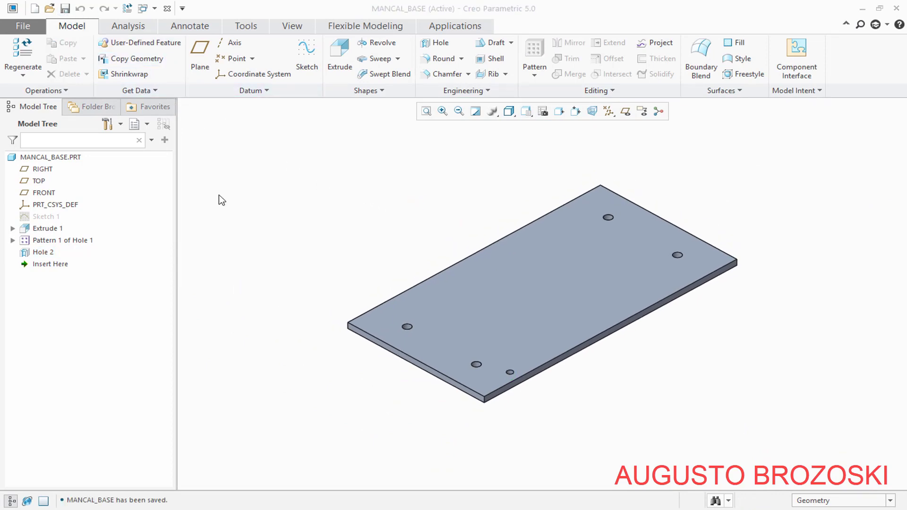
After checking the PDF drawing, start a direction pattern of the clearance hole along the plate's long edge with 360 mm spacing
key("alt+Tab")
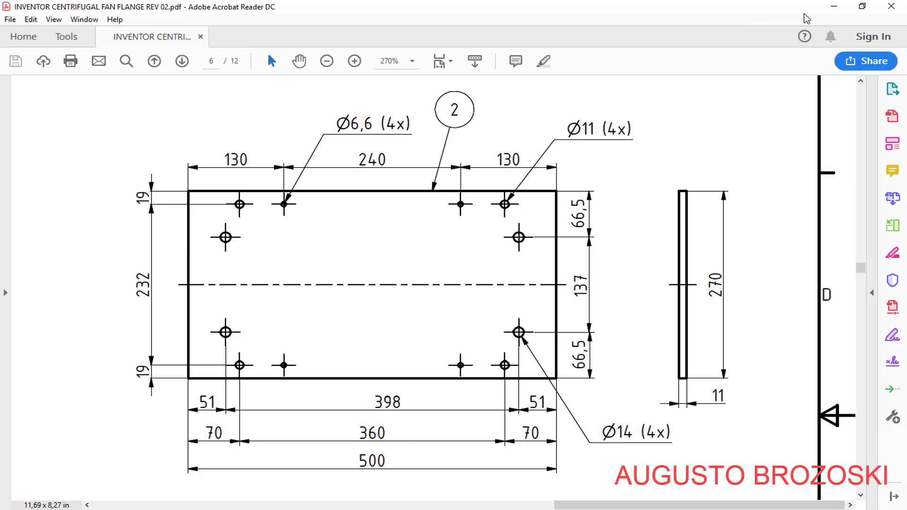
left_click(834, 6)
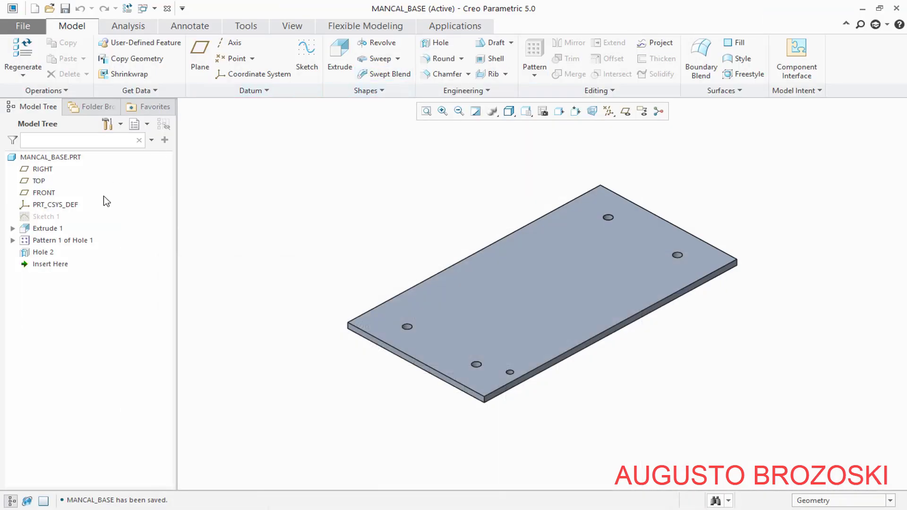
left_click(43, 252)
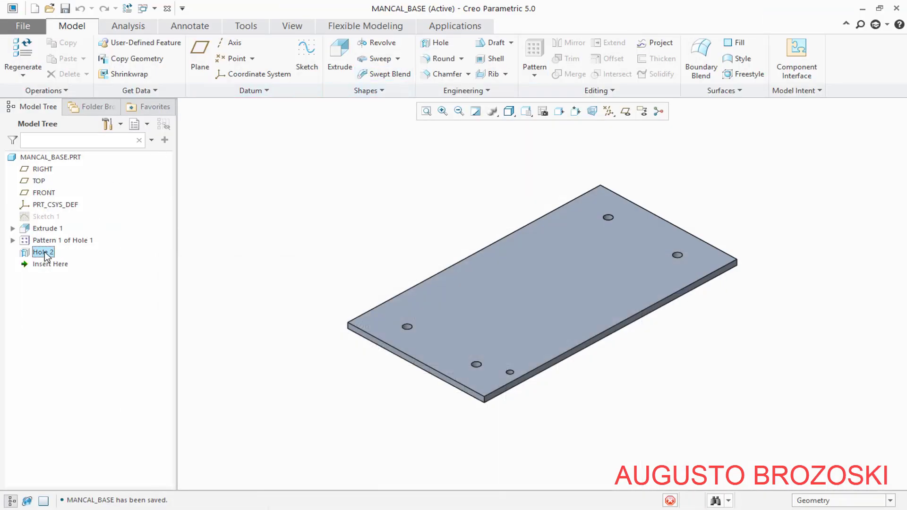
left_click(535, 66)
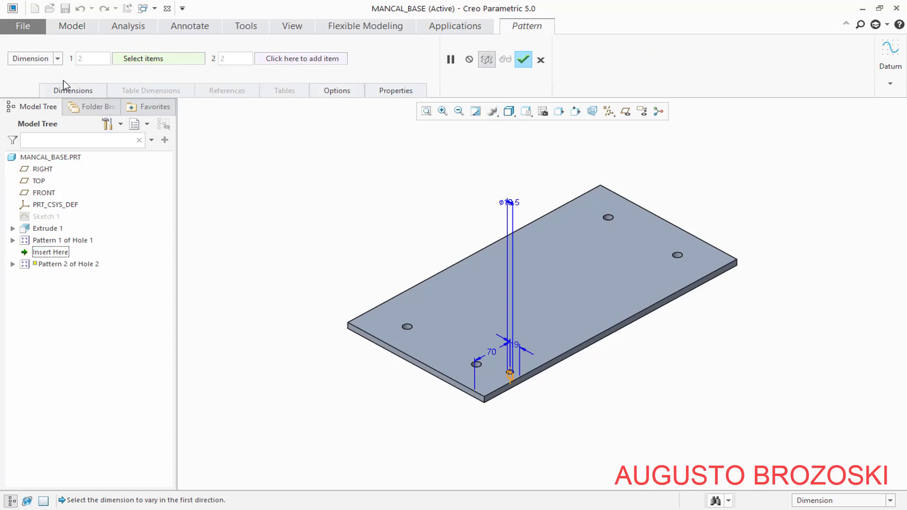
left_click(57, 60)
left_click(28, 80)
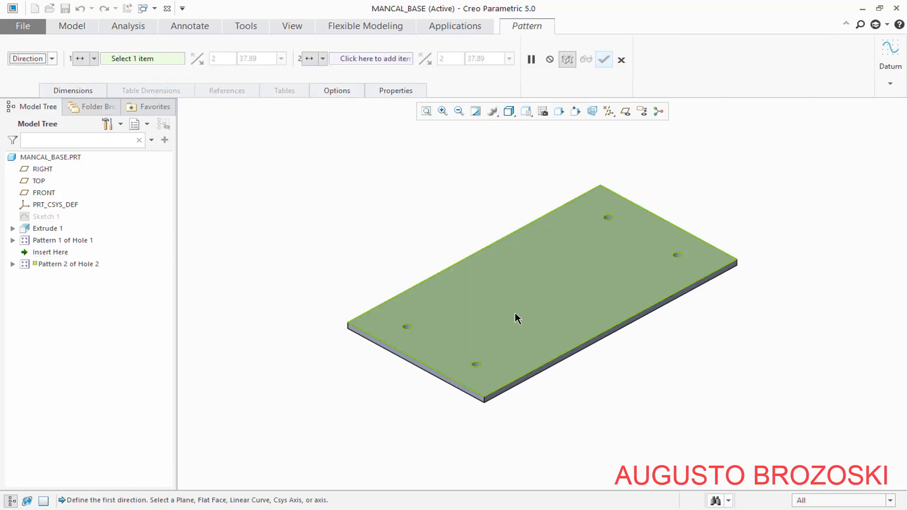
scroll(541, 379, "up", 2)
scroll(540, 380, "up", 1)
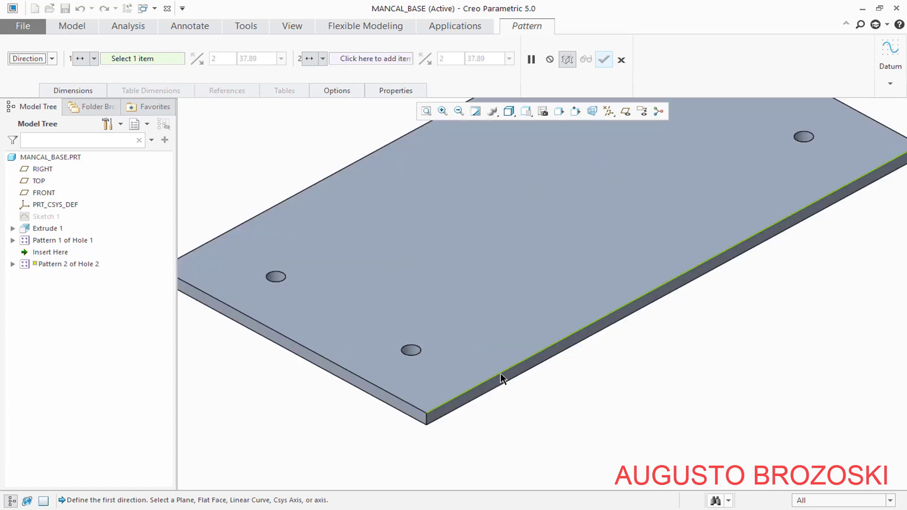
left_click(500, 374)
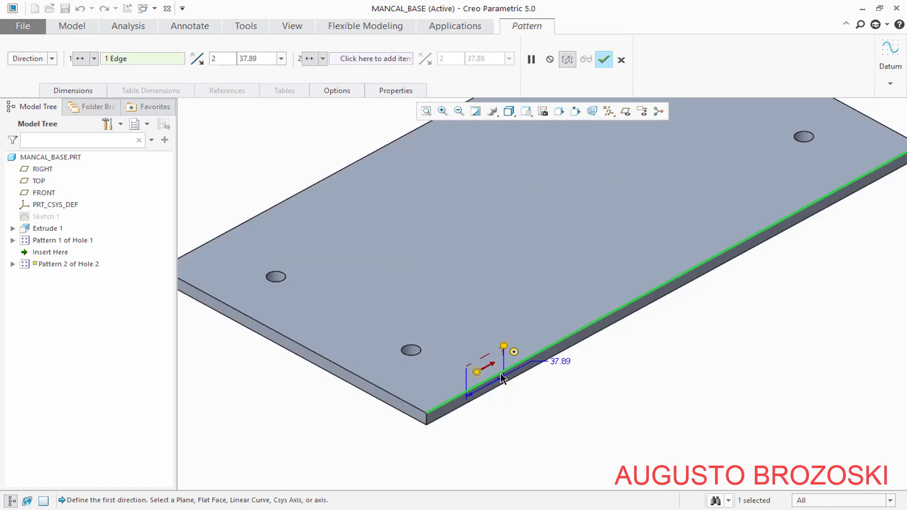
double_click(264, 59)
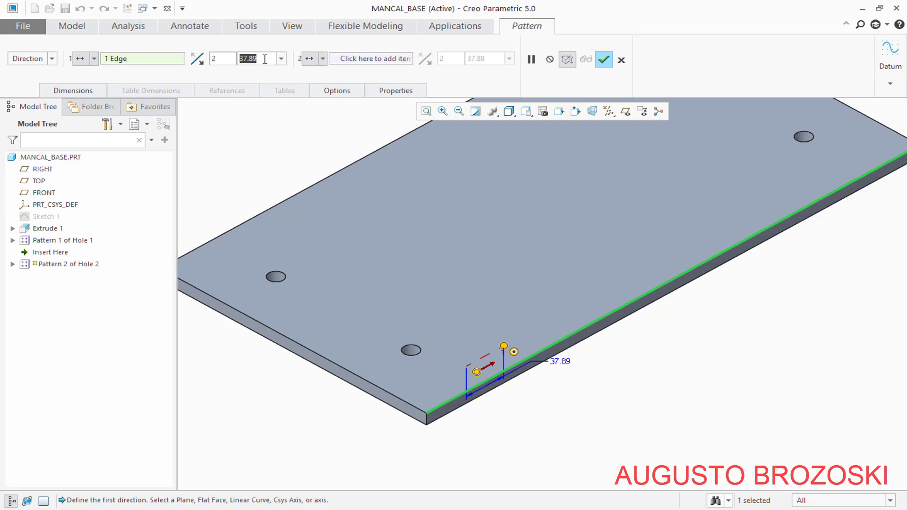
type("360")
key("Return")
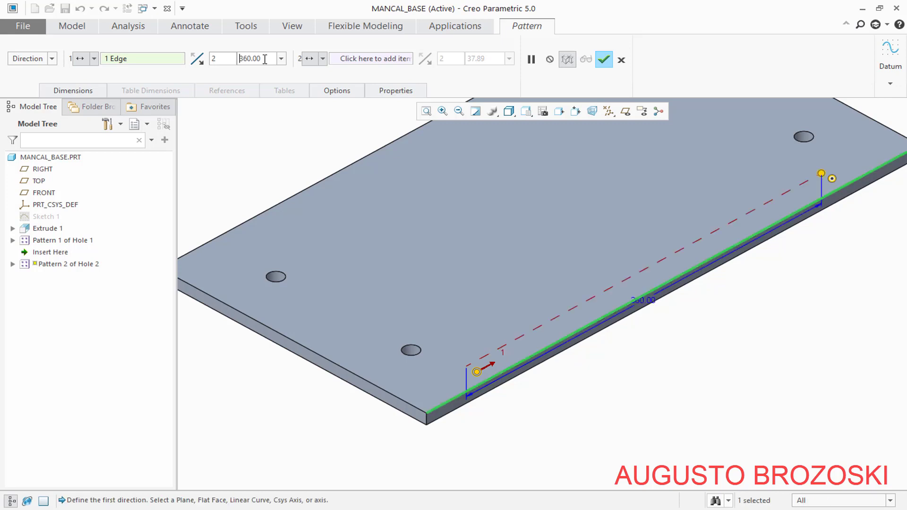
Add a second pattern direction along the plate's short edge, flip it inward, set its spacing to 232 mm and complete the pattern
left_click(355, 60)
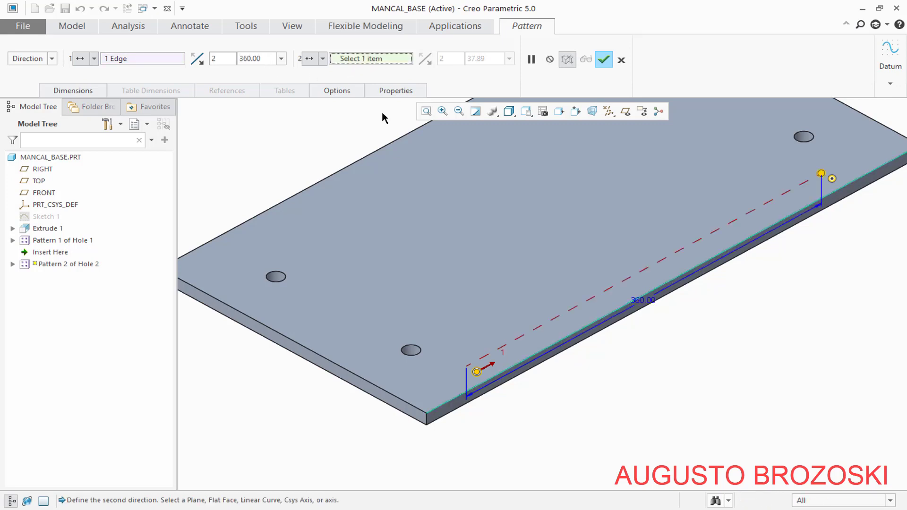
left_click(320, 359)
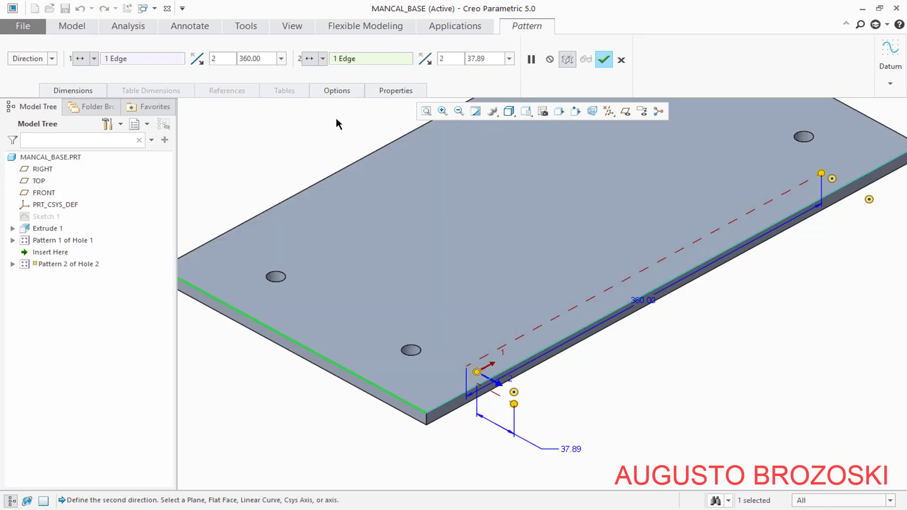
left_click(429, 61)
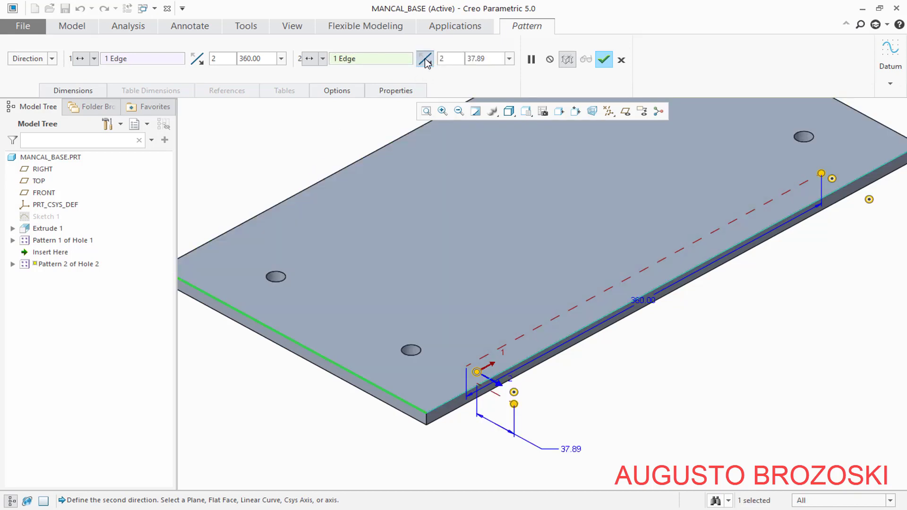
double_click(491, 60)
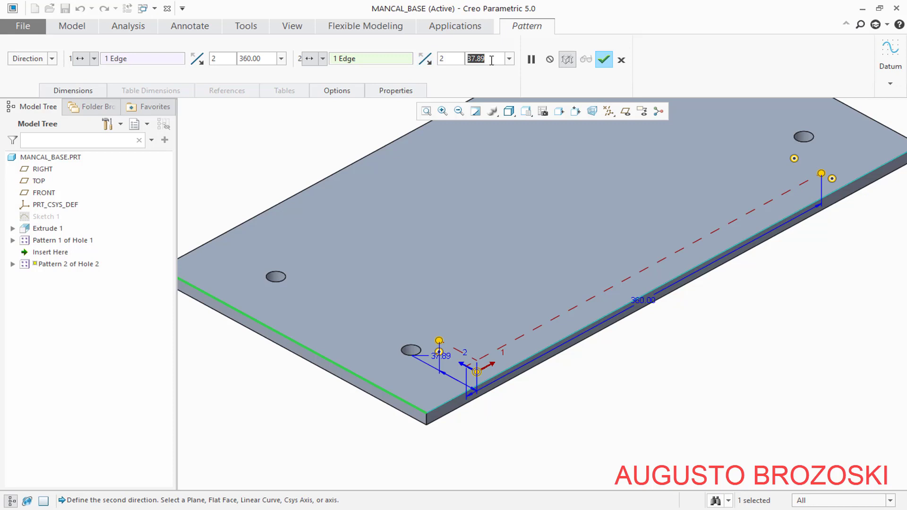
type("232")
key("Return")
key("ctrl+d")
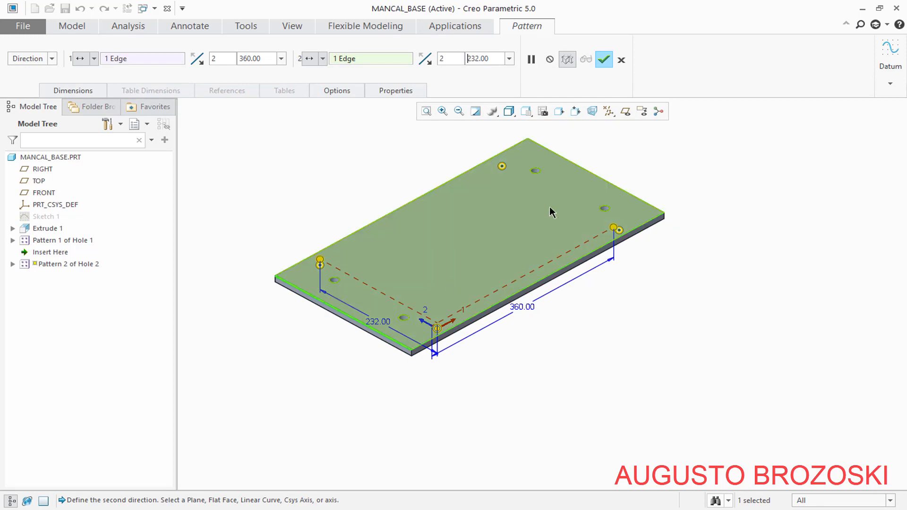
left_click(603, 59)
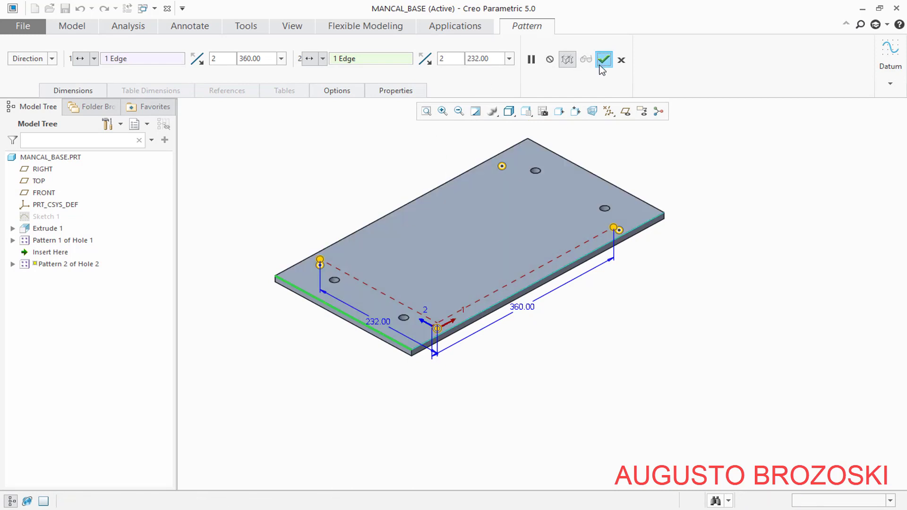
left_click(396, 166)
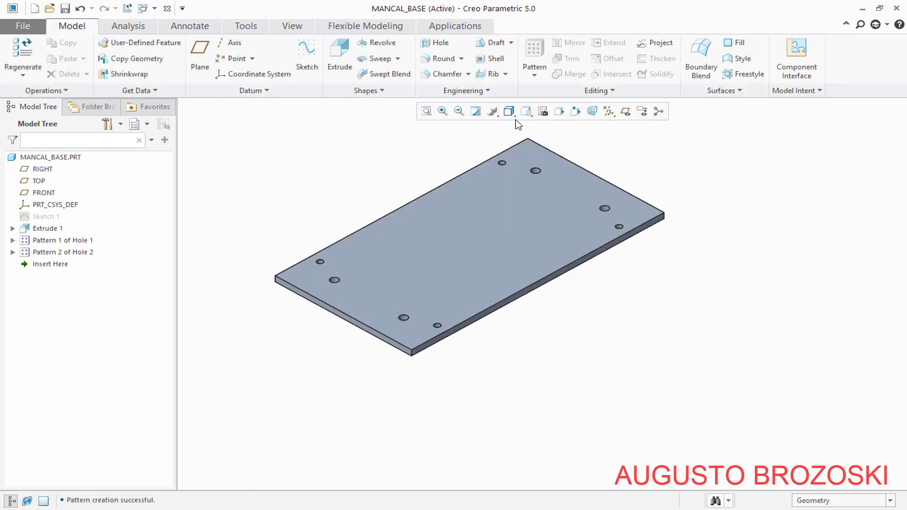
Return the plate to the standard orientation and save the part with both hole patterns
left_click(526, 112)
left_click(538, 125)
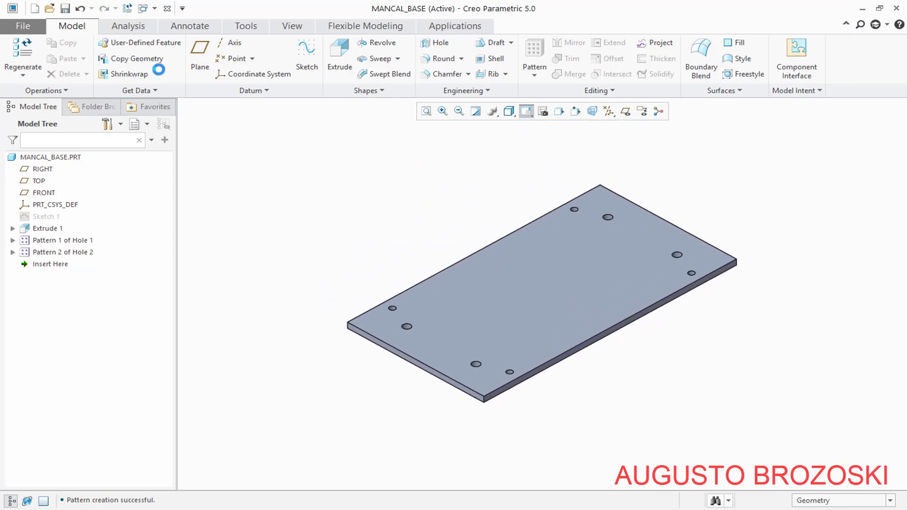
left_click(64, 10)
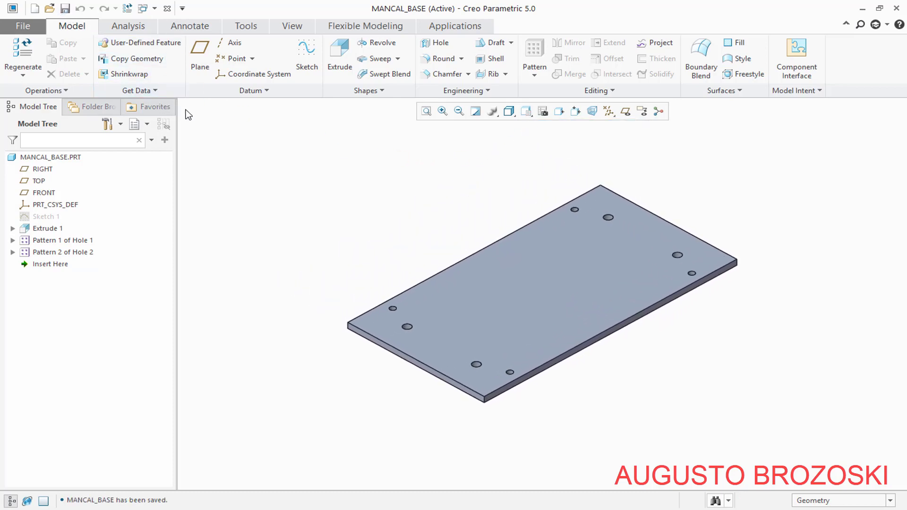
After checking the PDF drawing, place a new hole on the plate's top face, referenced to its long and short edges, and shrink its diameter
key("alt+Tab")
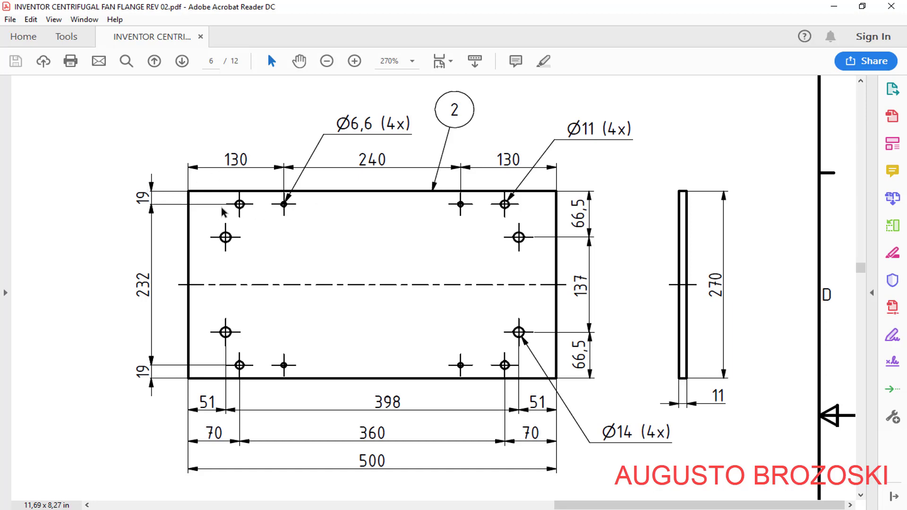
left_click(834, 6)
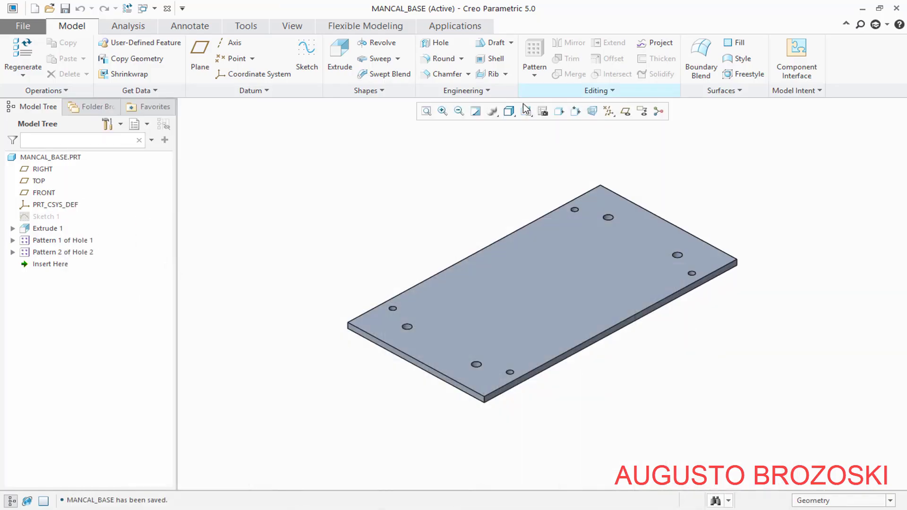
left_click(436, 44)
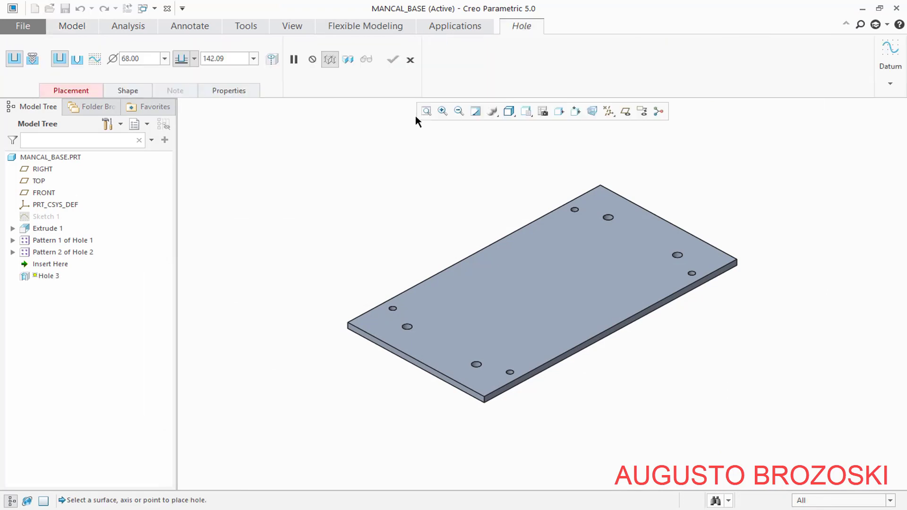
left_click(531, 338)
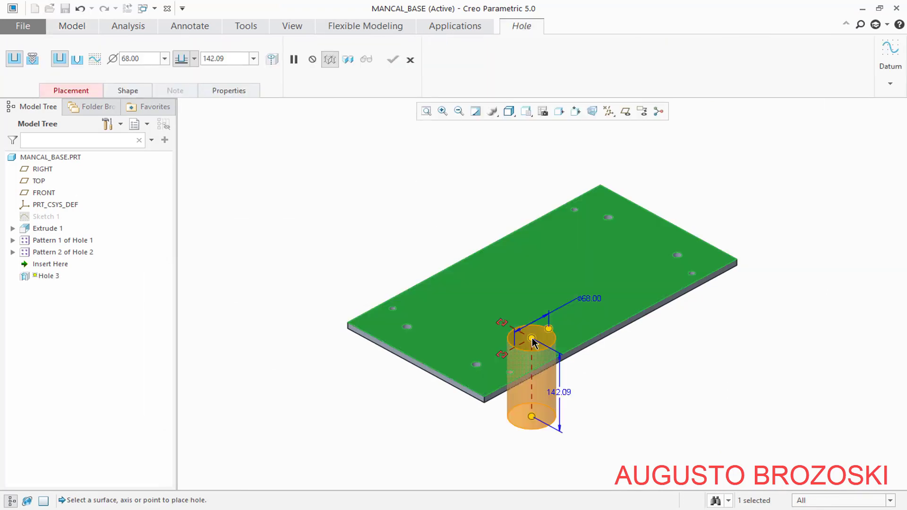
scroll(518, 360, "down", 4)
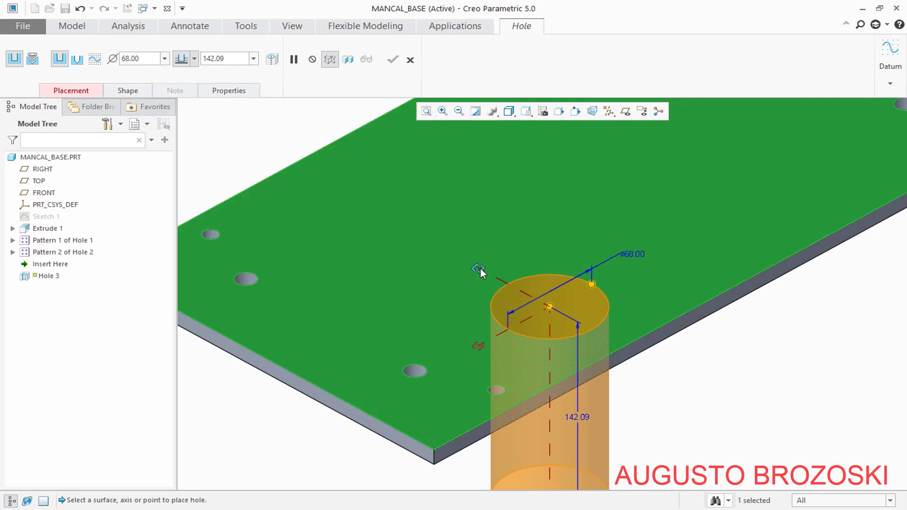
left_click_drag(479, 270, 650, 335)
left_click_drag(478, 346, 363, 413)
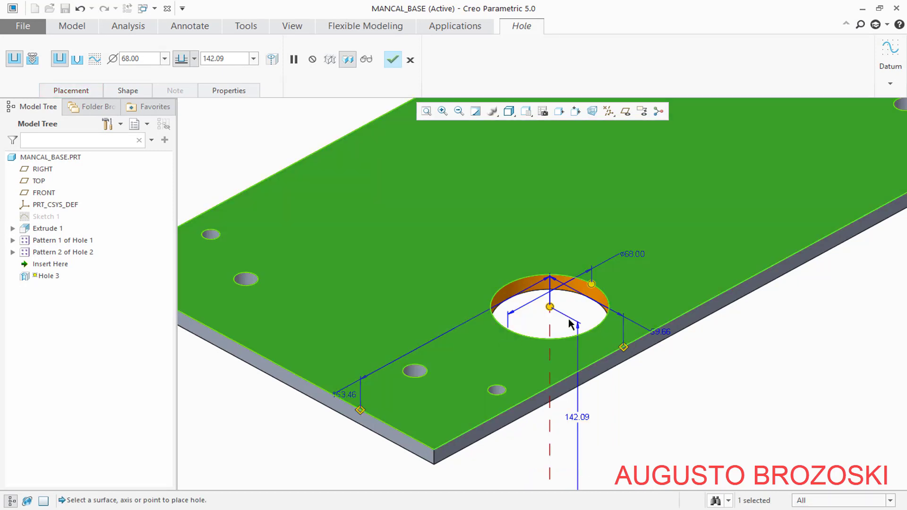
left_click_drag(591, 284, 564, 341)
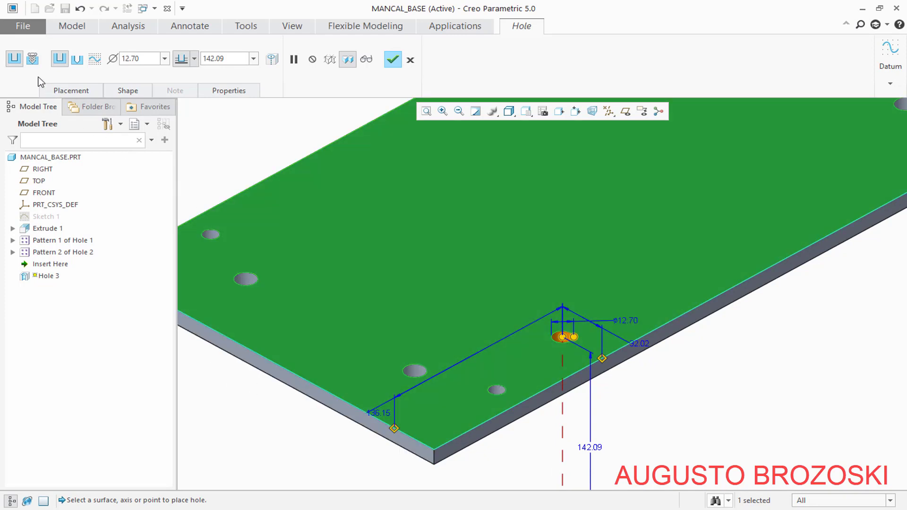
Turn the new hole into a standard ISO clearance hole without tapping, size M6x1
left_click(32, 59)
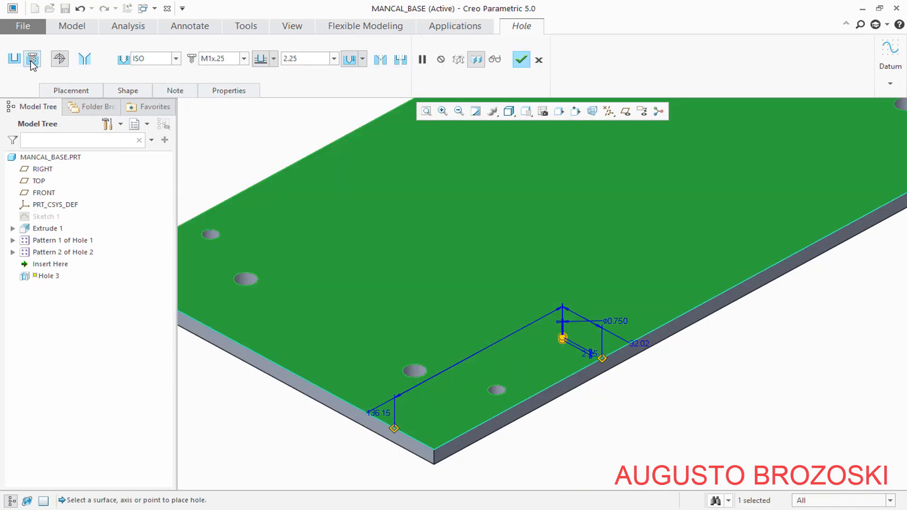
left_click(64, 60)
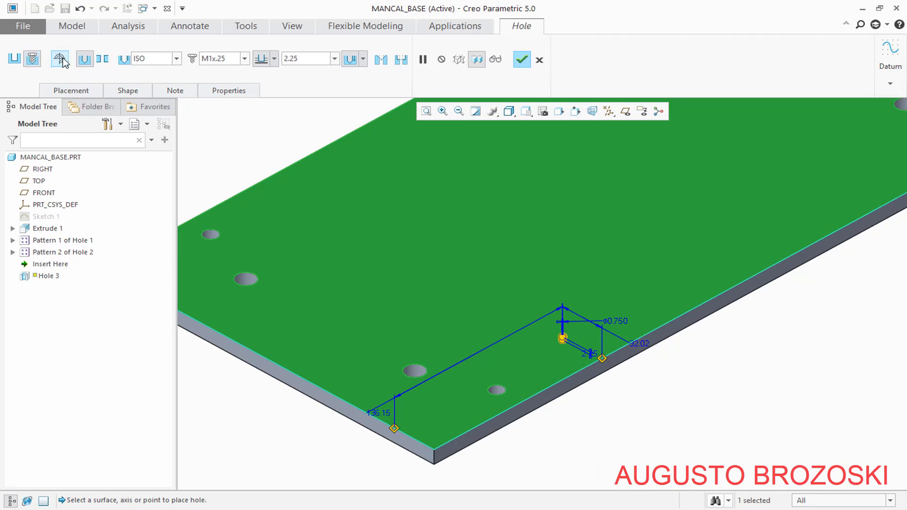
left_click(106, 60)
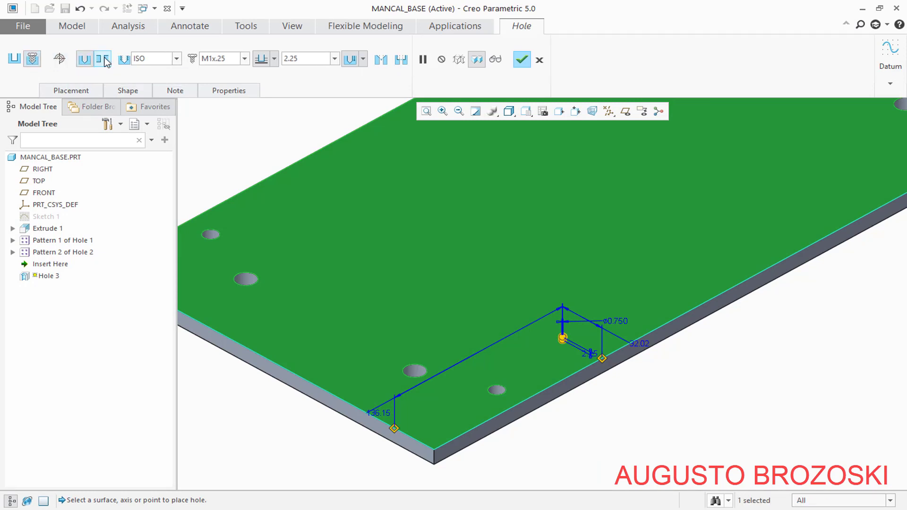
left_click(245, 58)
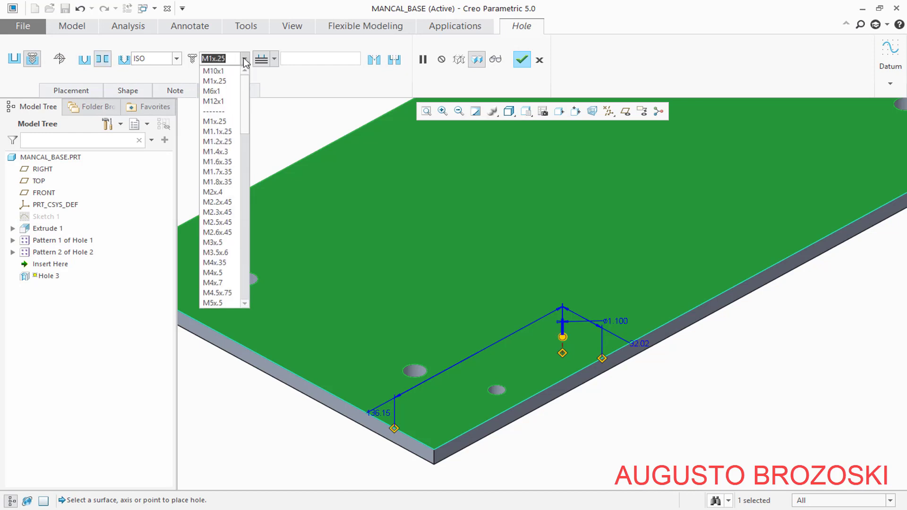
scroll(229, 249, "down", 2)
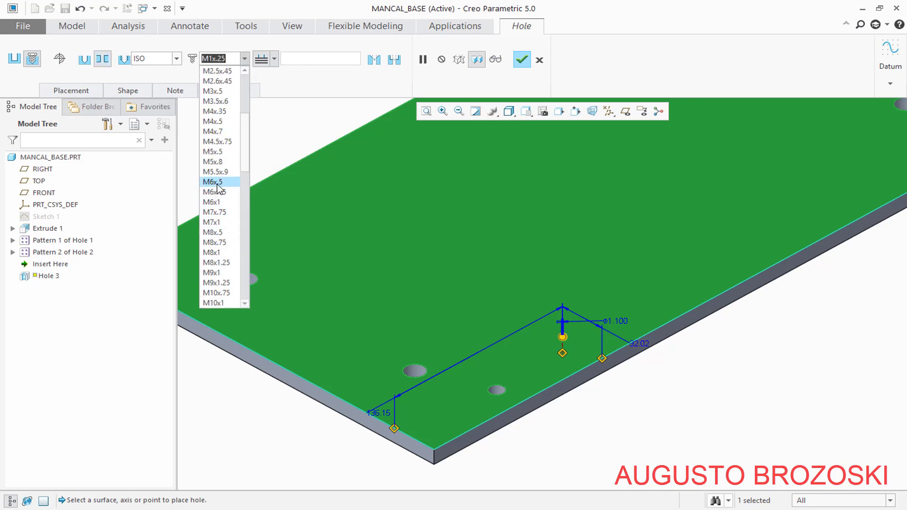
left_click(212, 202)
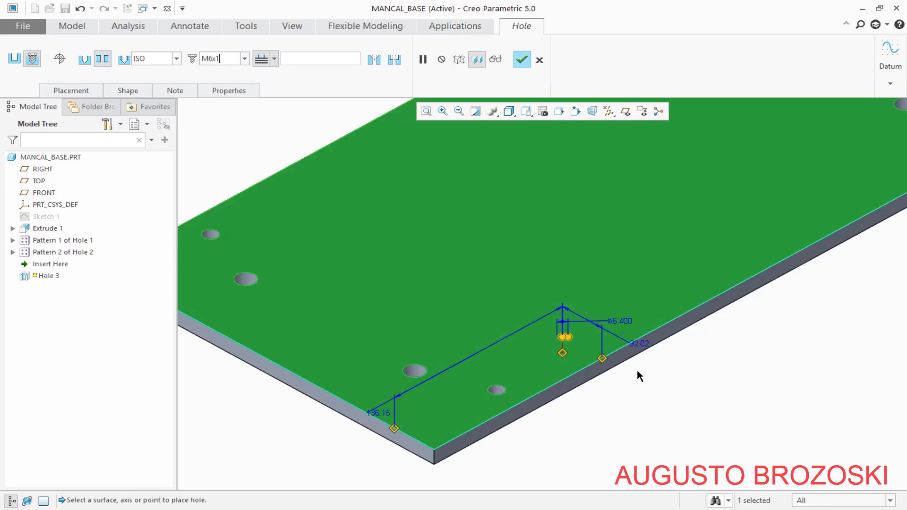
Offset the clearance hole 19 mm from the long edge and 130 mm from the short edge, check it from below and complete it
double_click(641, 342)
type("19")
key("Return")
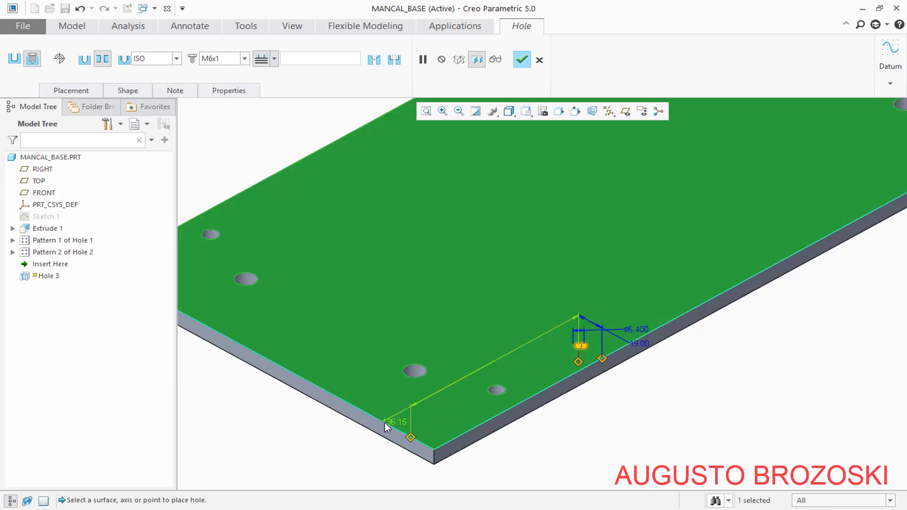
double_click(385, 423)
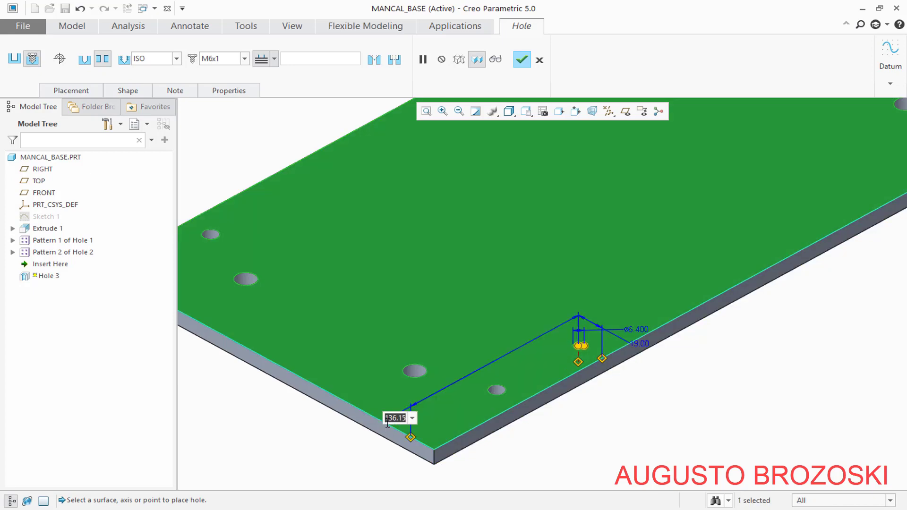
type("130")
key("Return")
scroll(608, 404, "down", 2)
scroll(593, 382, "down", 3)
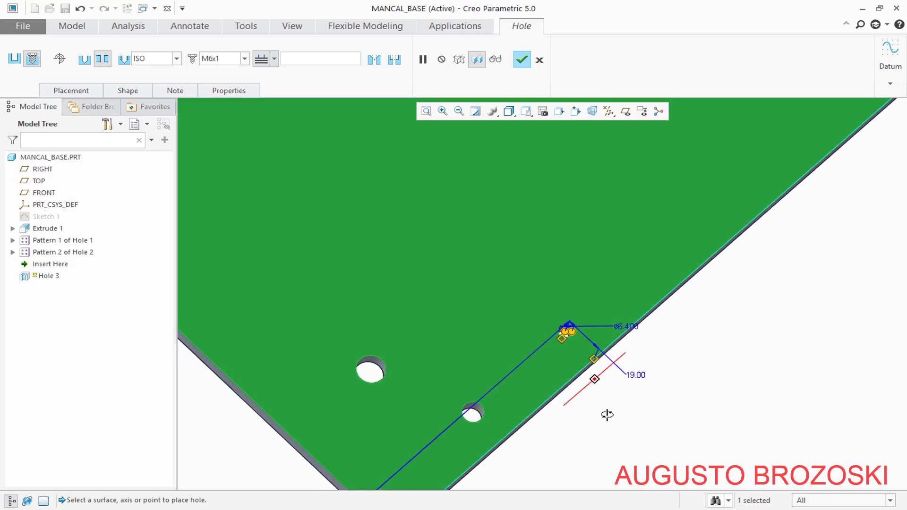
middle_click_drag(606, 415, 531, 378)
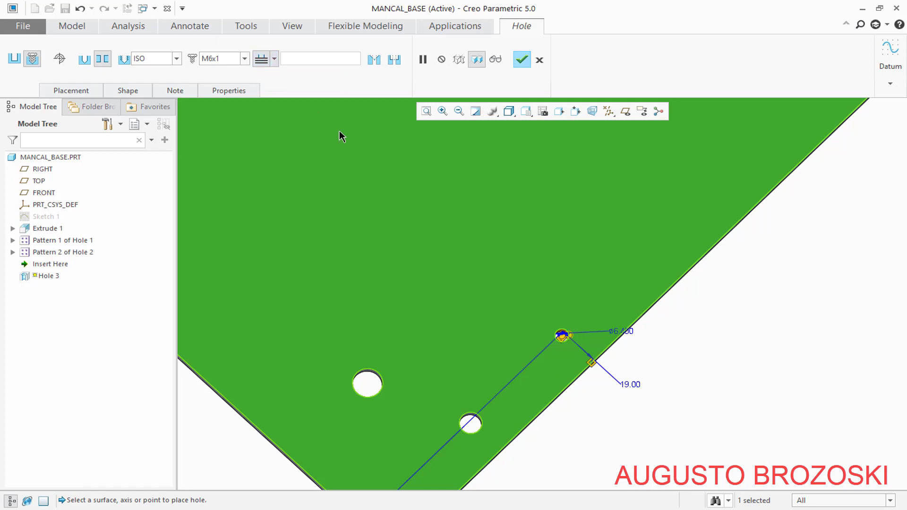
middle_click_drag(342, 138, 461, 314)
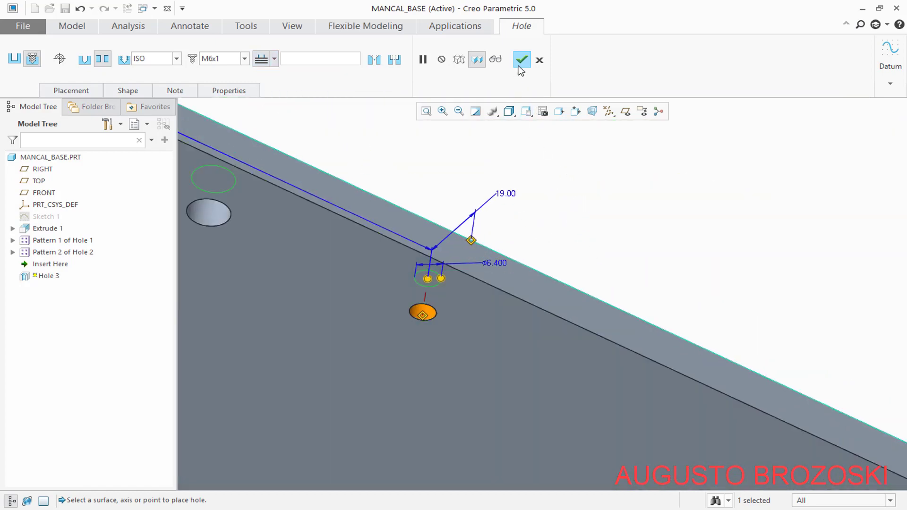
left_click(520, 61)
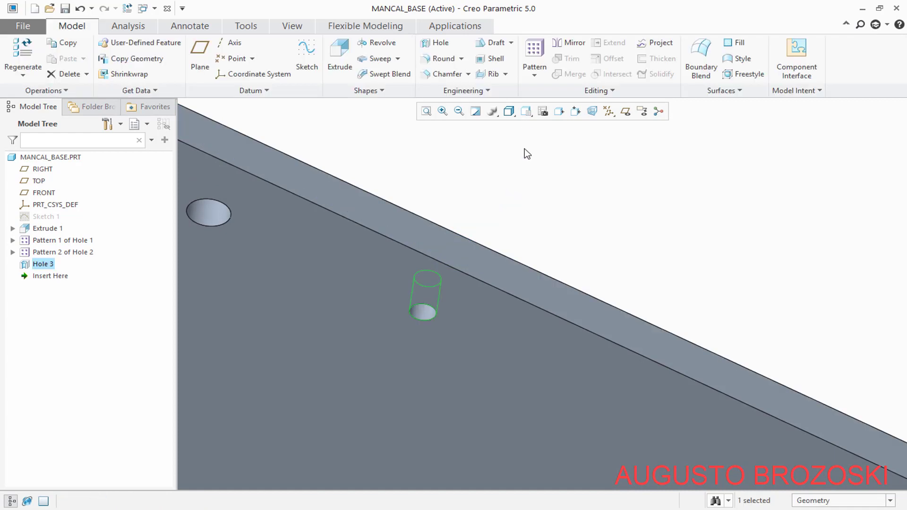
Restore the plate's standard orientation and save the part with the M6 clearance hole
left_click(526, 111)
left_click(536, 122)
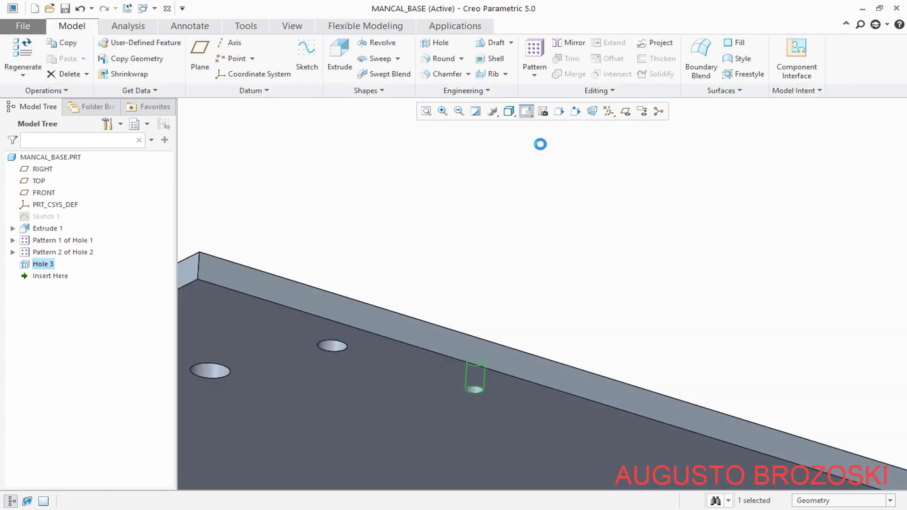
left_click(65, 8)
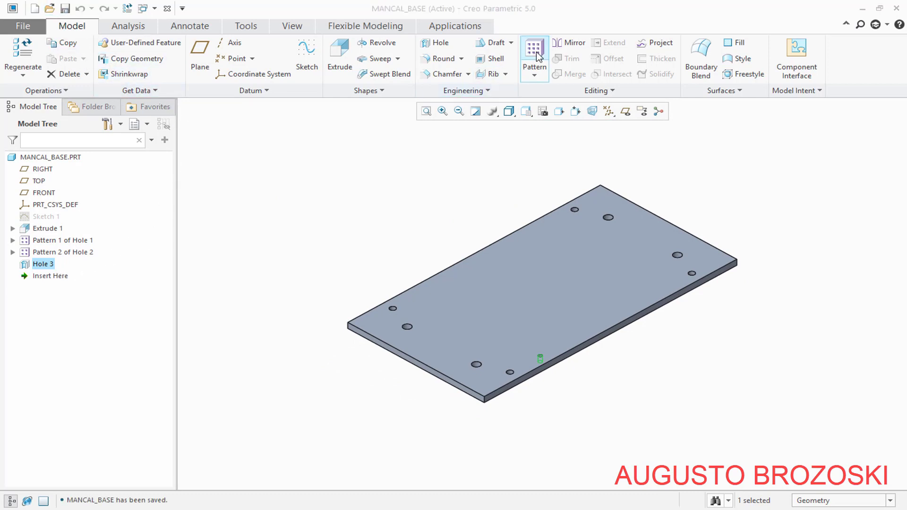
Start a direction pattern of the M6 clearance hole along the plate's long edge with 240 mm spacing
left_click(534, 68)
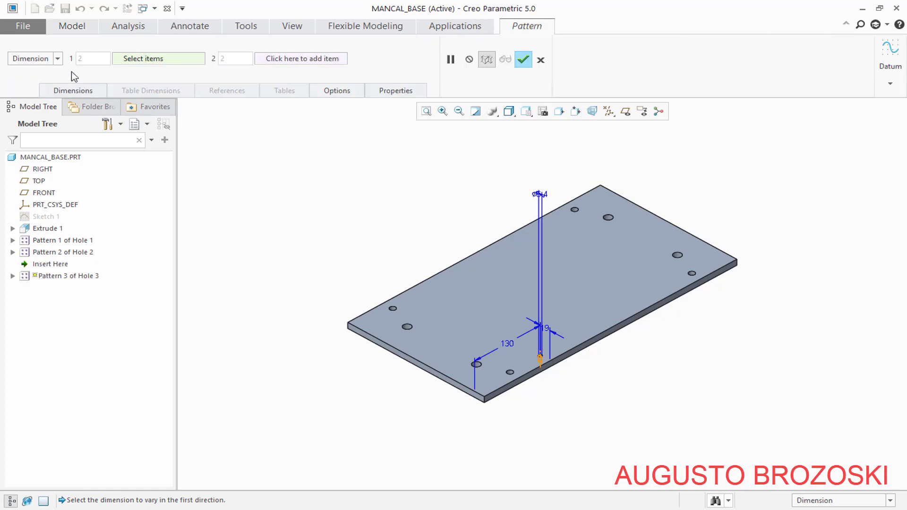
left_click(58, 59)
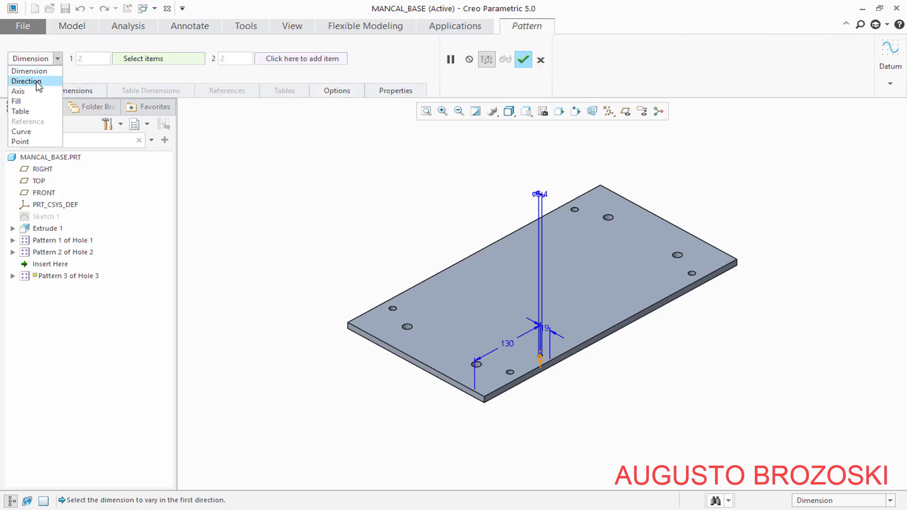
left_click(26, 82)
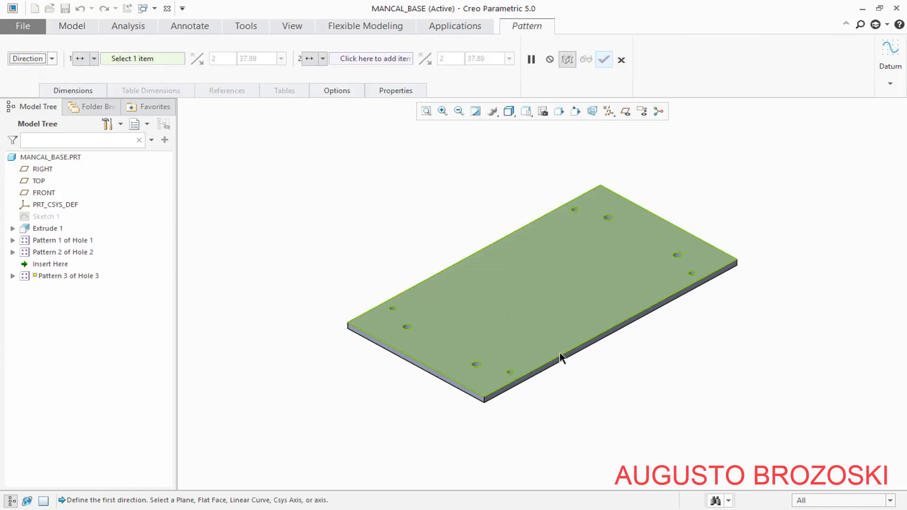
scroll(551, 383, "up", 5)
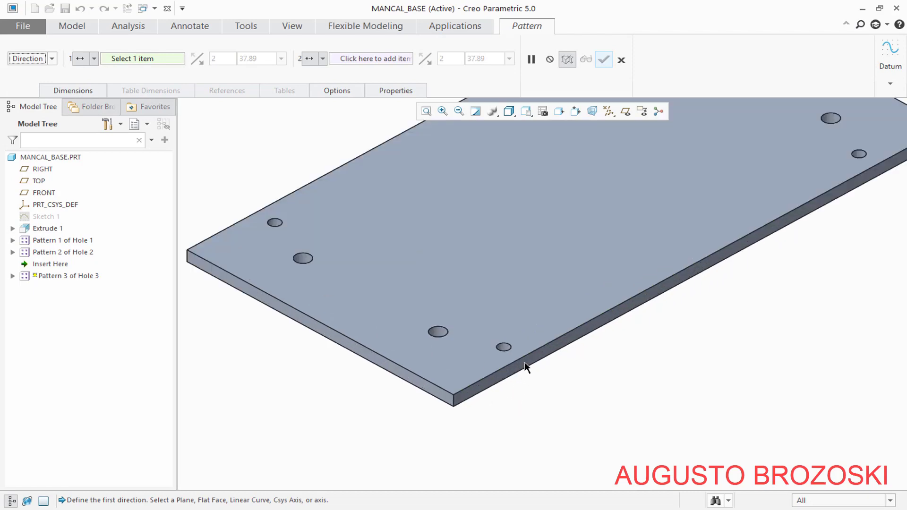
left_click(551, 341)
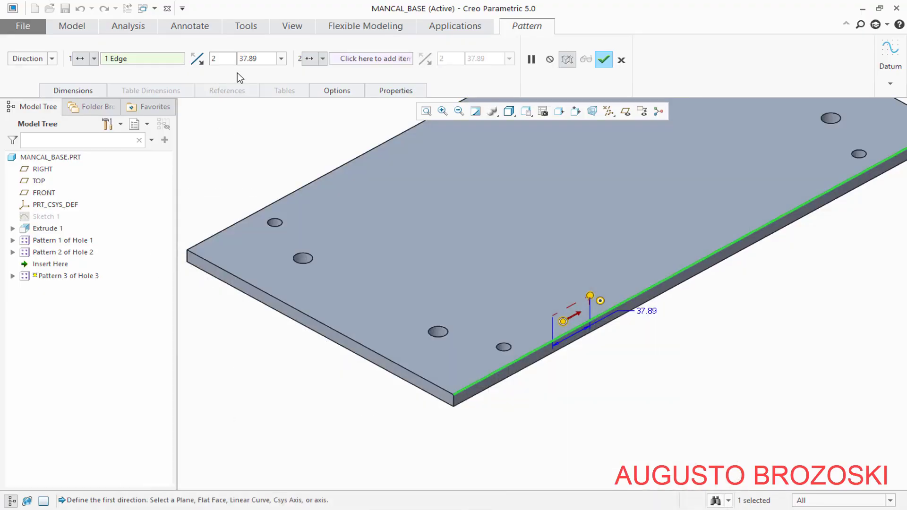
double_click(261, 62)
type("24")
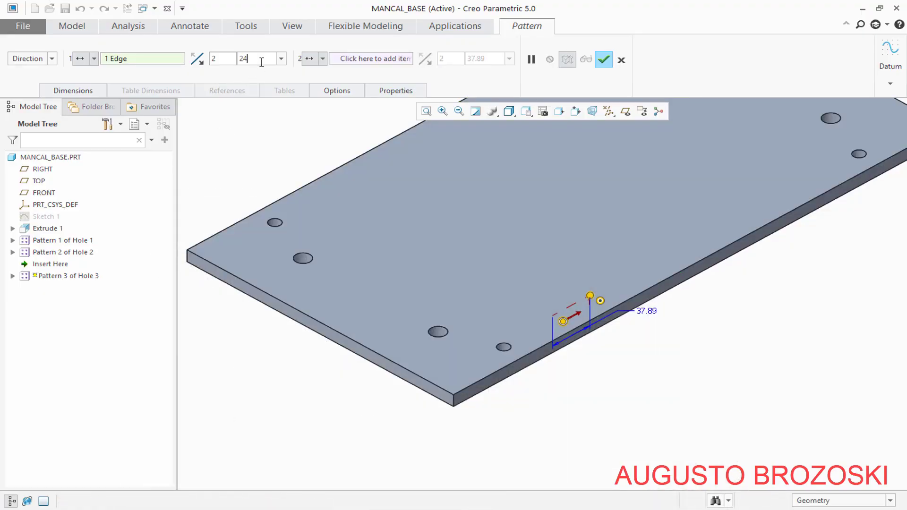
type("0")
key("Return")
scroll(425, 303, "down", 3)
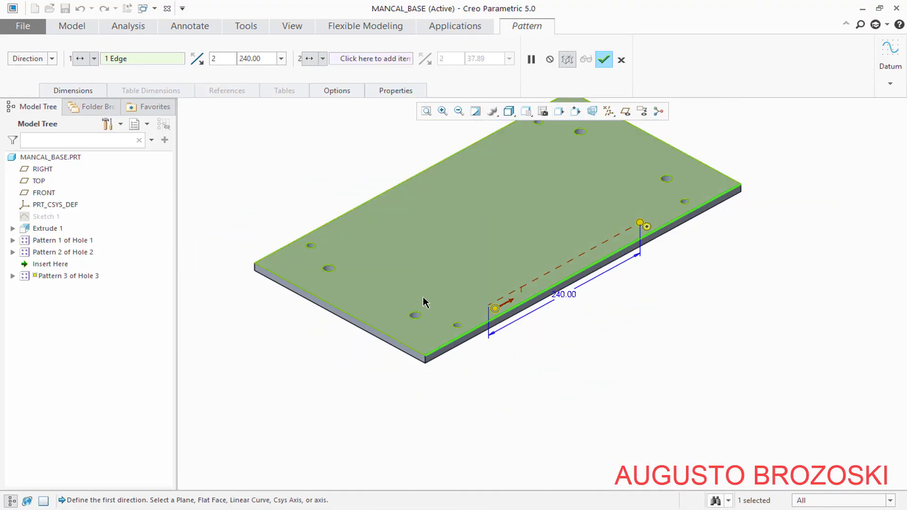
Add the short edge as second direction of the M6 hole pattern, flip it inward, set 232 mm spacing and complete the pattern
left_click(353, 59)
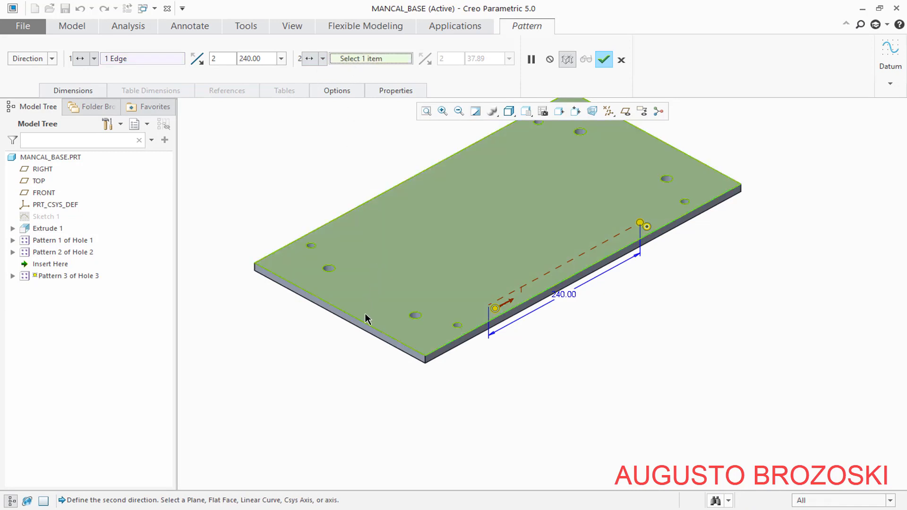
left_click(345, 322)
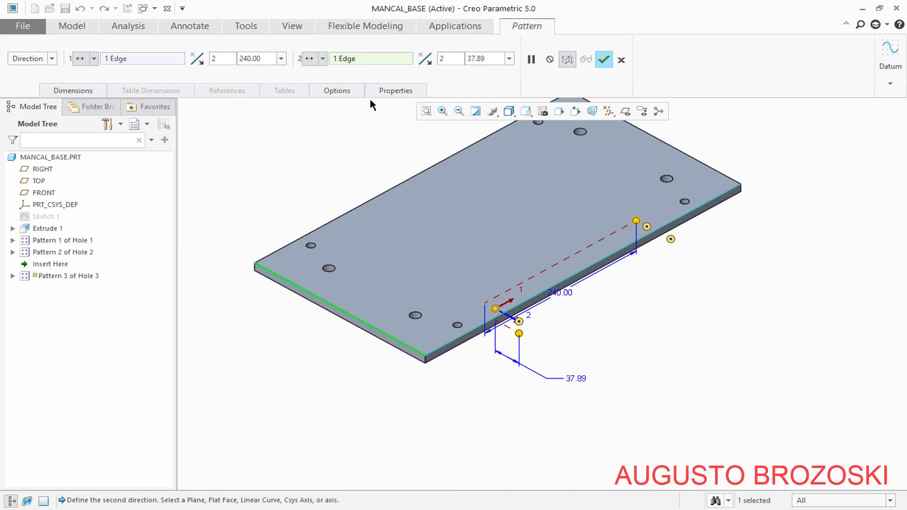
left_click(425, 59)
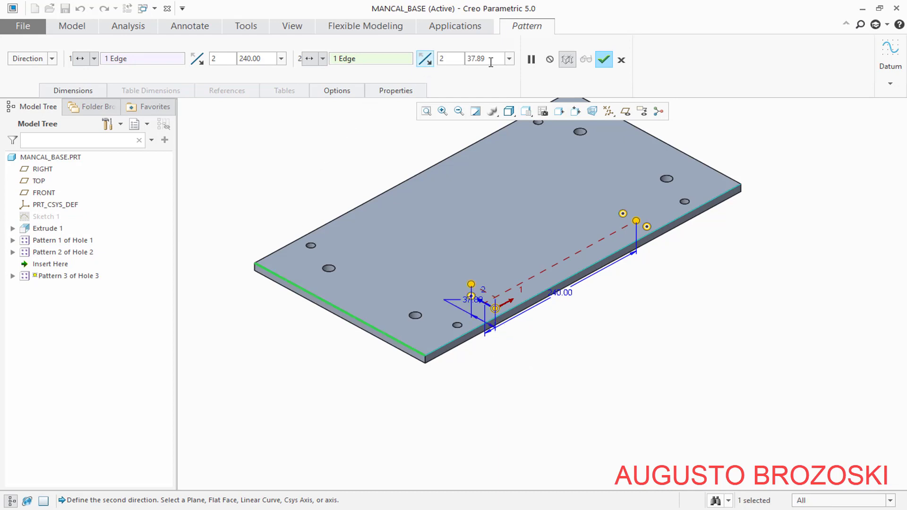
double_click(491, 59)
type("232")
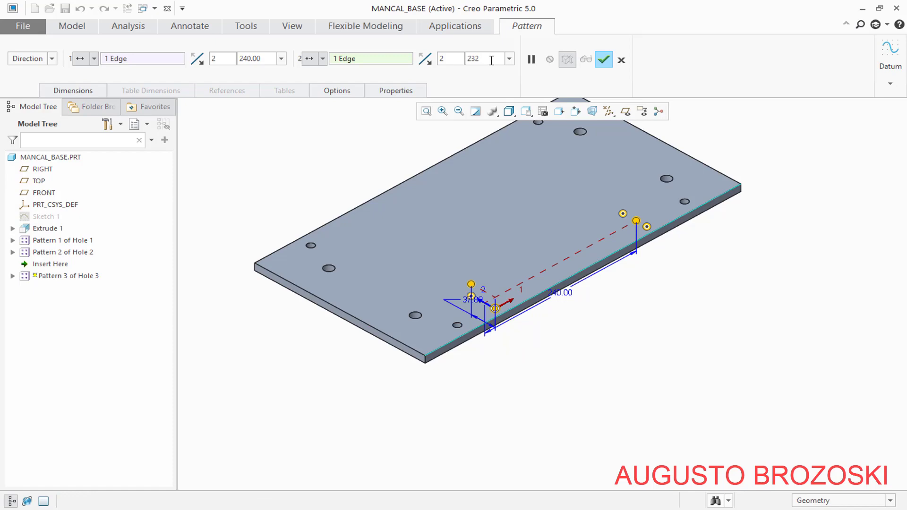
key("Return")
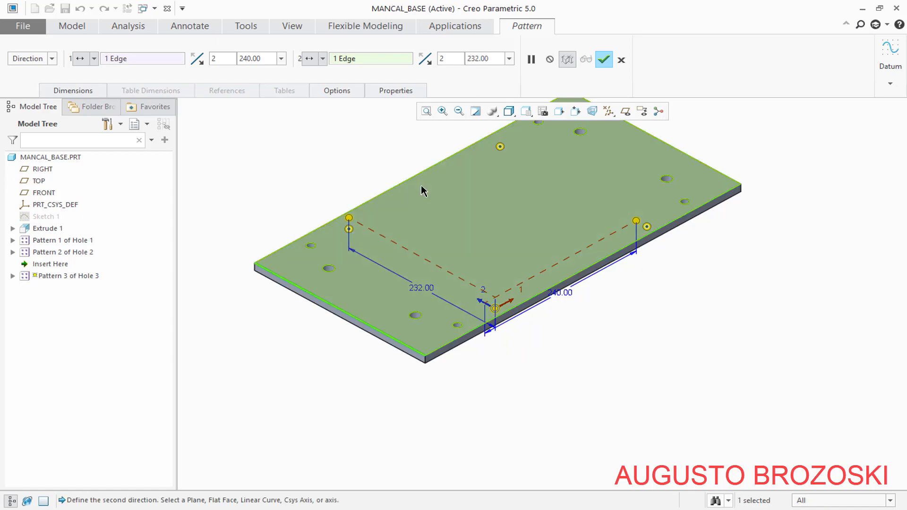
scroll(415, 205, "down", 2)
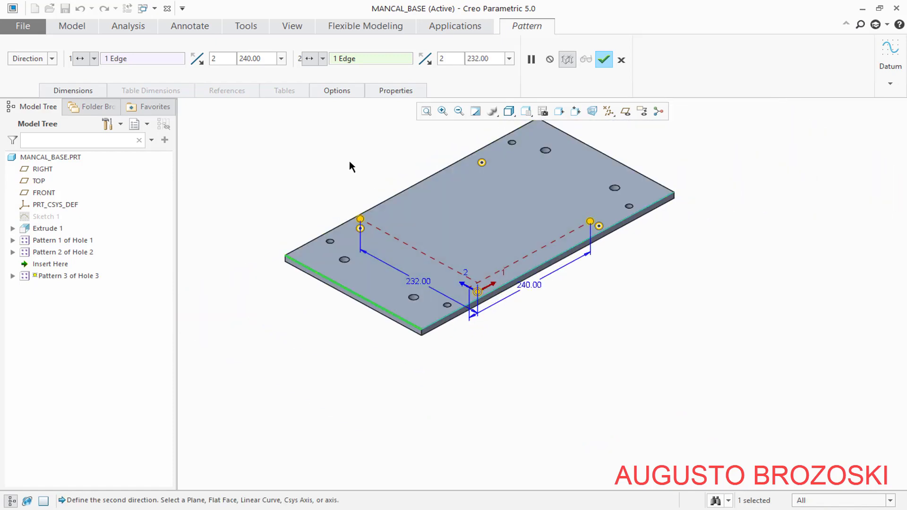
left_click(605, 61)
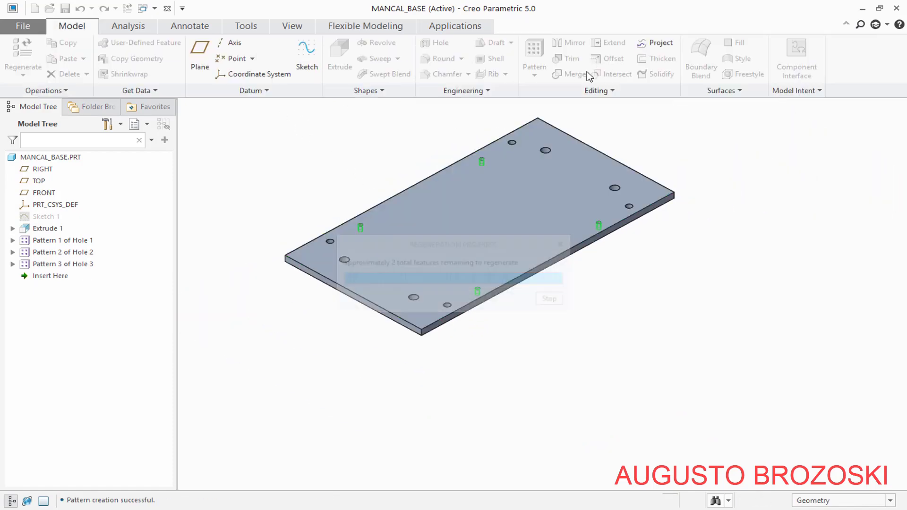
Check the finished M6 hole pattern on the plate, restore the standard orientation and save the part
left_click(435, 150)
scroll(410, 172, "up", 3)
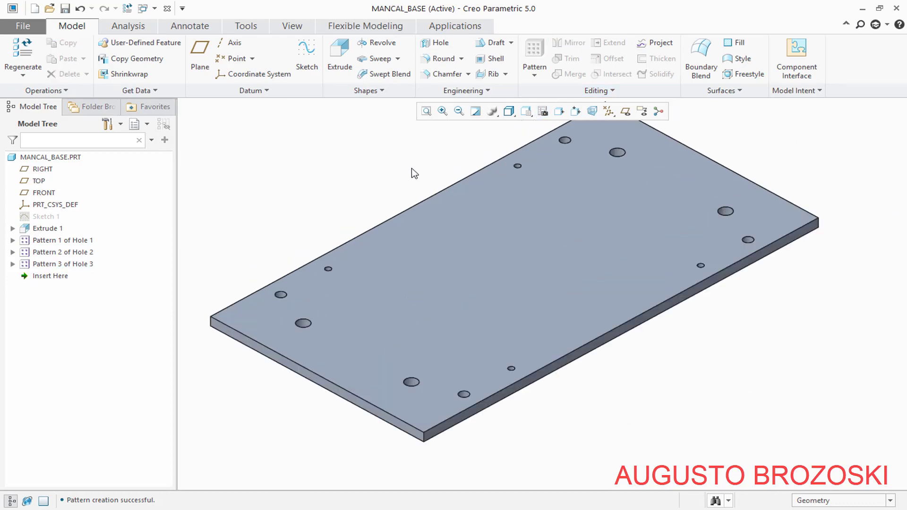
middle_click_drag(542, 253, 538, 279)
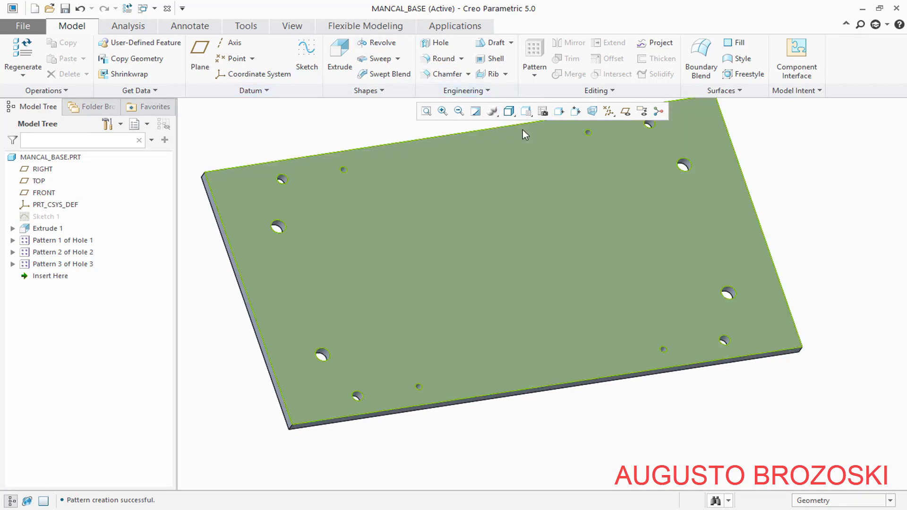
left_click(526, 111)
left_click(532, 125)
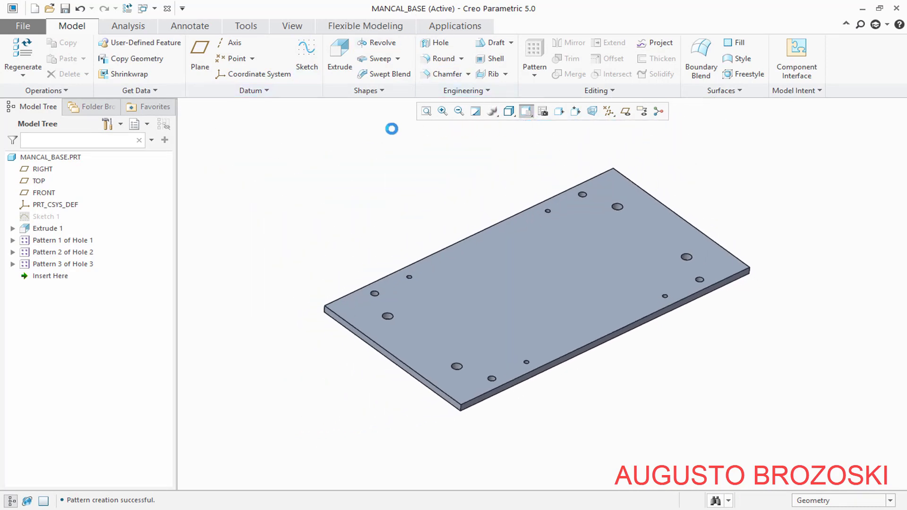
left_click(65, 9)
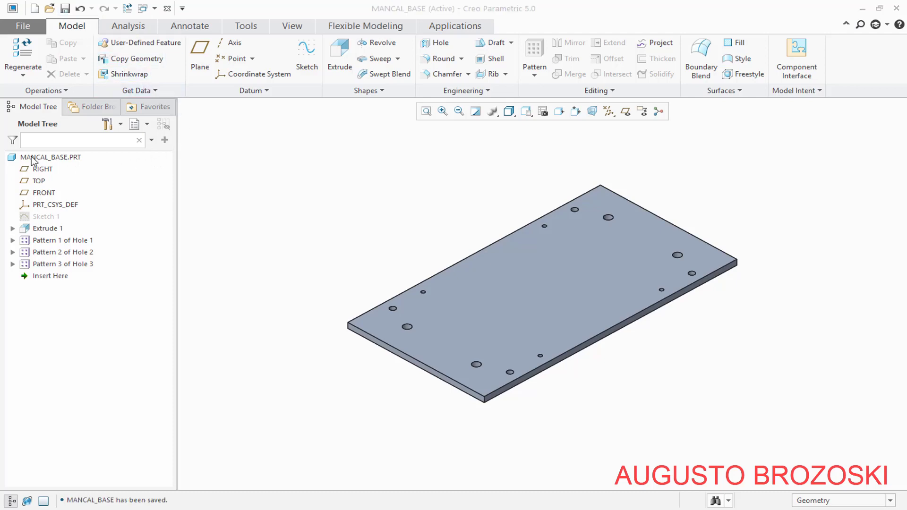
Choose Steel_high_carbon from the Granta Design ferrous metals library as the plate's material and confirm
right_click(54, 160)
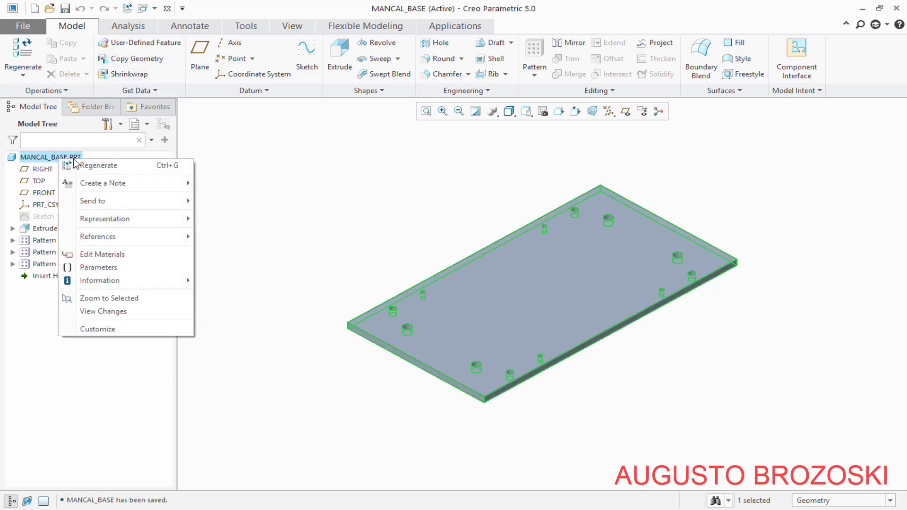
left_click(110, 256)
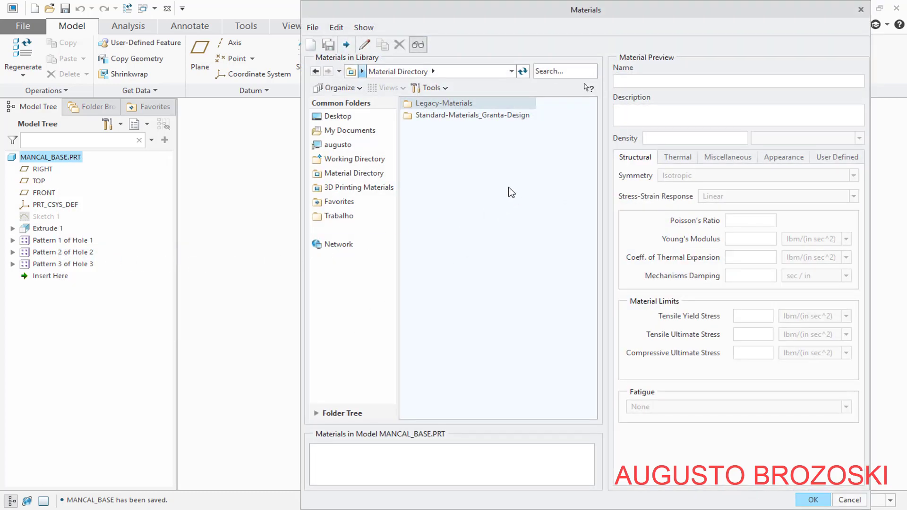
double_click(431, 116)
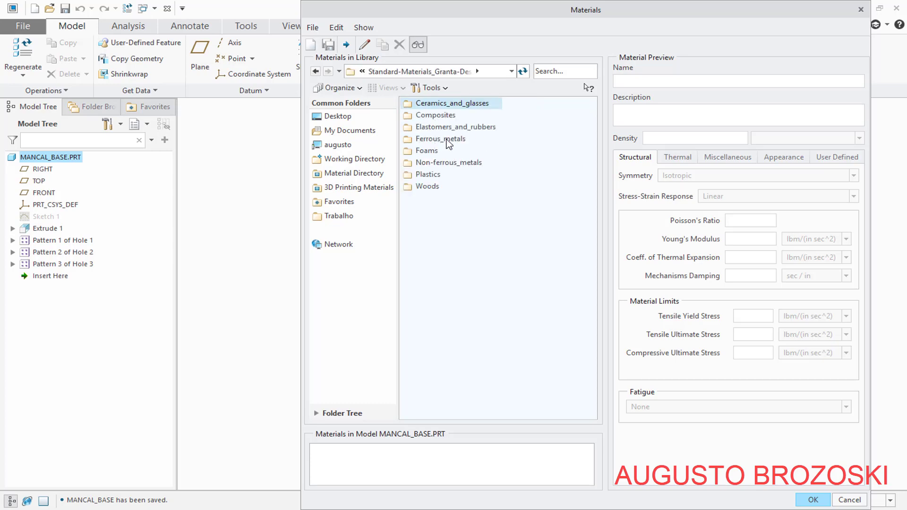
double_click(417, 140)
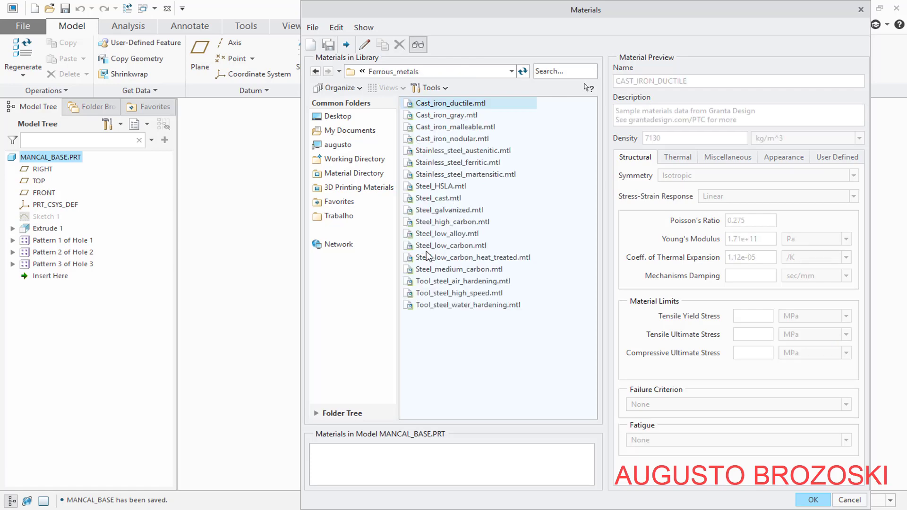
left_click(432, 223)
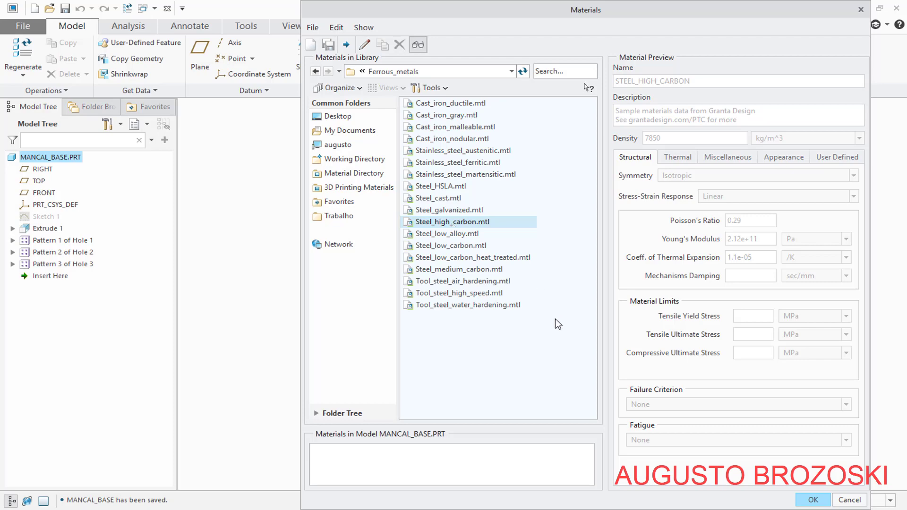
left_click(812, 499)
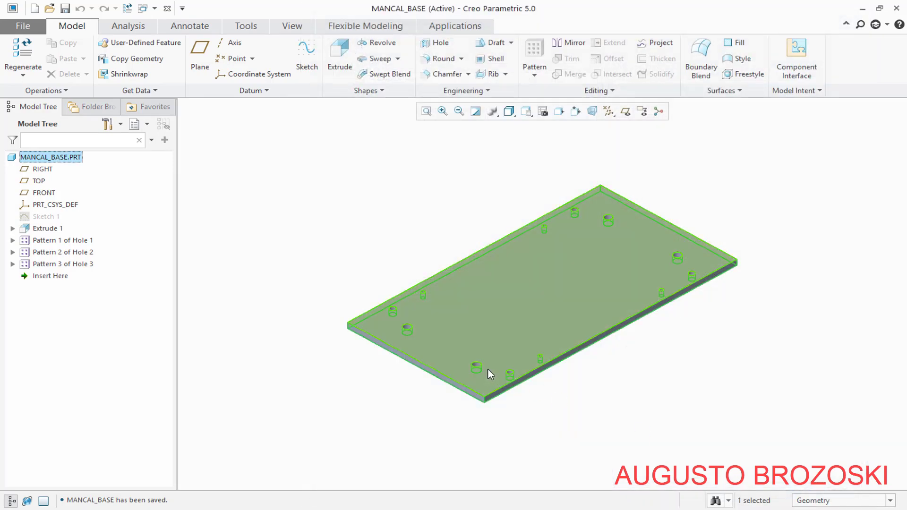
left_click(316, 273)
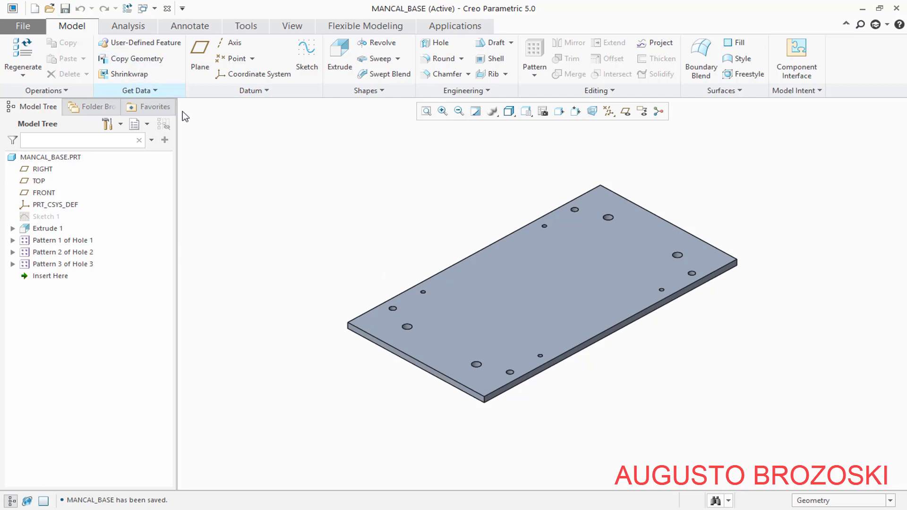
Check the shaft in the PDF drawing in Acrobat Reader, return to Creo and create solid part SHAFT_DIAM_45 with the mmns_part_solid template
key("alt+Tab")
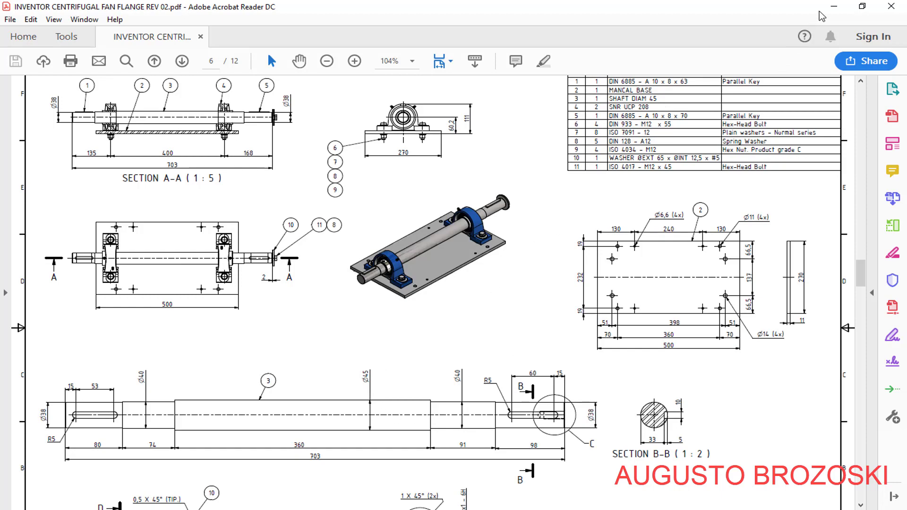
left_click(833, 6)
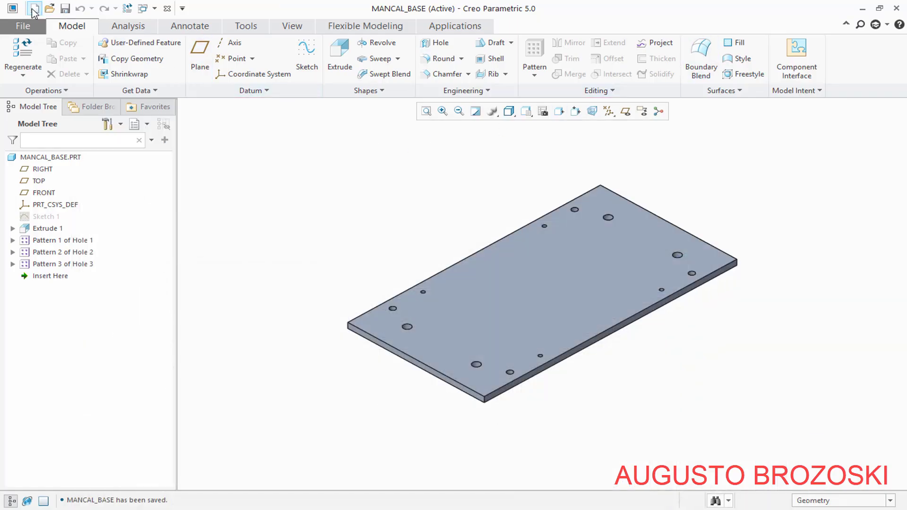
left_click(34, 8)
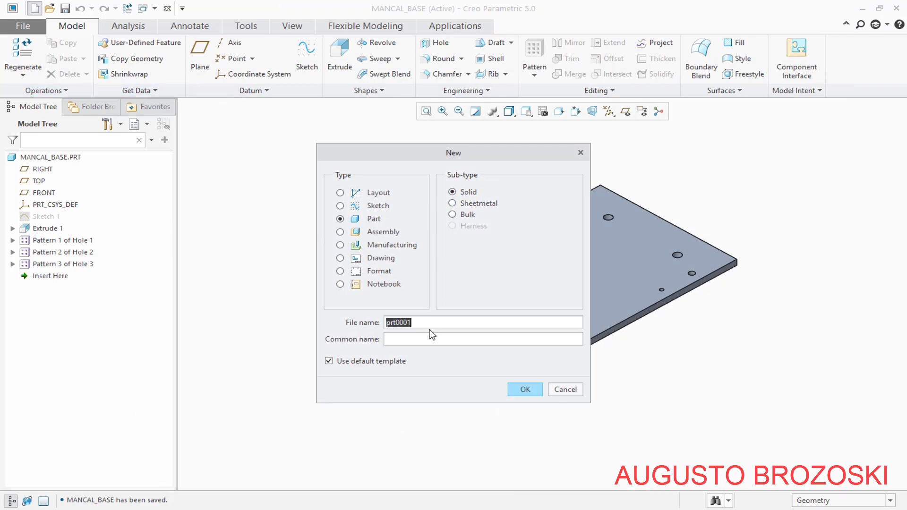
type("SHAFT_DIAM_45")
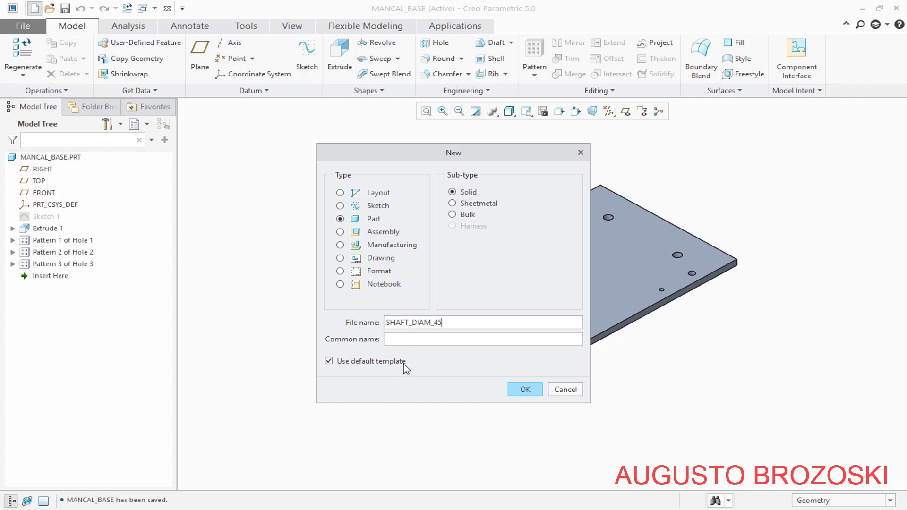
left_click(517, 390)
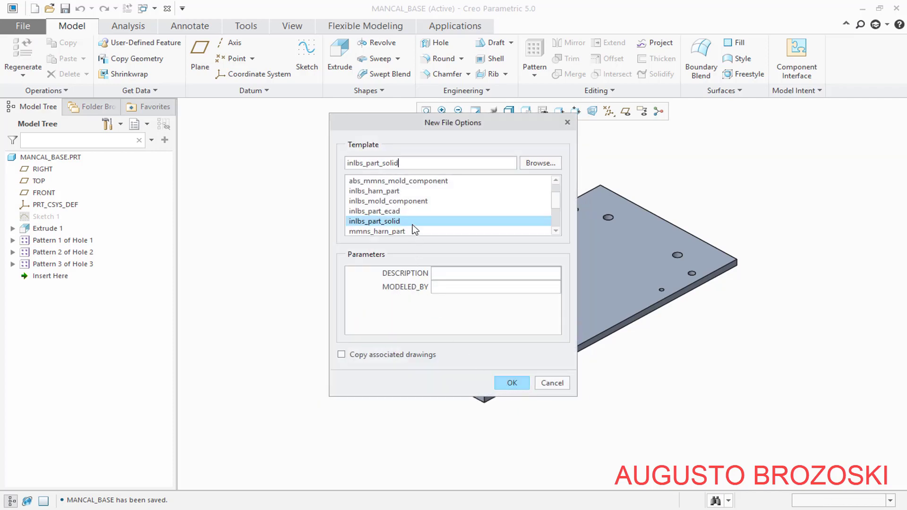
scroll(415, 230, "down", 1)
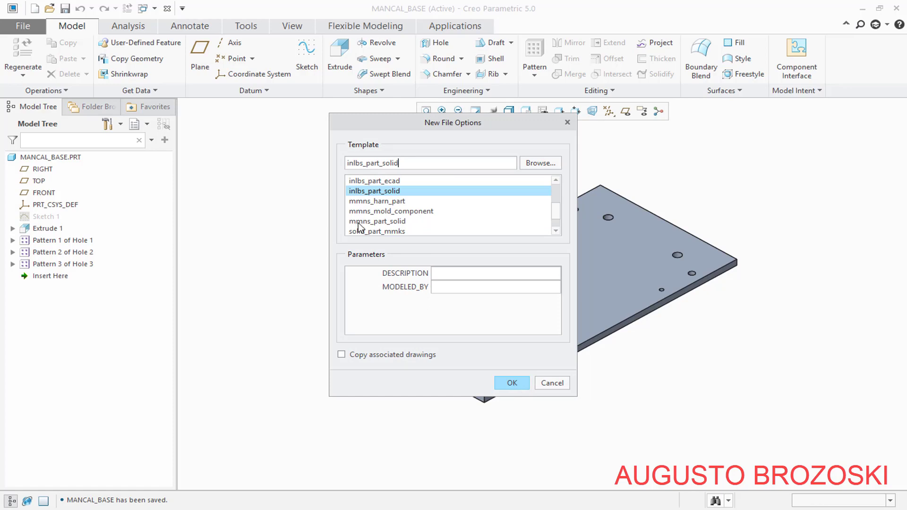
left_click(395, 223)
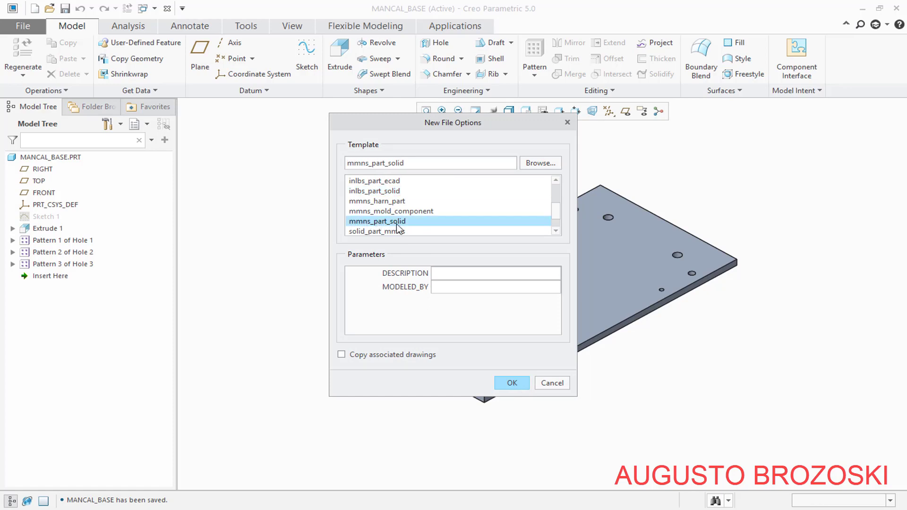
left_click(513, 382)
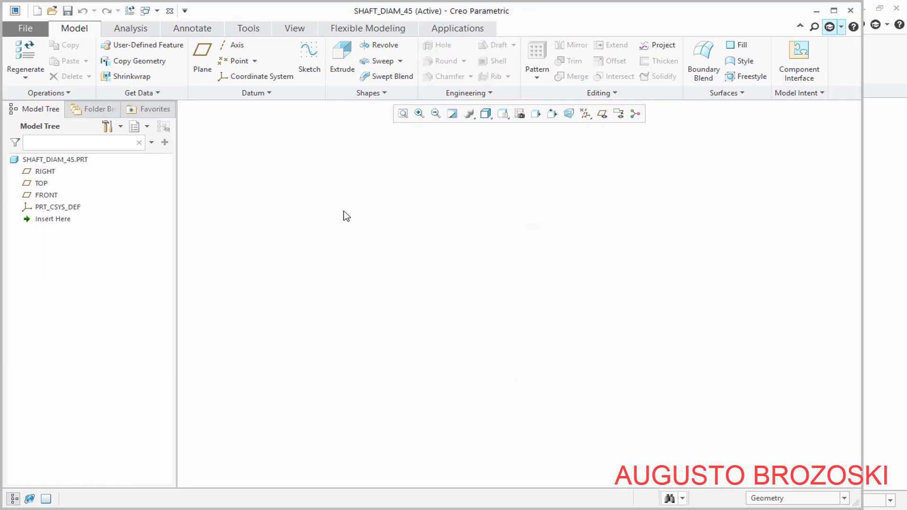
Start a sketch on the FRONT plane with RIGHT as the right-facing reference, view it squarely and hide the datum planes
left_click(309, 59)
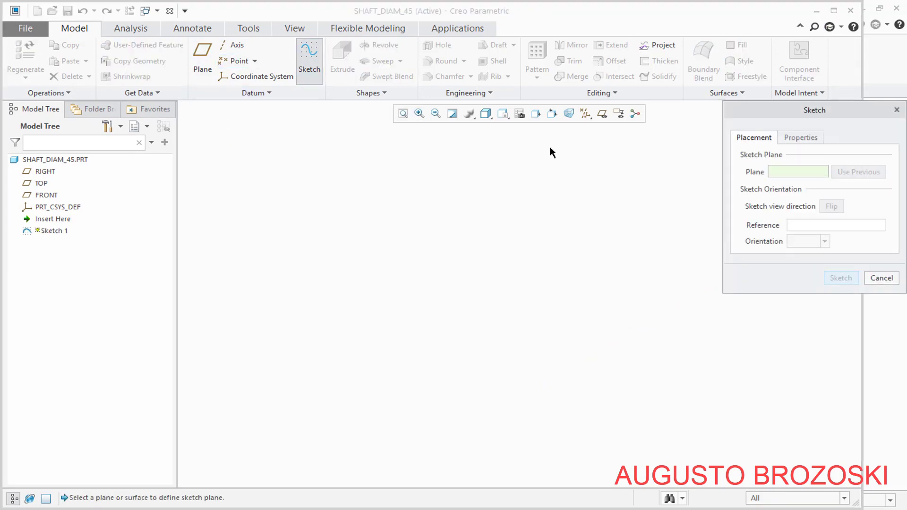
left_click(602, 115)
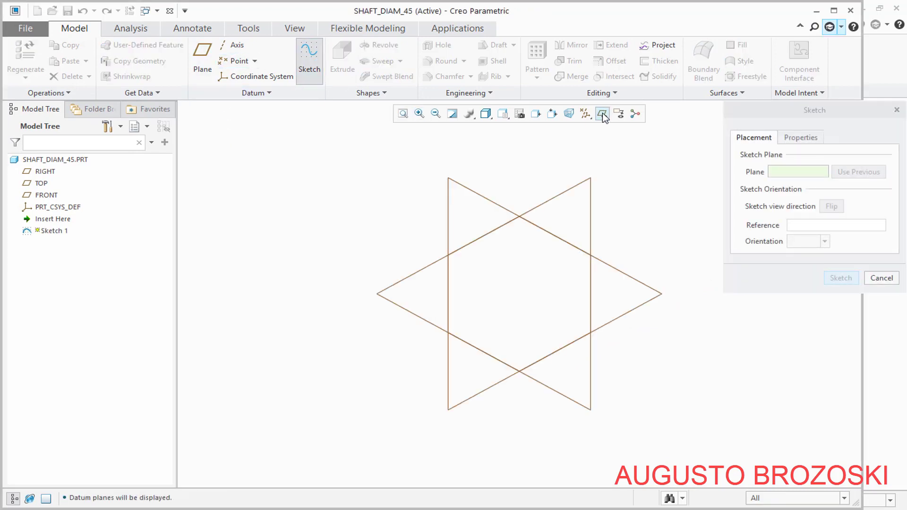
left_click(479, 196)
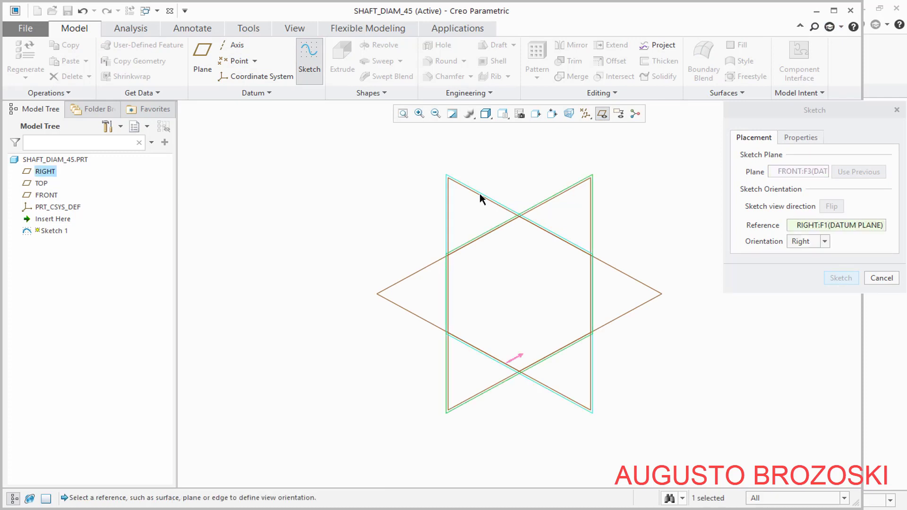
left_click(839, 279)
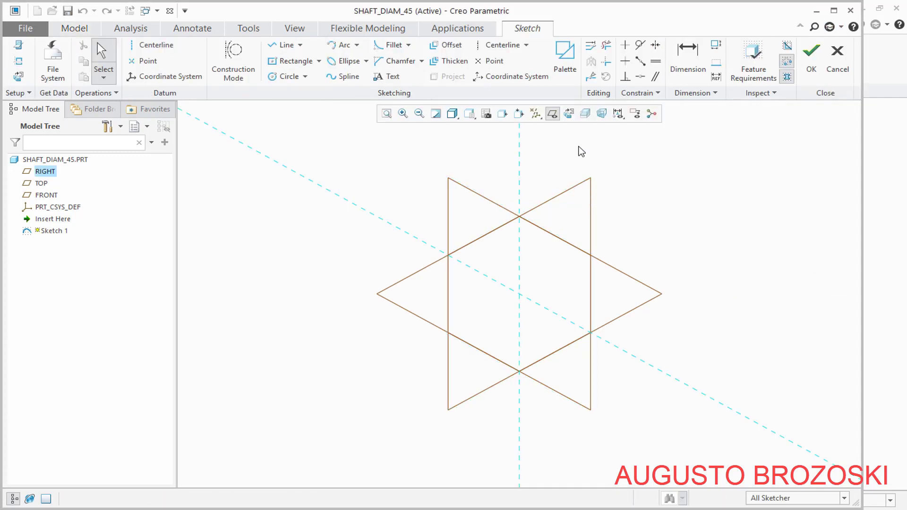
left_click(569, 115)
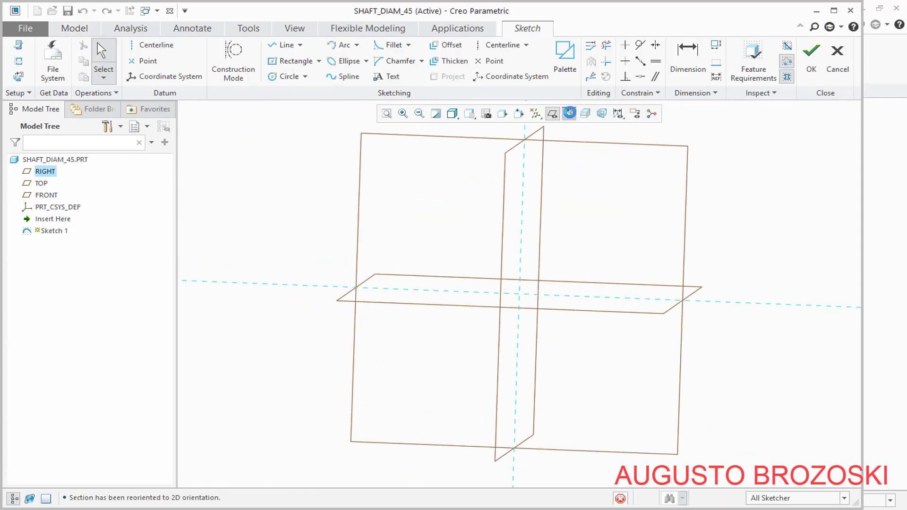
left_click(552, 114)
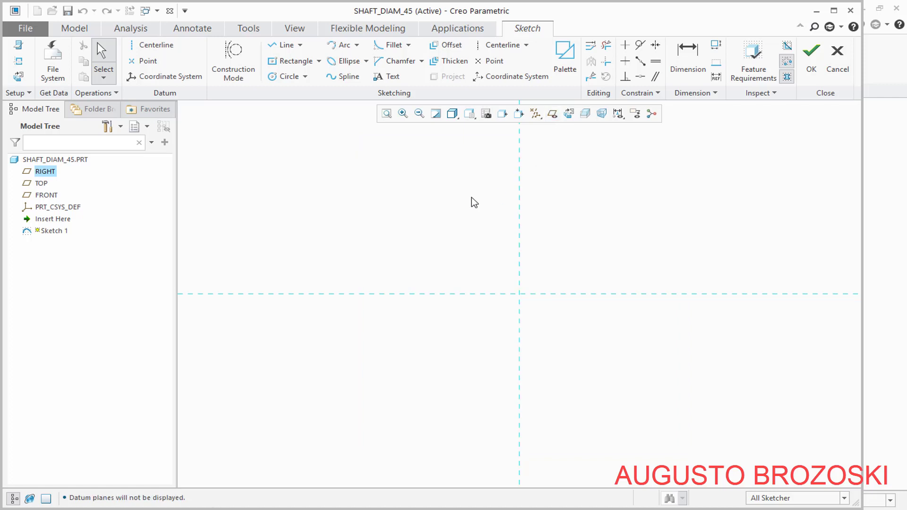
Sketch a circle centred on the origin, set its diameter to 45 mm and finish the sketch
left_click(277, 76)
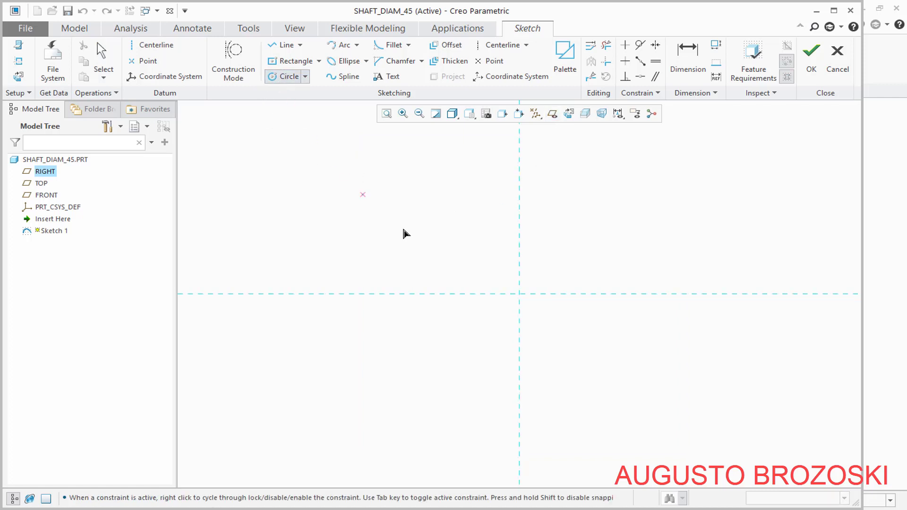
left_click(518, 294)
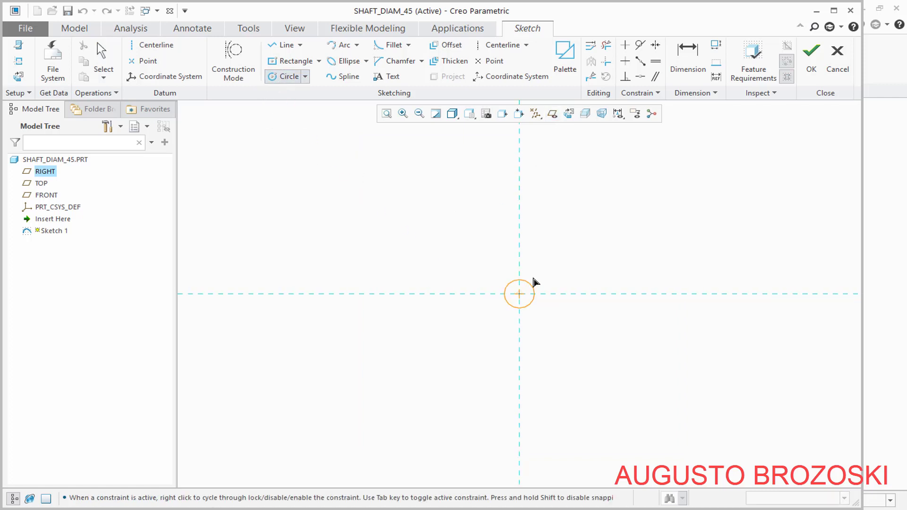
left_click(559, 265)
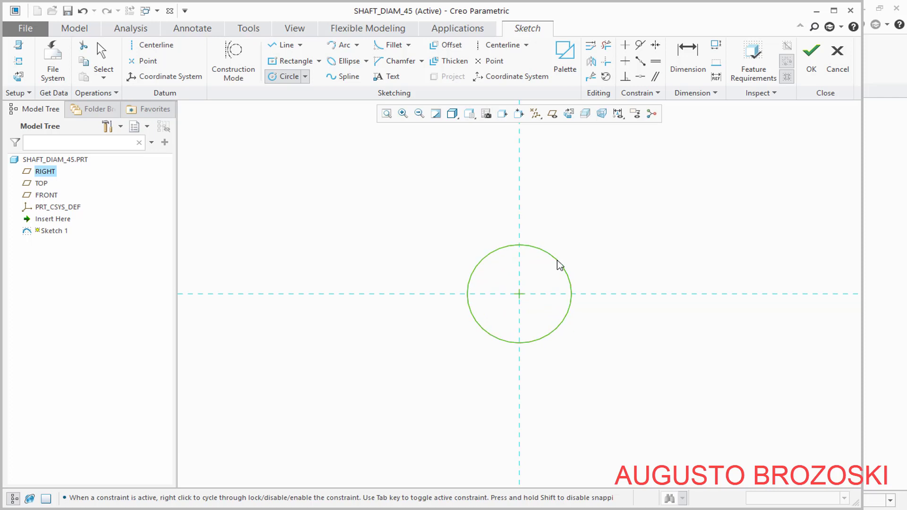
middle_click(598, 219)
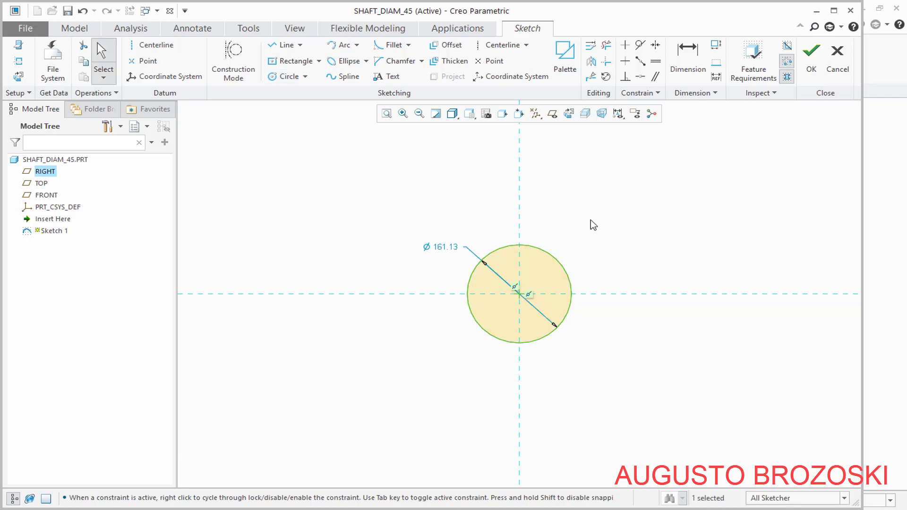
double_click(448, 248)
type("45")
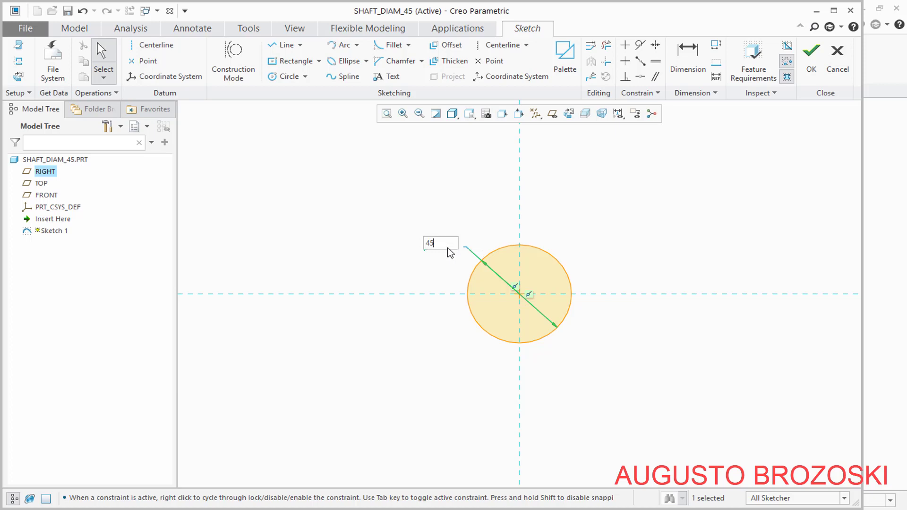
key("Return")
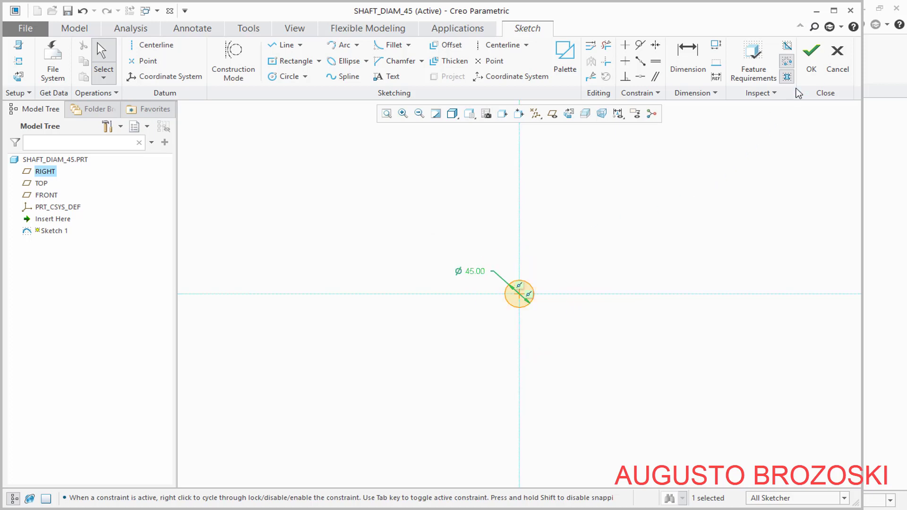
left_click(811, 69)
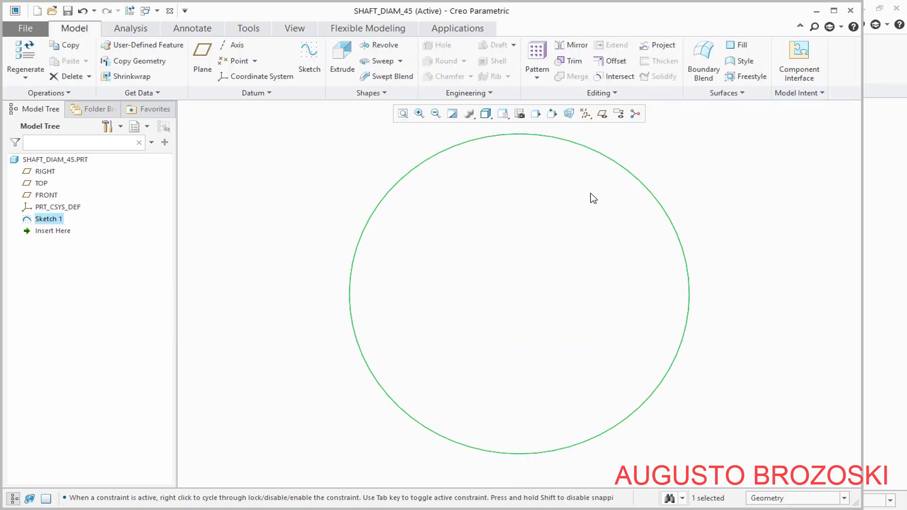
Start extruding the 45 mm circle as a solid with its depth symmetric about the sketch plane
left_click(502, 113)
left_click(534, 125)
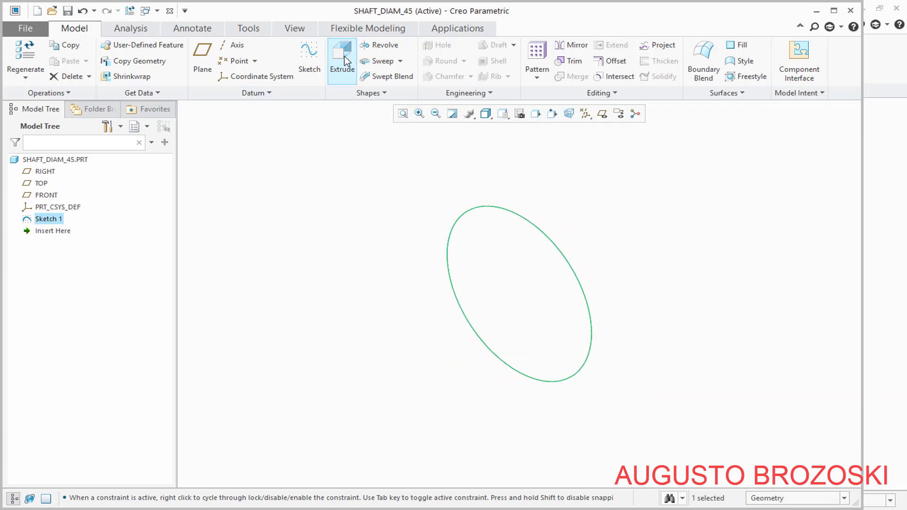
left_click(336, 74)
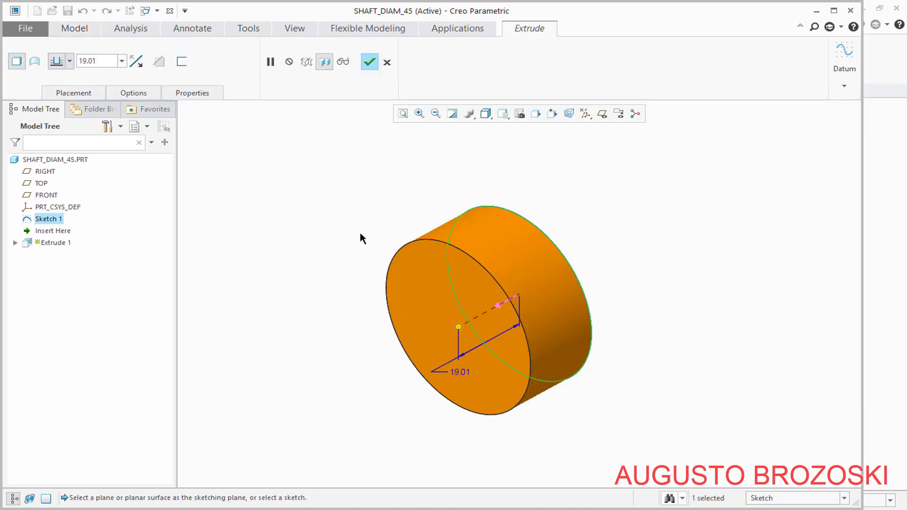
left_click(57, 62)
left_click(57, 96)
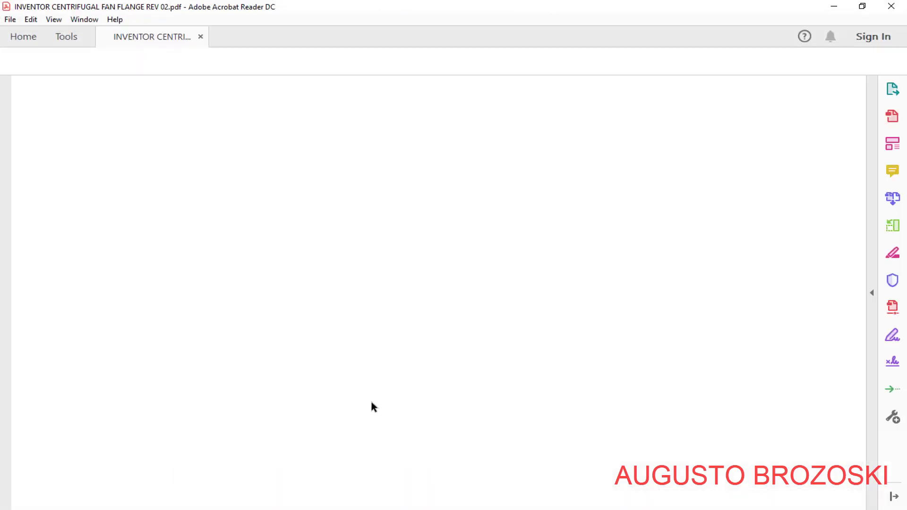
Check the length of the shaft's 45 mm diameter section in the PDF drawing in Acrobat Reader and return to Creo
scroll(302, 373, "down", 3)
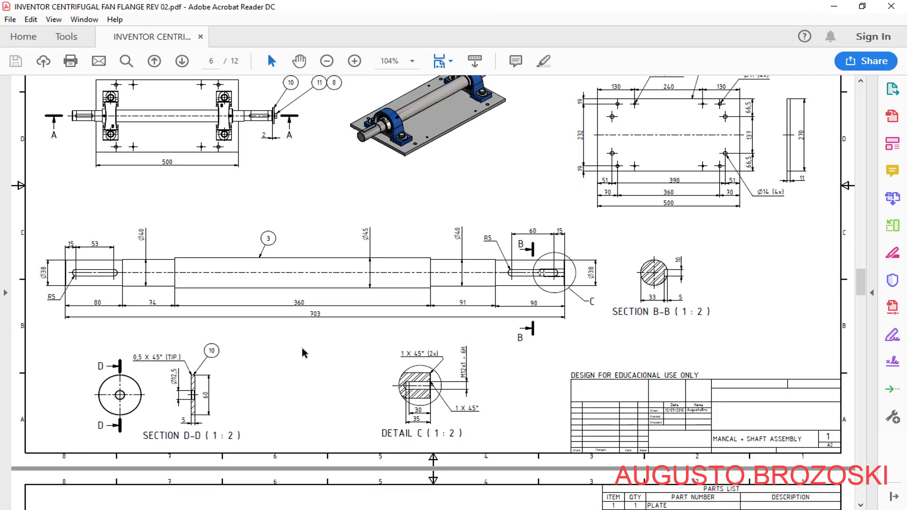
left_click(354, 61)
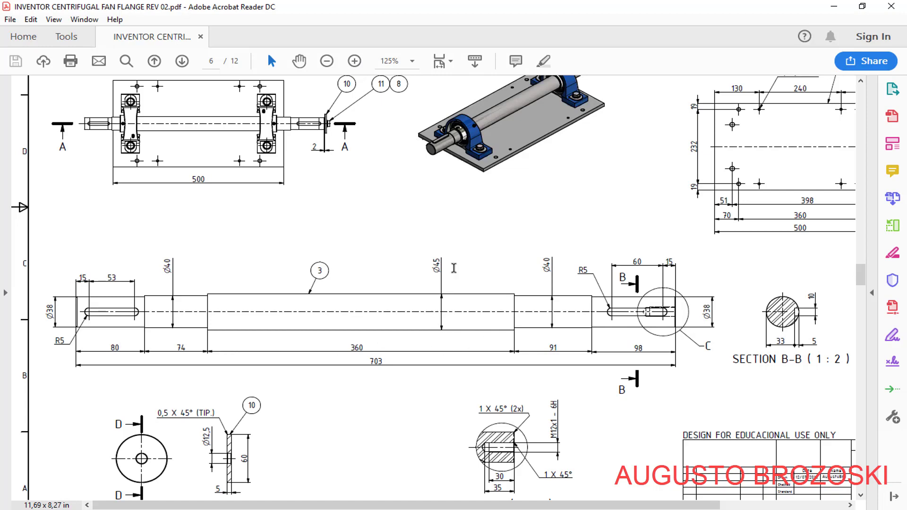
left_click(834, 7)
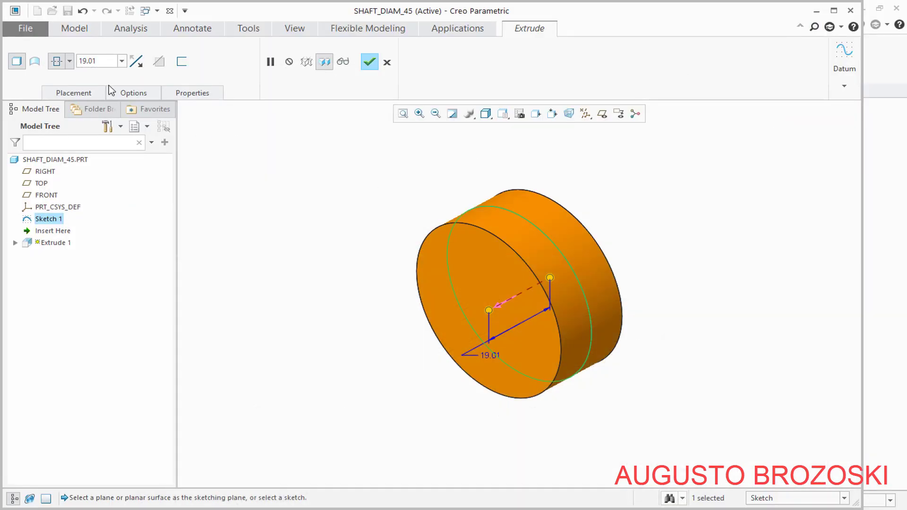
Set the symmetric extrusion depth to 360 mm and complete the shaft's central cylinder
double_click(105, 64)
type("360")
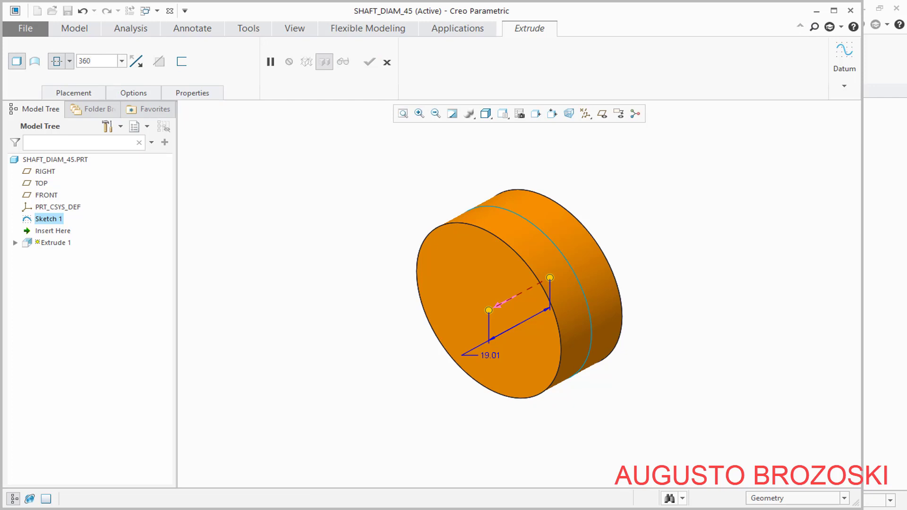
key("Return")
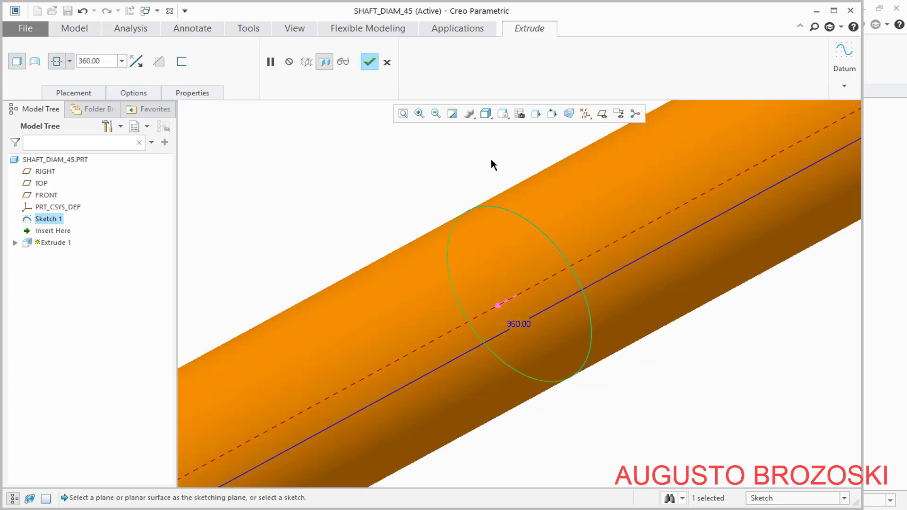
left_click(403, 114)
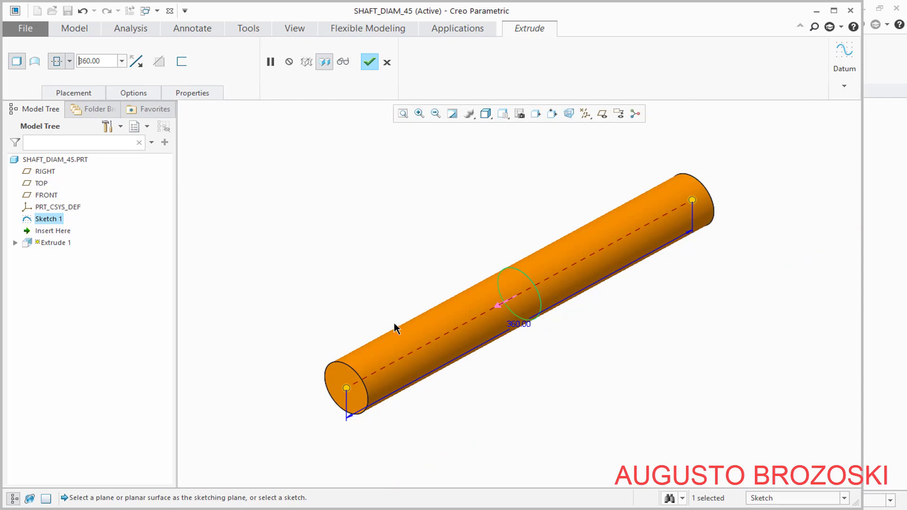
left_click(370, 62)
Save part SHAFT_DIAM_45 in the CREO Parametric Centrifugal Fan folder
left_click(485, 113)
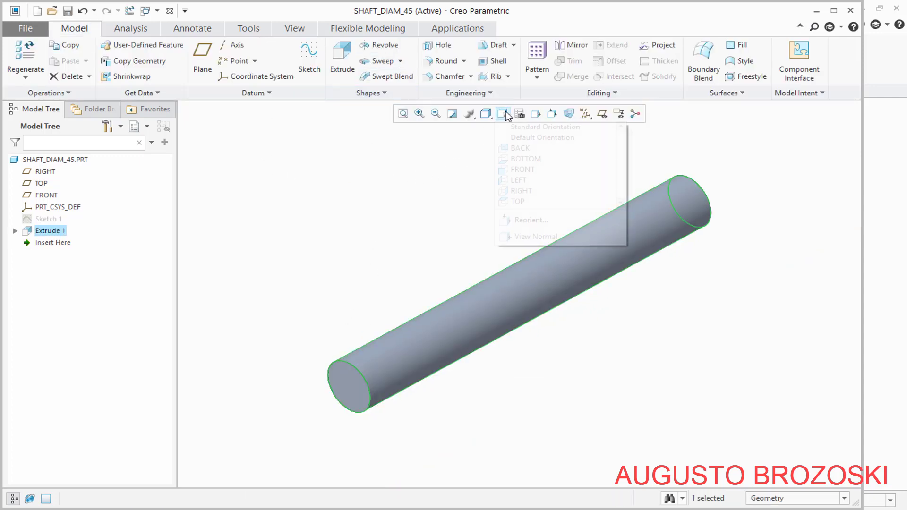
left_click(502, 137)
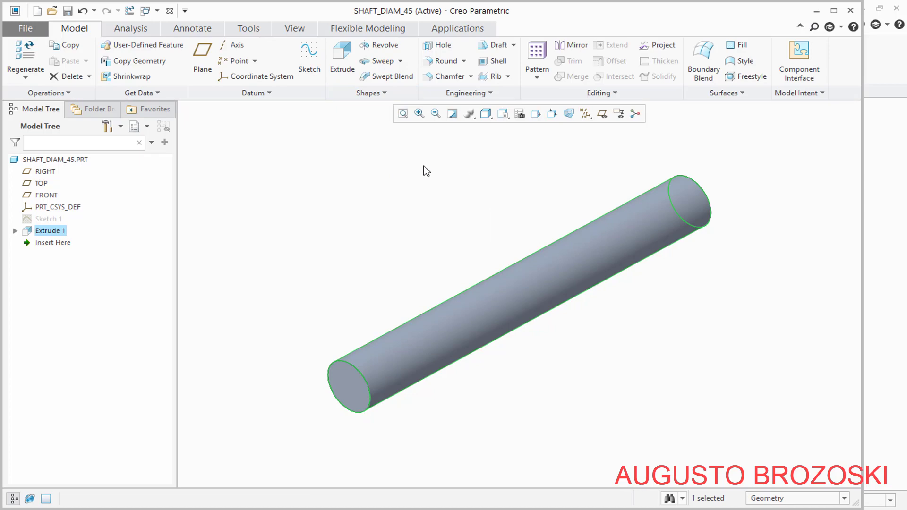
left_click(68, 11)
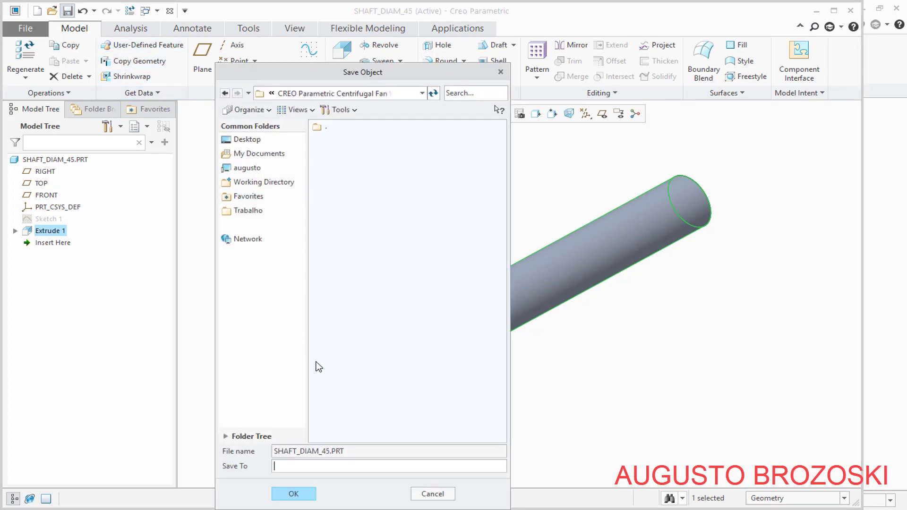
left_click(292, 494)
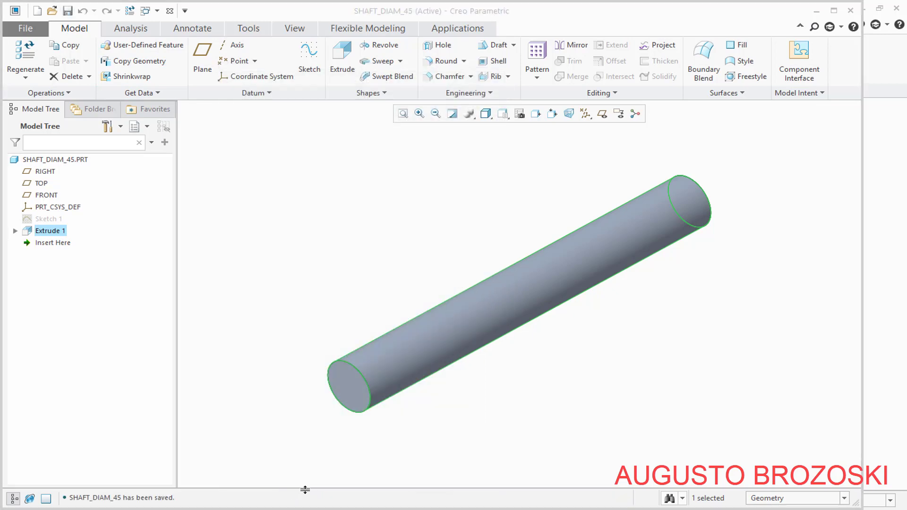
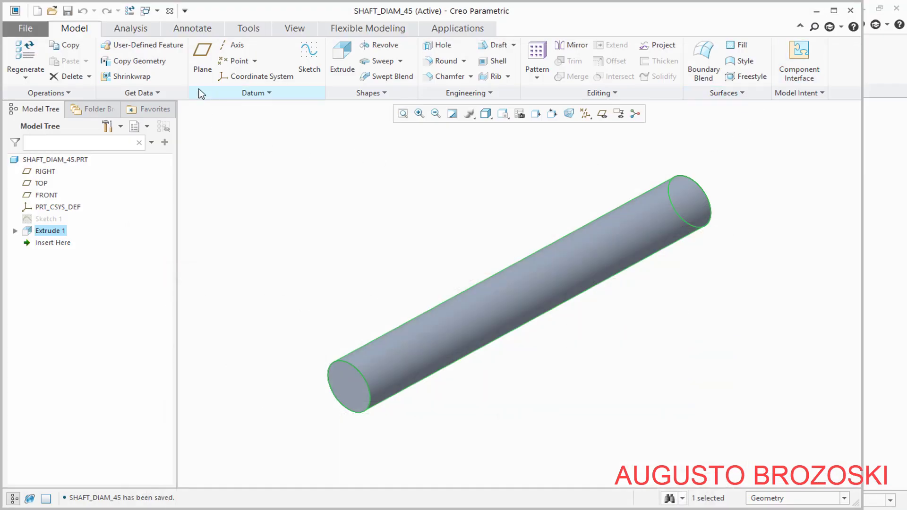
Start a sketch on the near end face of the 45 mm cylinder with RIGHT as the right-facing reference
left_click(309, 59)
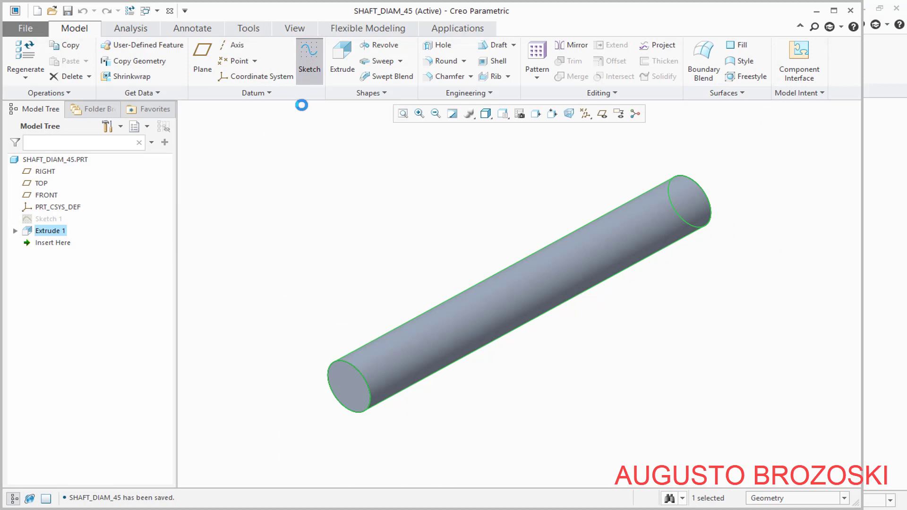
left_click(347, 380)
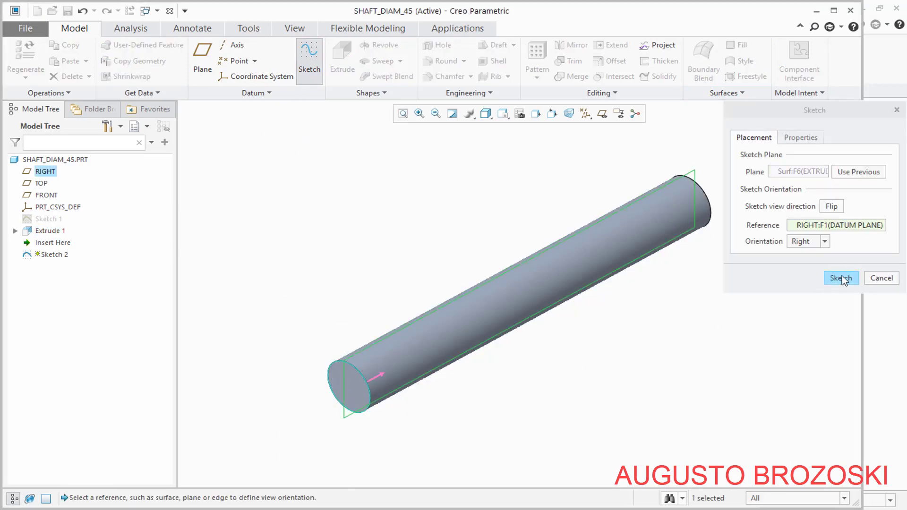
left_click(840, 278)
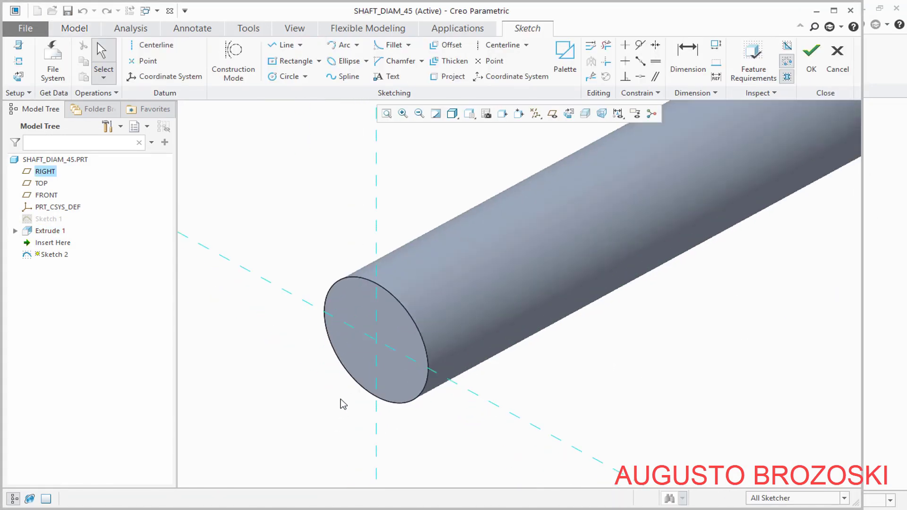
Sketch a circle centred on the shaft axis, set its diameter to 40 mm and finish the sketch
left_click(287, 77)
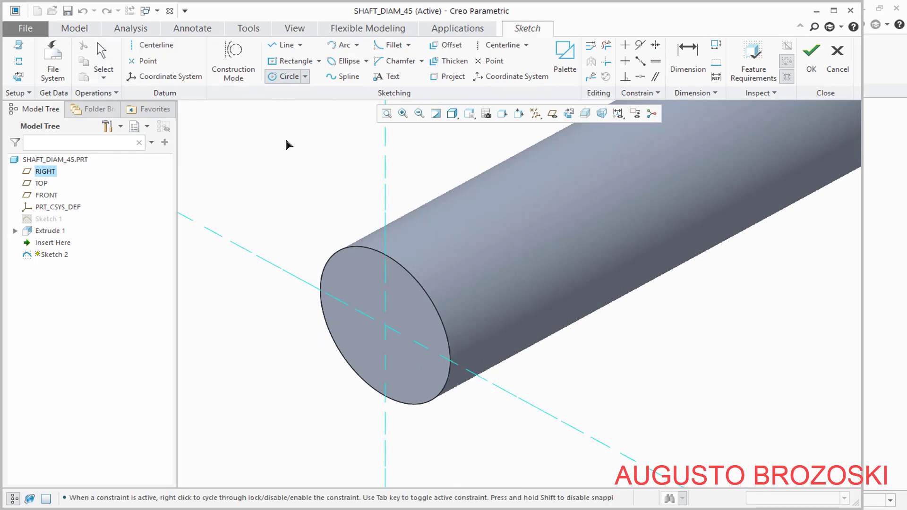
left_click(385, 326)
left_click(398, 343)
middle_click(326, 208)
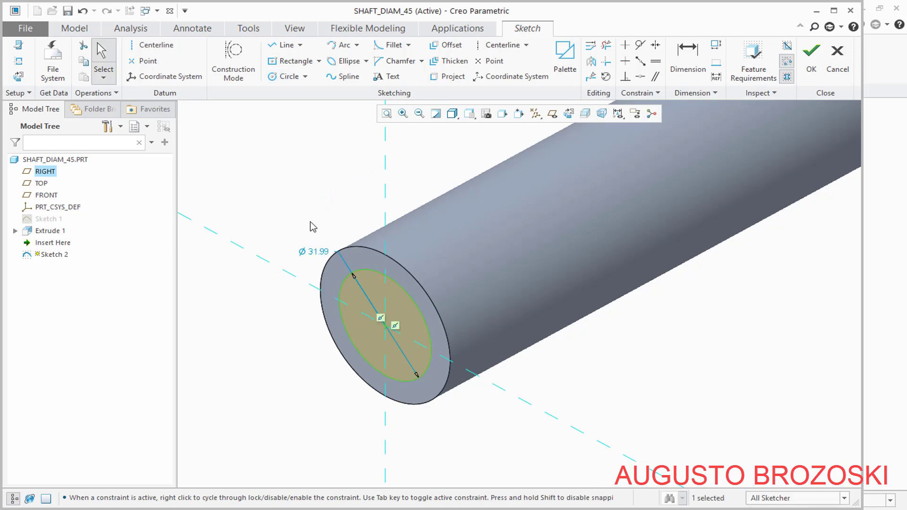
double_click(317, 253)
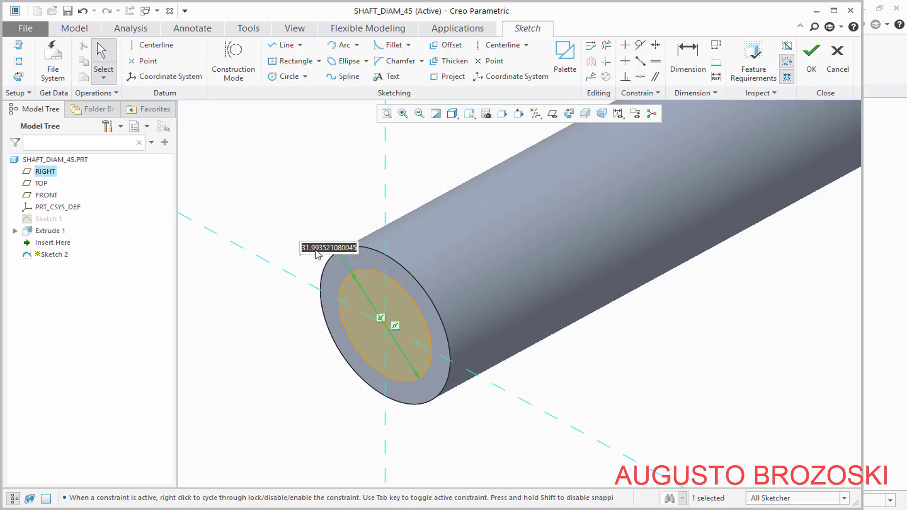
type("40")
key("Return")
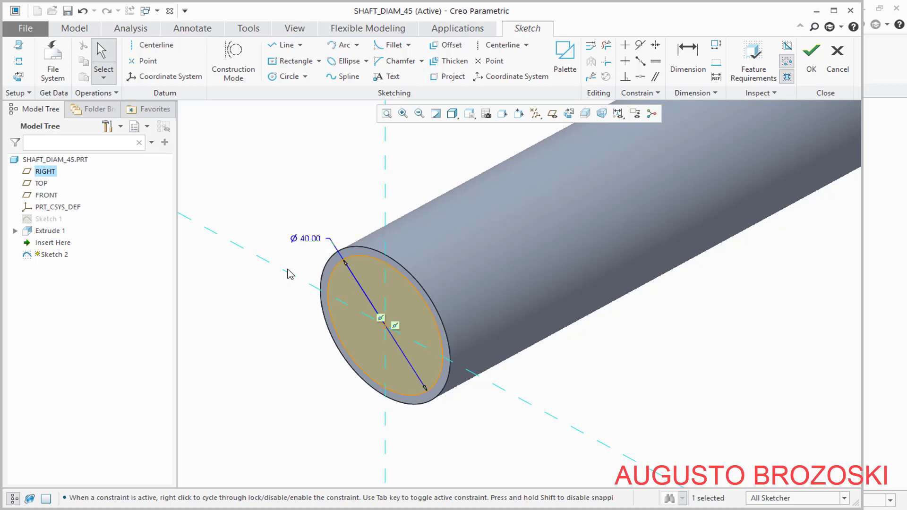
left_click(808, 69)
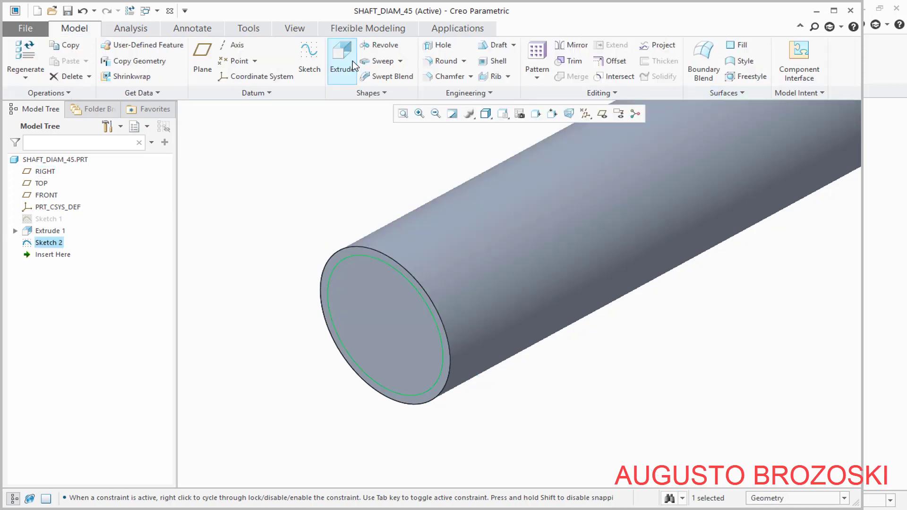
Extrude the 40 mm circle 74 mm outward from the cylinder's end face and save the part
left_click(342, 59)
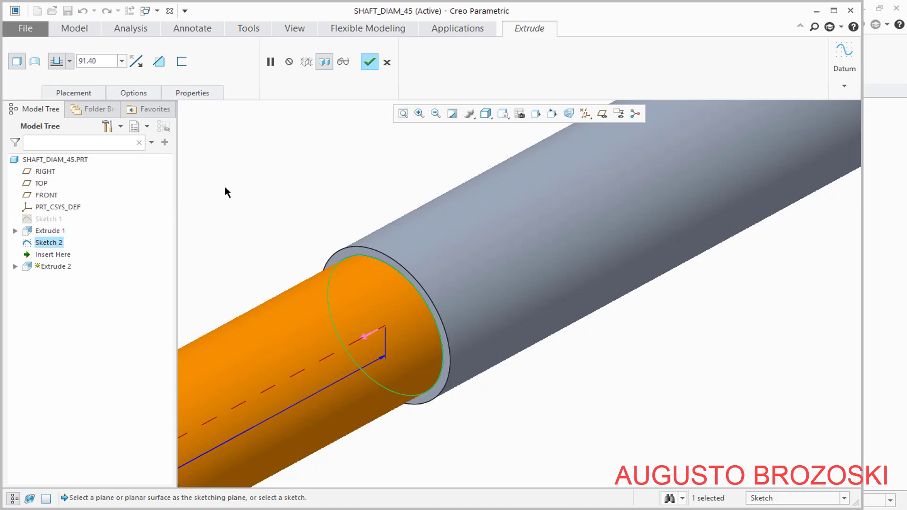
double_click(109, 62)
type("74")
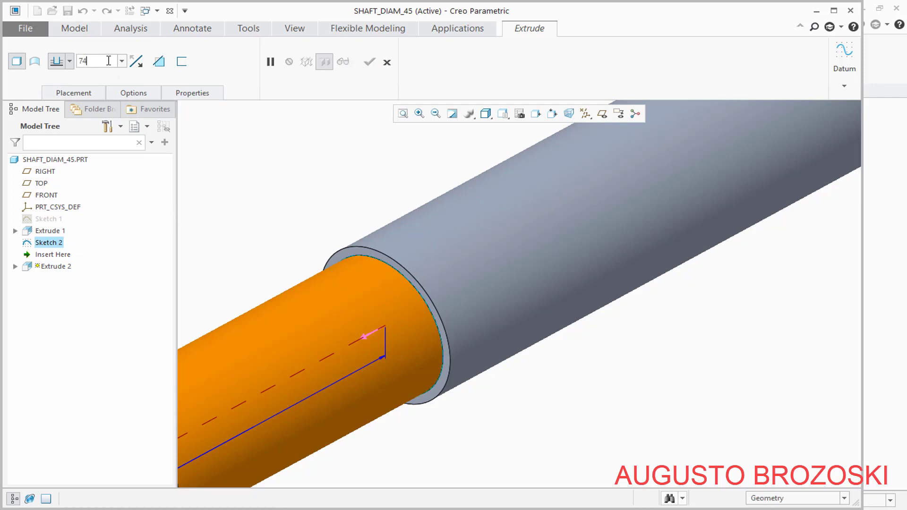
key("Return")
left_click(502, 114)
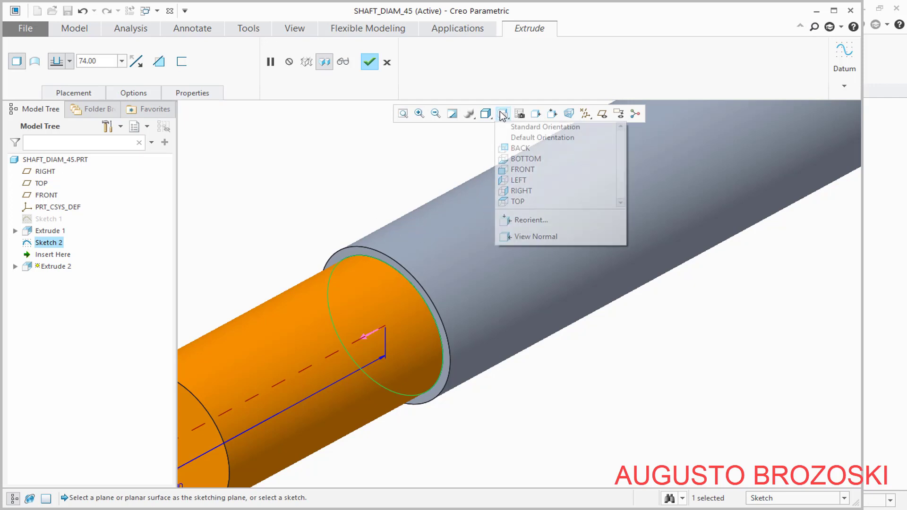
left_click(525, 127)
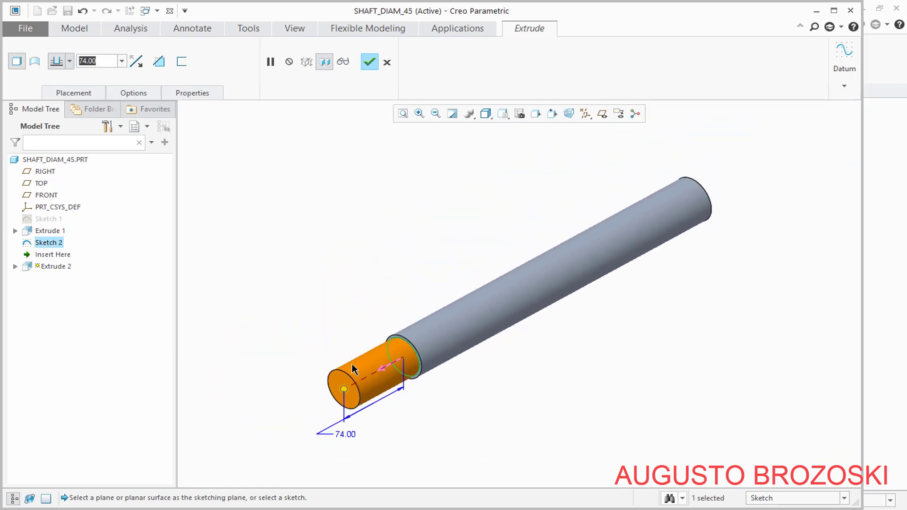
left_click(372, 62)
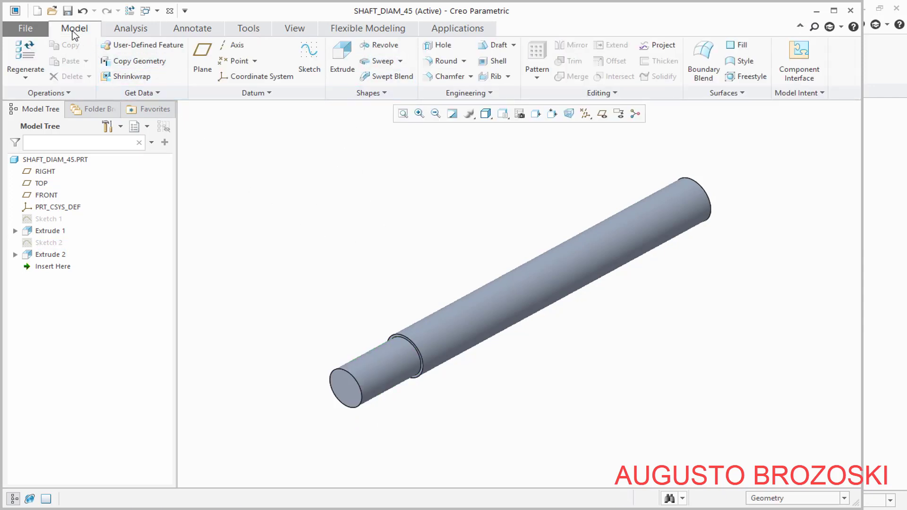
left_click(67, 11)
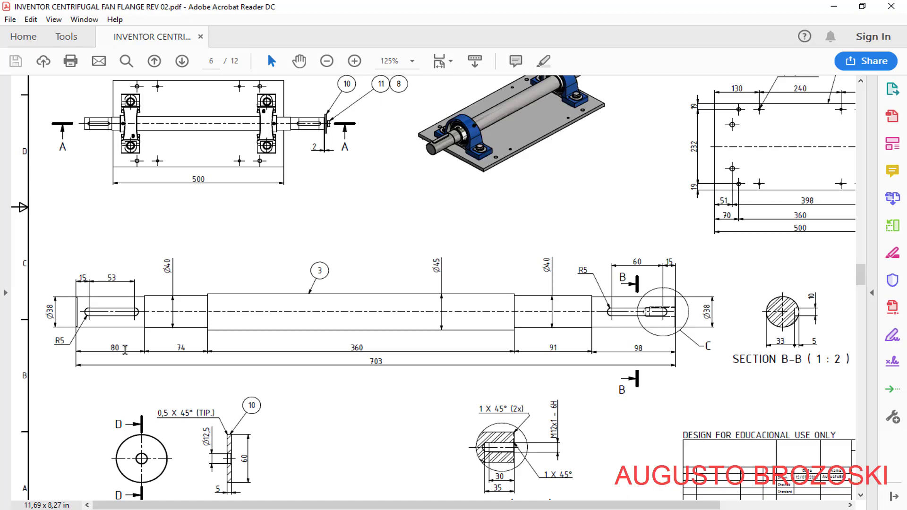
Return to Creo from the PDF drawing and start a sketch on the 40 mm section's end face with RIGHT as the right-facing reference
left_click(834, 6)
left_click(310, 56)
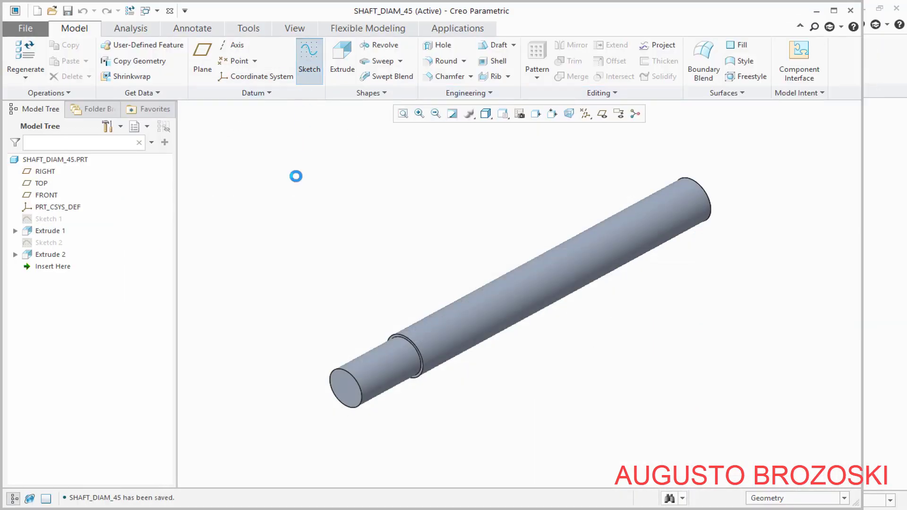
left_click(343, 386)
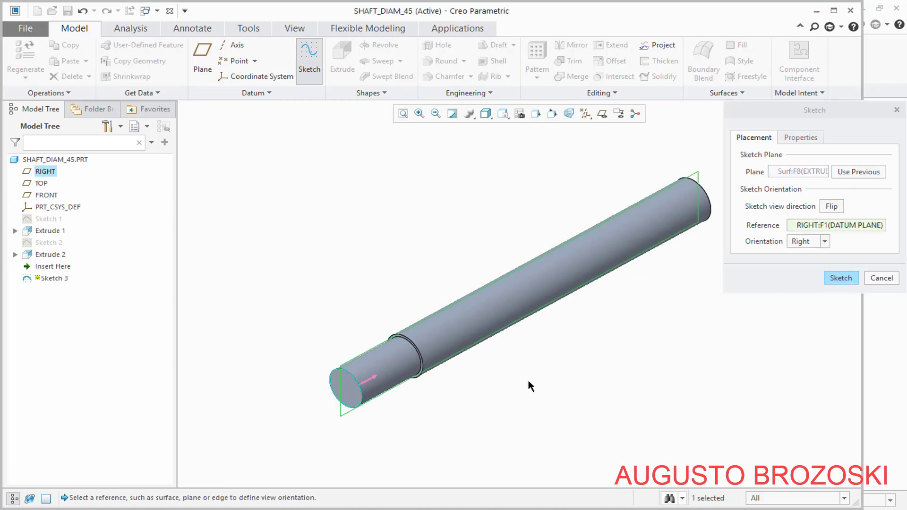
left_click(841, 278)
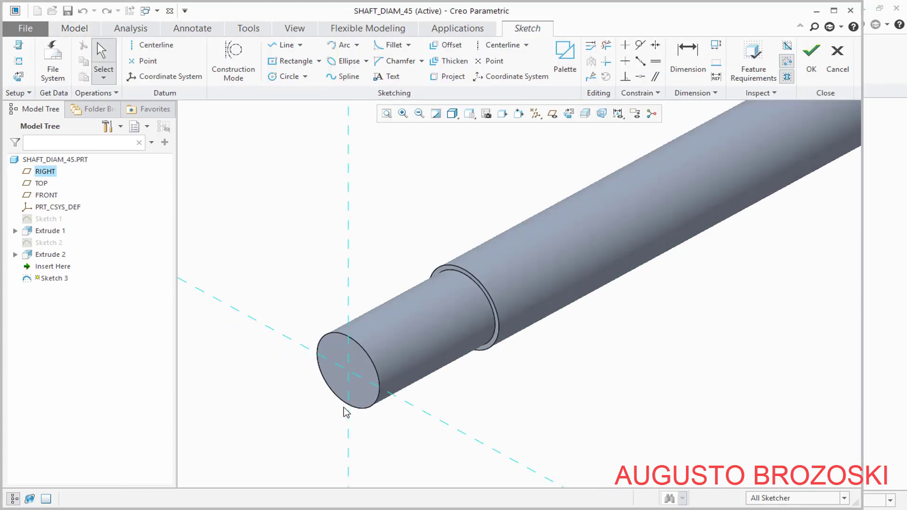
Sketch a circle centred on the shaft axis on the 40 mm section's end face, set its diameter to 38 mm and finish the sketch
scroll(306, 392, "down", 3)
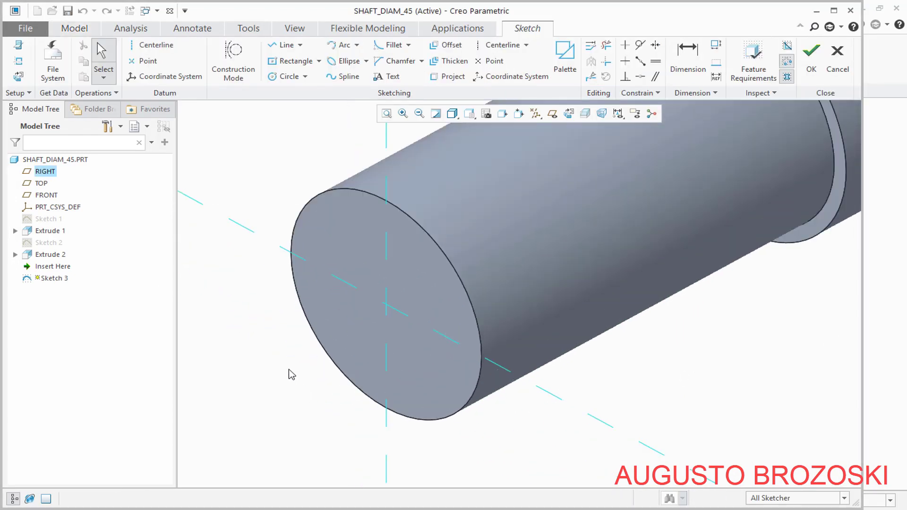
left_click(286, 78)
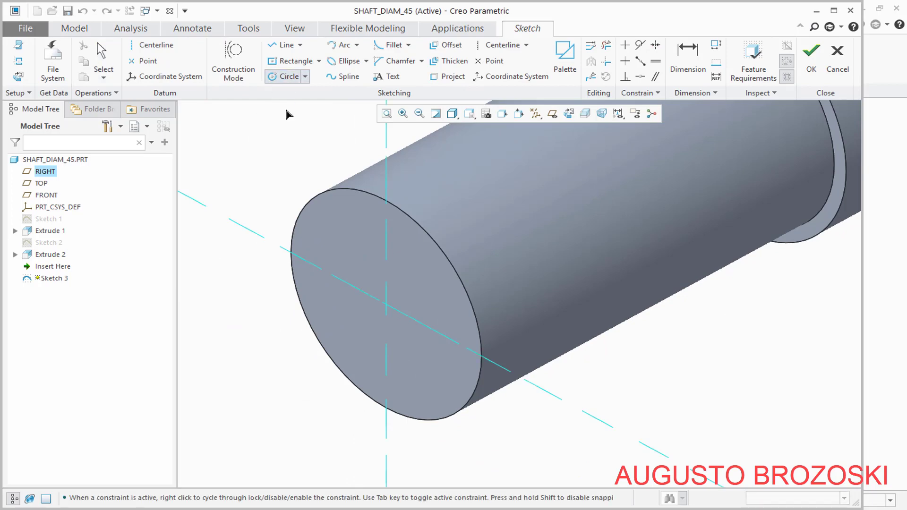
left_click(386, 306)
left_click(448, 373)
middle_click(273, 165)
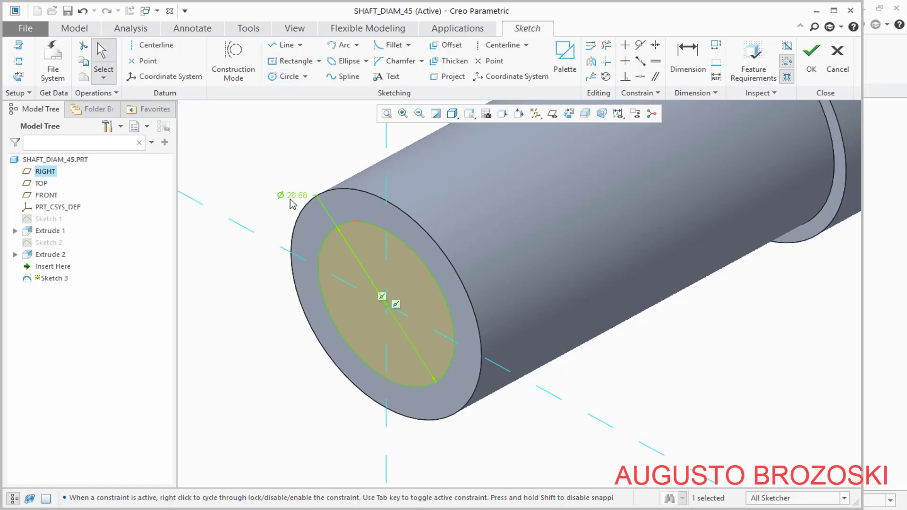
double_click(299, 196)
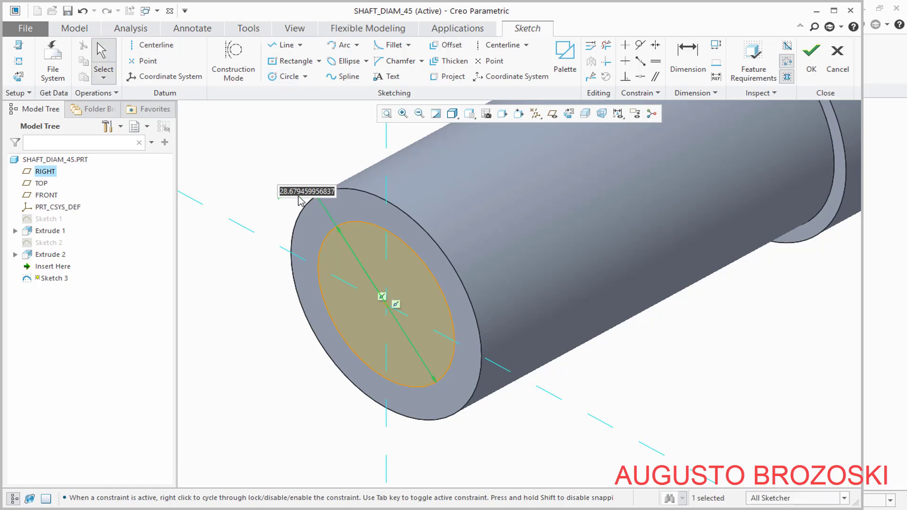
type("38")
key("Return")
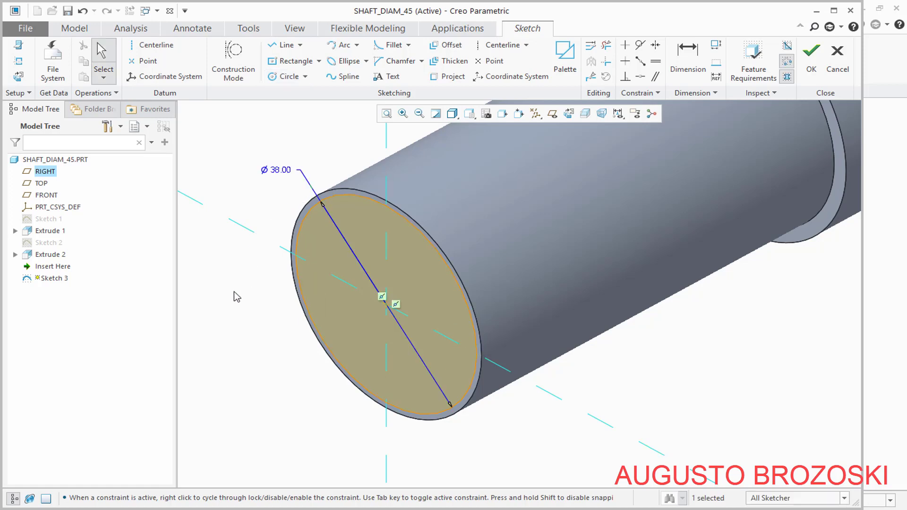
left_click(811, 54)
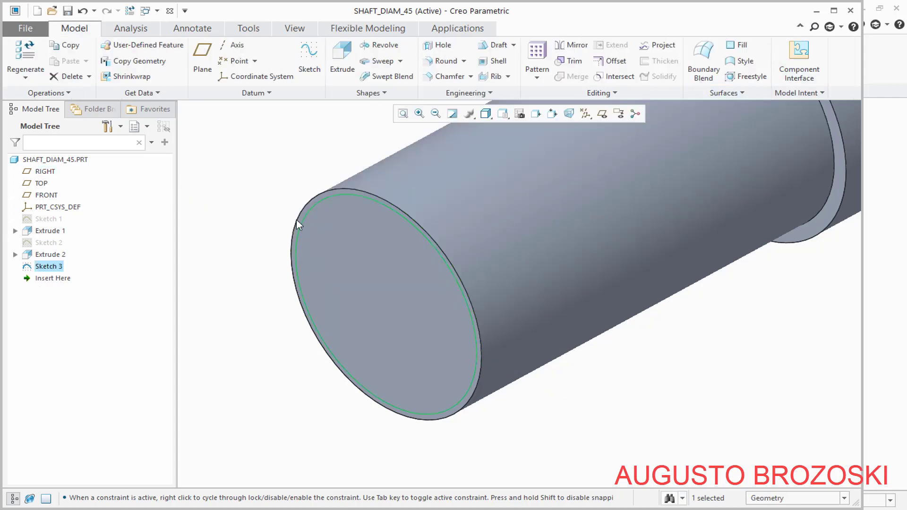
Extrude the 38 mm circle 80 mm outward from the 40 mm section's end face and save the part
left_click(342, 56)
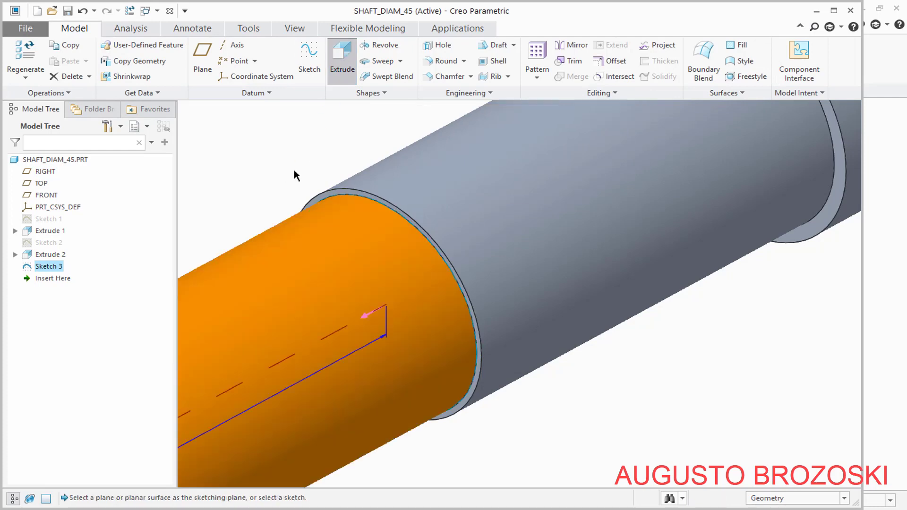
scroll(425, 298, "up", 5)
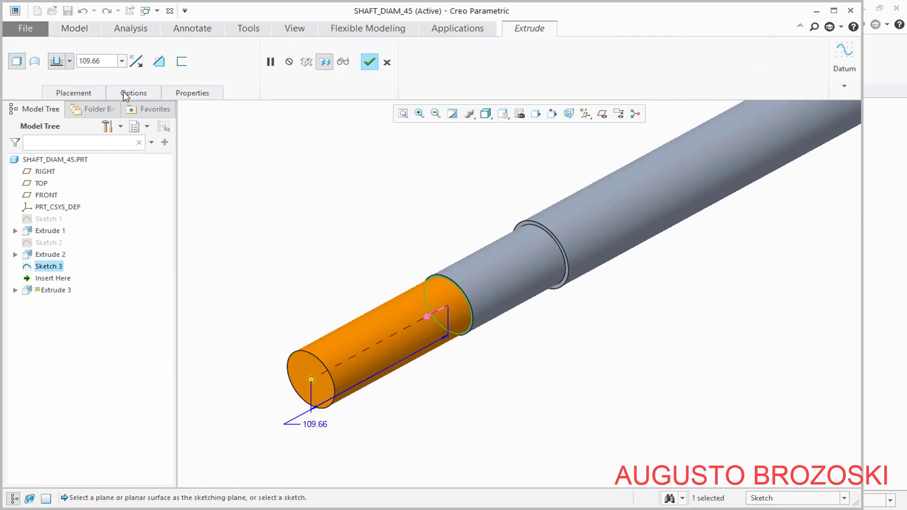
left_click(113, 61)
type("80")
key("Return")
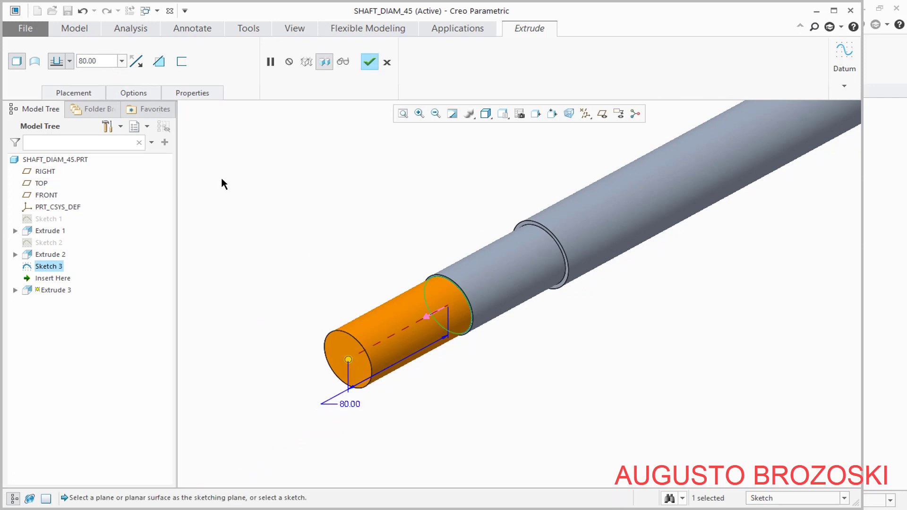
left_click(369, 62)
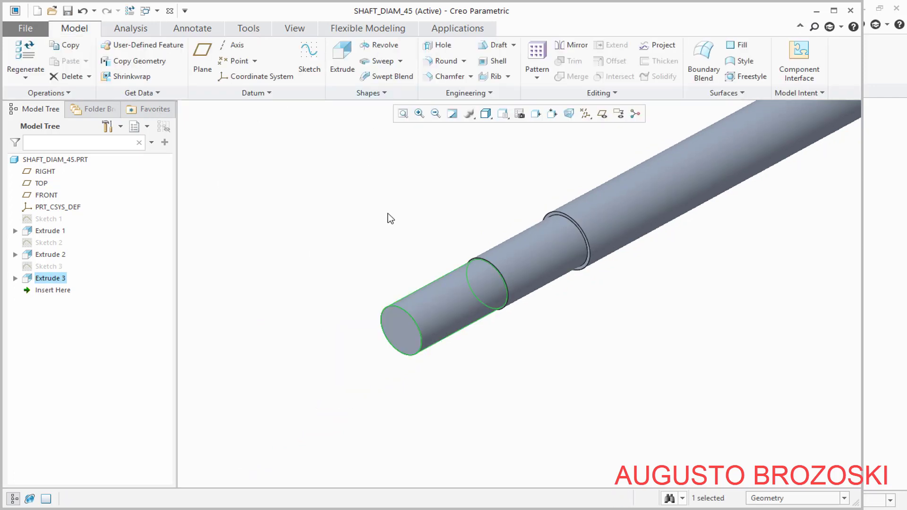
left_click(390, 218)
left_click(504, 115)
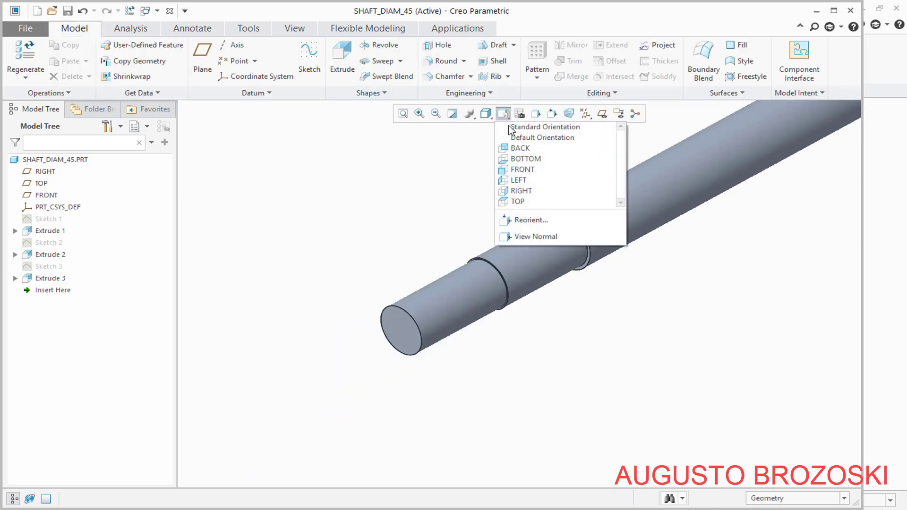
left_click(524, 124)
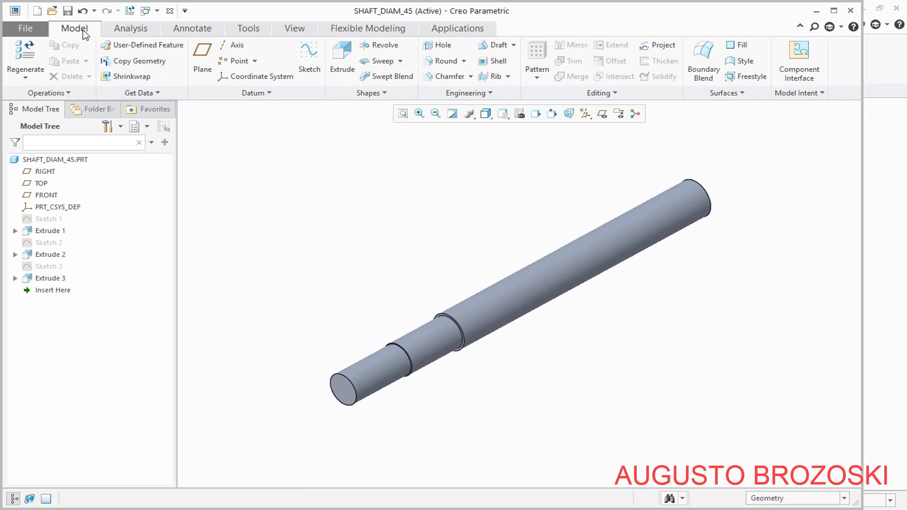
left_click(68, 11)
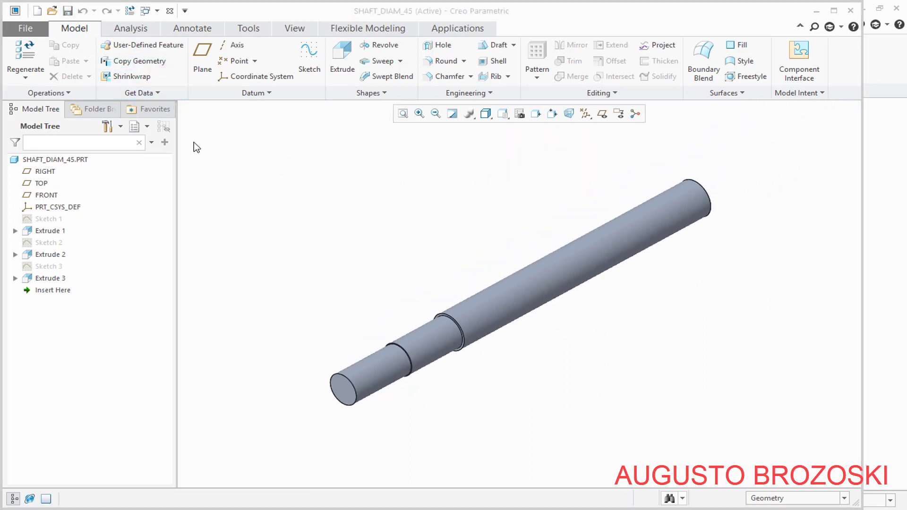
Check the shaft in the PDF drawing, return to Creo and start a sketch on the 45 mm cylinder's far end face with RIGHT as bottom reference
left_click(360, 475)
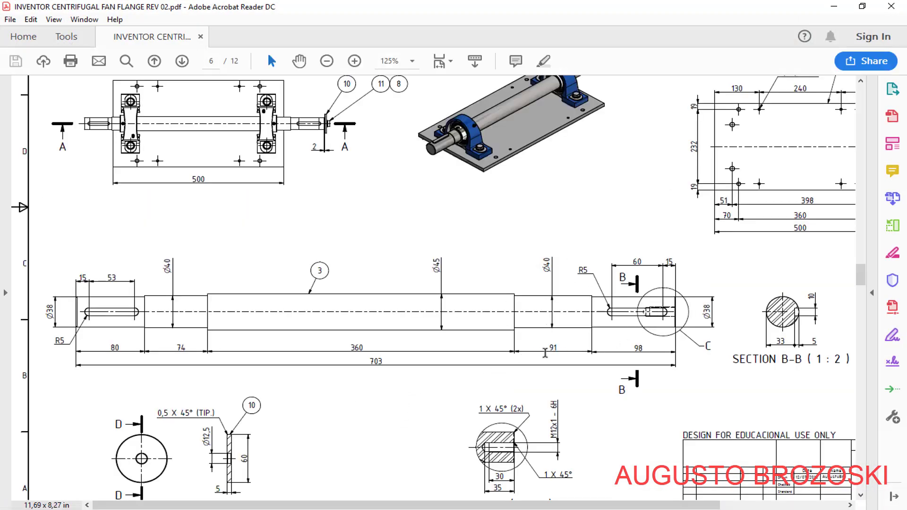
left_click(834, 7)
left_click(310, 64)
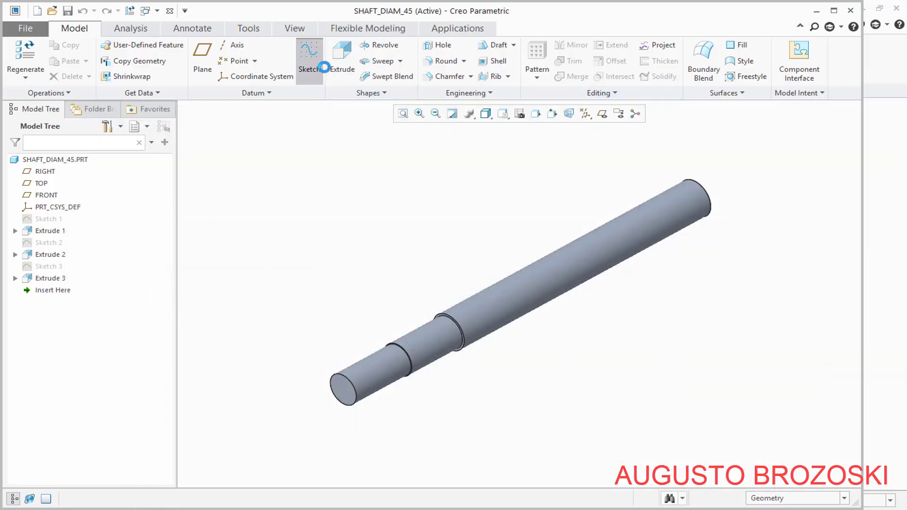
scroll(514, 203, "down", 3)
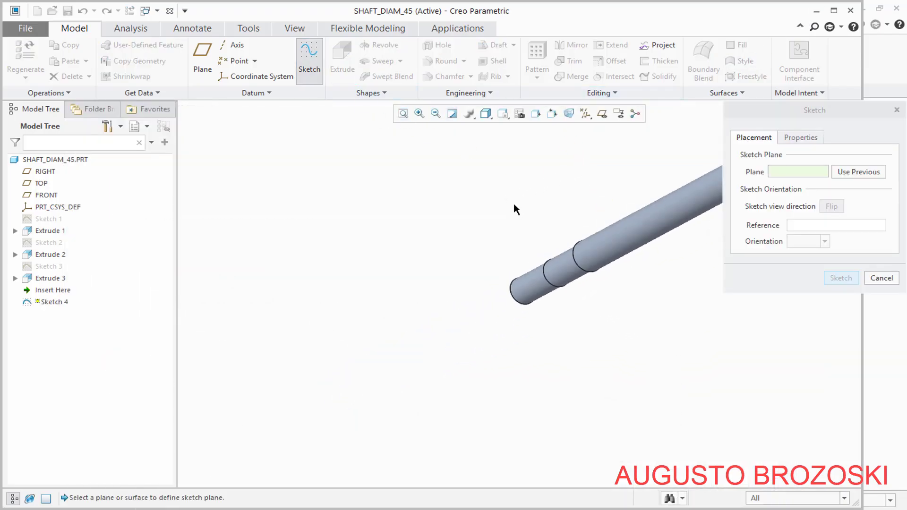
scroll(598, 190, "up", 5)
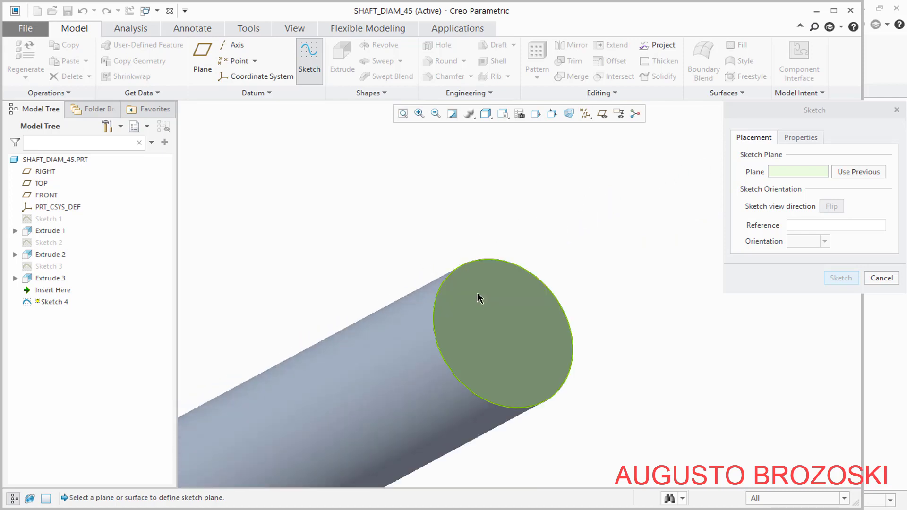
left_click(480, 293)
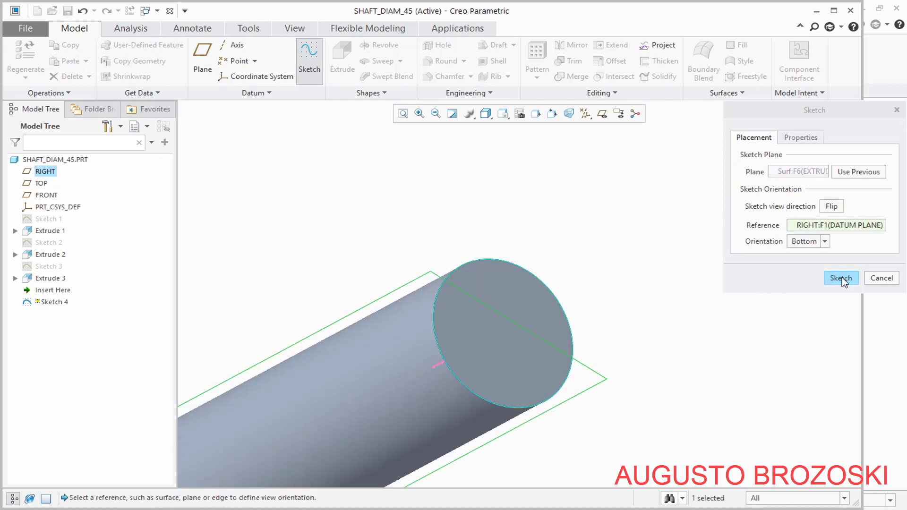
left_click(841, 278)
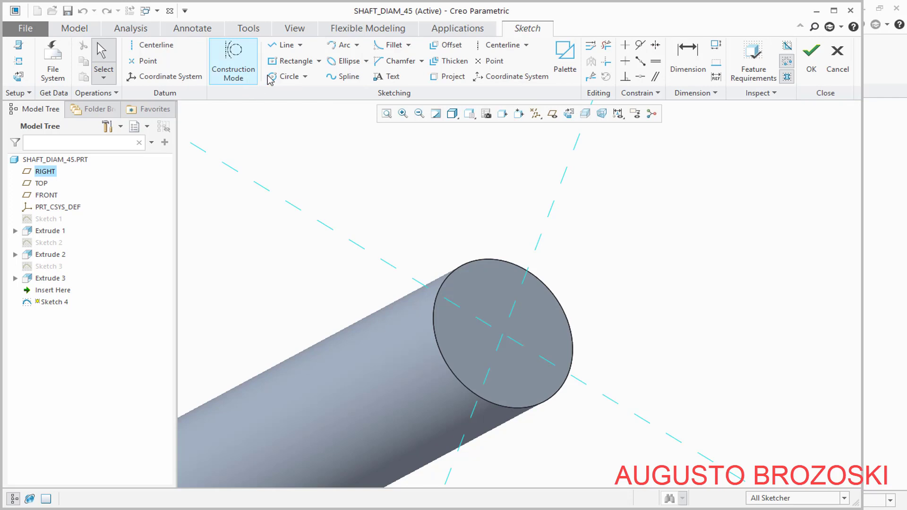
Sketch a circle centred on the shaft axis on the 45 mm cylinder's far end, set its diameter to 40 mm and finish the sketch
left_click(285, 77)
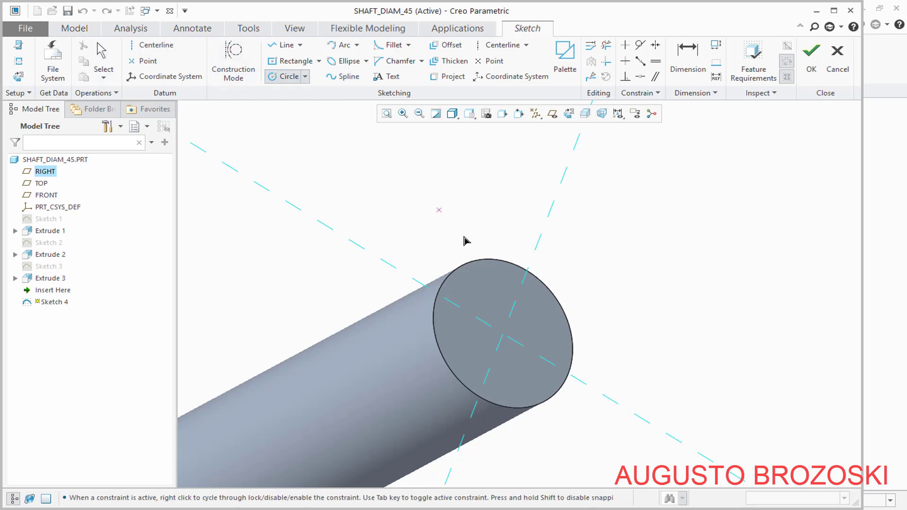
left_click(503, 335)
left_click(499, 288)
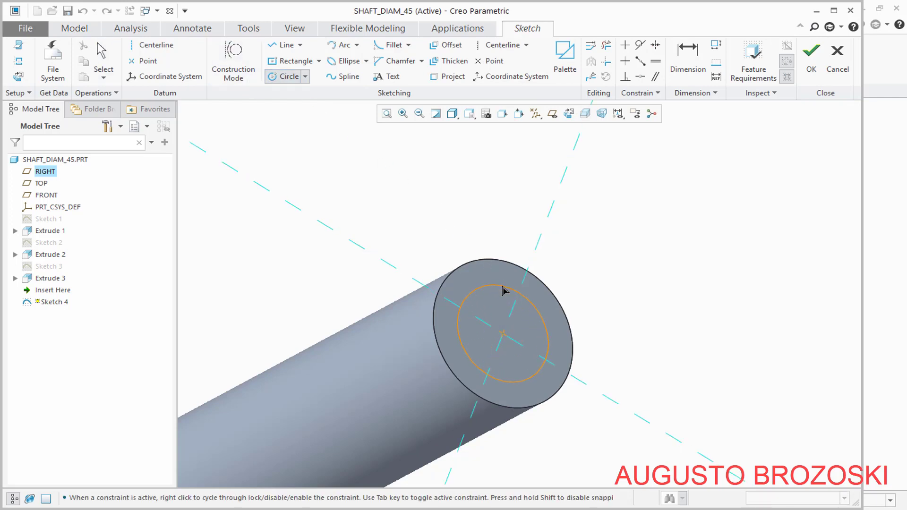
middle_click(491, 211)
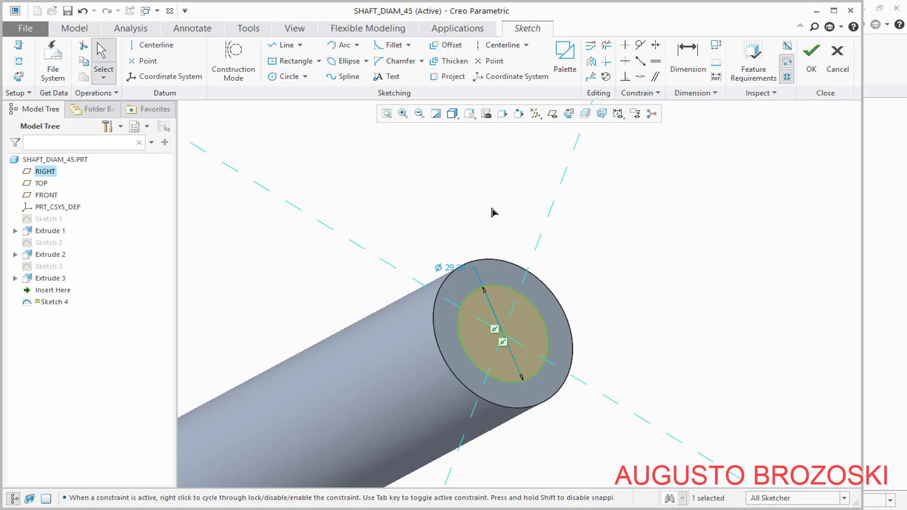
double_click(448, 268)
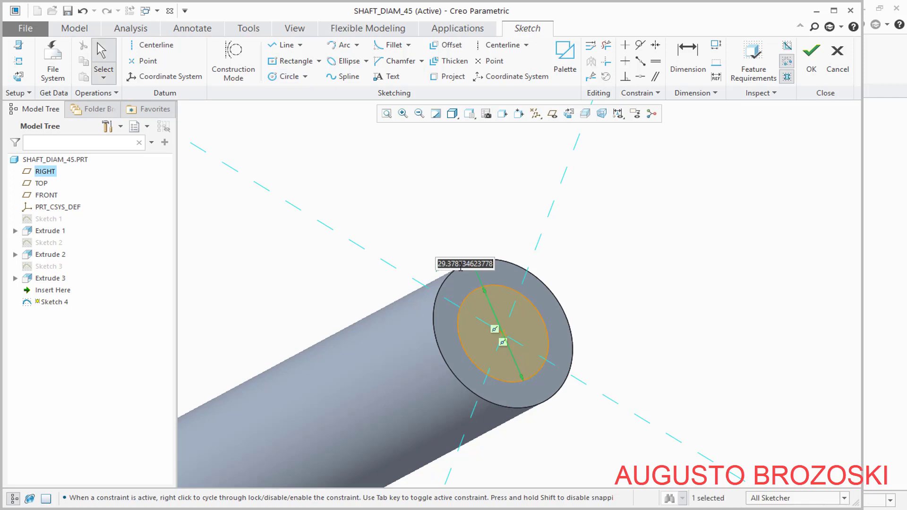
type("40")
key("Return")
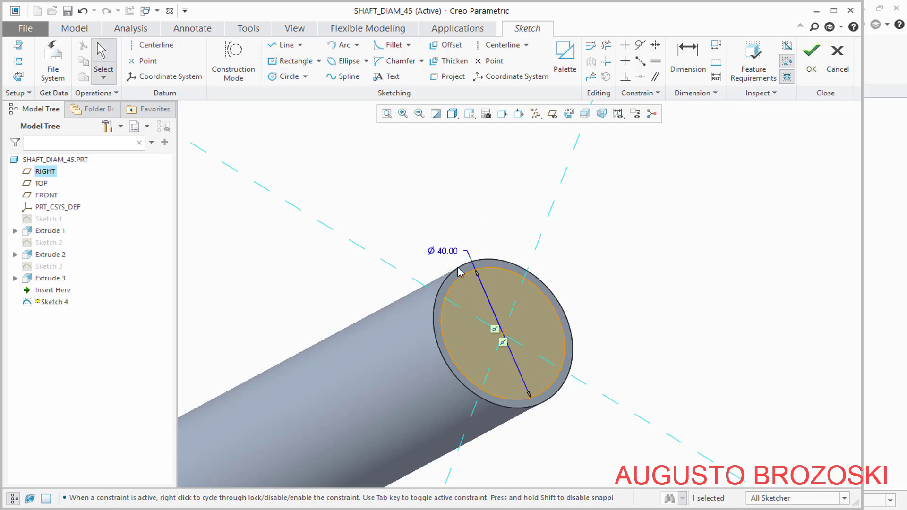
left_click(810, 60)
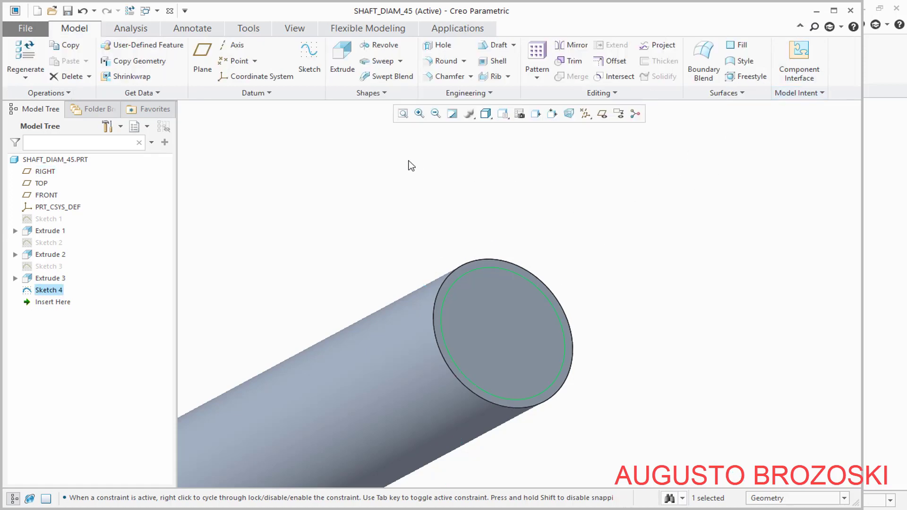
Extrude the 40 mm circle 91 mm outward from the far end face of the 45 mm cylinder
left_click(349, 60)
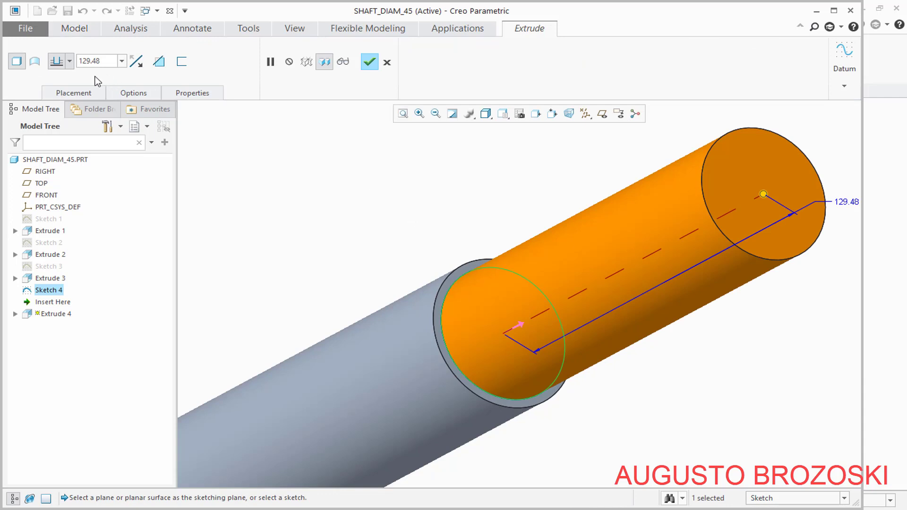
double_click(107, 61)
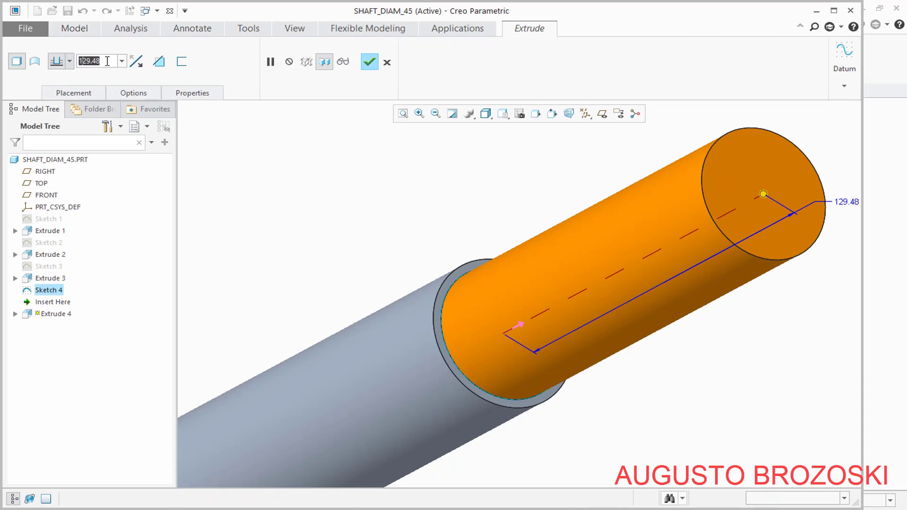
type("91")
key("Return")
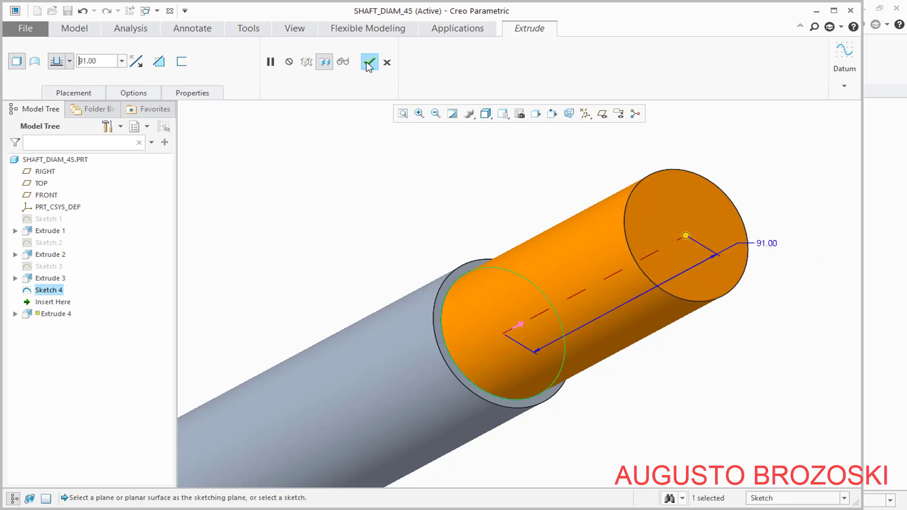
left_click(369, 64)
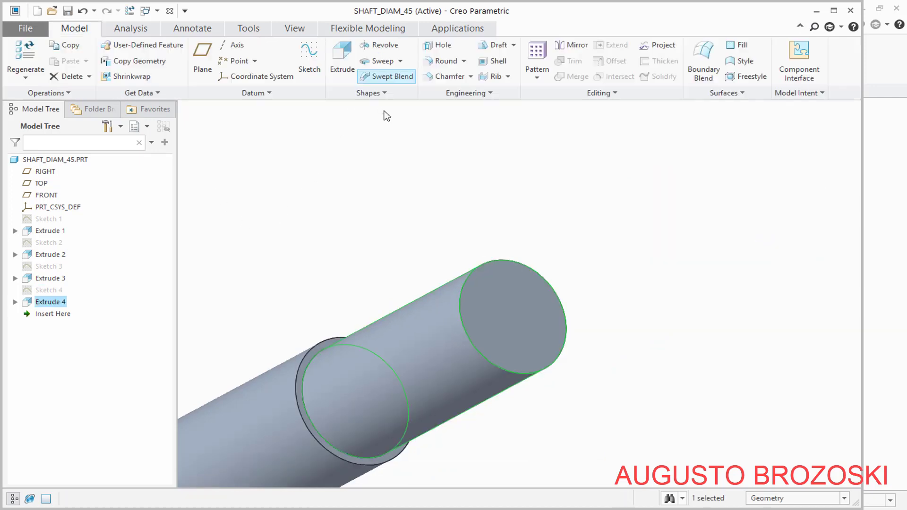
left_click(433, 214)
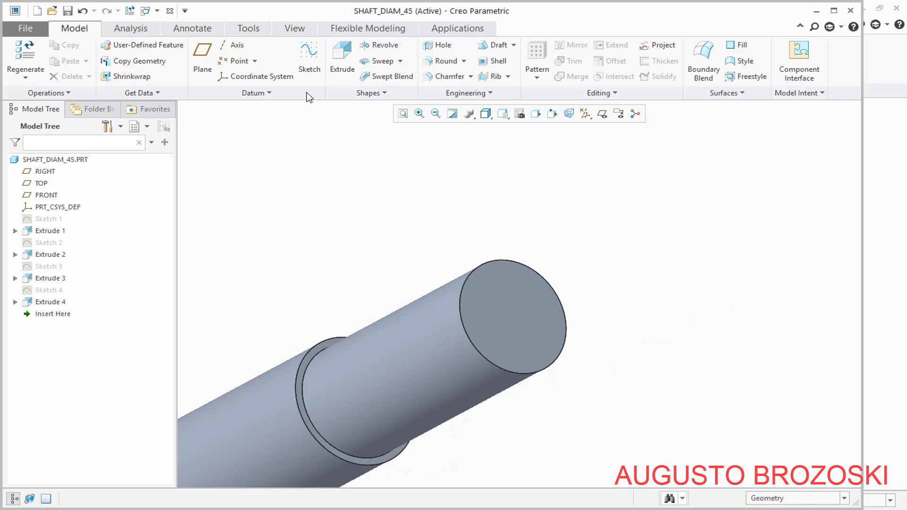
Start a sketch on the end face of the 91 mm long section with RIGHT as the orientation reference
left_click(309, 58)
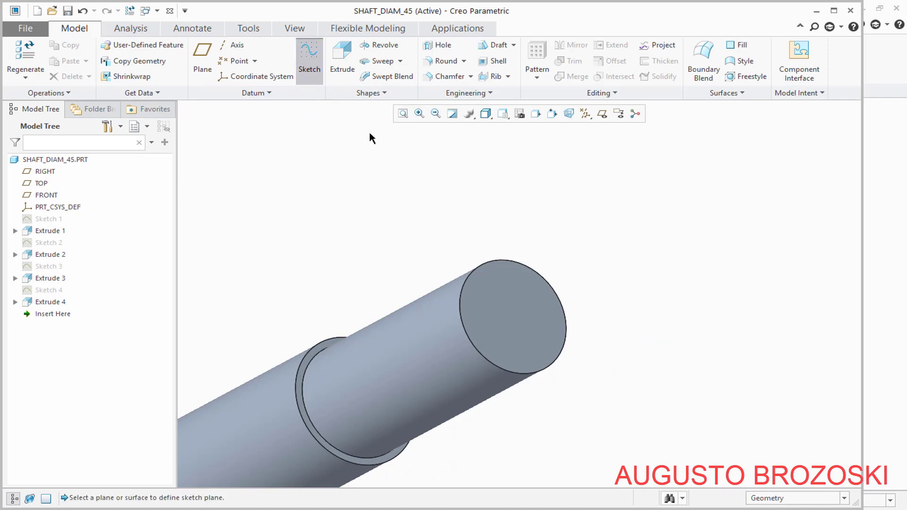
left_click(528, 290)
left_click(840, 278)
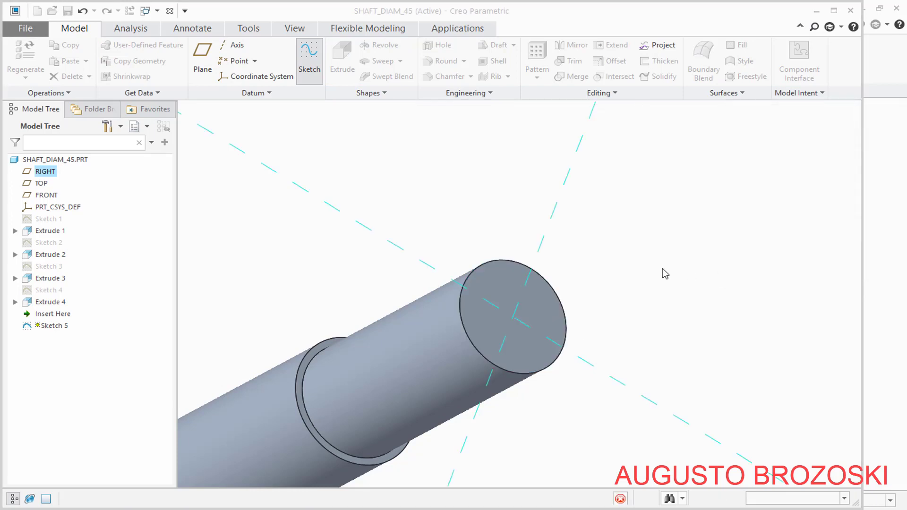
Sketch a circle centred on the shaft axis on the end face, set its diameter to 38 mm and finish the sketch
left_click(286, 76)
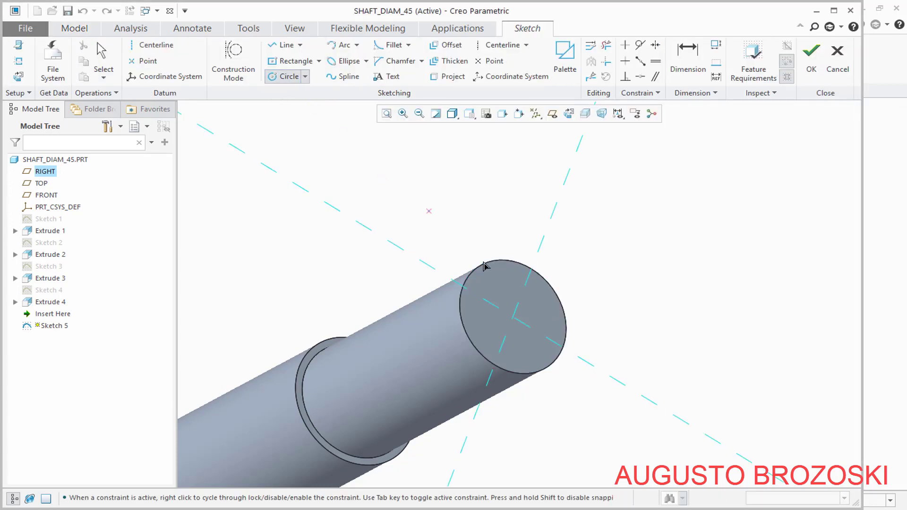
left_click(513, 317)
left_click(514, 276)
middle_click(493, 212)
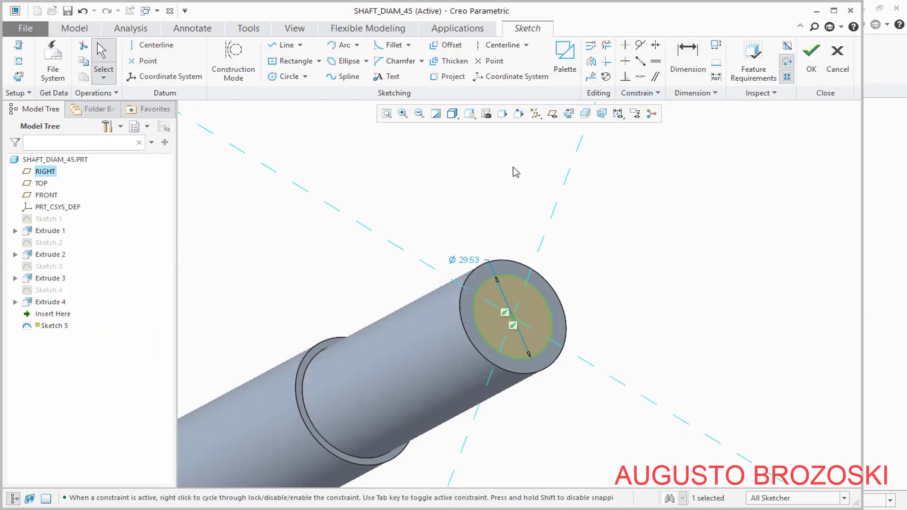
double_click(467, 261)
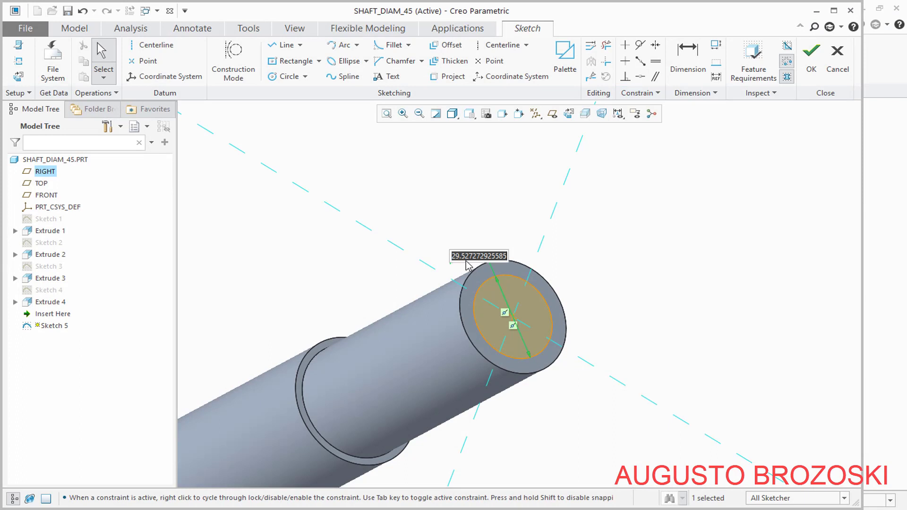
type("38")
key("Return")
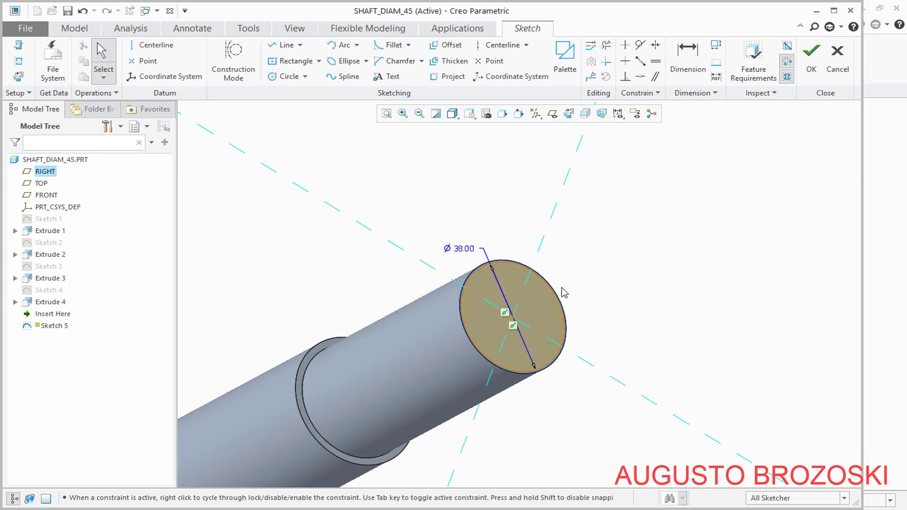
left_click(807, 62)
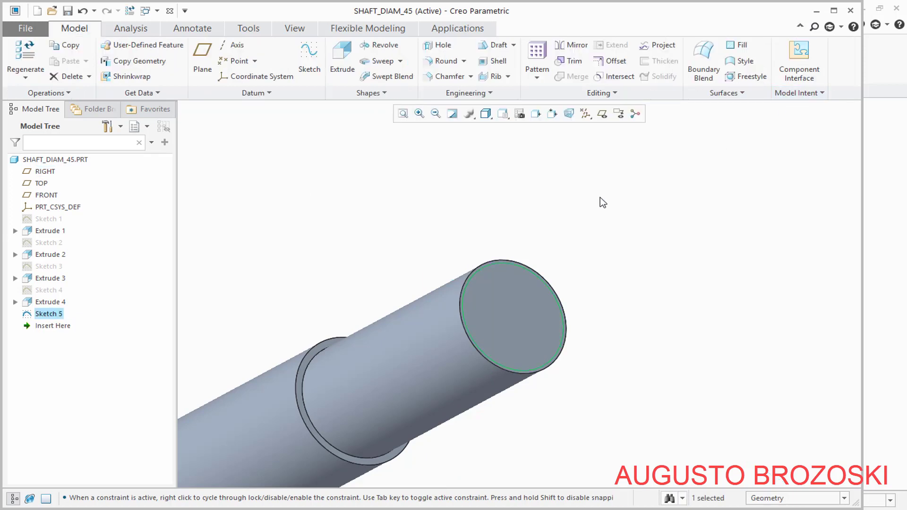
Extrude the 38 mm circle 98 mm outward from the end face of the 91 mm long section
left_click(342, 57)
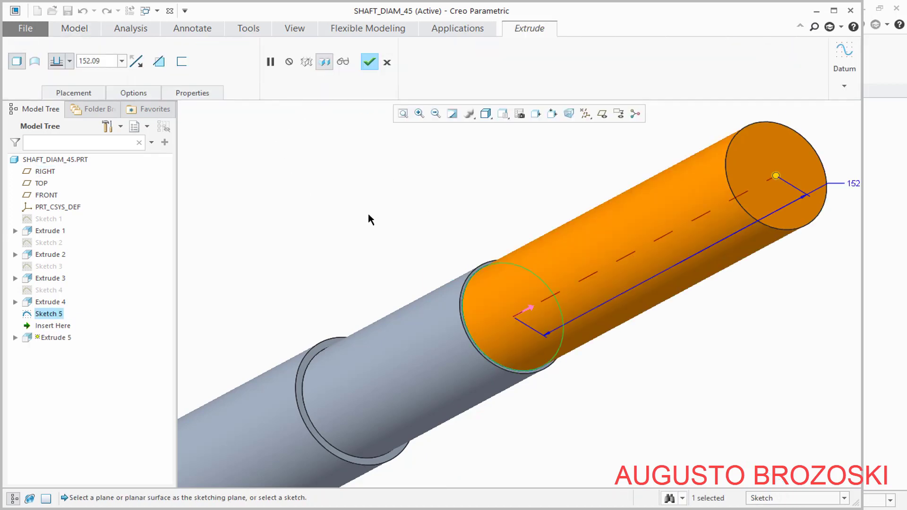
double_click(105, 64)
type("98")
key("Return")
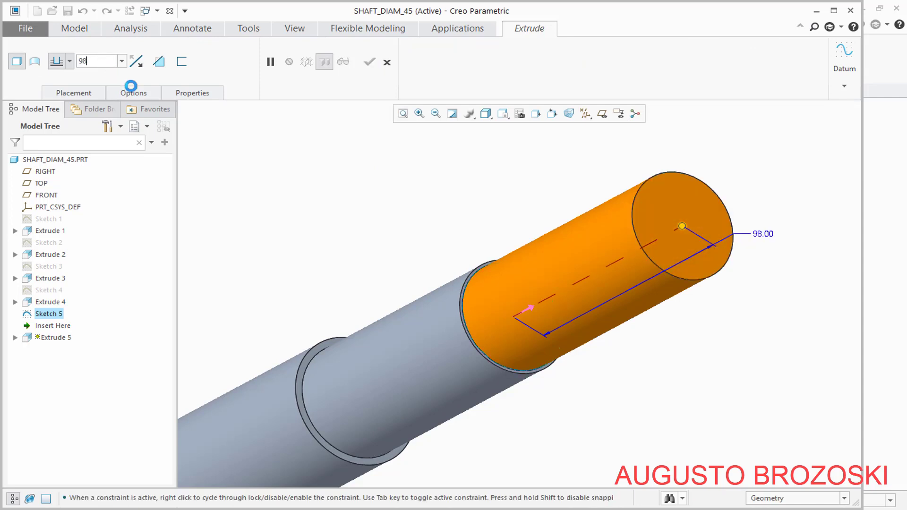
left_click(369, 63)
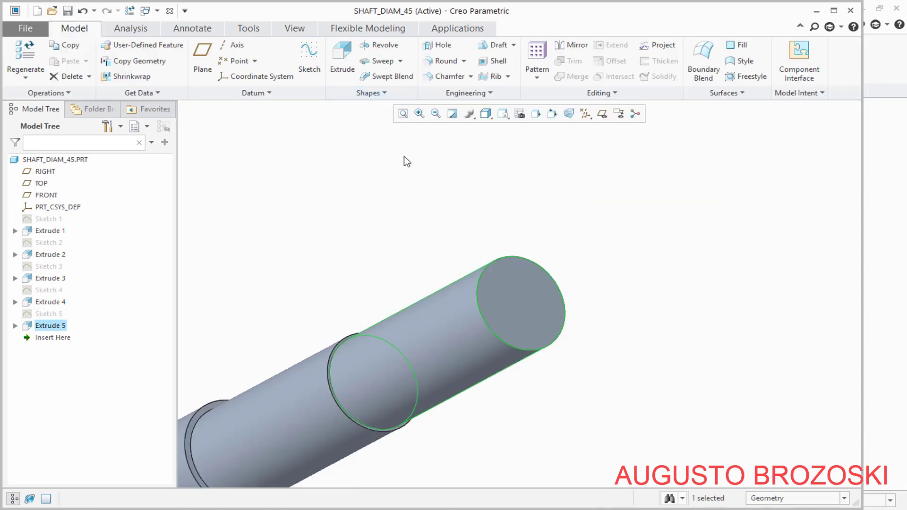
left_click(459, 181)
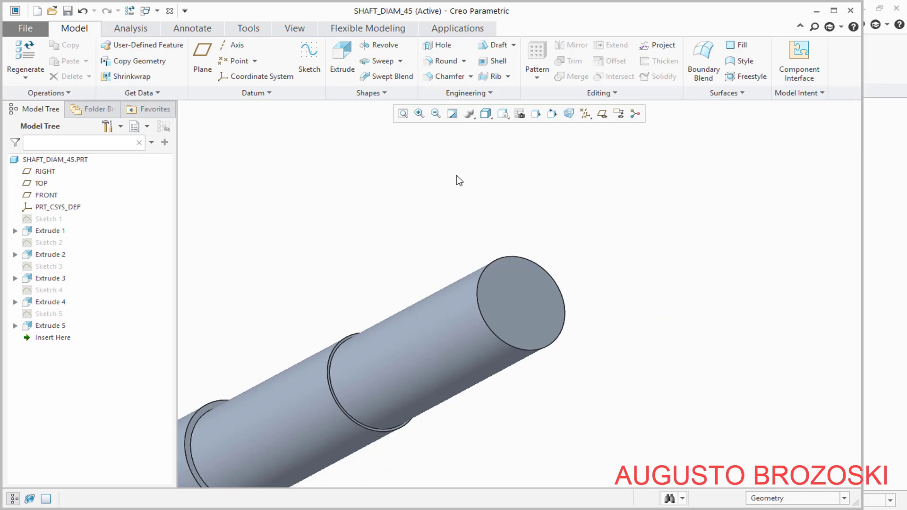
Return the shaft to the standard orientation and save the part
left_click(502, 113)
left_click(513, 126)
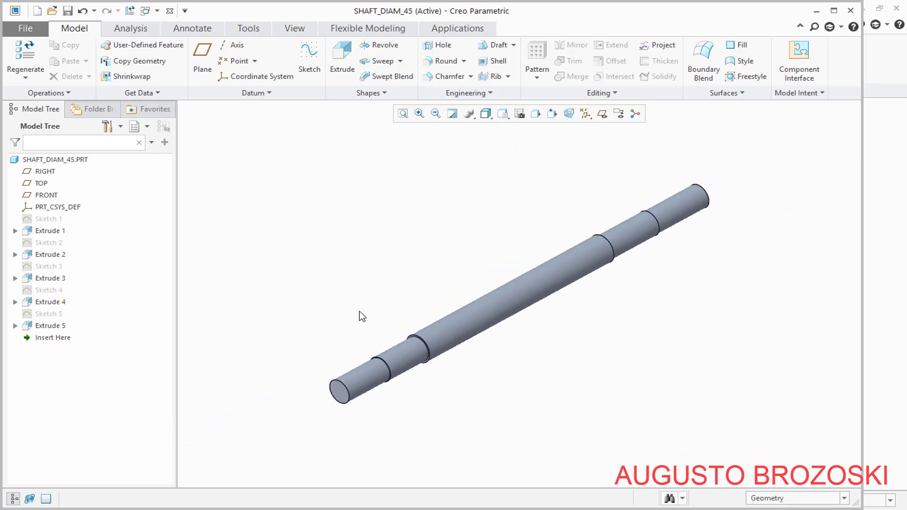
left_click(67, 10)
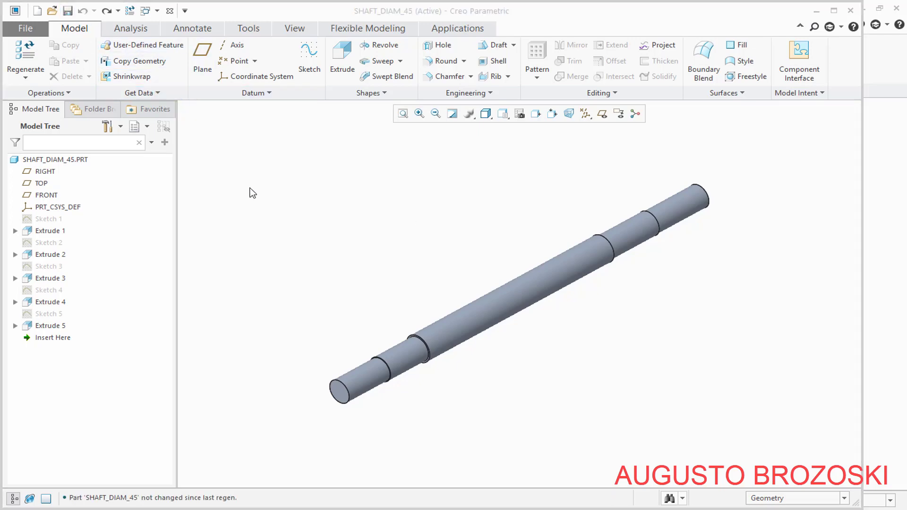
Check the keyway in the PDF drawing, return to Creo and start a sketch on the horizontal datum plane through the shaft axis
key("alt+Tab")
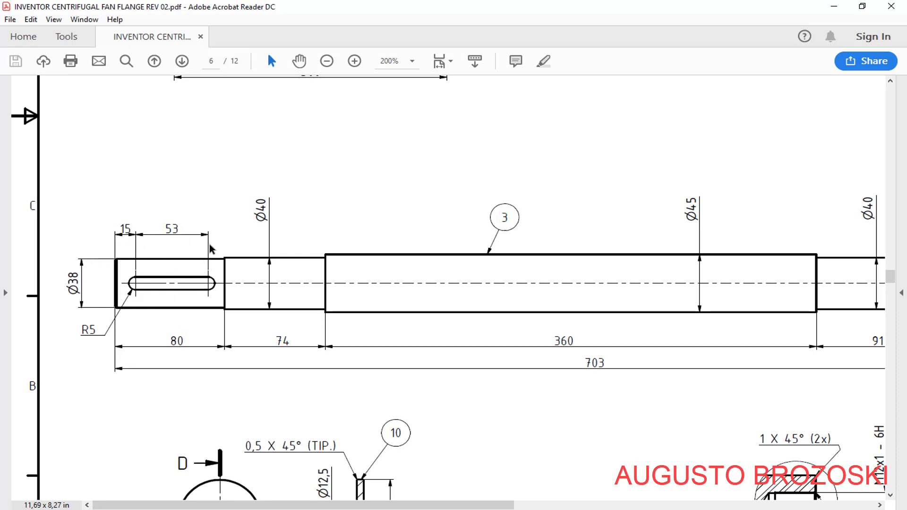
left_click(832, 10)
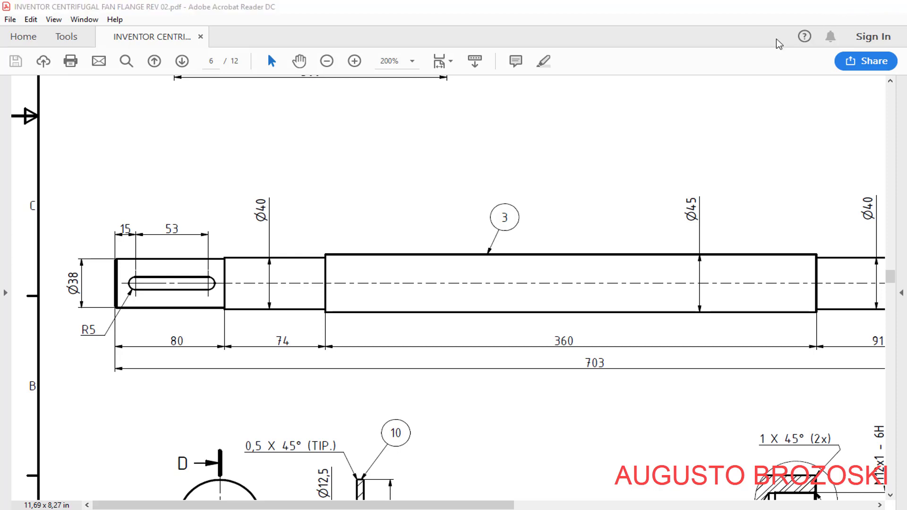
left_click(307, 71)
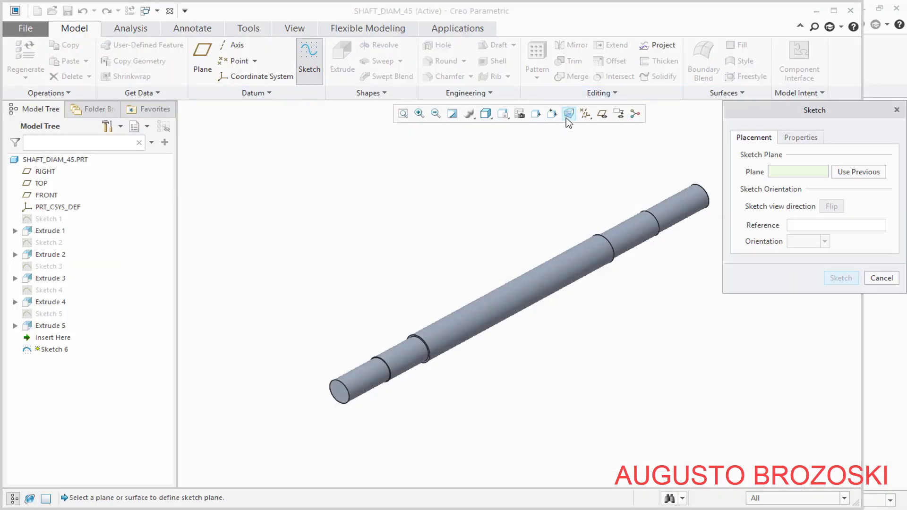
left_click(602, 114)
scroll(332, 376, "down", 6)
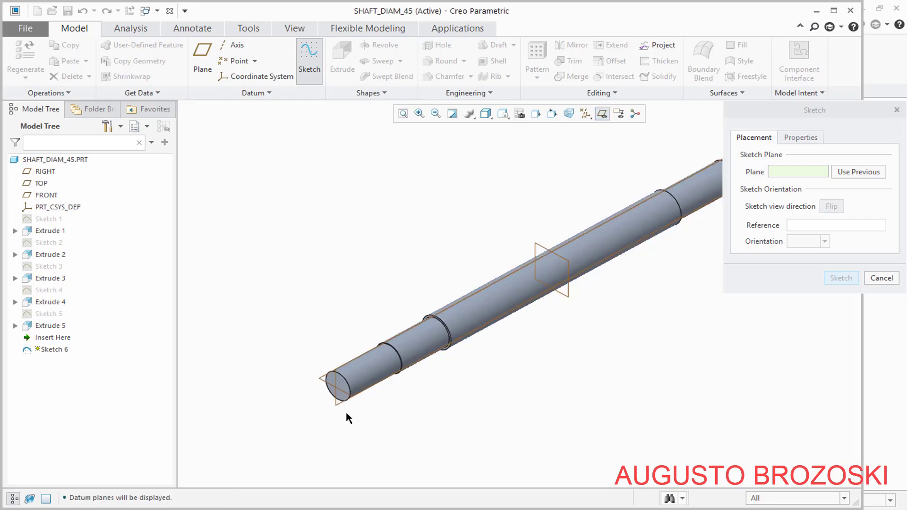
left_click(240, 322)
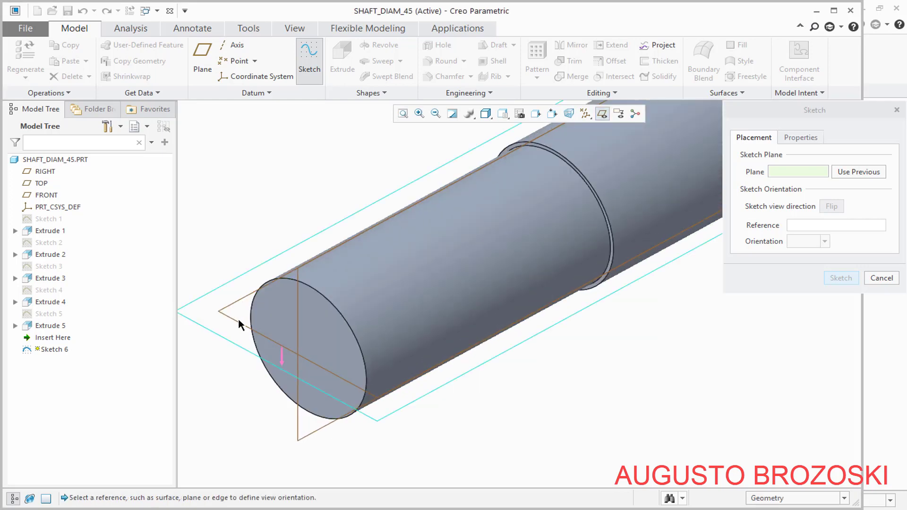
left_click(840, 279)
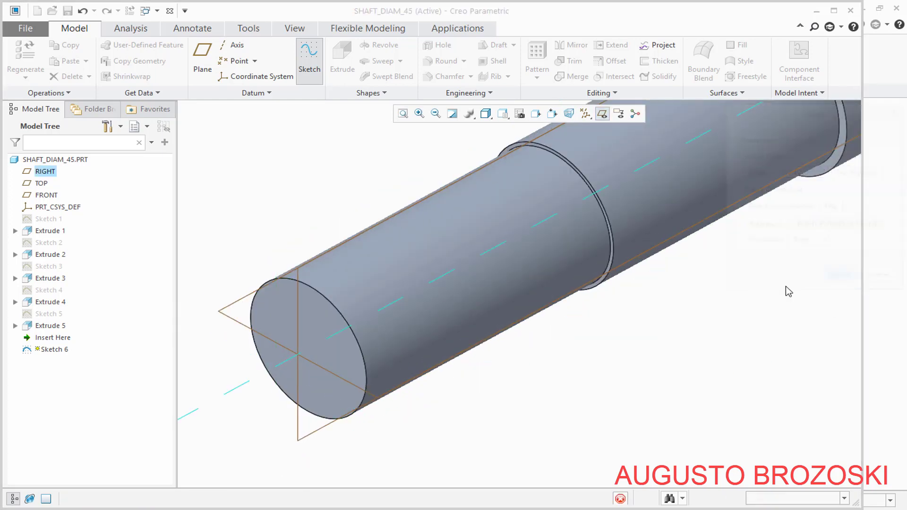
Hide the datum planes, clip the model at the sketch plane and orient the view normal to the sketch
left_click(553, 114)
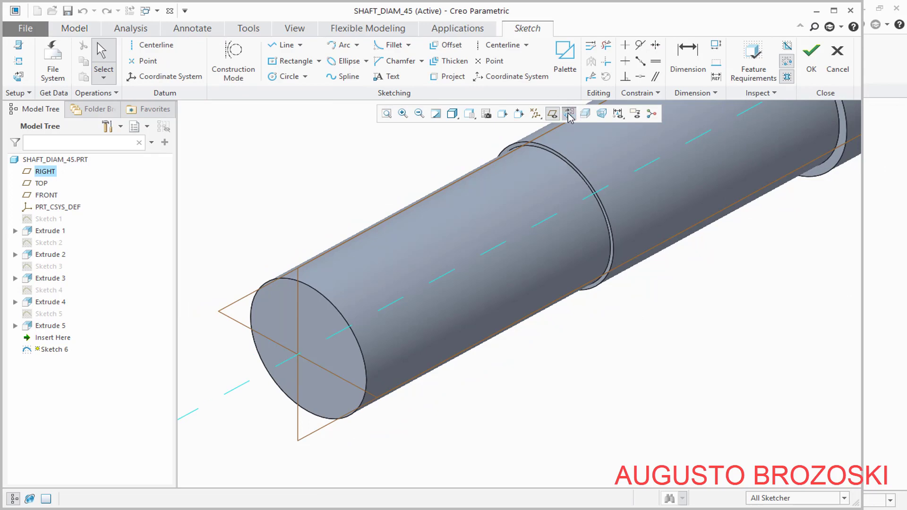
left_click(569, 113)
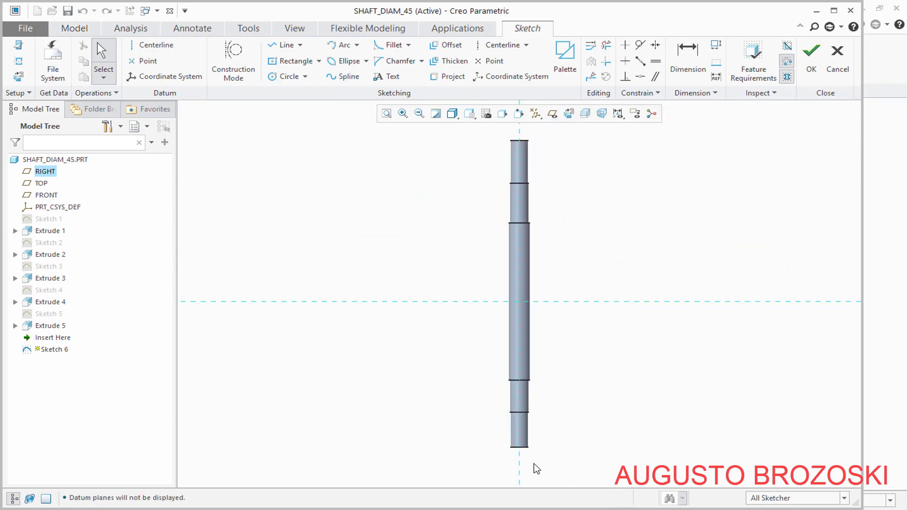
scroll(531, 453, "down", 6)
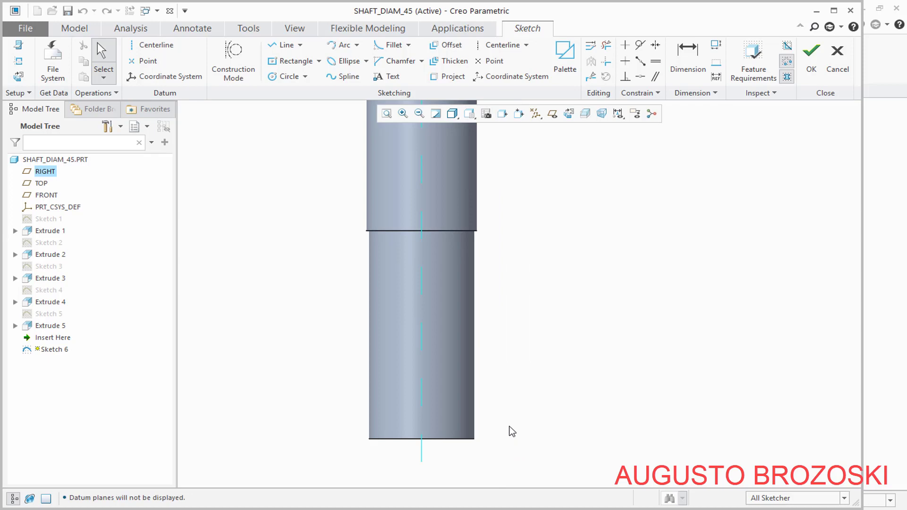
scroll(509, 427, "down", 1)
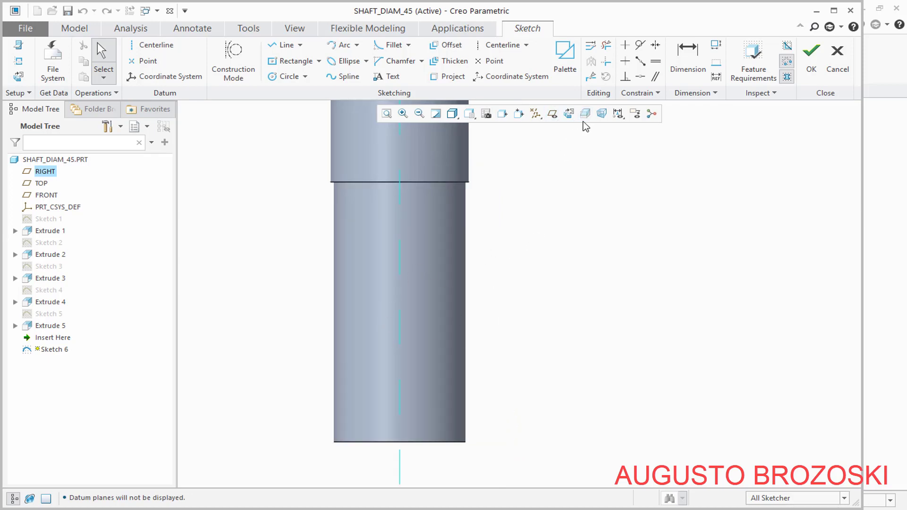
left_click(469, 114)
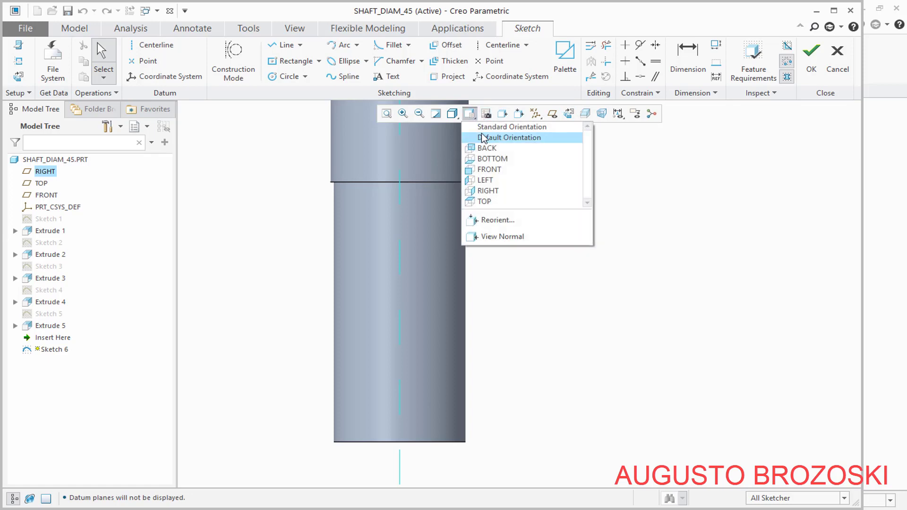
left_click(496, 126)
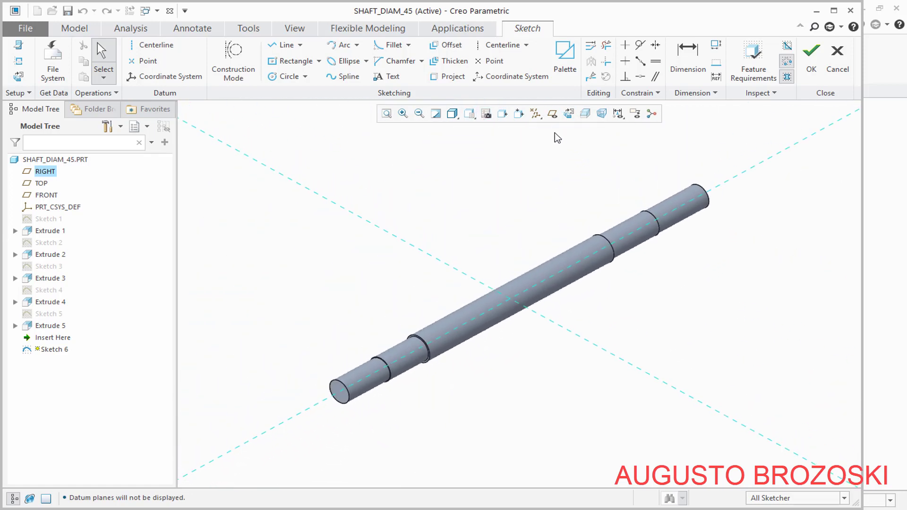
left_click(584, 113)
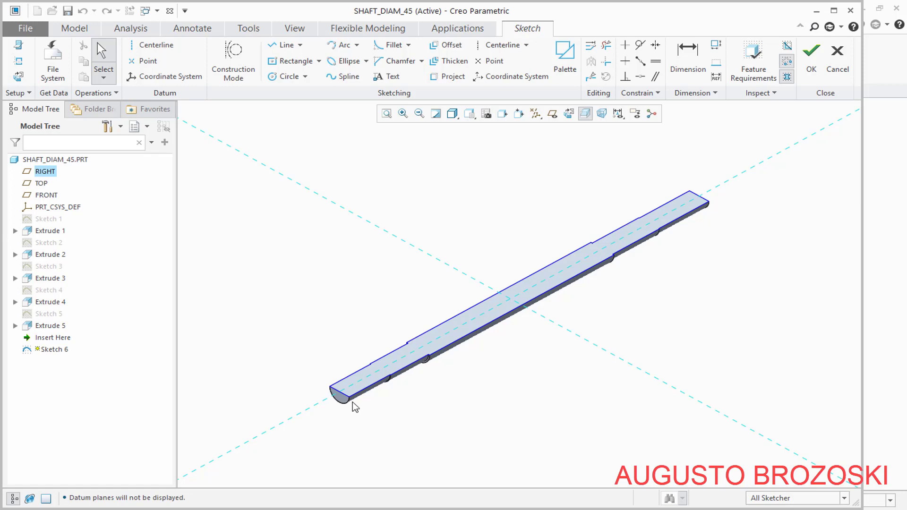
left_click(569, 113)
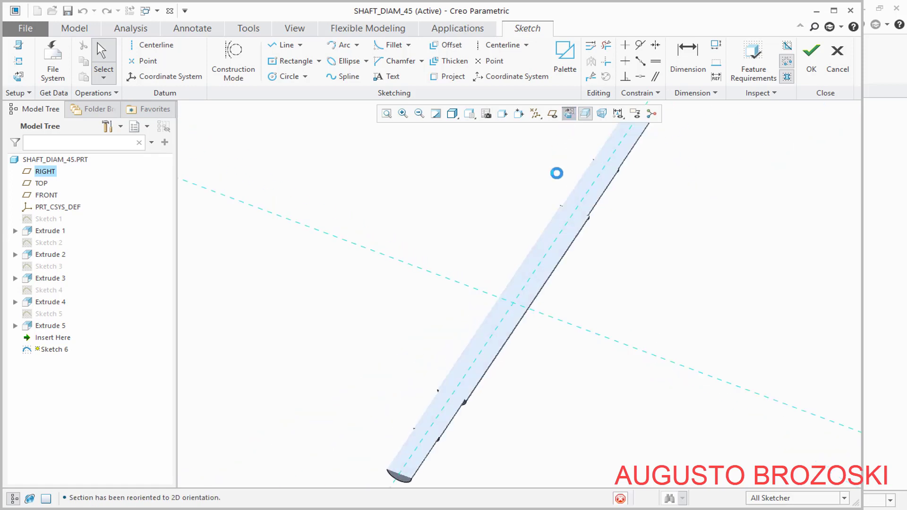
scroll(525, 420, "up", 4)
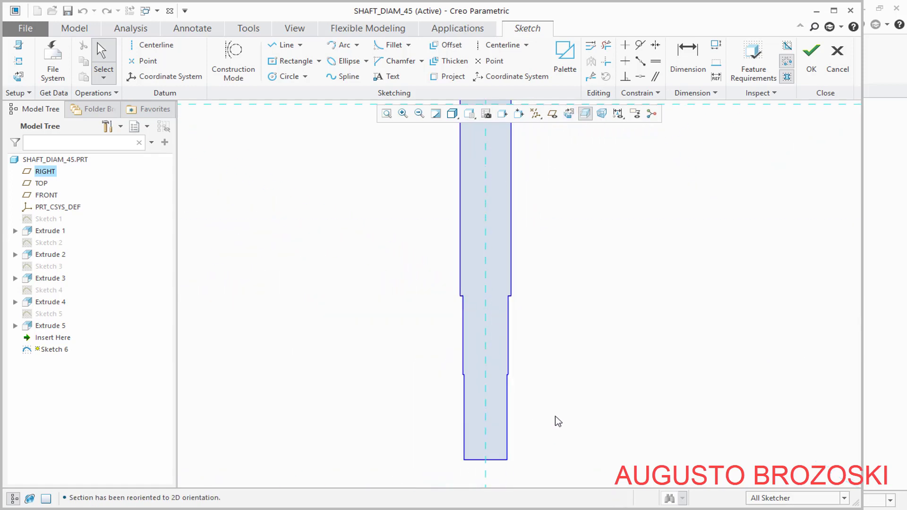
scroll(504, 434, "up", 2)
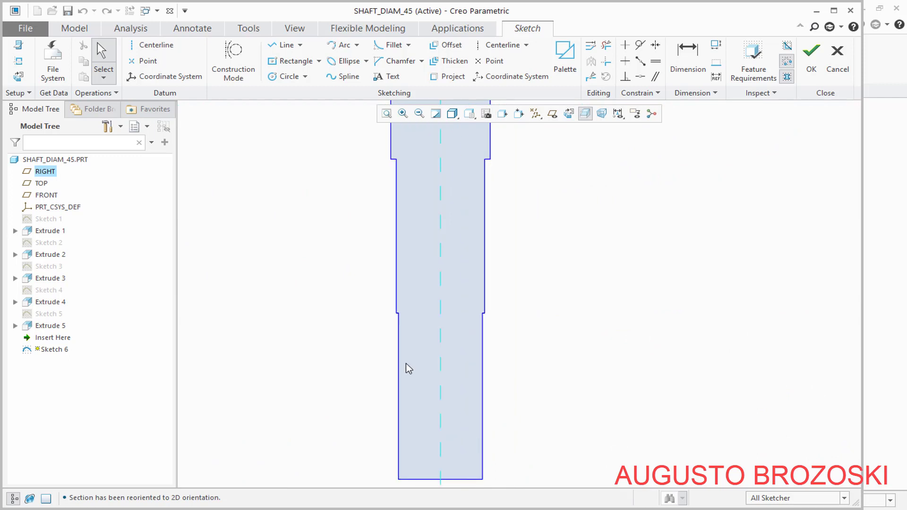
Sketch two circles of equal diameter, spaced along the shaft centreline inside the 80 mm long end section
left_click(283, 77)
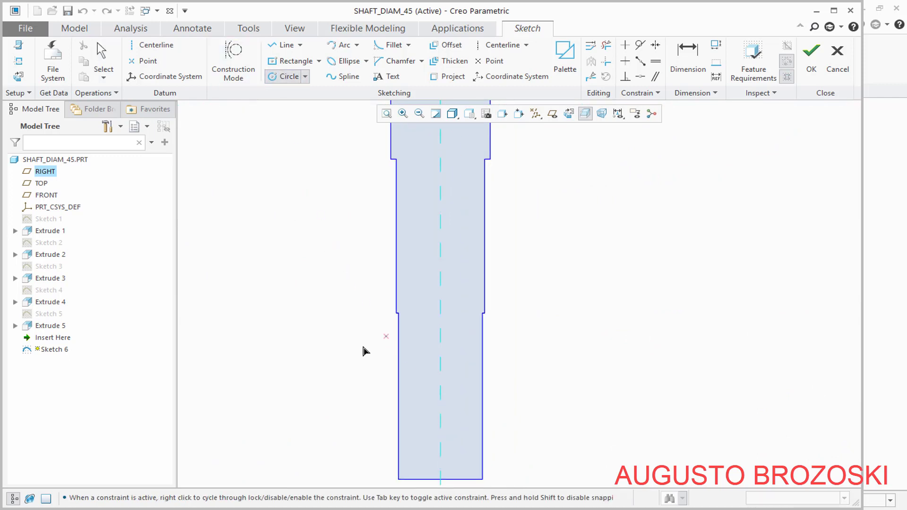
scroll(394, 406, "up", 1)
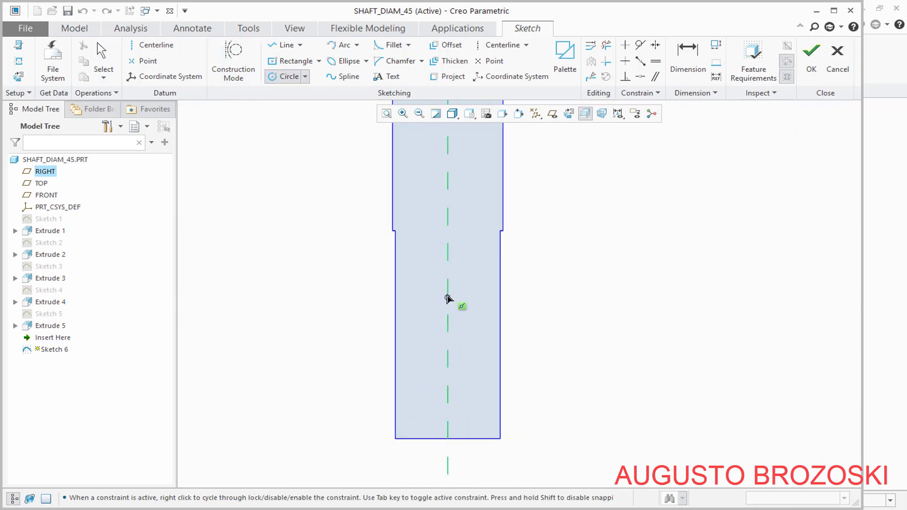
left_click(449, 279)
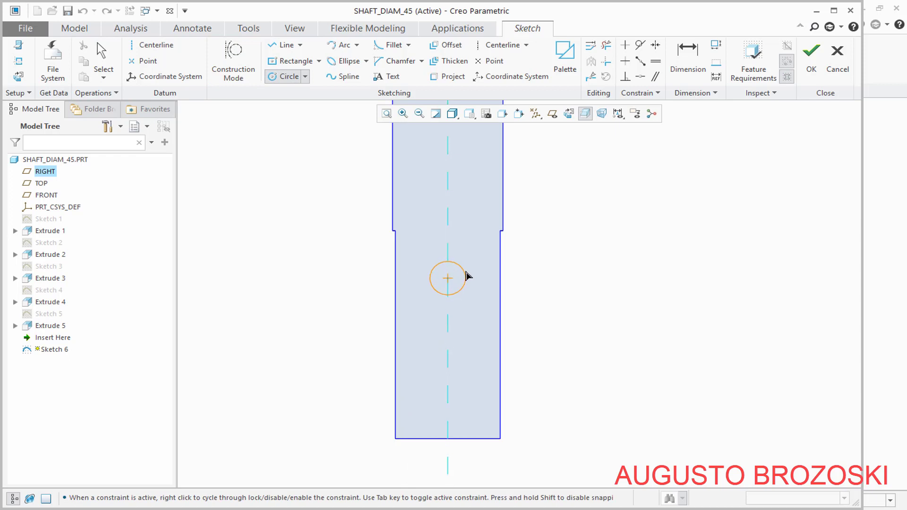
left_click(467, 280)
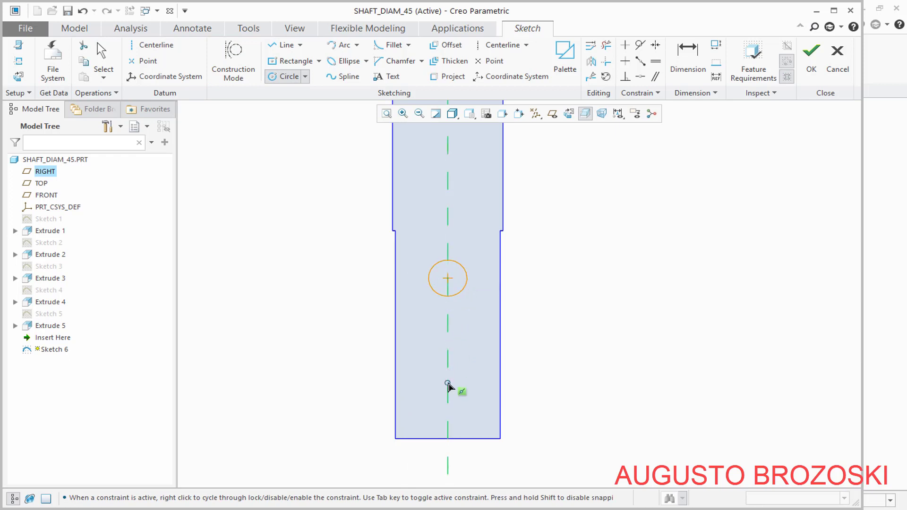
left_click(448, 390)
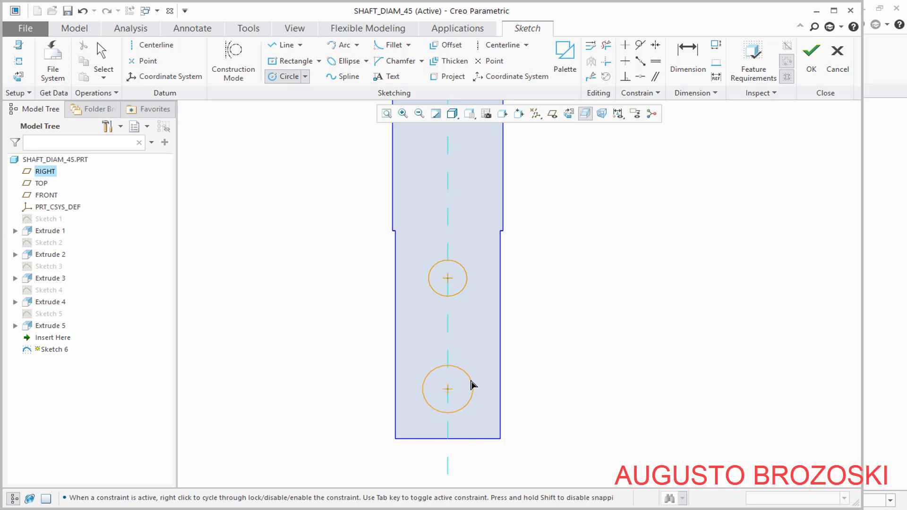
left_click(467, 385)
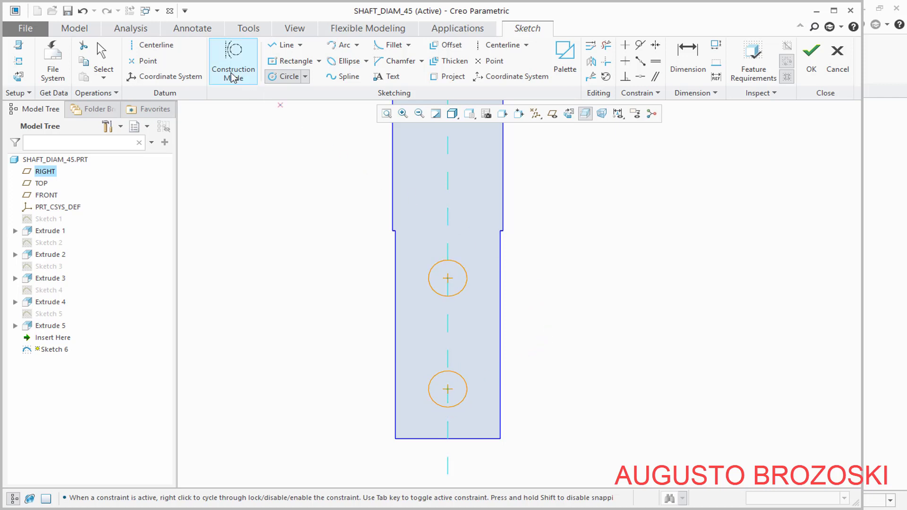
Connect the two circles with a vertical tangent line on each side to outline the keyway slot
left_click(284, 46)
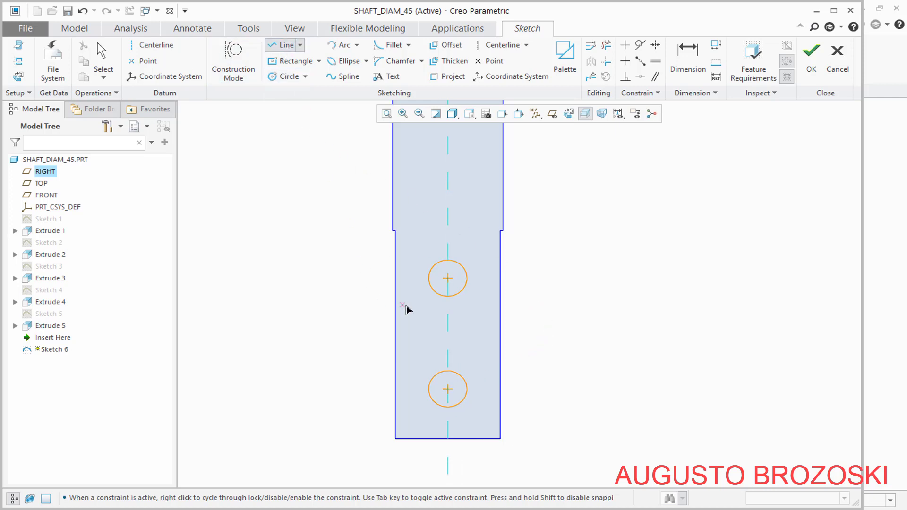
left_click(428, 279)
left_click(429, 352)
left_click(428, 389)
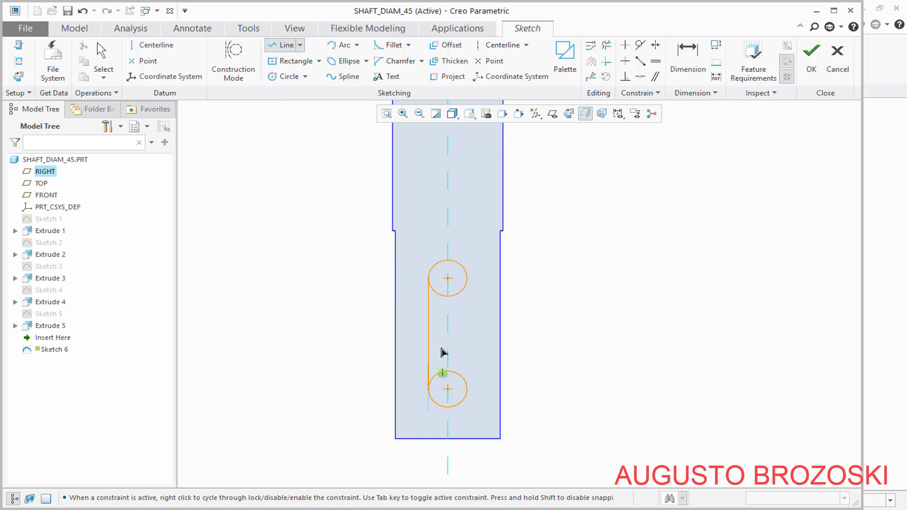
middle_click(555, 297)
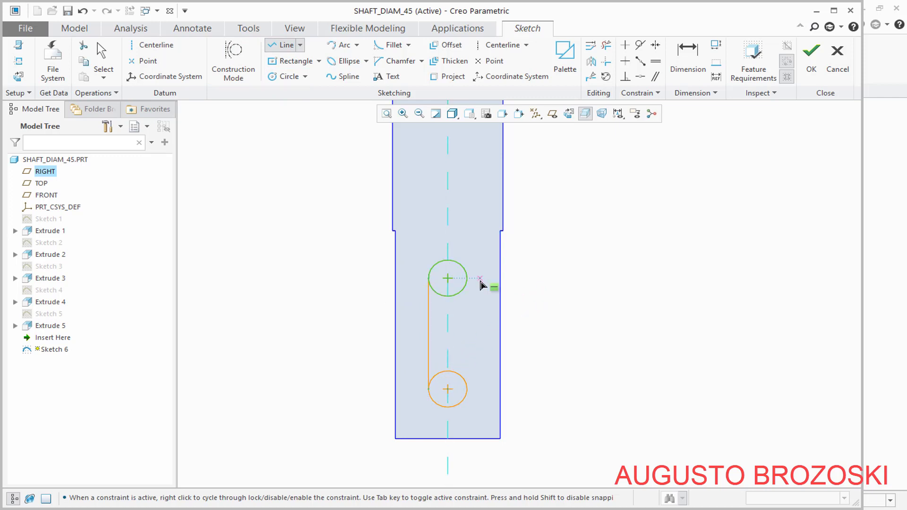
left_click(467, 279)
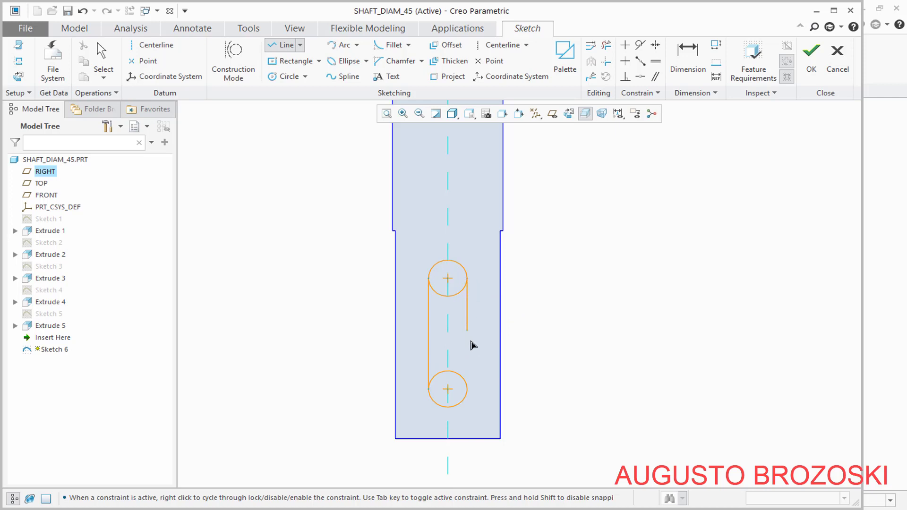
left_click(467, 389)
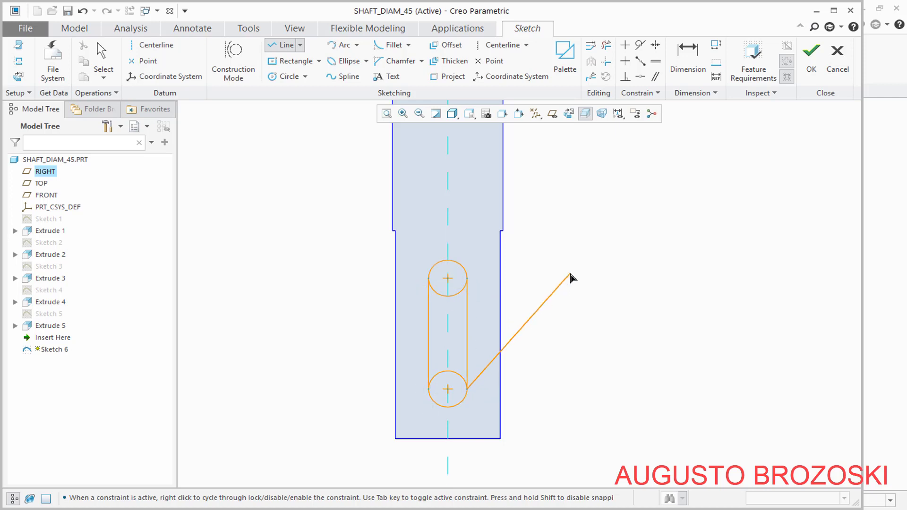
scroll(573, 277, "down", 2)
middle_click(603, 312)
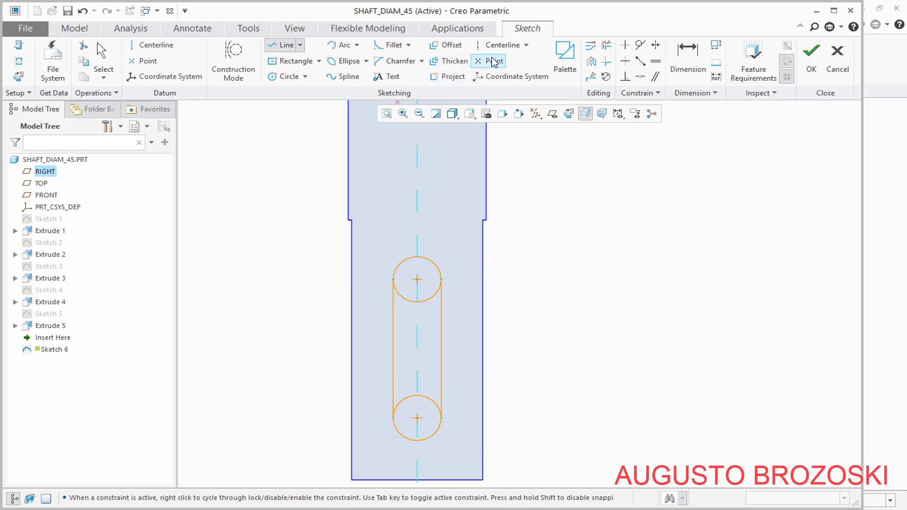
Trim the inner halves of both circles, leaving a closed slot profile with rounded ends
left_click(607, 47)
scroll(418, 406, "down", 3)
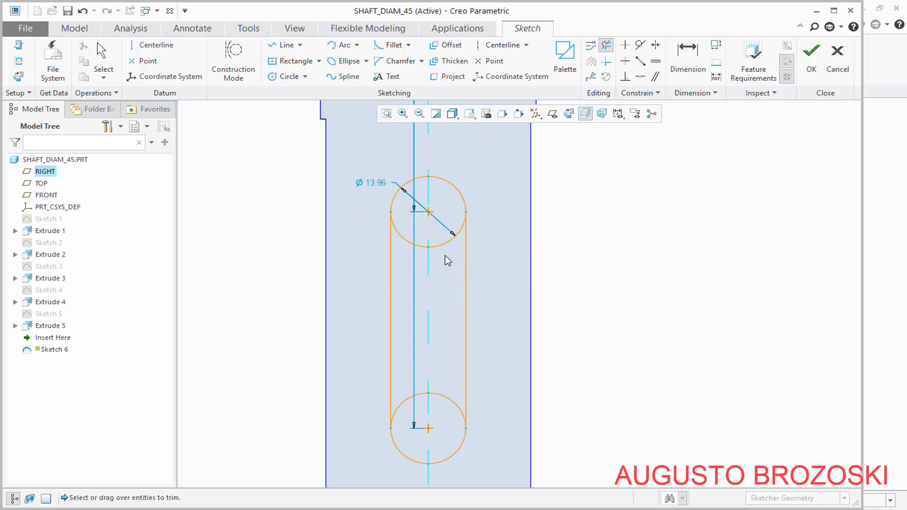
left_click_drag(438, 236, 444, 403)
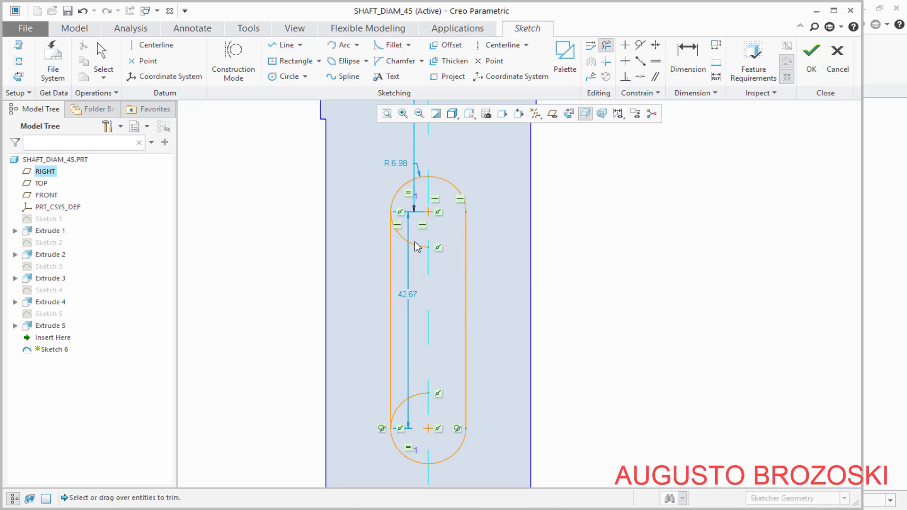
left_click_drag(416, 232, 417, 407)
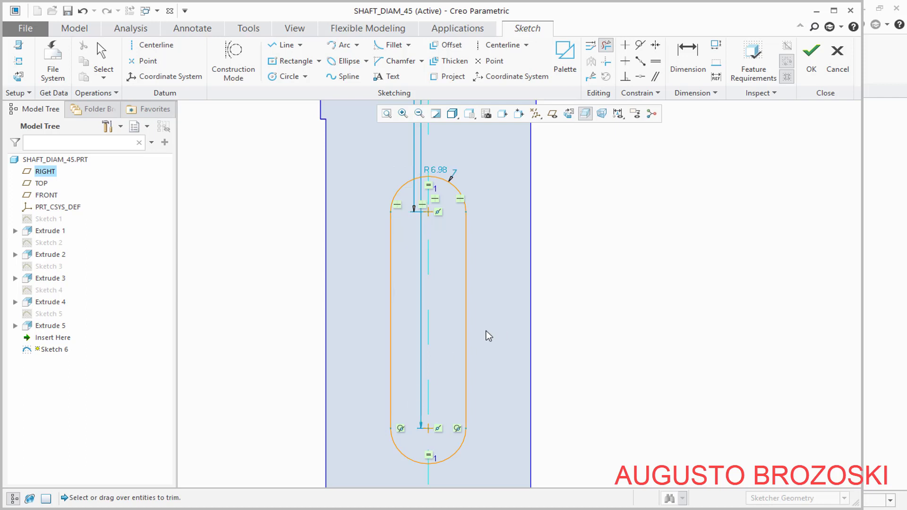
scroll(470, 333, "up", 2)
scroll(585, 289, "up", 1)
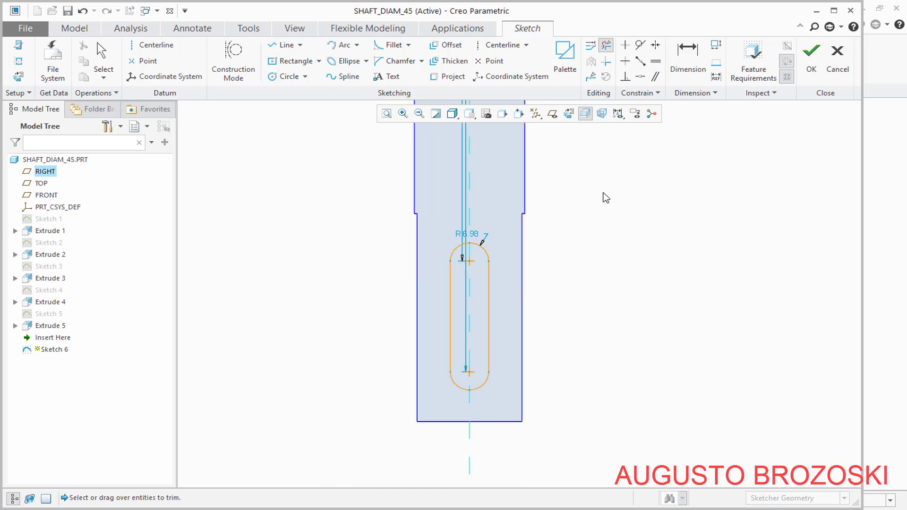
Dimension the distance from the shaft's end edge to the nearest slot arc centre and set it to 15 mm
left_click(687, 57)
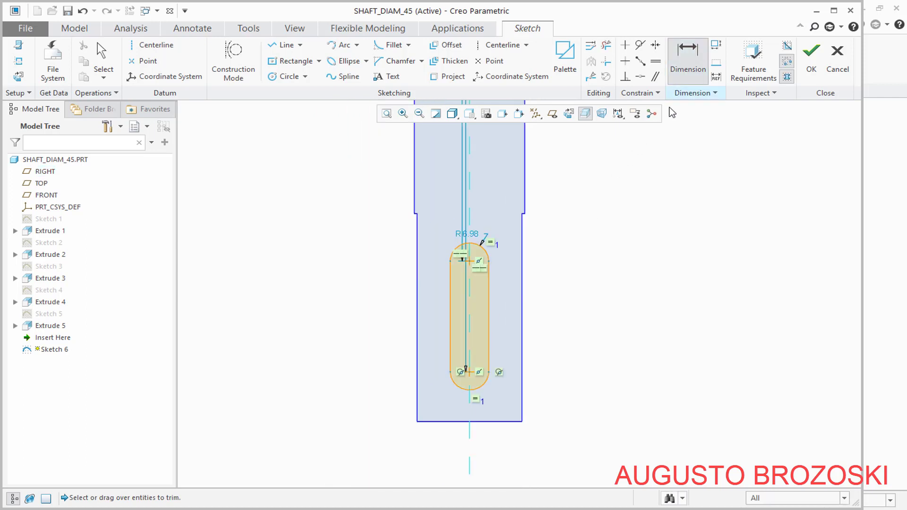
left_click(488, 421)
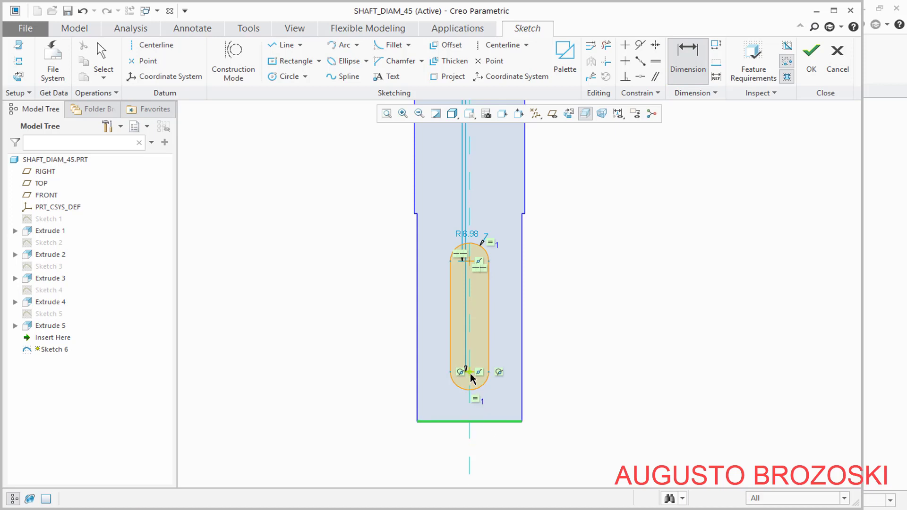
left_click(470, 376)
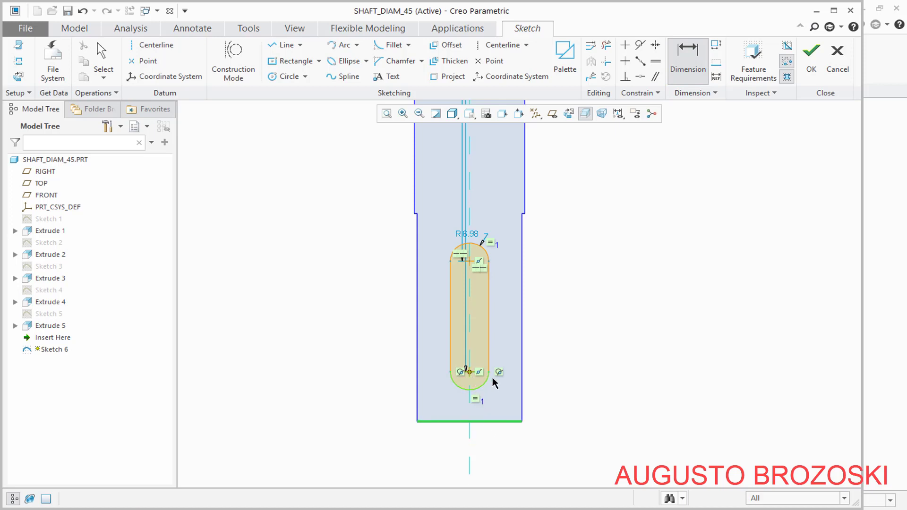
middle_click(576, 390)
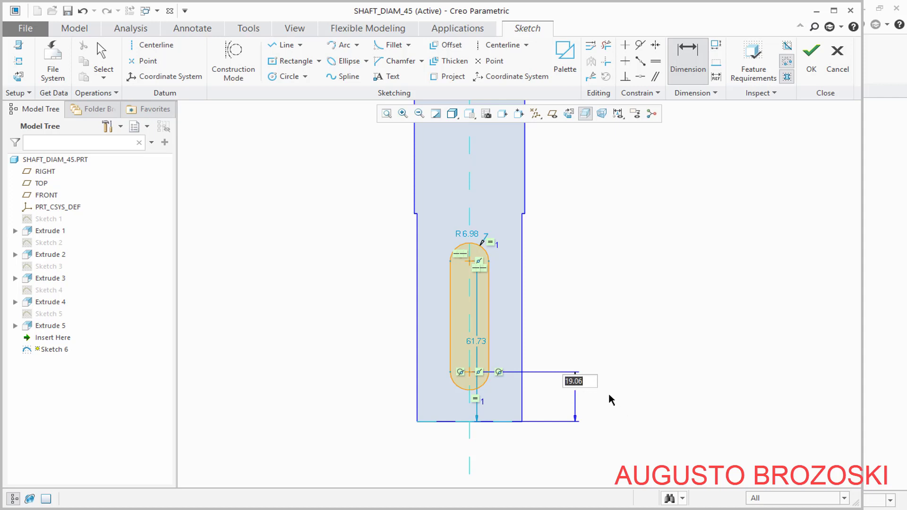
type("15")
key("Return")
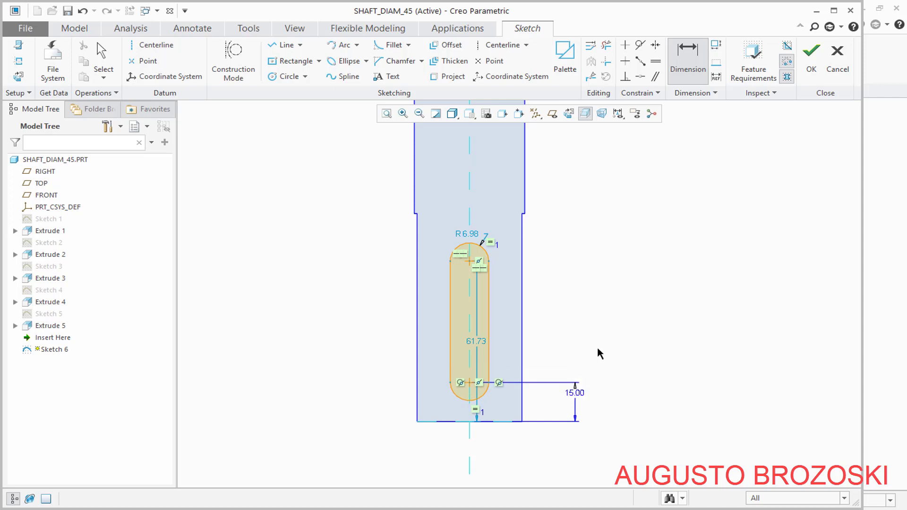
Dimension the spacing between the slot's two arc centres as 53 mm
left_click(469, 382)
left_click(469, 260)
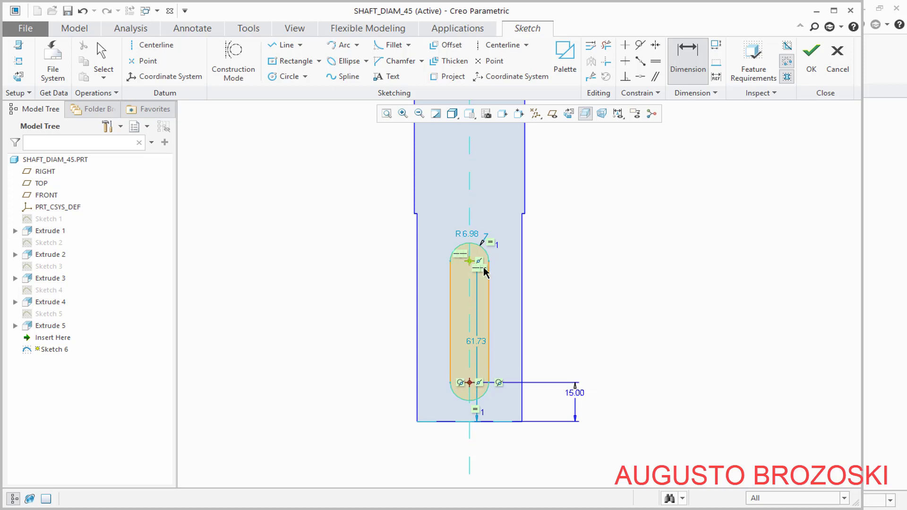
middle_click(572, 314)
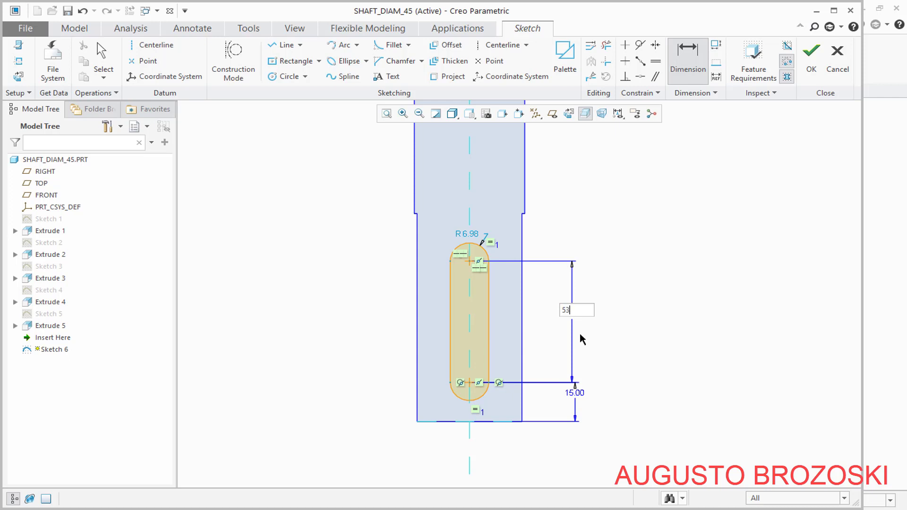
key("Return")
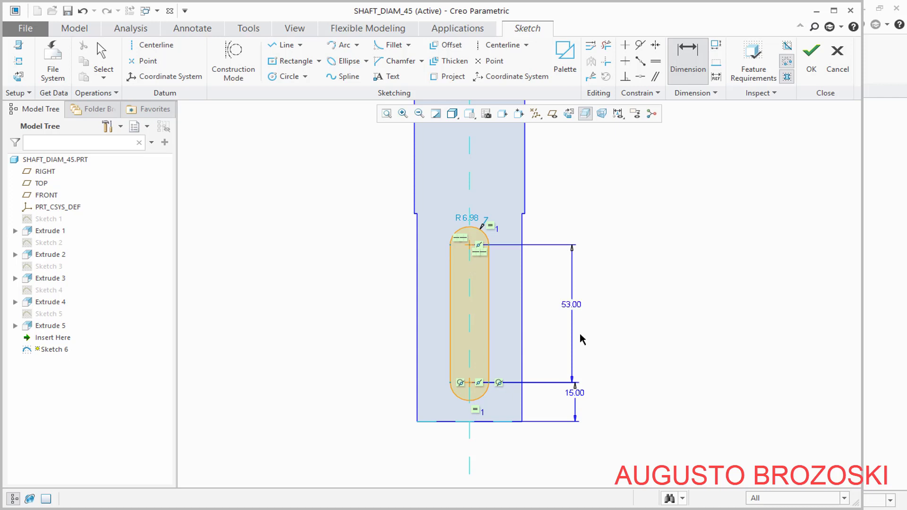
middle_click(613, 186)
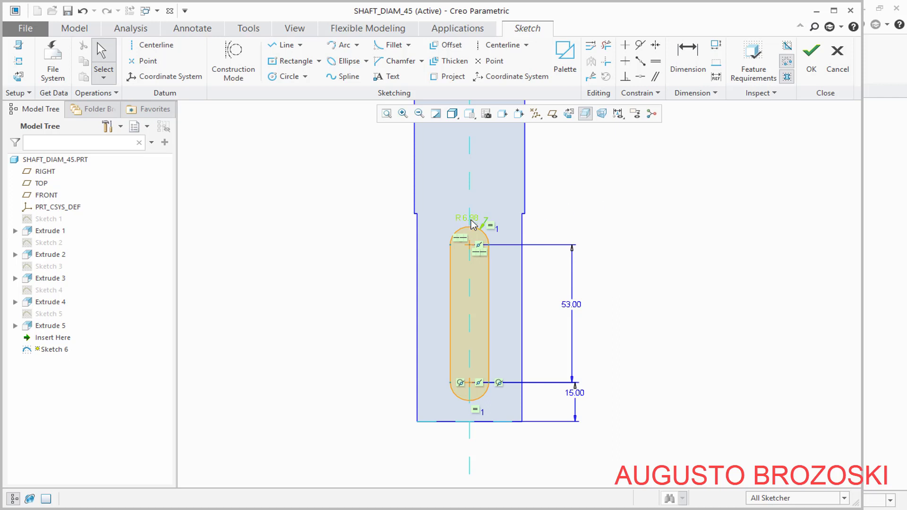
Move the slot's radius dimension clear of the shaft and set the radius to 5 mm
left_click_drag(476, 222, 588, 196)
double_click(588, 196)
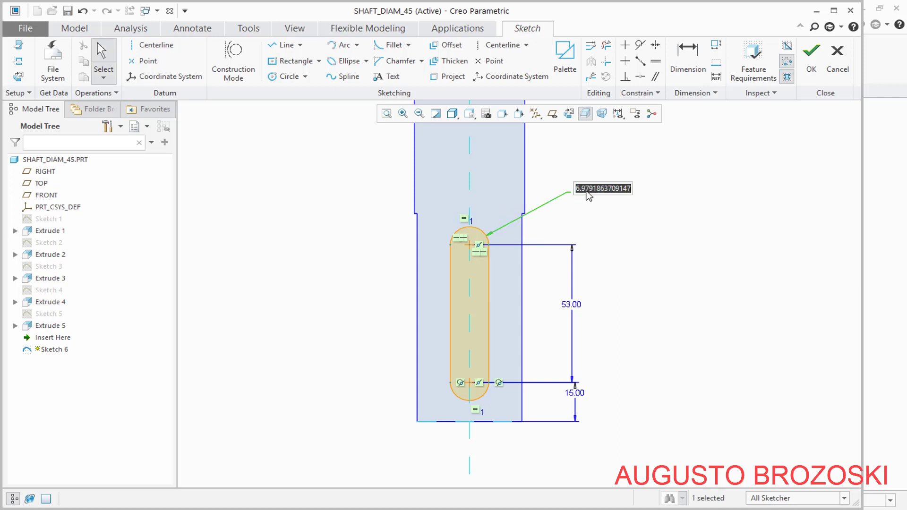
type("5")
key("Return")
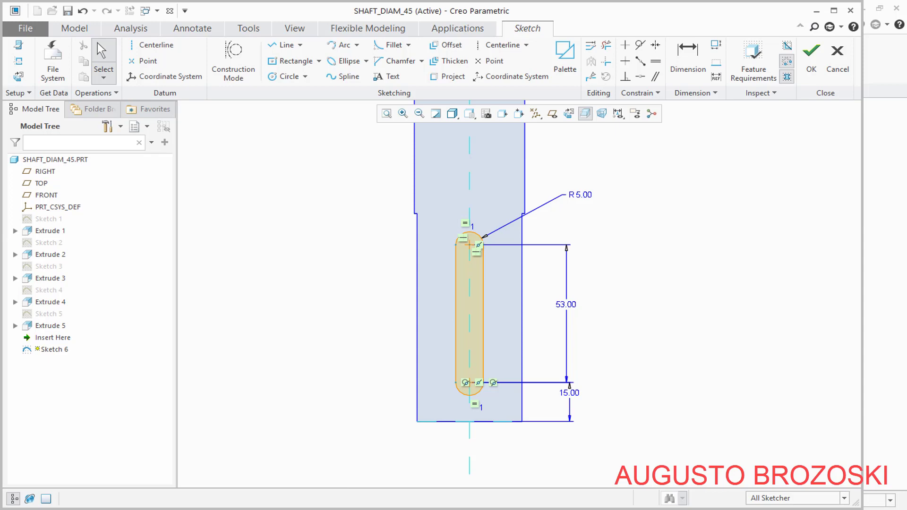
Check the keyway dimensions in the PDF drawing, return to Creo and finish the slot sketch
key("alt+Tab")
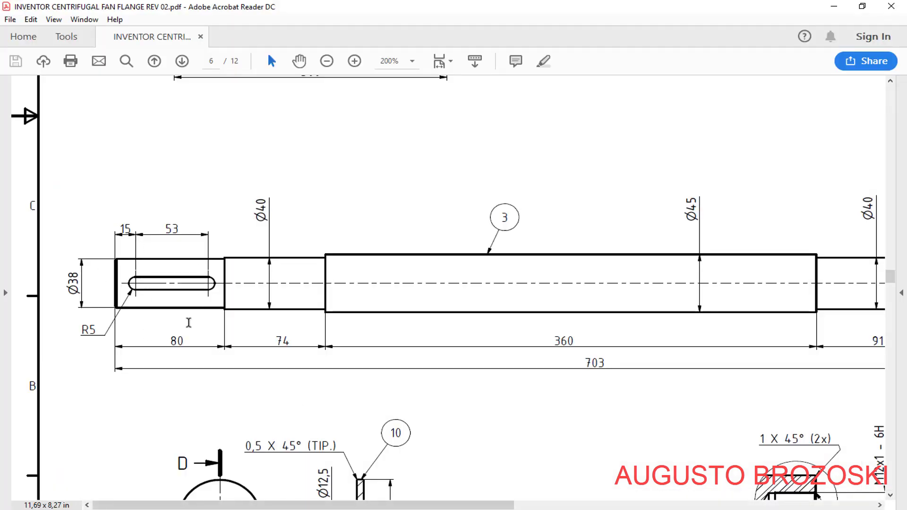
left_click(833, 7)
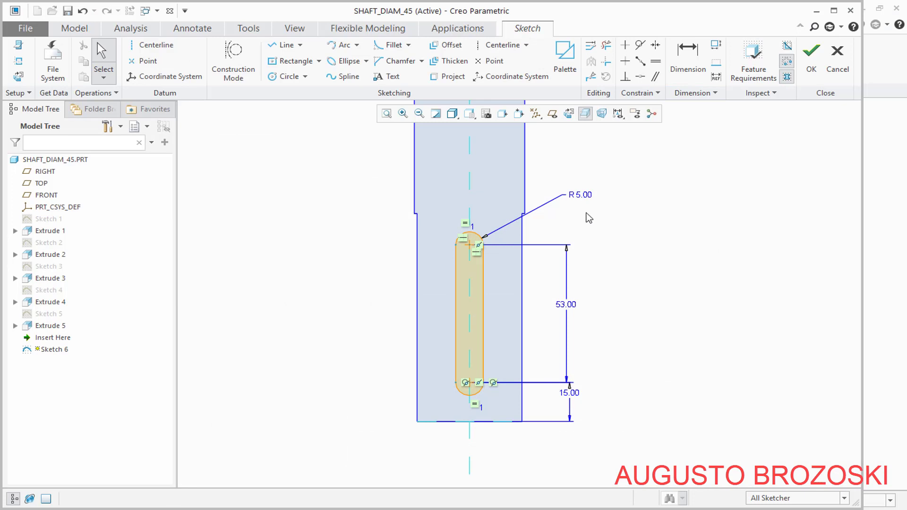
left_click(811, 53)
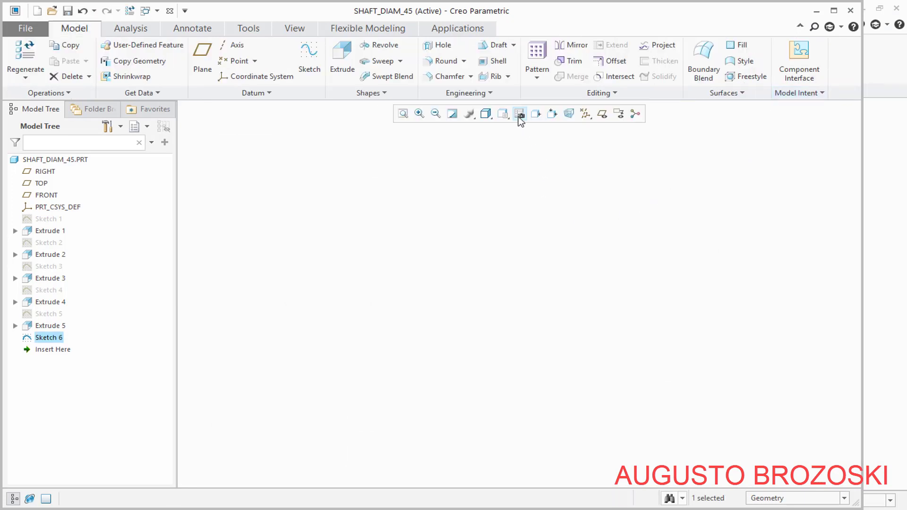
Start an extruded cut from the keyway sketch and open the depth choices for its second side
left_click(503, 114)
left_click(545, 127)
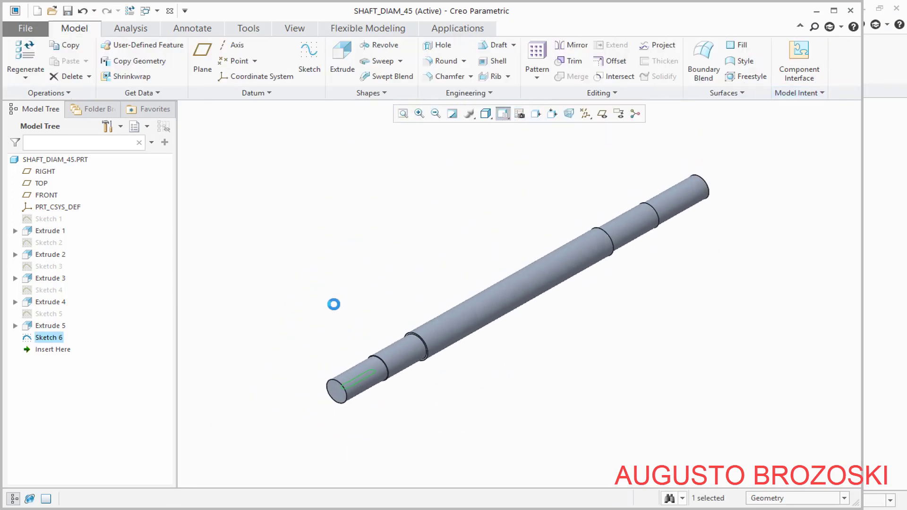
scroll(330, 406, "down", 2)
scroll(399, 395, "down", 3)
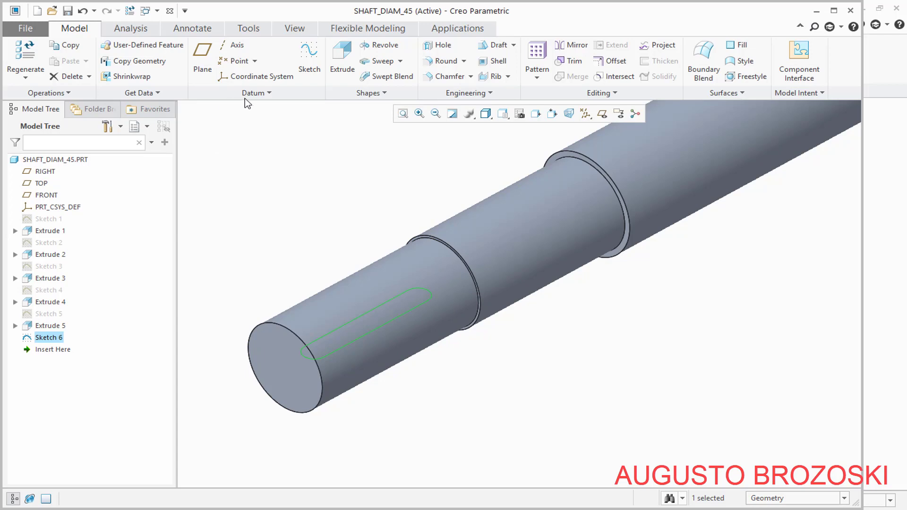
left_click(342, 58)
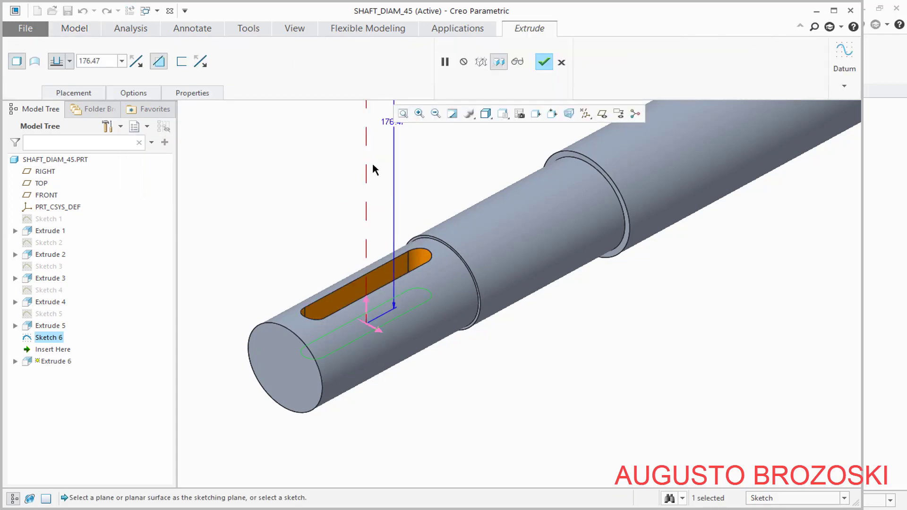
middle_click_drag(311, 271, 320, 265)
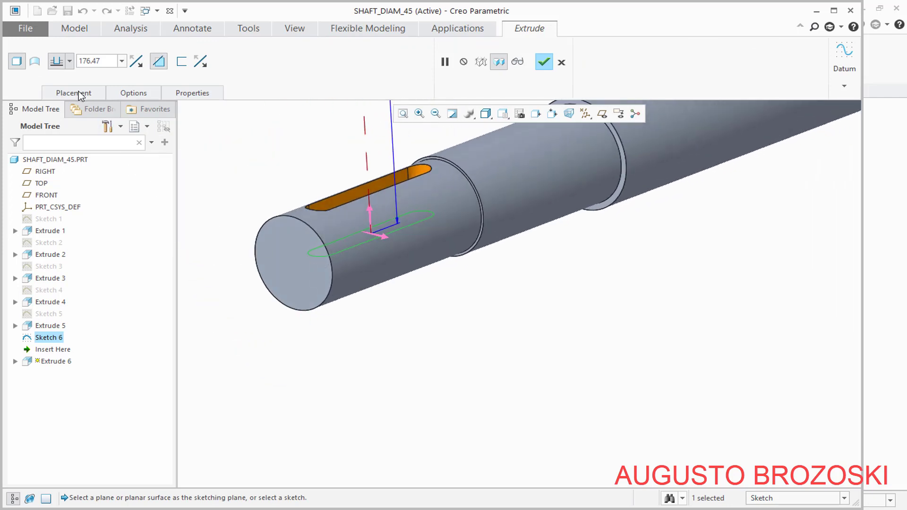
left_click(135, 93)
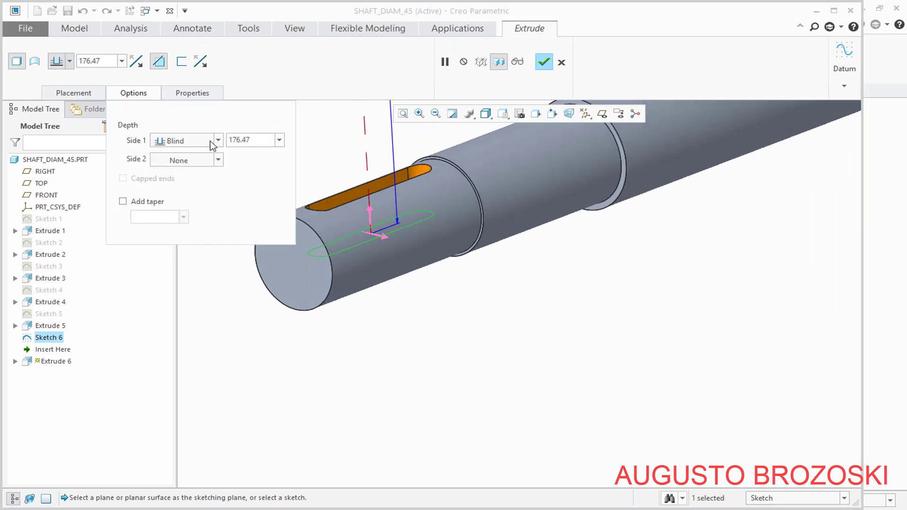
scroll(397, 284, "down", 5)
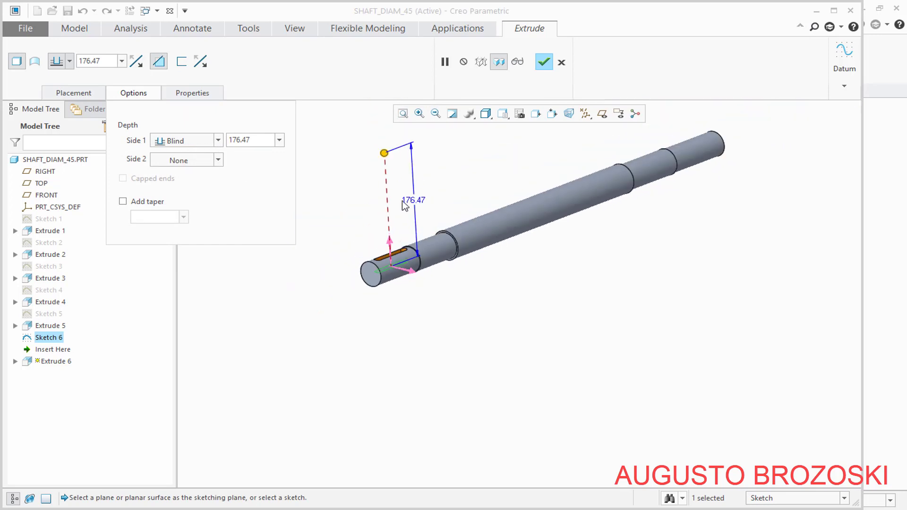
left_click(218, 161)
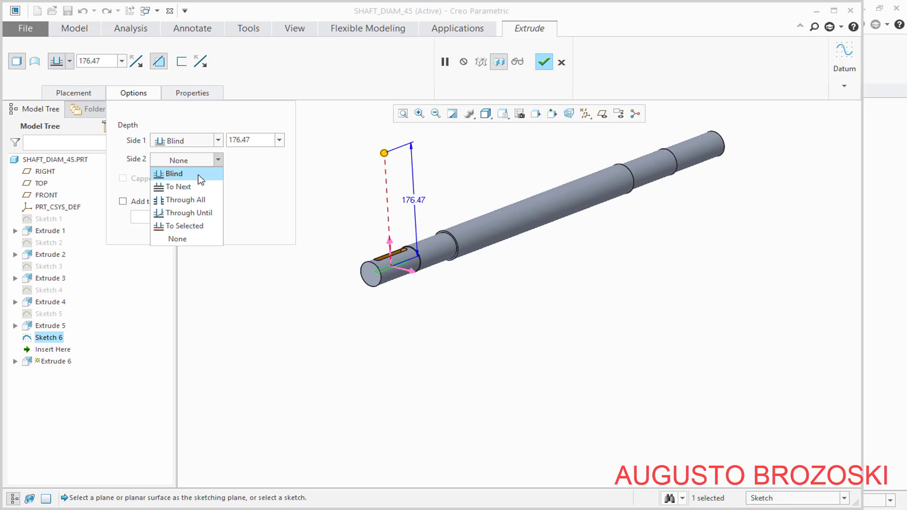
Set Side 2 of the keyway cut to a Blind depth and adjust that depth to 8.70
left_click(197, 174)
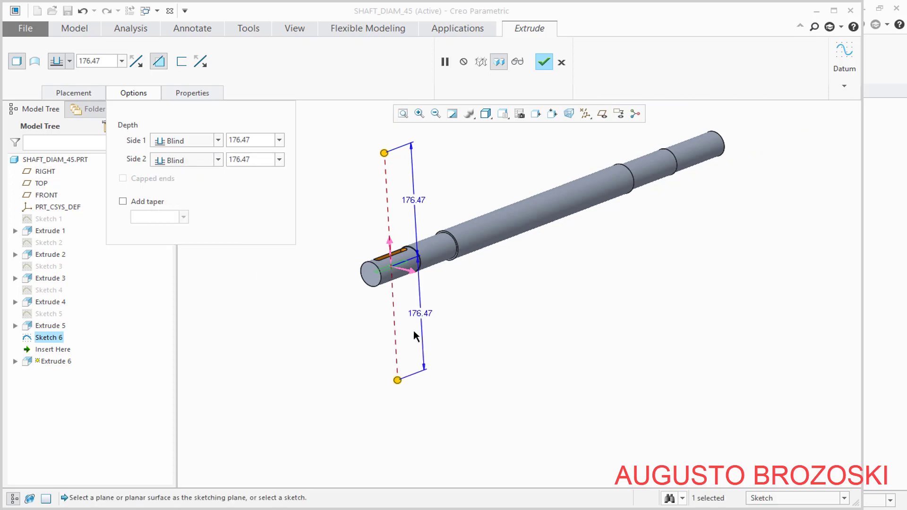
scroll(439, 269, "up", 2)
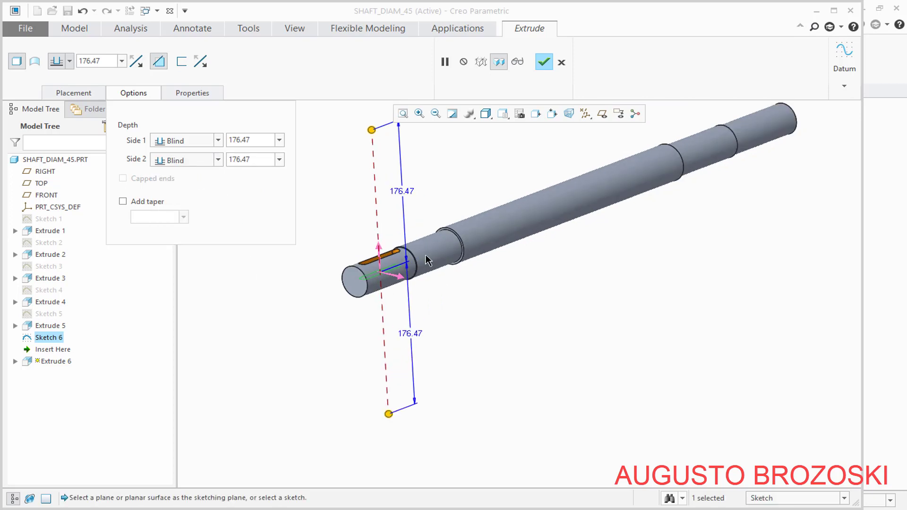
left_click_drag(388, 414, 399, 293)
scroll(394, 303, "up", 3)
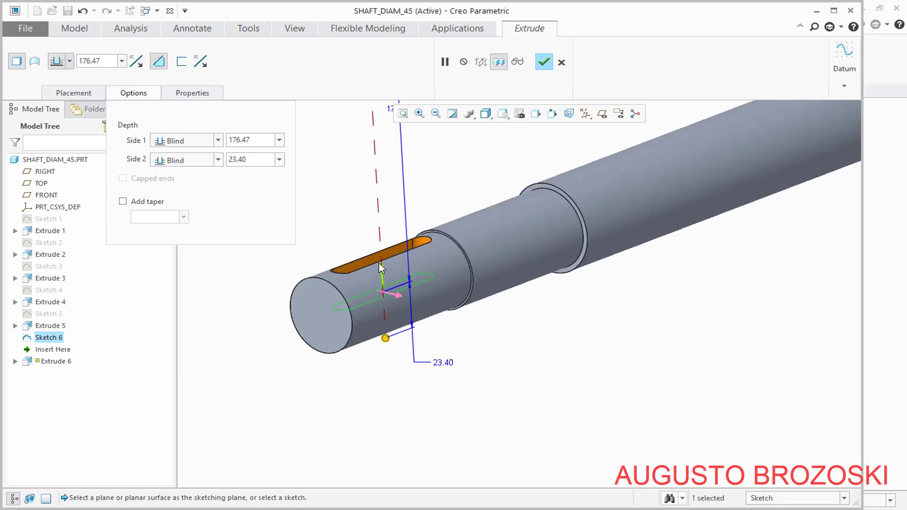
left_click_drag(388, 356, 396, 283)
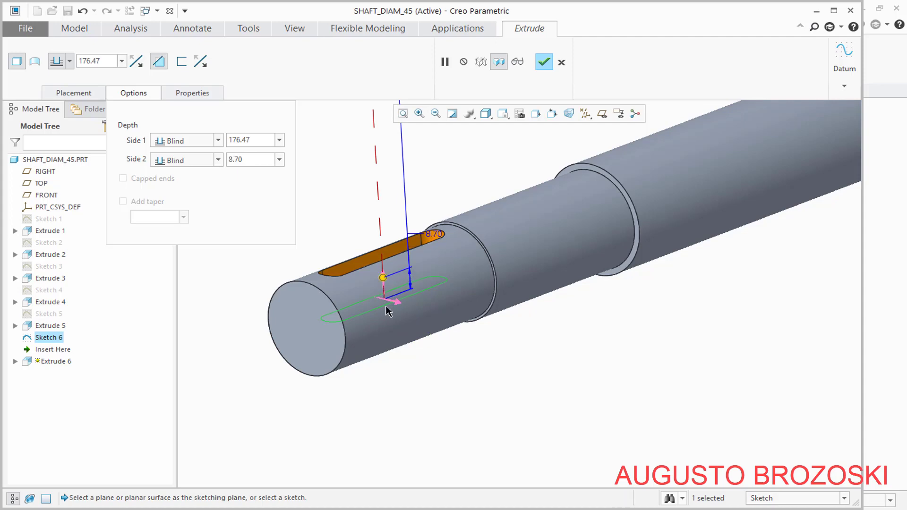
scroll(388, 307, "down", 3)
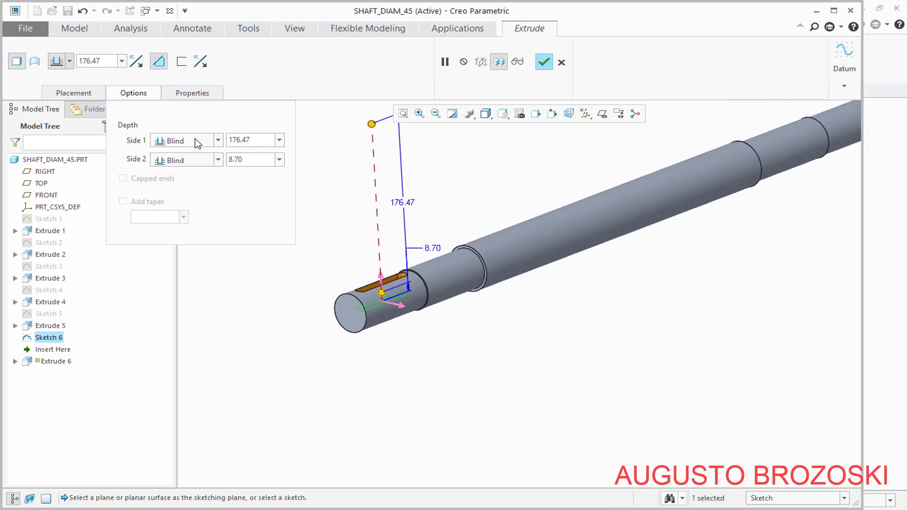
Change the Side 1 depth option of the keyway cut to To Next
left_click(280, 140)
left_click(279, 140)
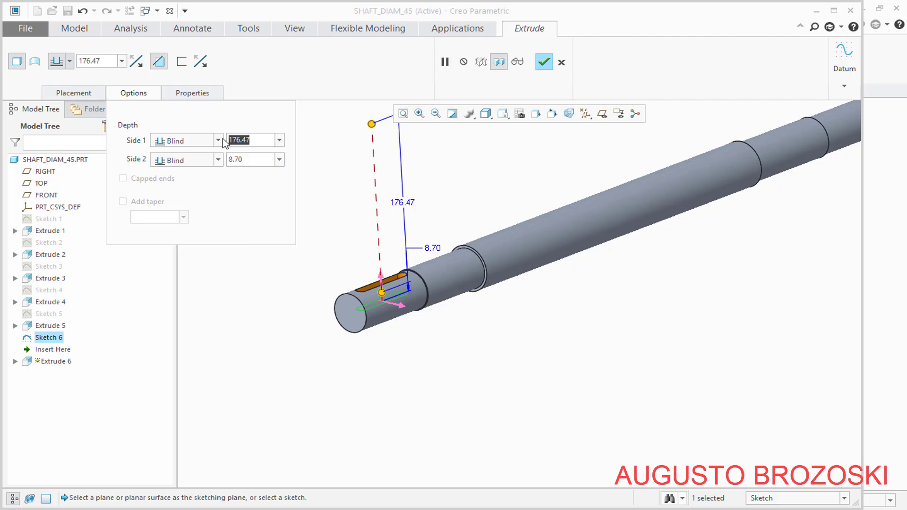
left_click(218, 140)
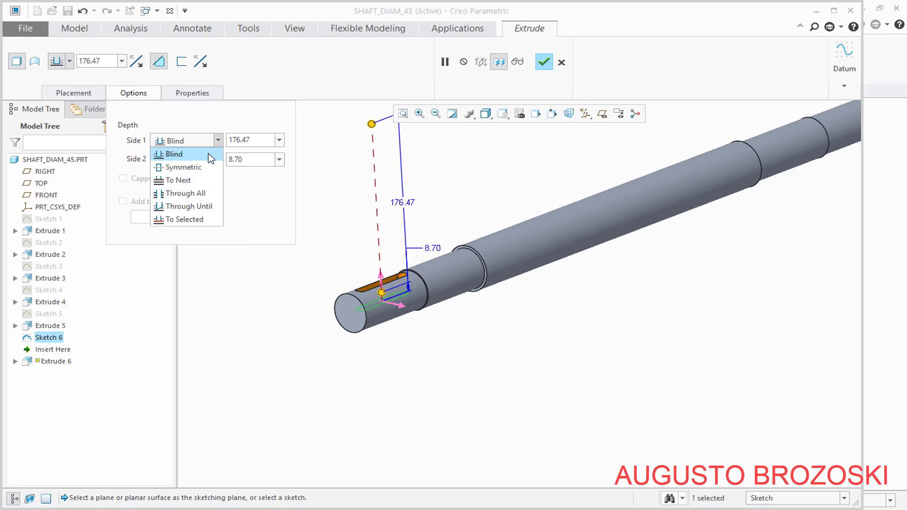
left_click(204, 181)
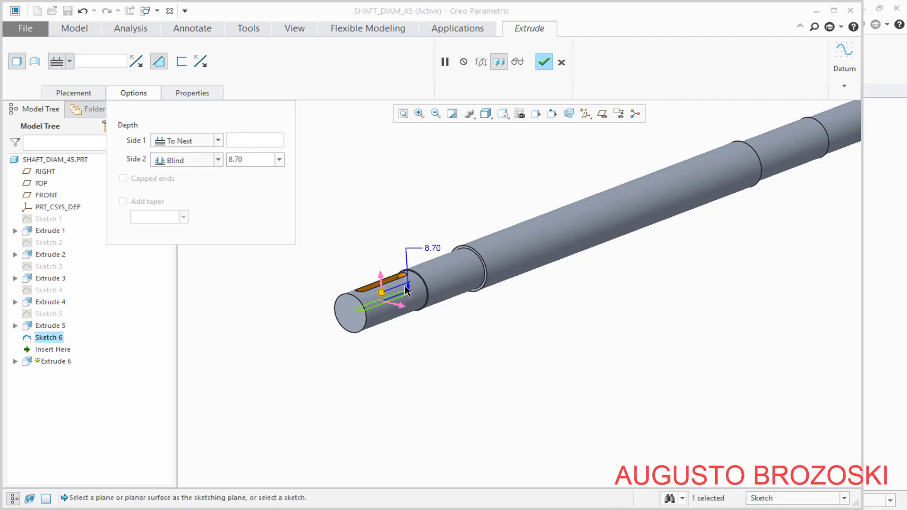
scroll(392, 278, "up", 4)
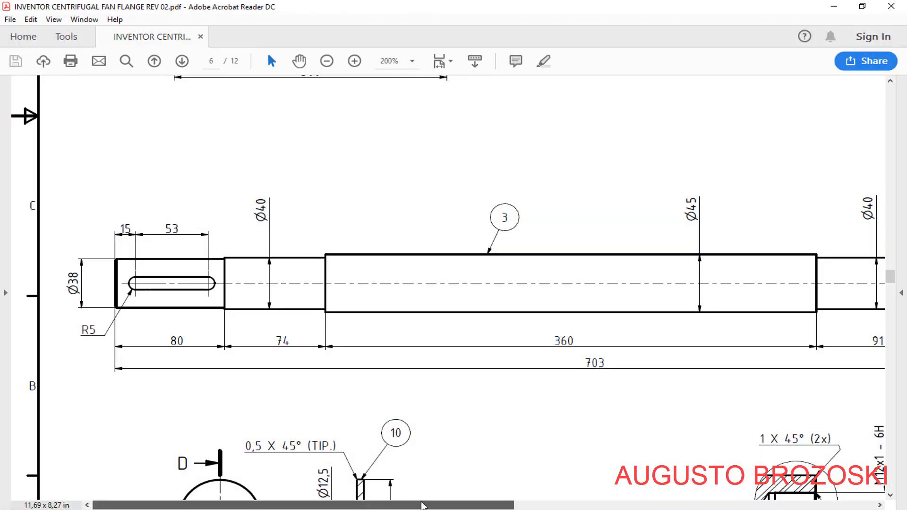
Check section B-B in the PDF drawing, then set the keyway cut's Side 2 depth to 14 in Creo and complete the extrude
left_click_drag(422, 506, 750, 505)
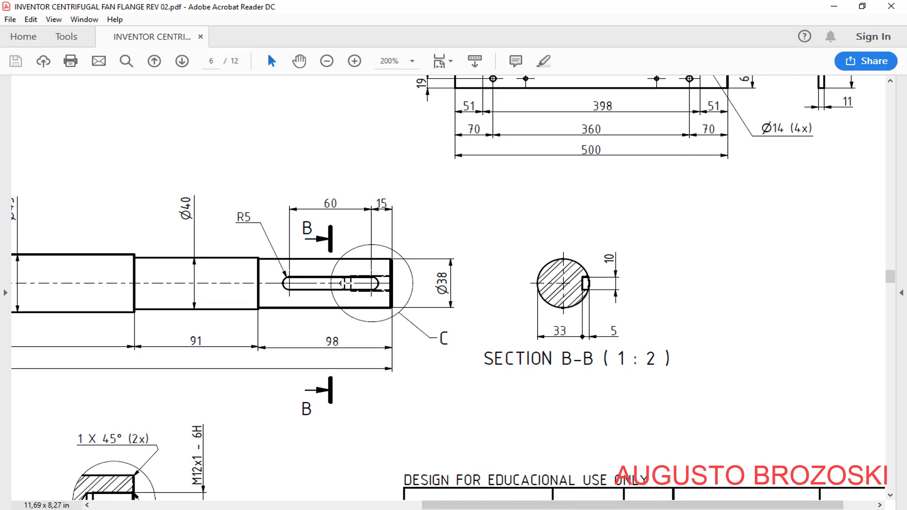
left_click(364, 460)
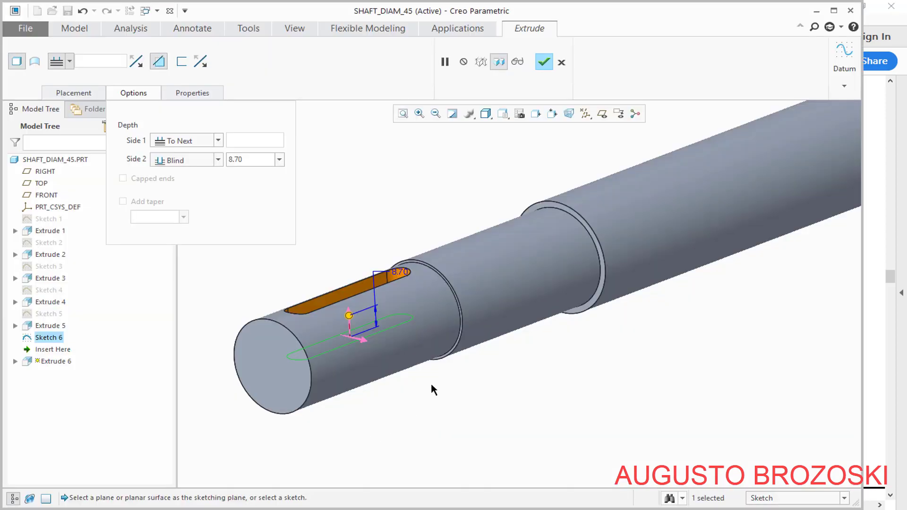
double_click(399, 272)
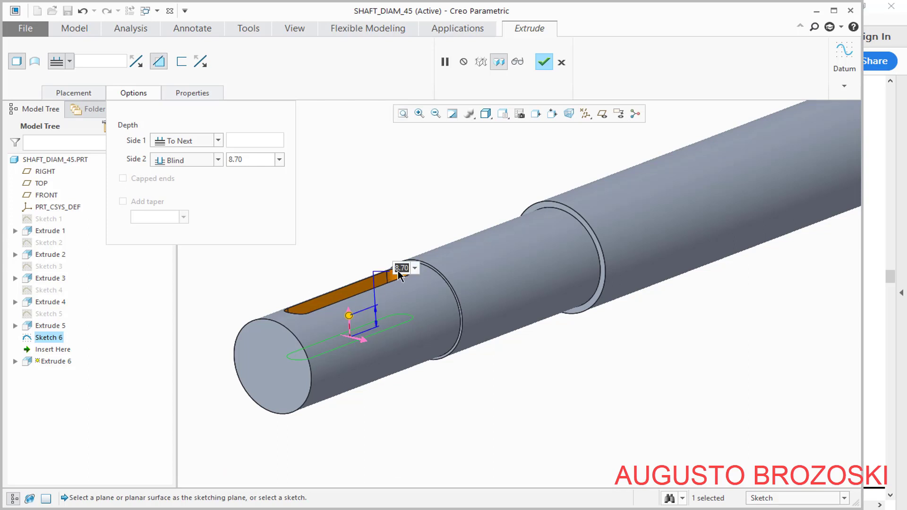
type("14")
key("Return")
middle_click_drag(294, 308, 332, 346)
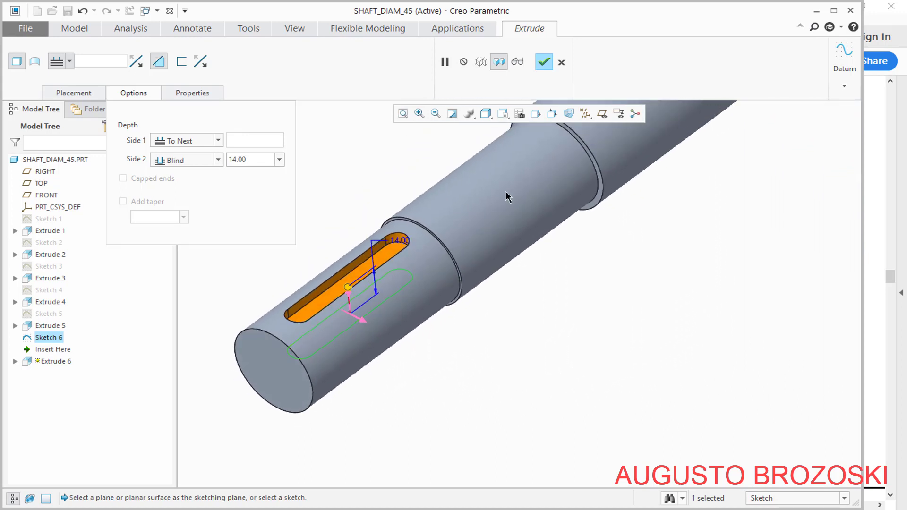
scroll(327, 239, "up", 2)
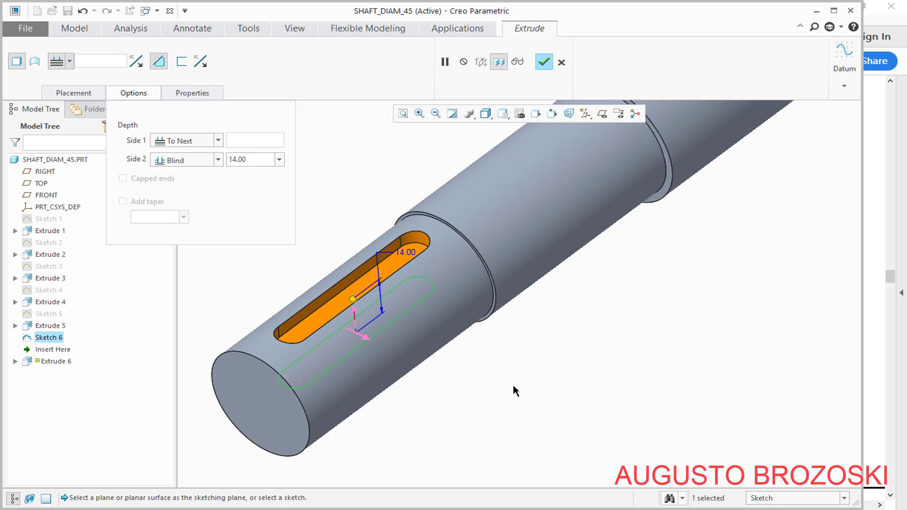
left_click(543, 63)
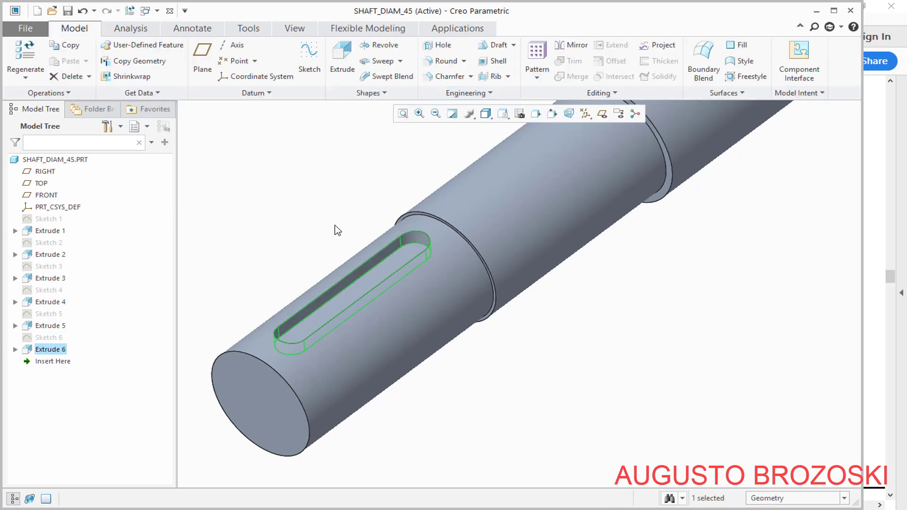
Return the shaft to its standard orientation and save the part
left_click(337, 230)
middle_click_drag(337, 231, 343, 295)
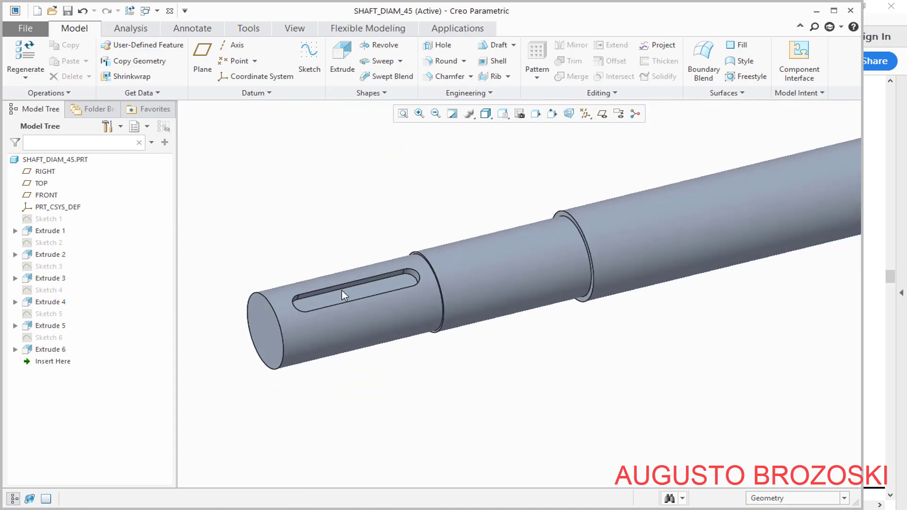
left_click(502, 113)
left_click(530, 126)
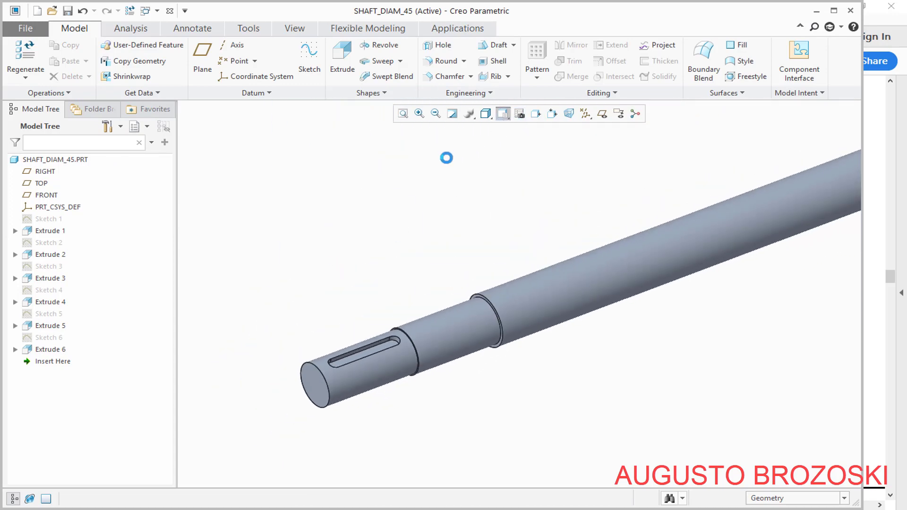
left_click(68, 11)
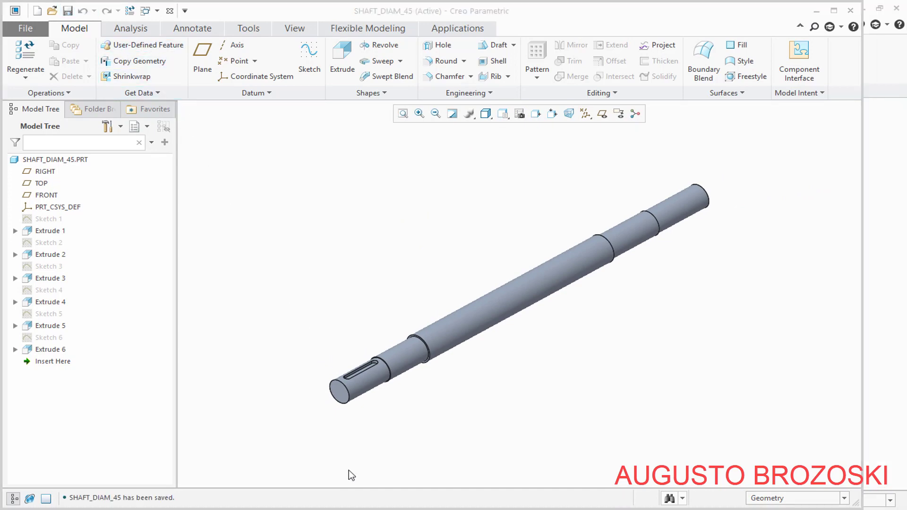
Check the shaft's other keyway in the PDF drawing, then open a new sketch on the TOP datum plane with RIGHT as reference in Creo
left_click(365, 492)
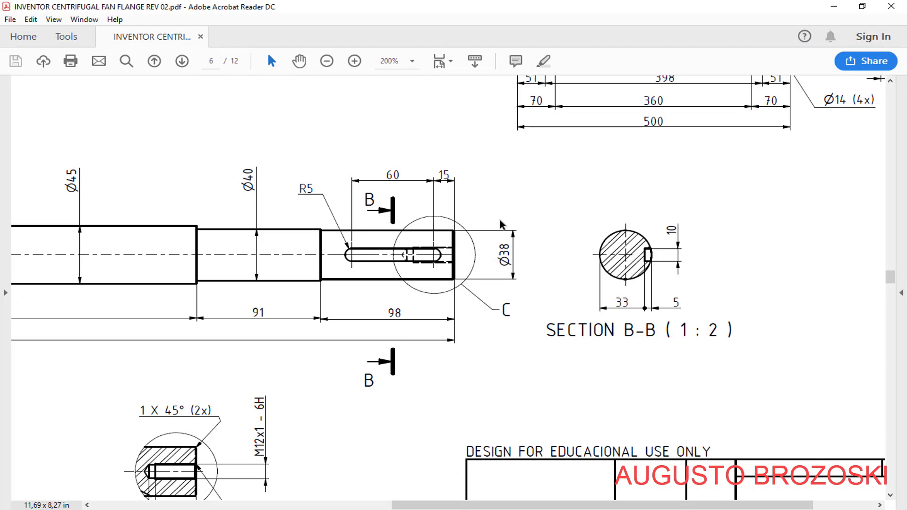
left_click(833, 6)
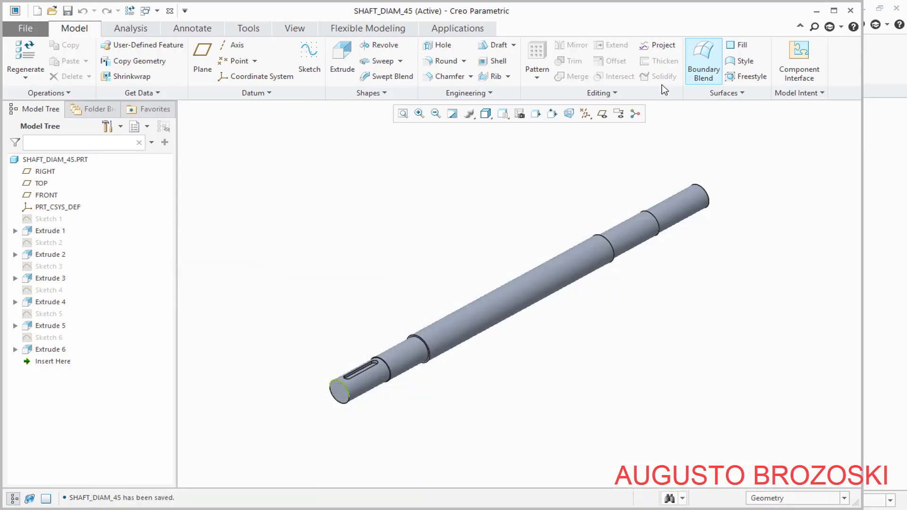
left_click(309, 56)
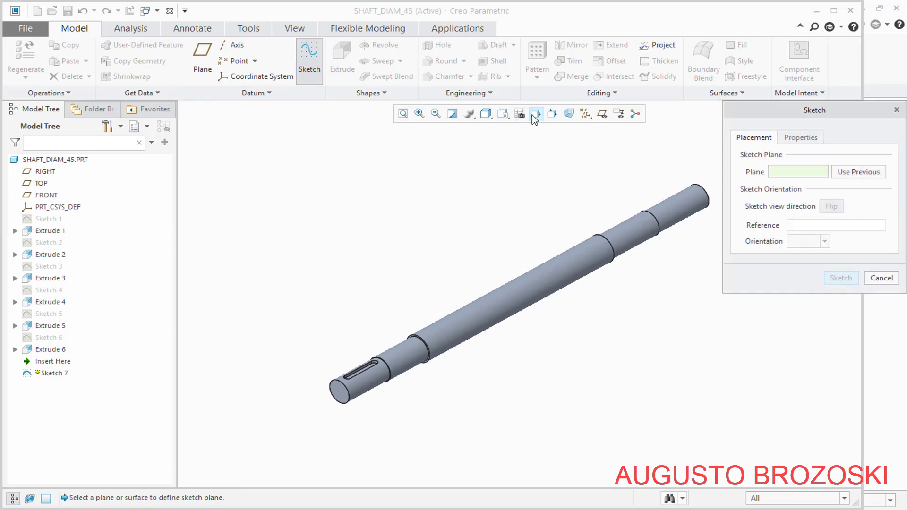
left_click(602, 114)
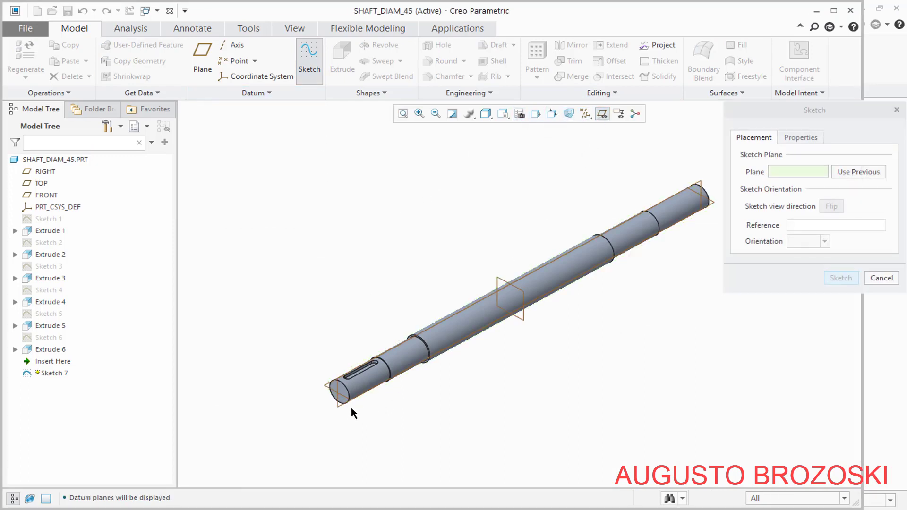
scroll(303, 373, "up", 3)
left_click(305, 373)
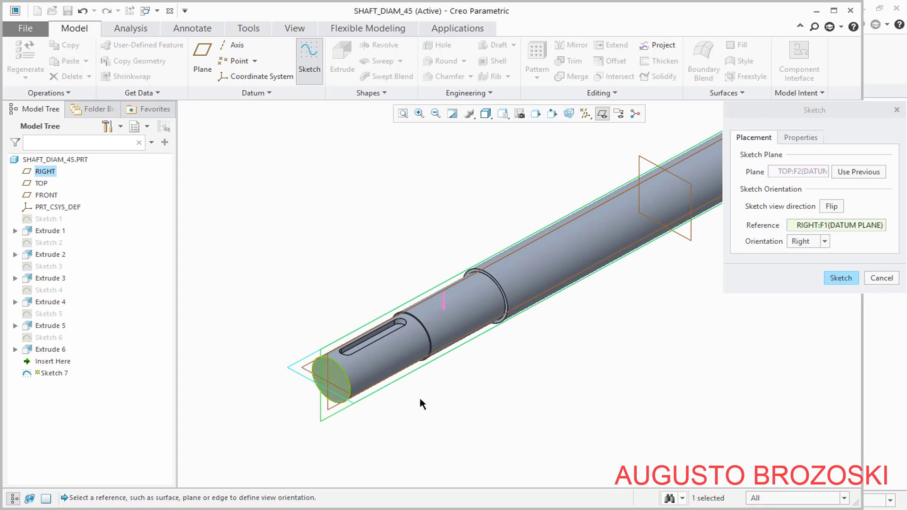
scroll(458, 404, "down", 1)
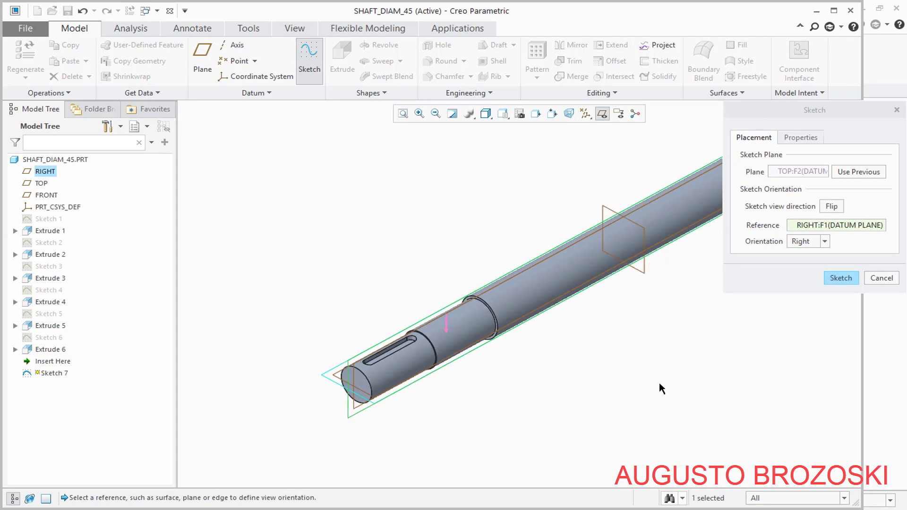
left_click(832, 281)
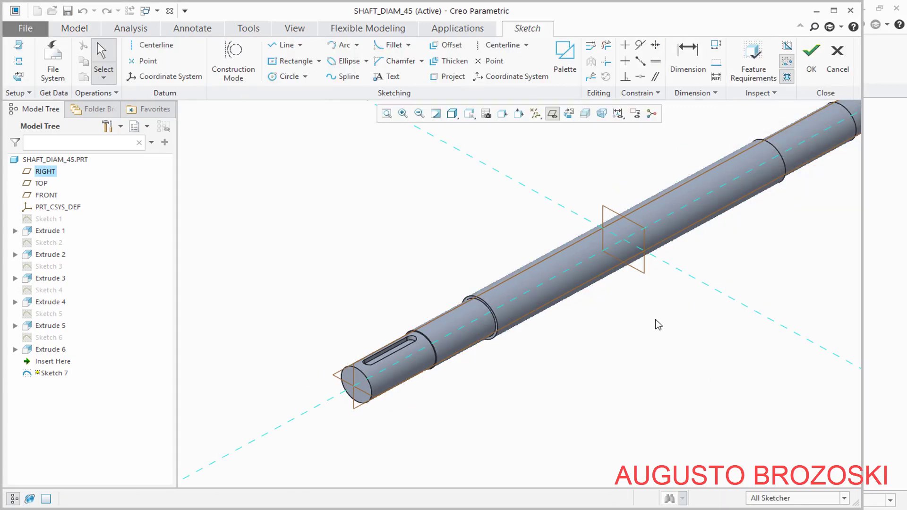
Hide the datum planes, clip the model at the sketch plane and orient the sketch view to 2D
left_click(552, 113)
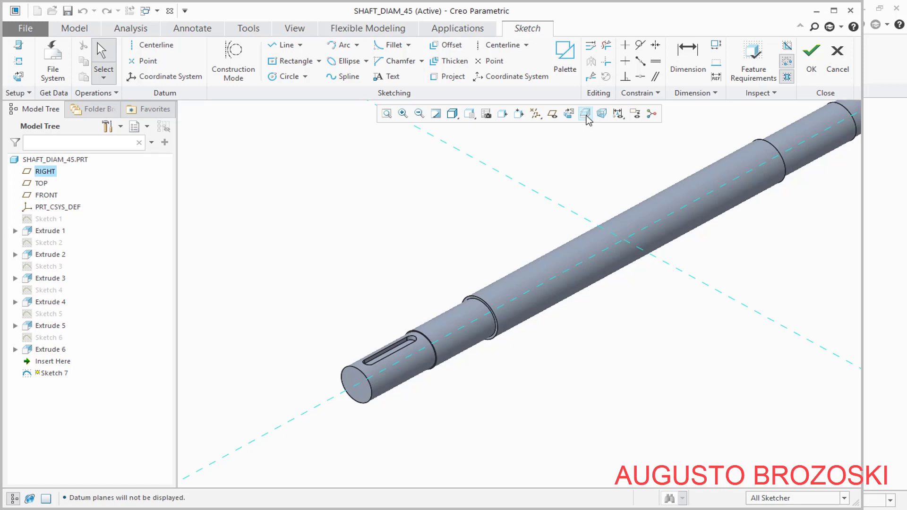
left_click(585, 114)
scroll(485, 261, "down", 3)
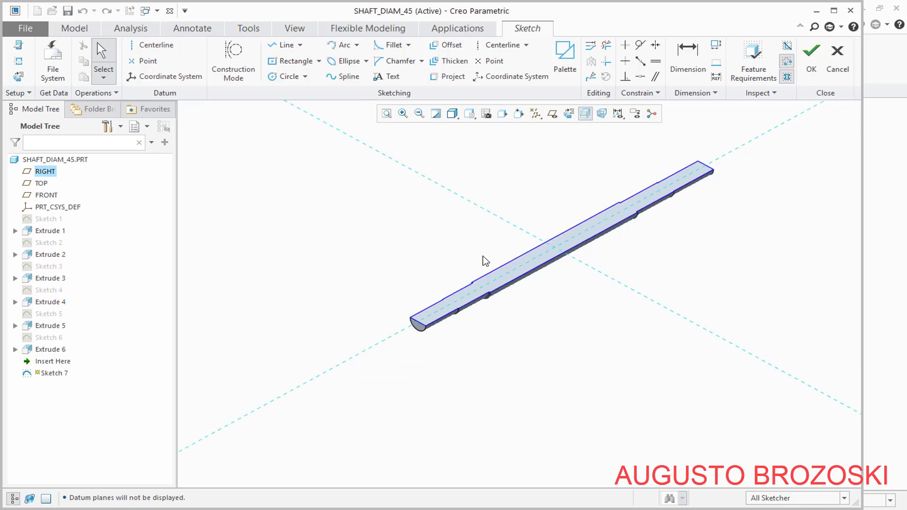
scroll(551, 229, "down", 2)
scroll(632, 196, "up", 5)
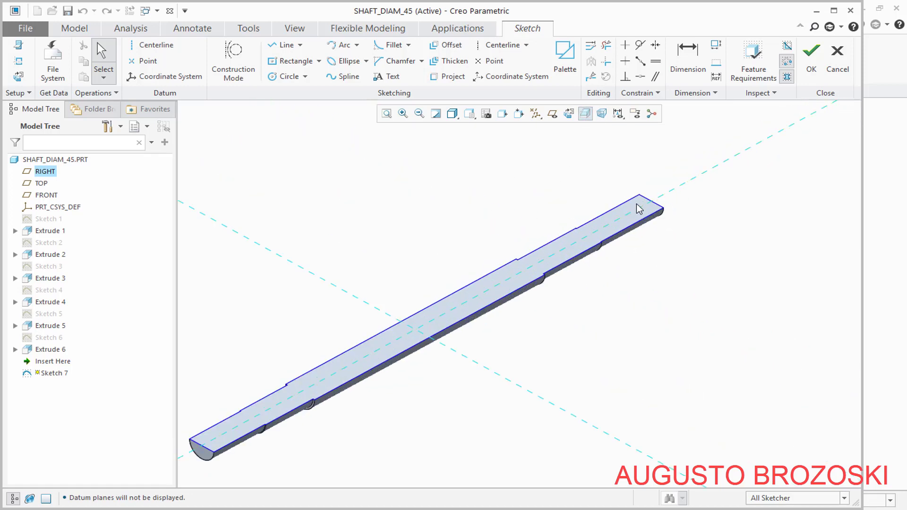
left_click(569, 113)
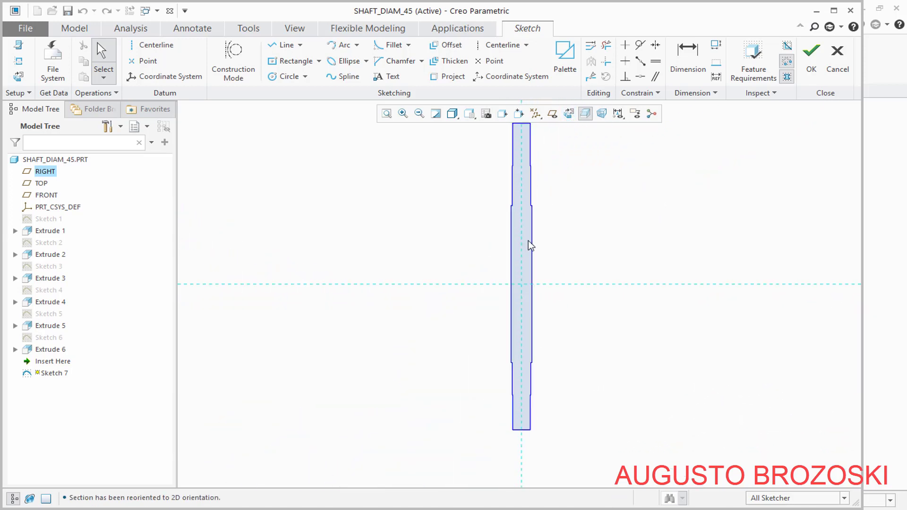
scroll(542, 178, "up", 6)
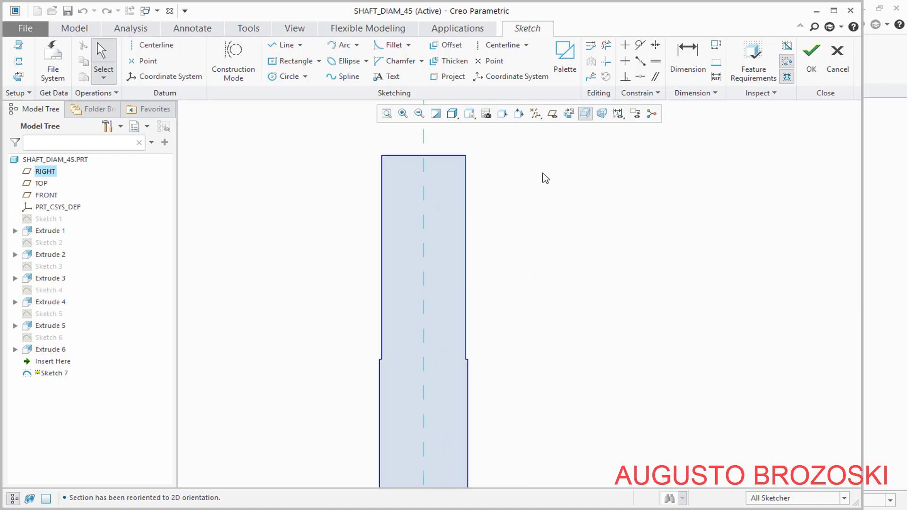
Sketch two equal circles on the shaft's centre axis near its plain end for the second keyway's rounded ends
left_click(286, 77)
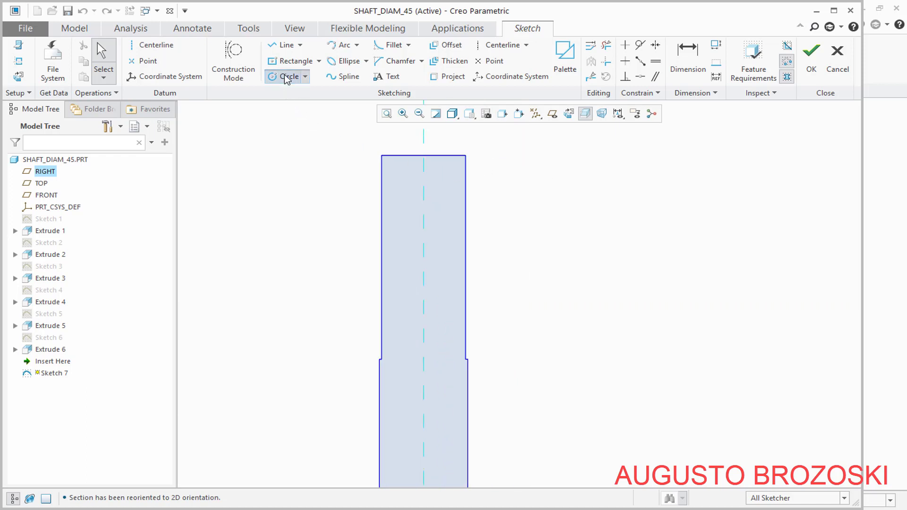
left_click(423, 182)
left_click(439, 197)
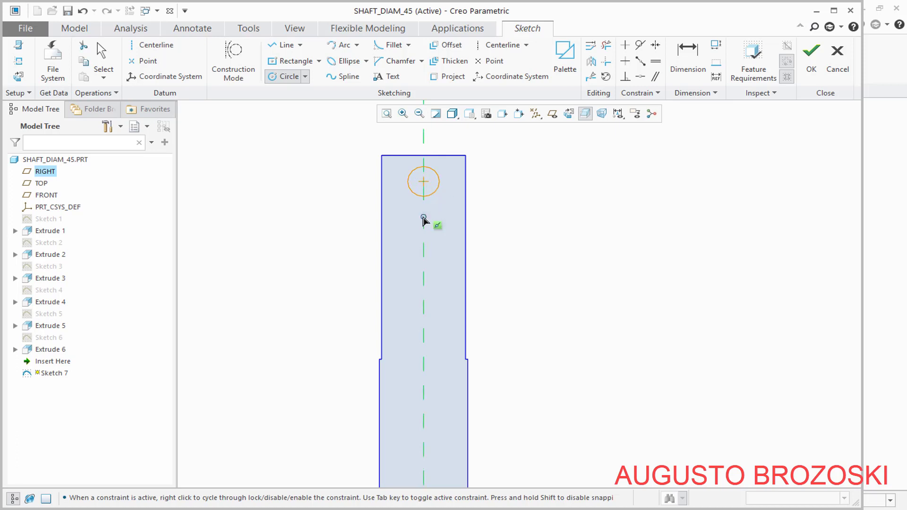
left_click(424, 285)
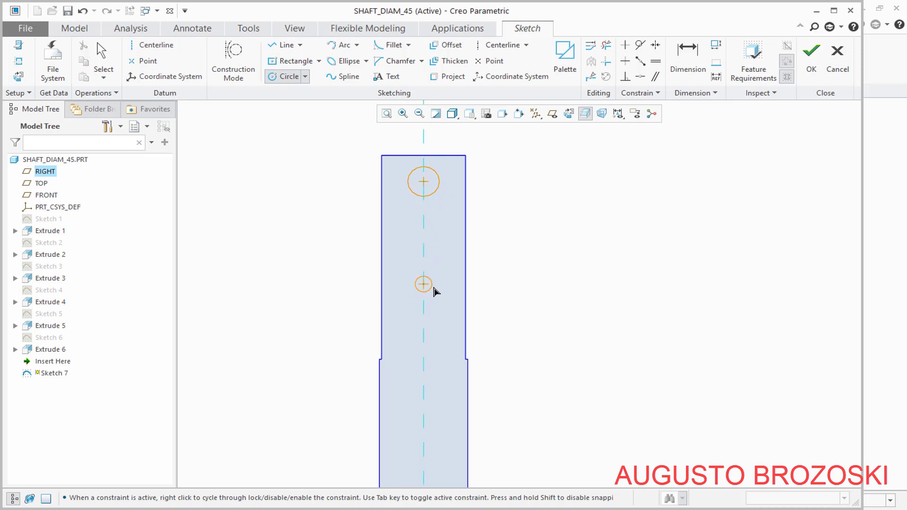
left_click(438, 292)
Sketch two parallel lines along the shaft joining the sides of the two circles into a slot outline
left_click(282, 47)
scroll(420, 183, "up", 2)
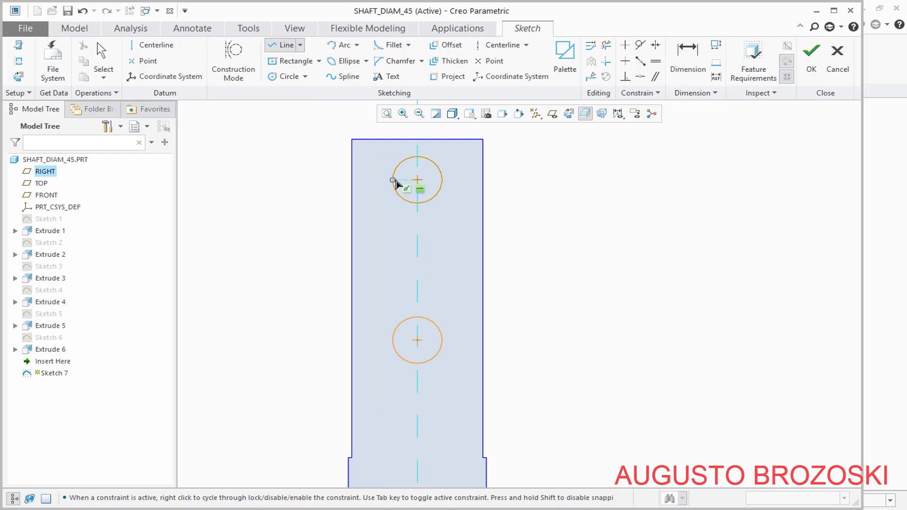
left_click(395, 181)
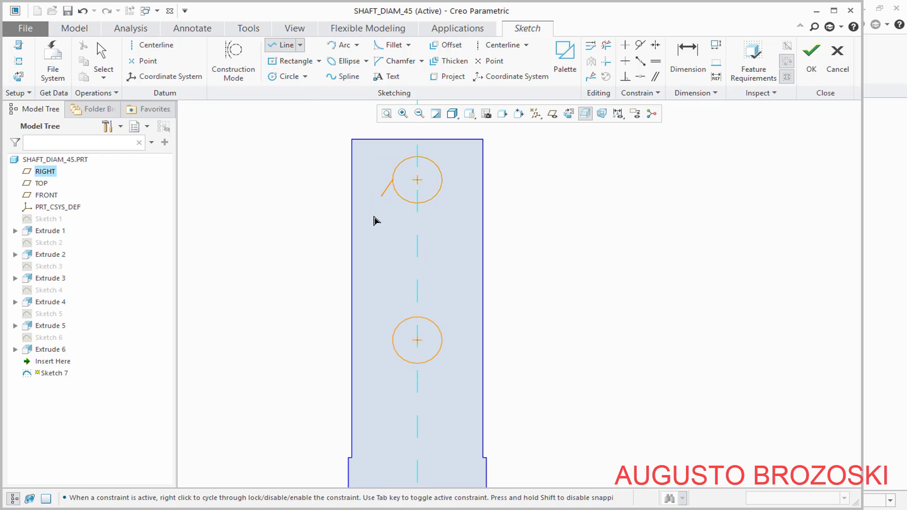
left_click(393, 340)
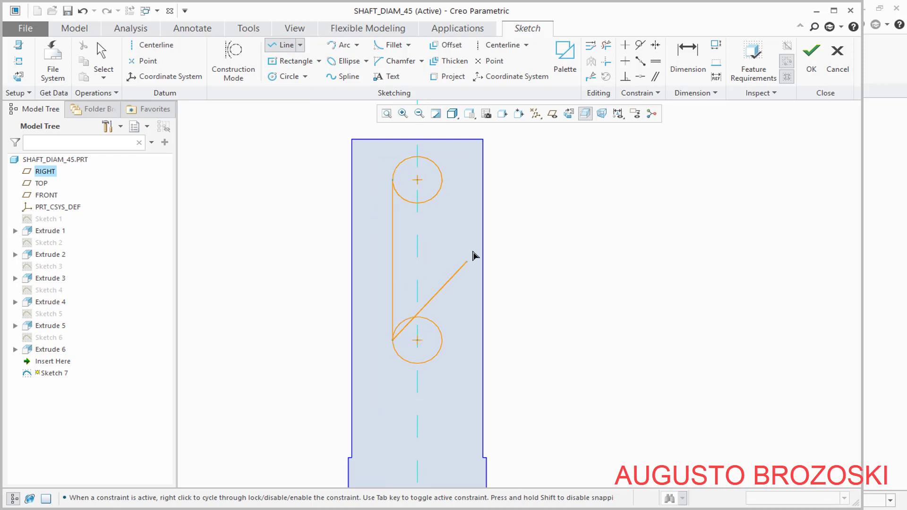
middle_click(568, 204)
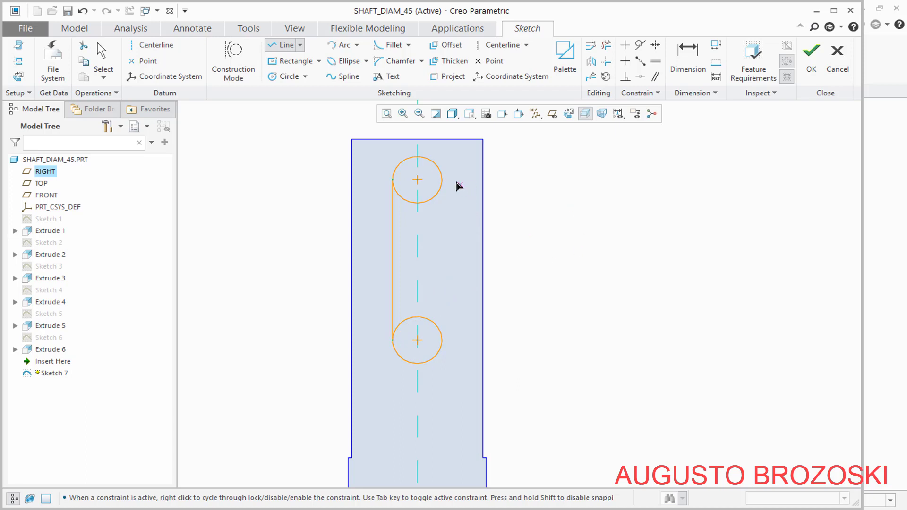
left_click(443, 181)
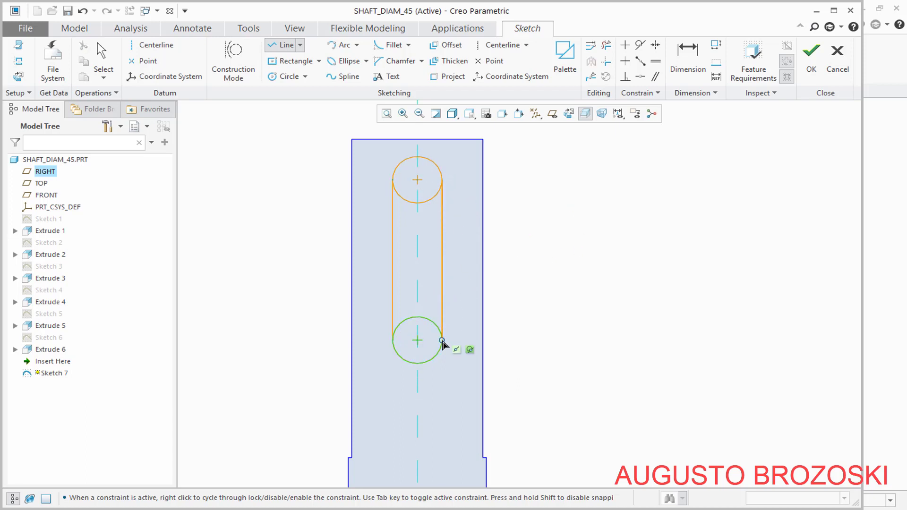
left_click(442, 341)
middle_click(553, 234)
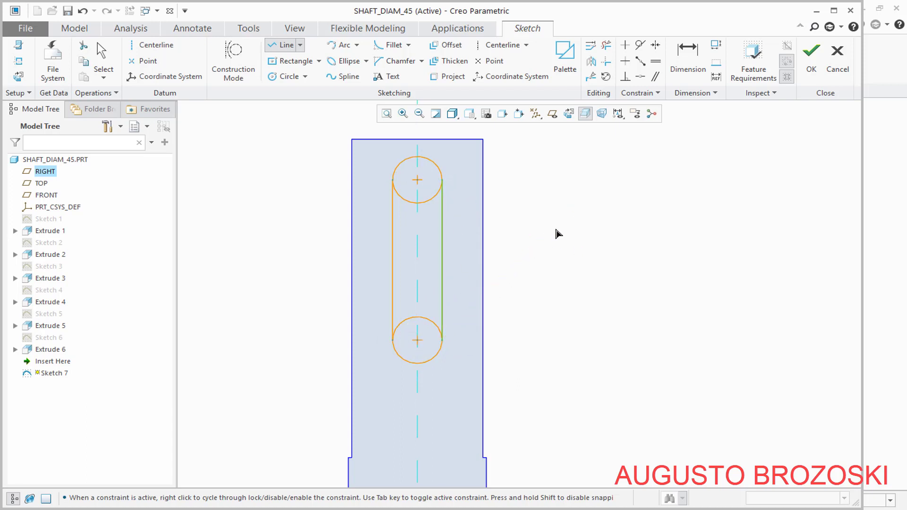
Trim away the inner halves of both circles to leave a closed slot with rounded ends
left_click(607, 46)
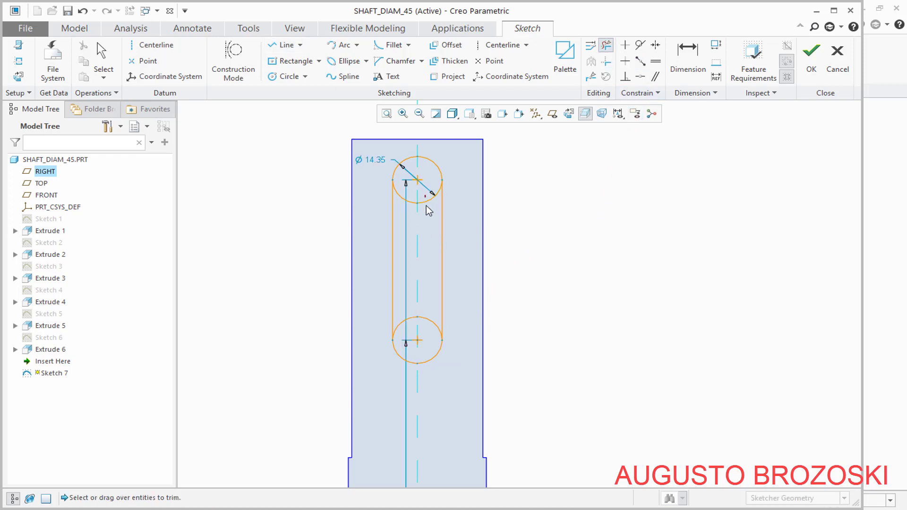
left_click_drag(429, 211, 427, 336)
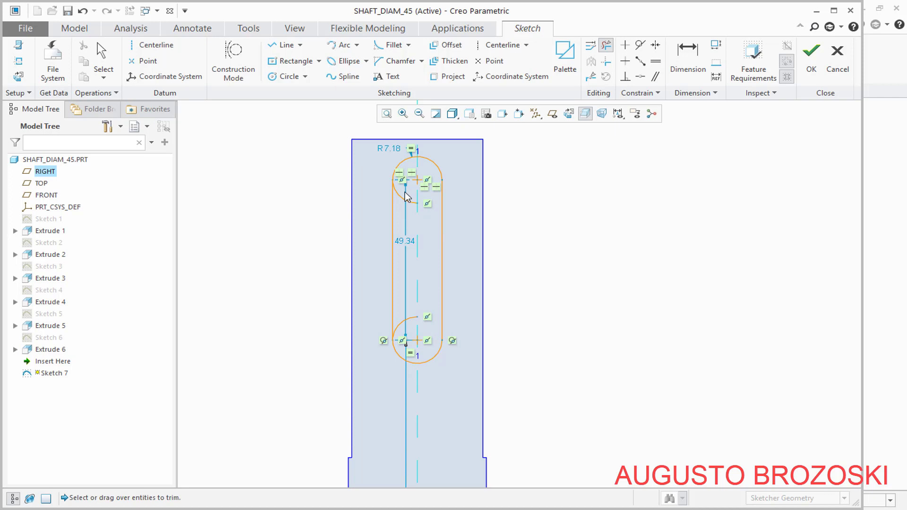
left_click_drag(407, 197, 413, 333)
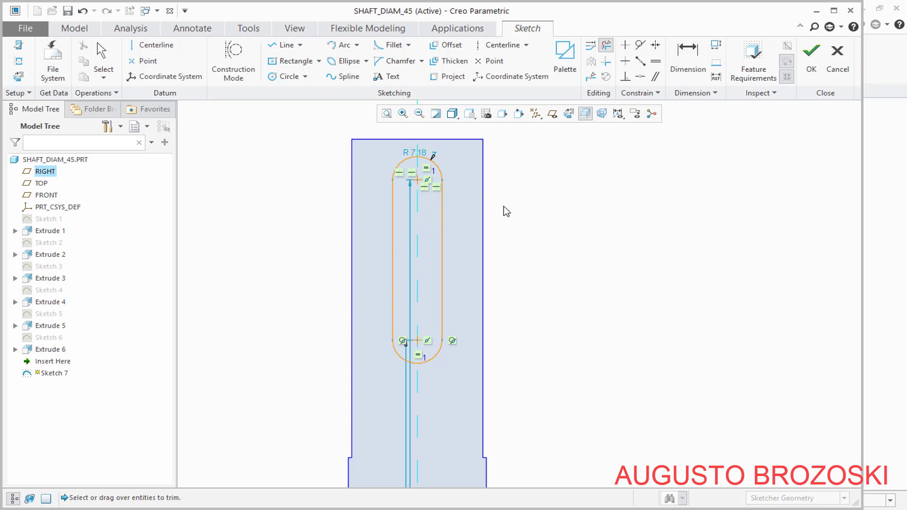
scroll(469, 240, "down", 2)
scroll(556, 180, "up", 1)
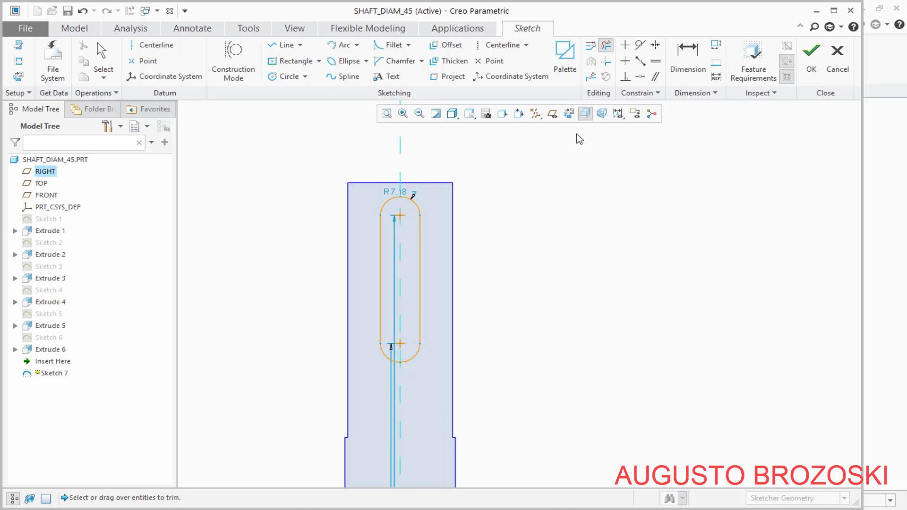
Dimension the distance from the shaft's end edge to the nearer arc centre of the slot as 15 mm
left_click(687, 62)
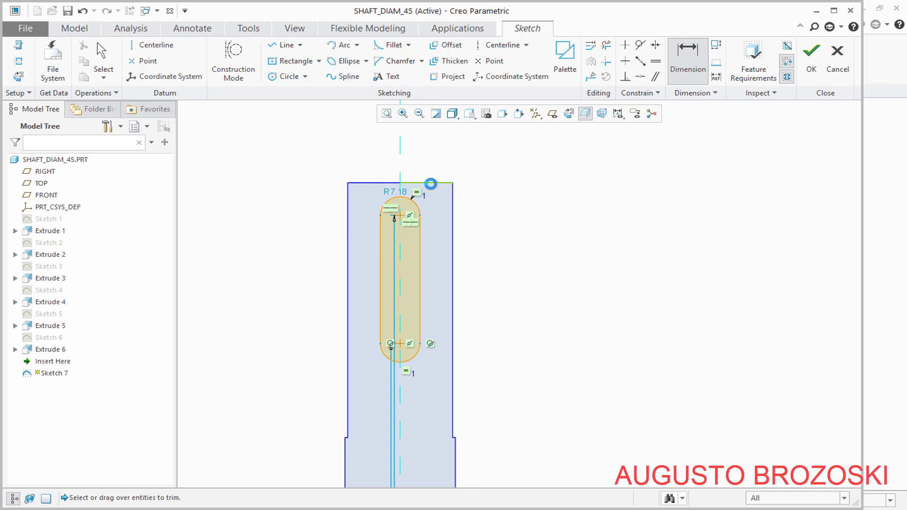
left_click(430, 182)
left_click(401, 217)
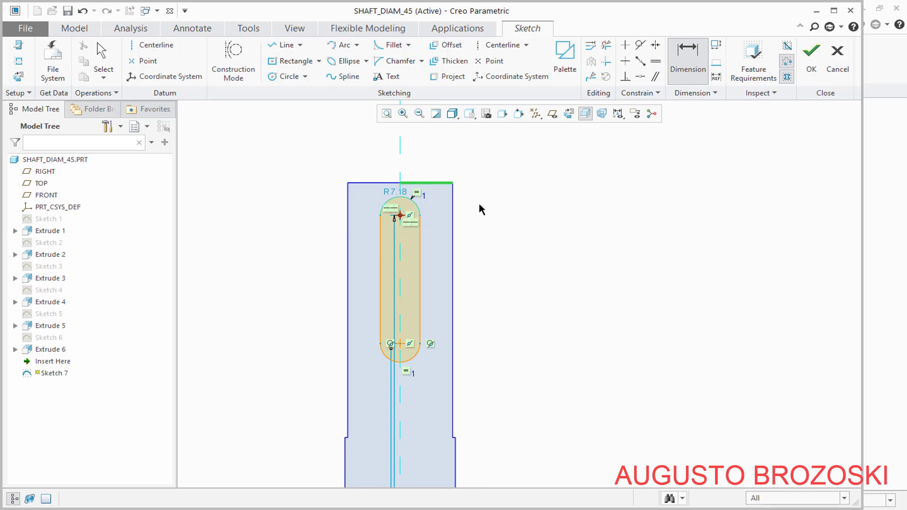
middle_click(508, 204)
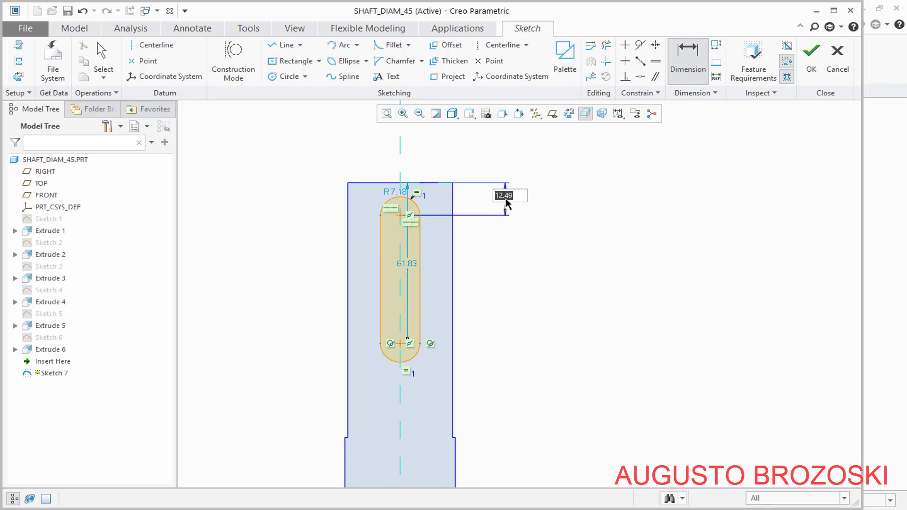
type("15")
key("Return")
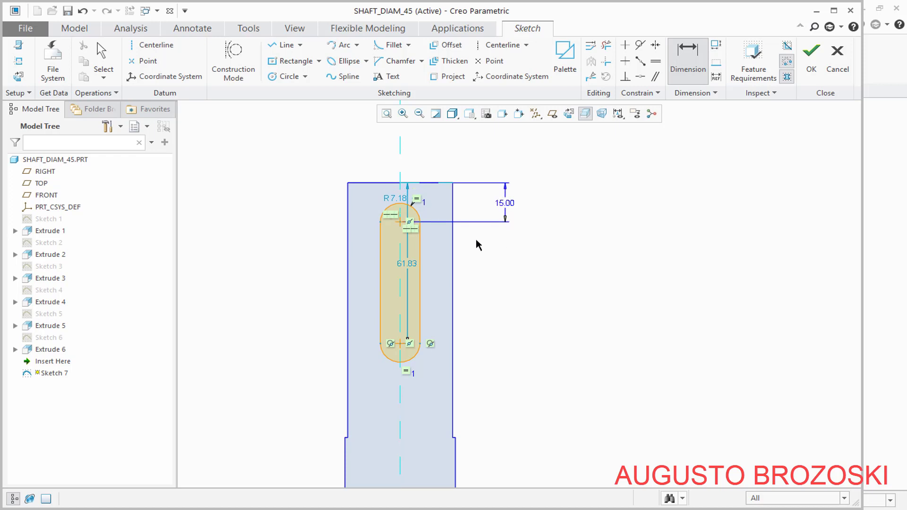
Dimension the distance between the slot's two arc centres as 60 mm
left_click(401, 223)
middle_click(497, 296)
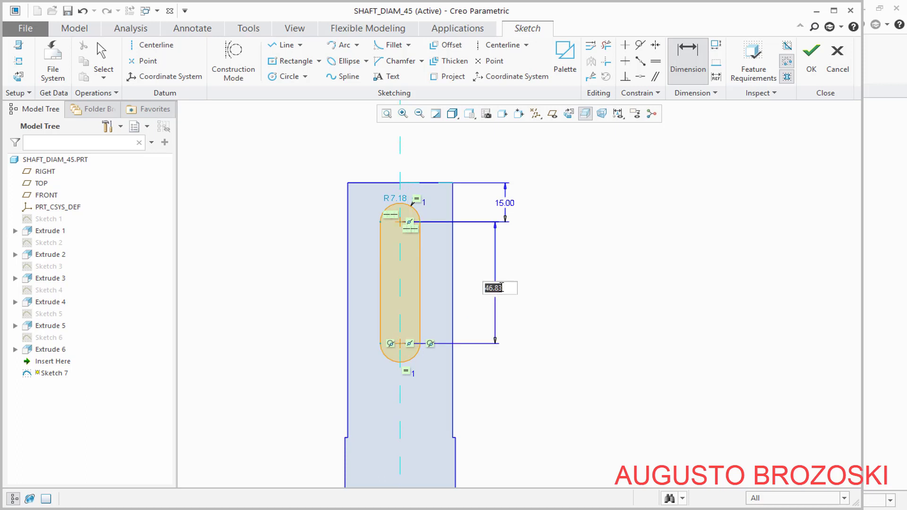
type("60")
key("Return")
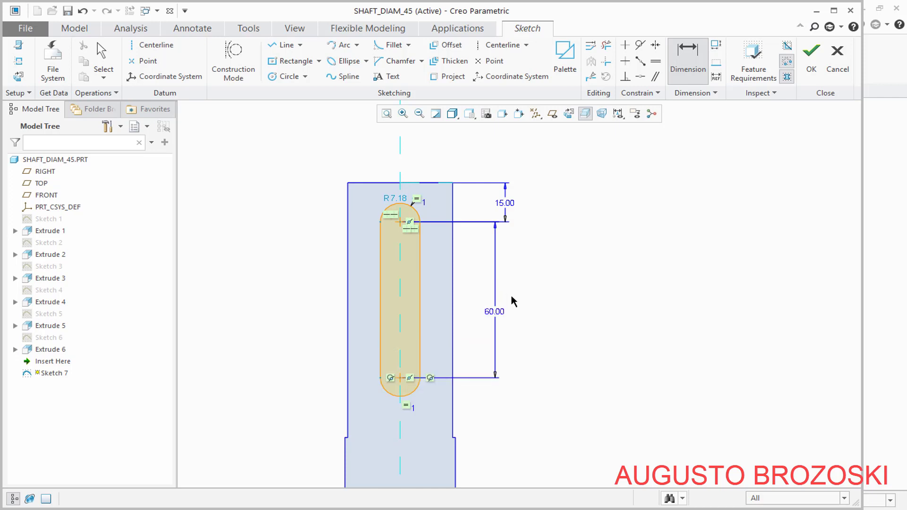
middle_click(646, 218)
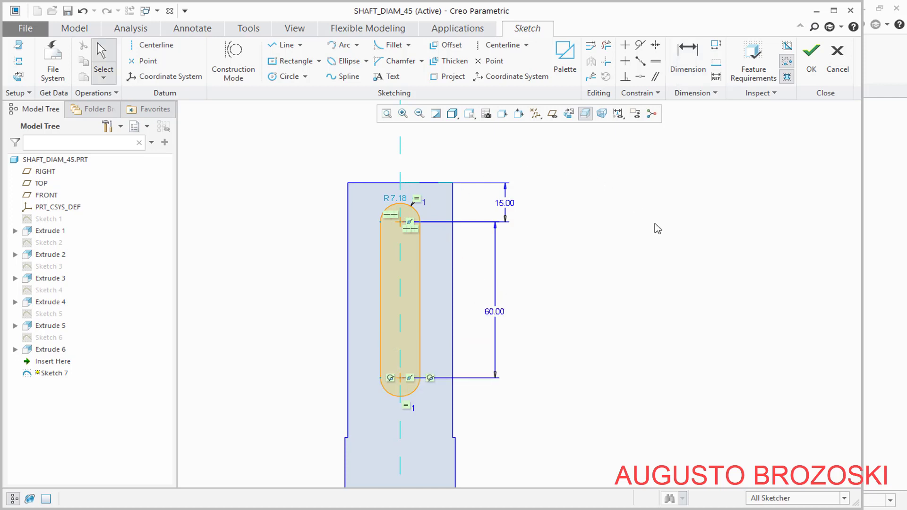
Move the slot's radius dimension clear of the shaft, set it to 5 mm and finish the sketch
left_click_drag(399, 200, 474, 150)
double_click(468, 151)
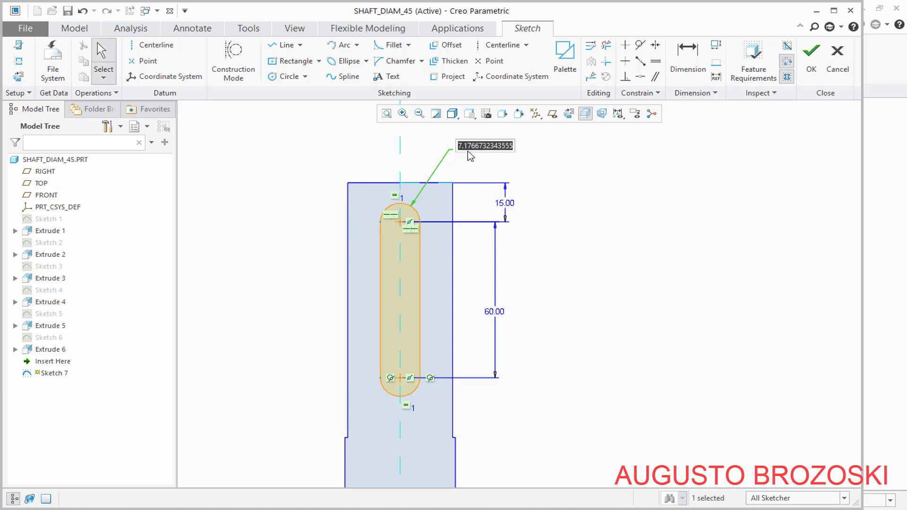
type("5")
key("Return")
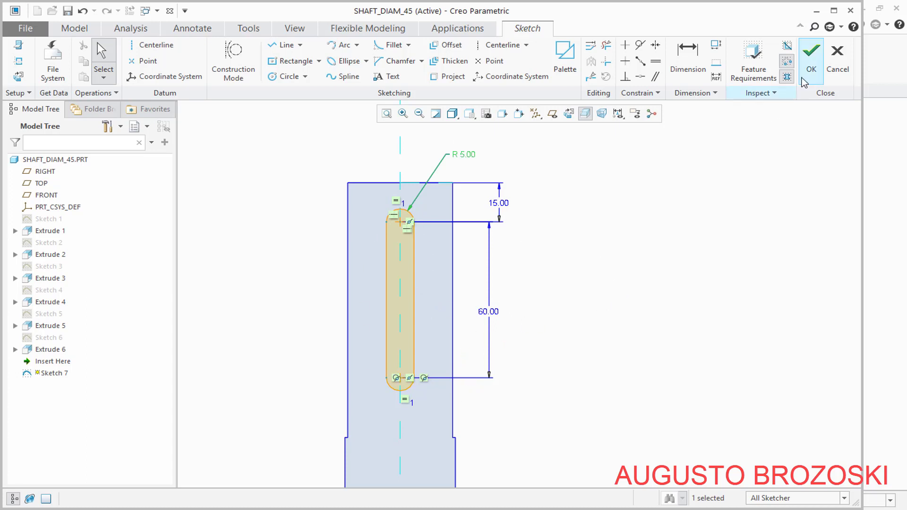
left_click(811, 66)
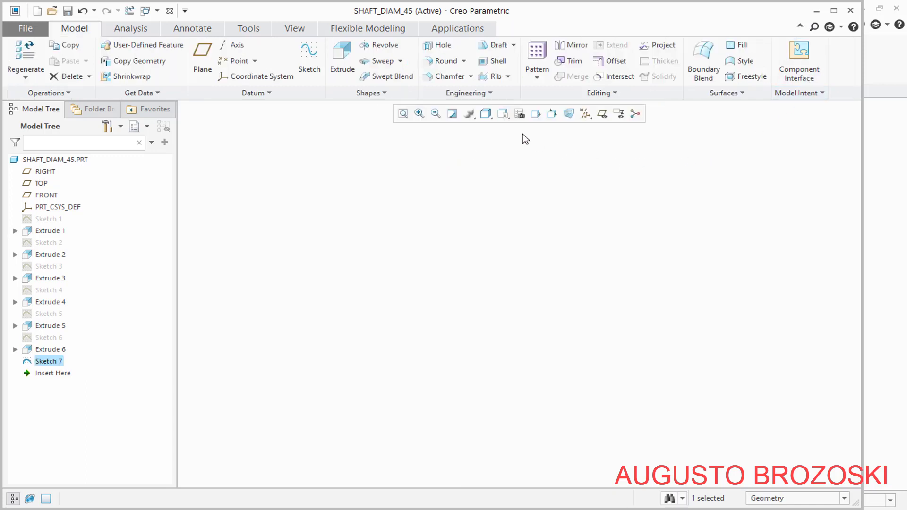
Return the shaft to its standard orientation and save the part with the second keyway sketch
left_click(502, 116)
left_click(508, 128)
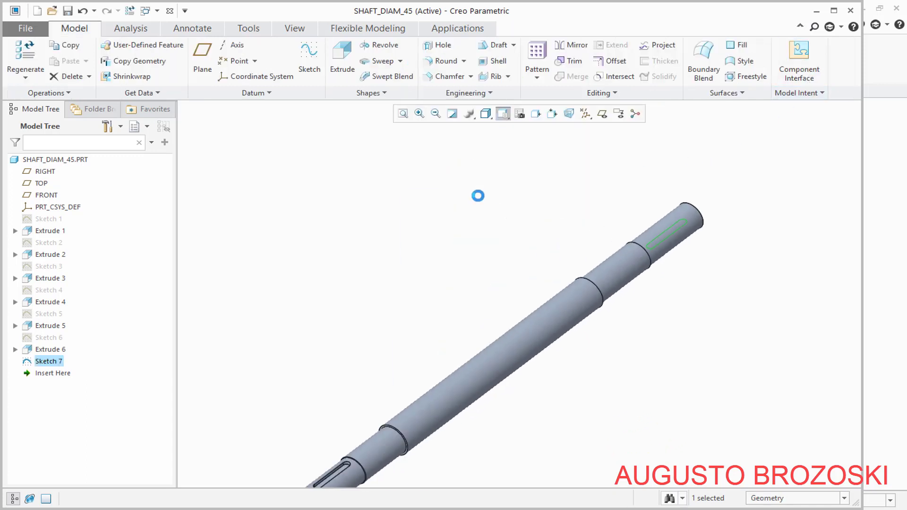
left_click(376, 206)
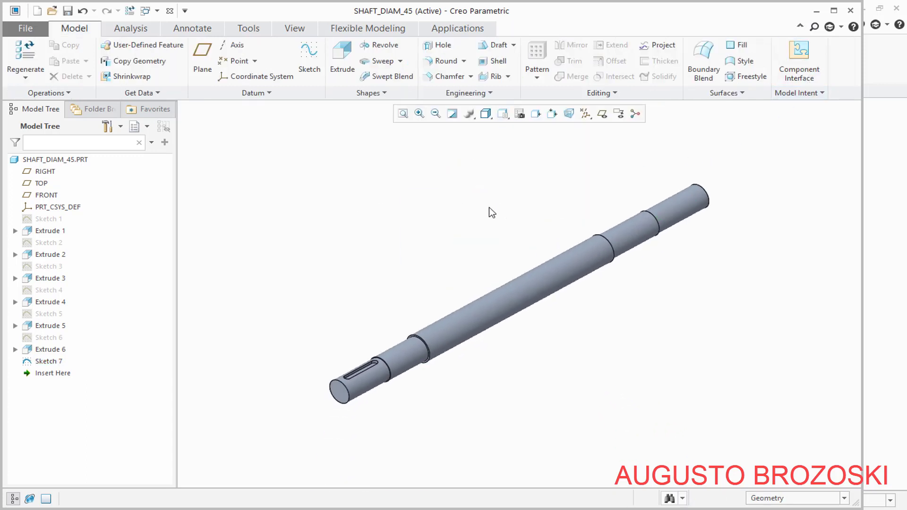
left_click(68, 10)
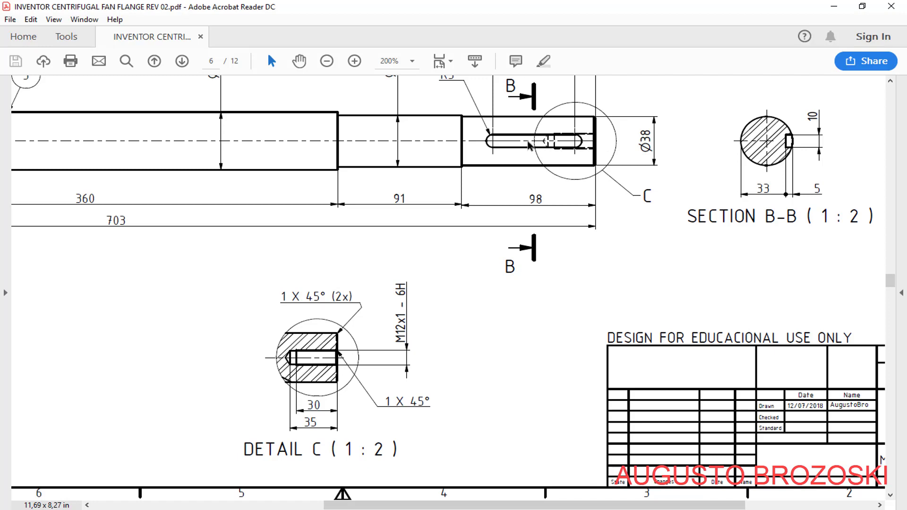
Switch from the PDF drawing back to Creo and start a hole on the flat end face beside the second keyway
left_click(834, 7)
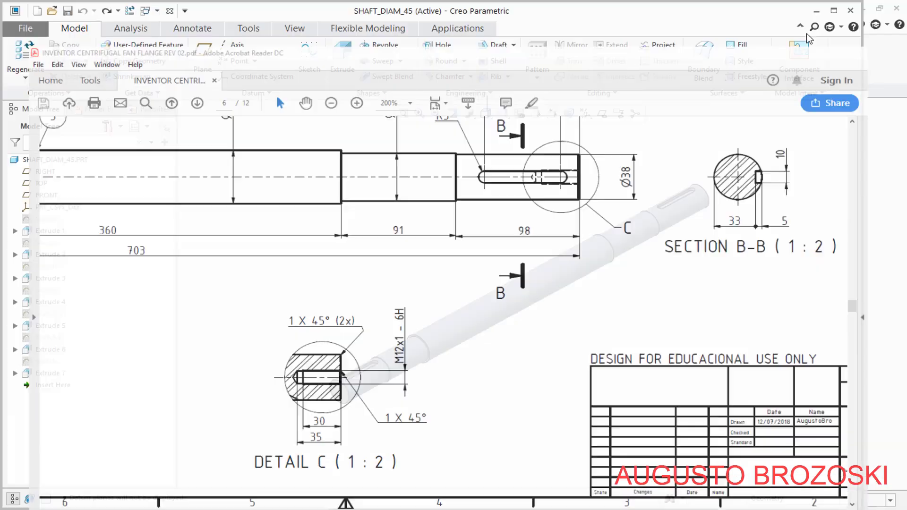
scroll(698, 197, "down", 2)
middle_click_drag(685, 213, 731, 183)
scroll(666, 198, "down", 5)
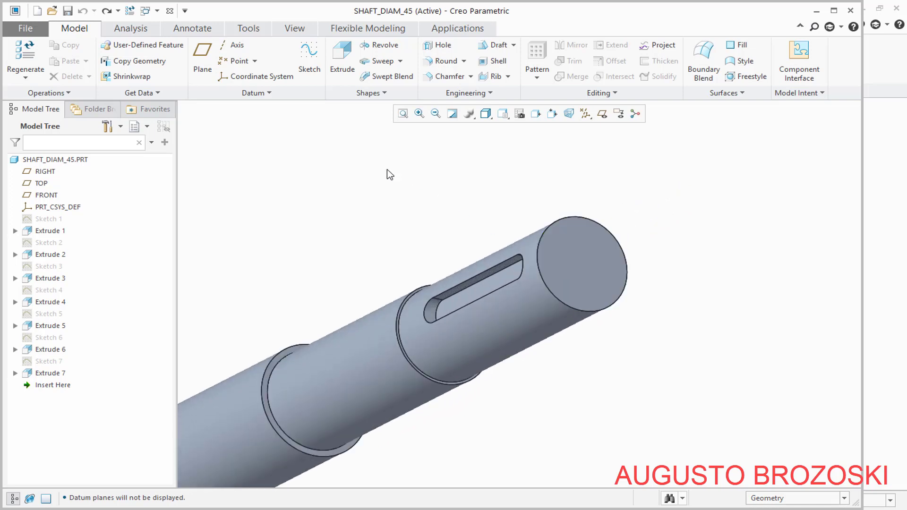
left_click(440, 46)
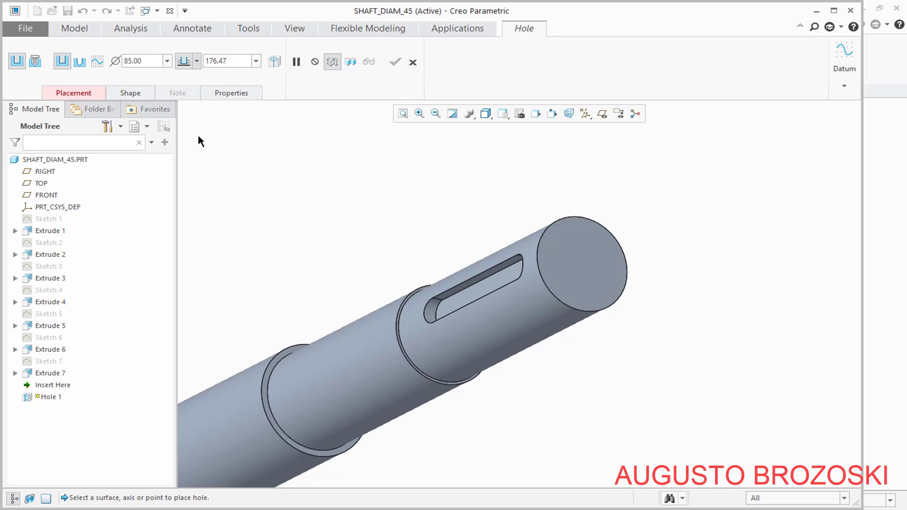
left_click(567, 263)
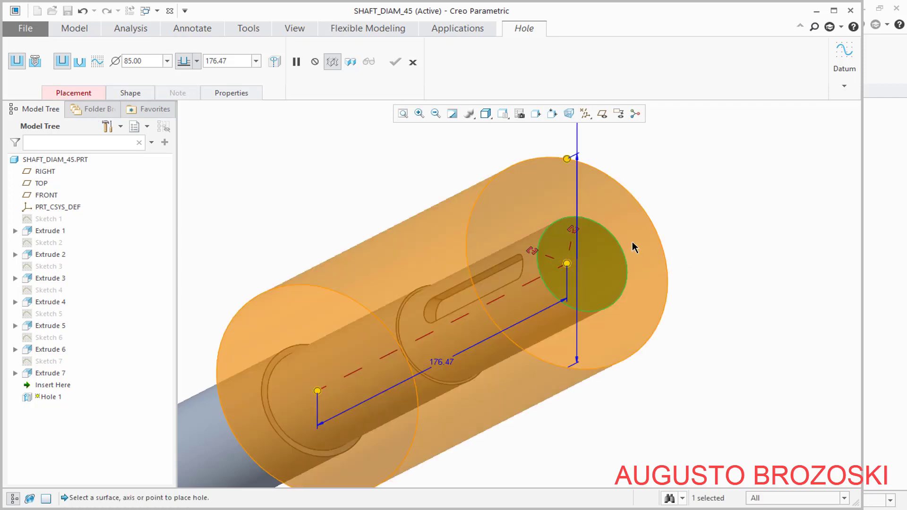
Show the datum planes and attach the hole's offset references to the TOP and RIGHT planes
scroll(662, 223, "down", 3)
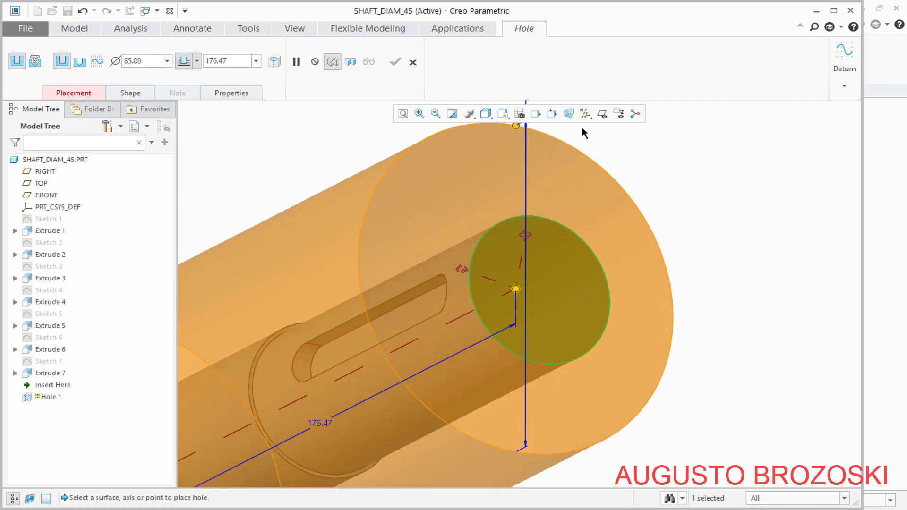
left_click(602, 113)
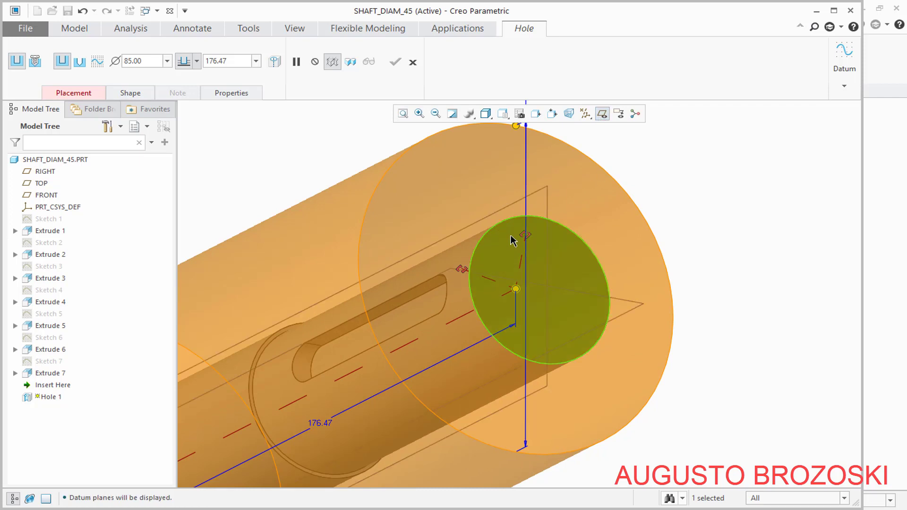
left_click_drag(525, 236, 515, 286)
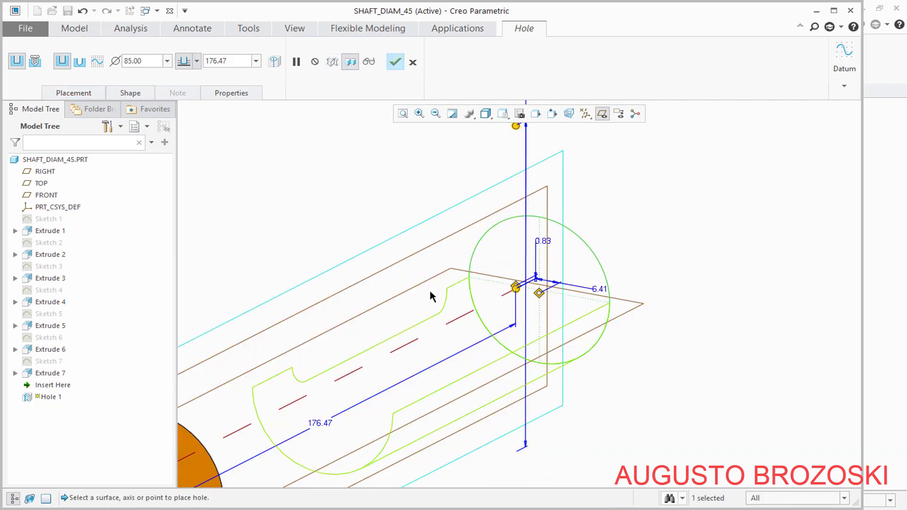
Centre the hole on the shaft axis by changing both the TOP and RIGHT offset references to Align
left_click(84, 93)
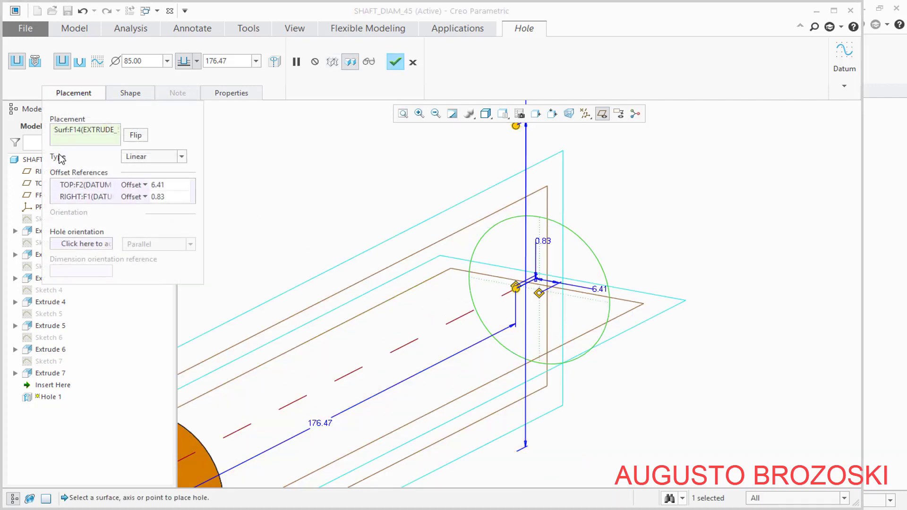
left_click(144, 185)
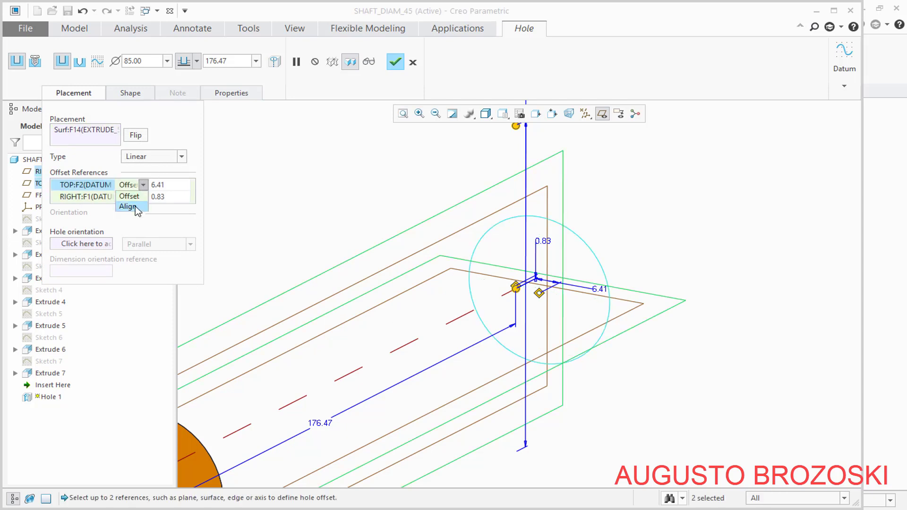
left_click(127, 206)
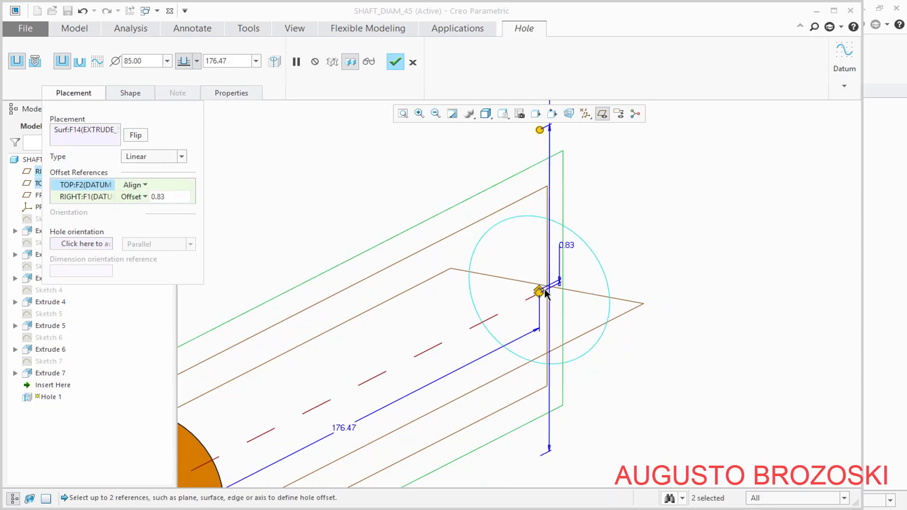
left_click(145, 197)
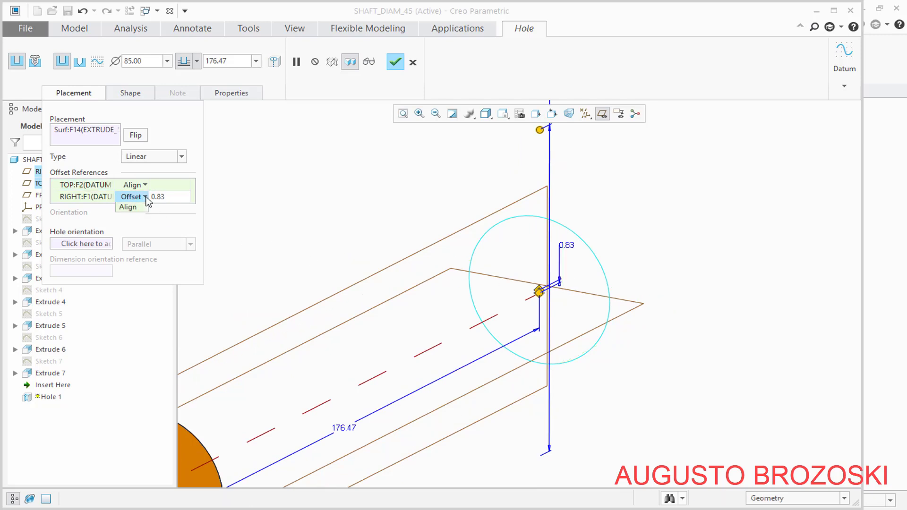
left_click(137, 218)
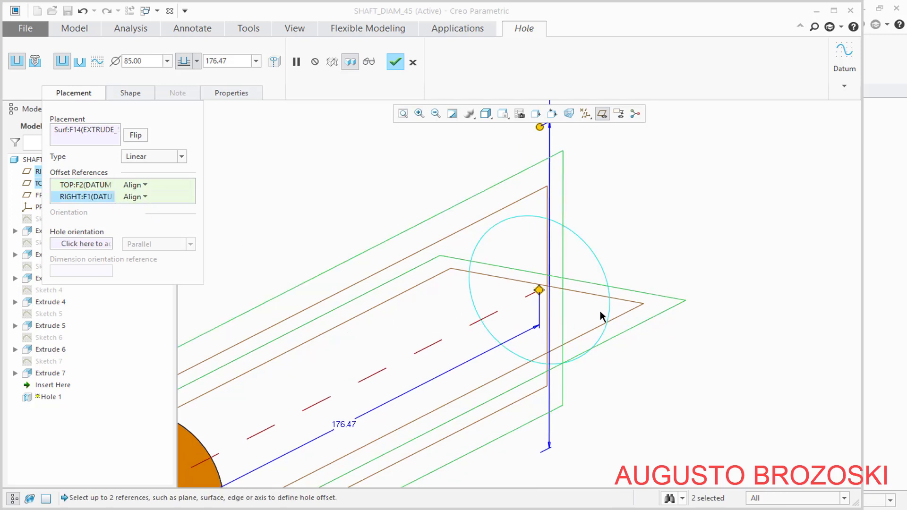
Change the hole to a standard ISO tapped hole with an M12x1 thread
scroll(595, 314, "up", 2)
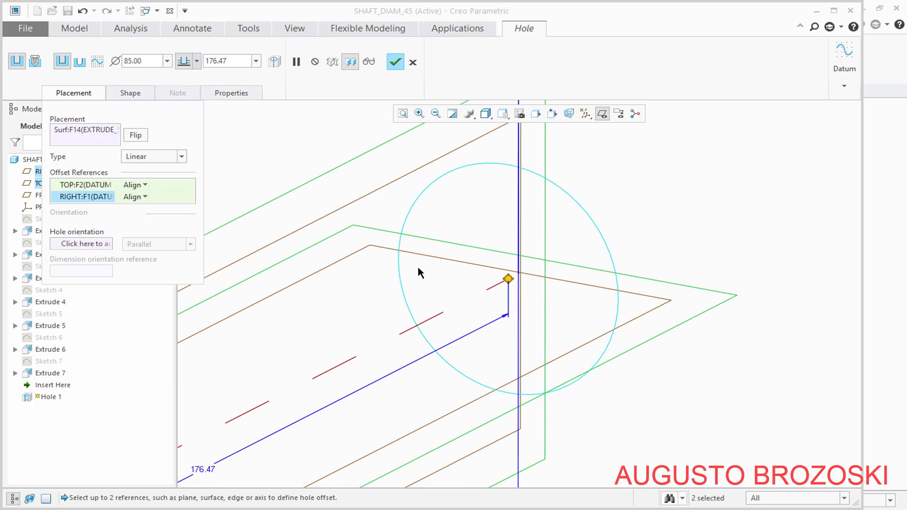
left_click(76, 94)
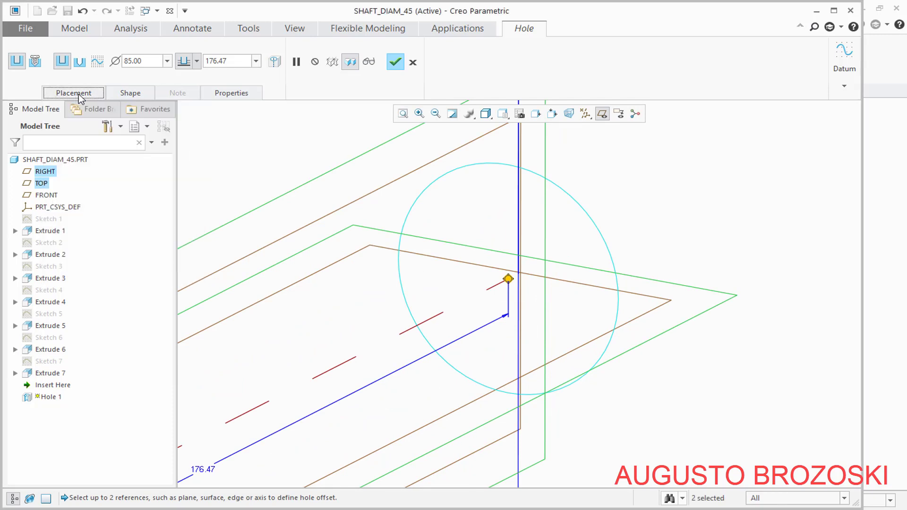
left_click(36, 61)
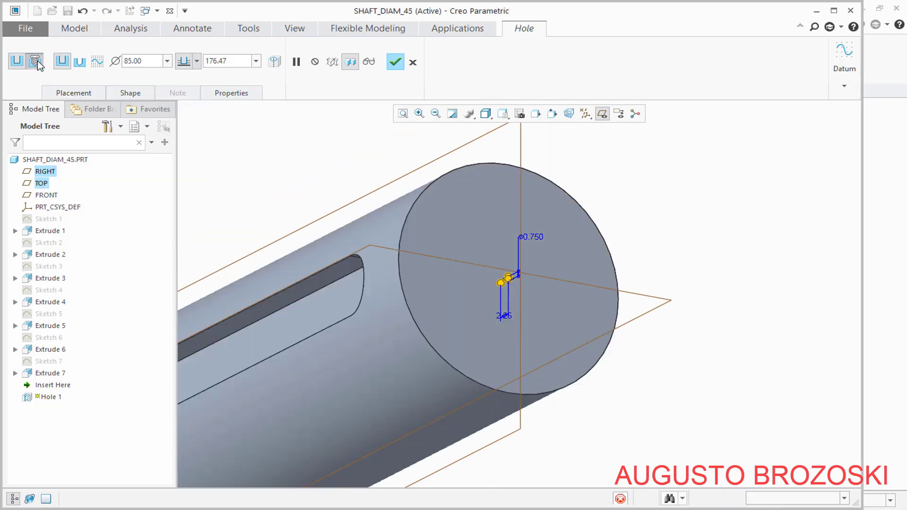
left_click(138, 93)
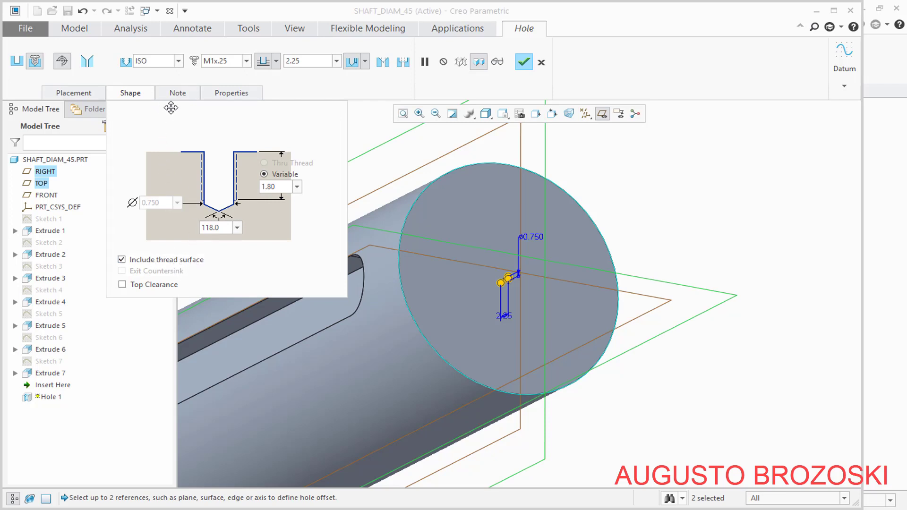
left_click(245, 61)
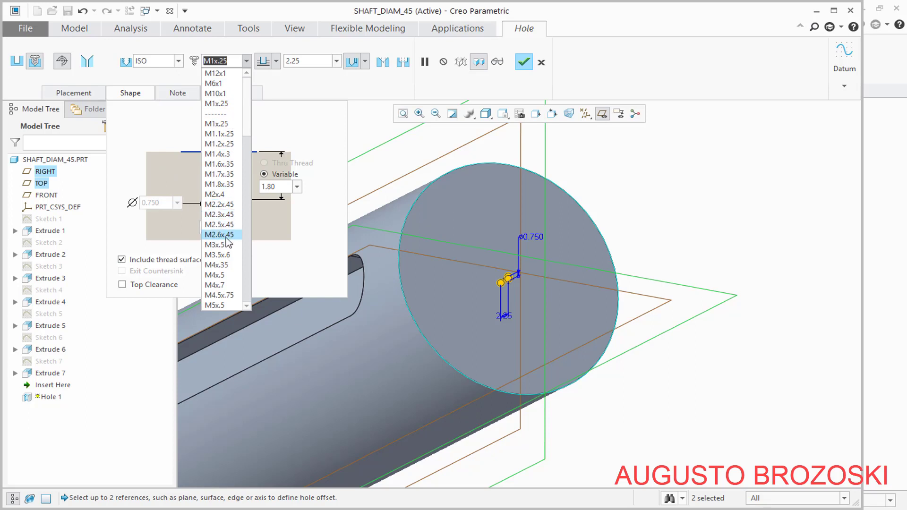
scroll(230, 245, "down", 8)
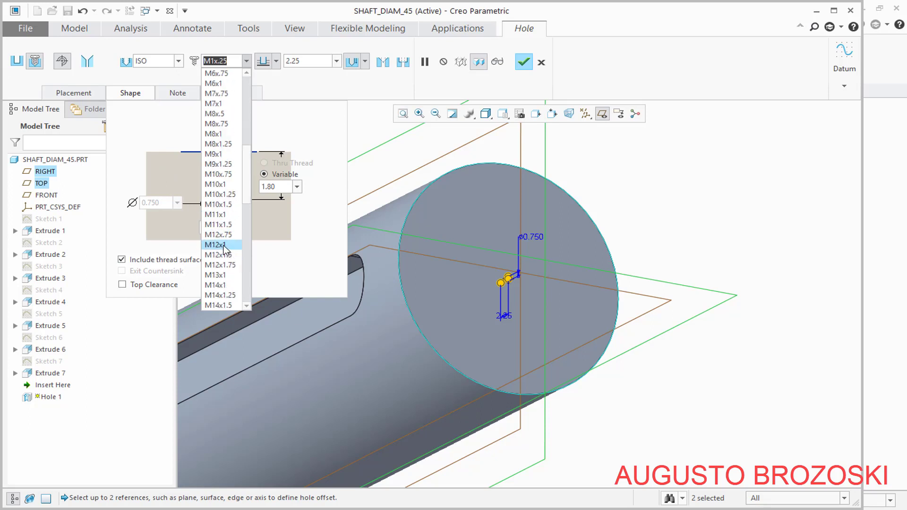
left_click(223, 245)
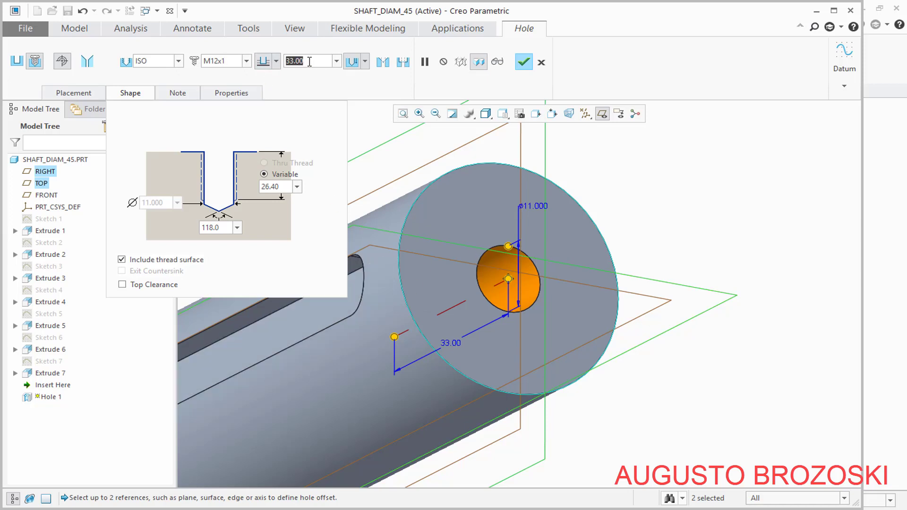
Set the tapped hole's drill depth to 30 and complete the hole
type("30")
key("Return")
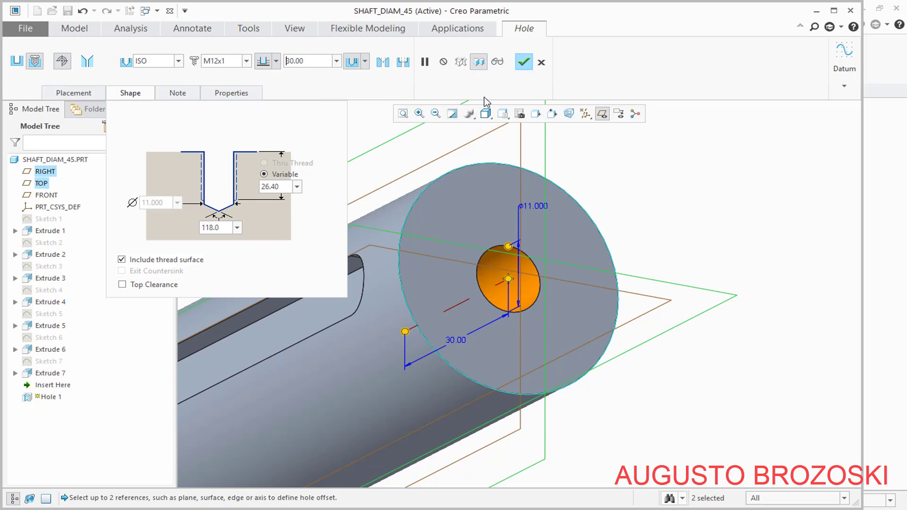
left_click(523, 62)
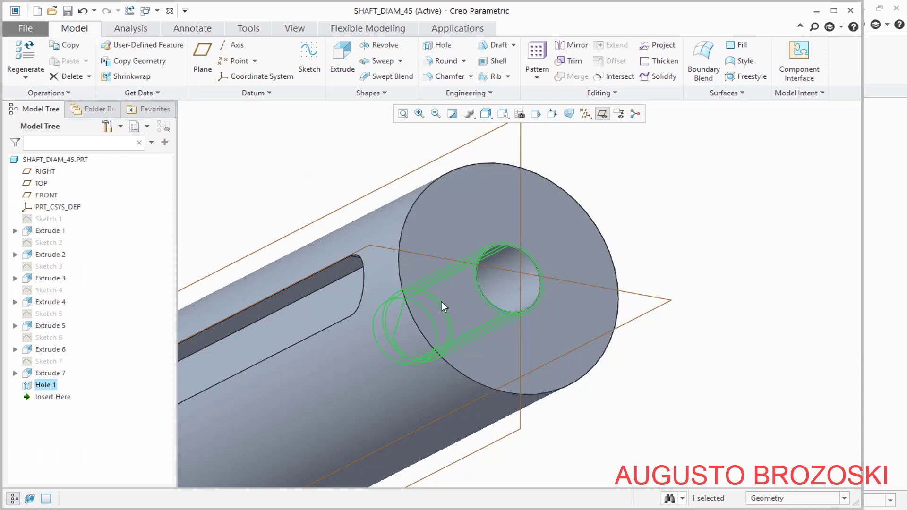
left_click(646, 213)
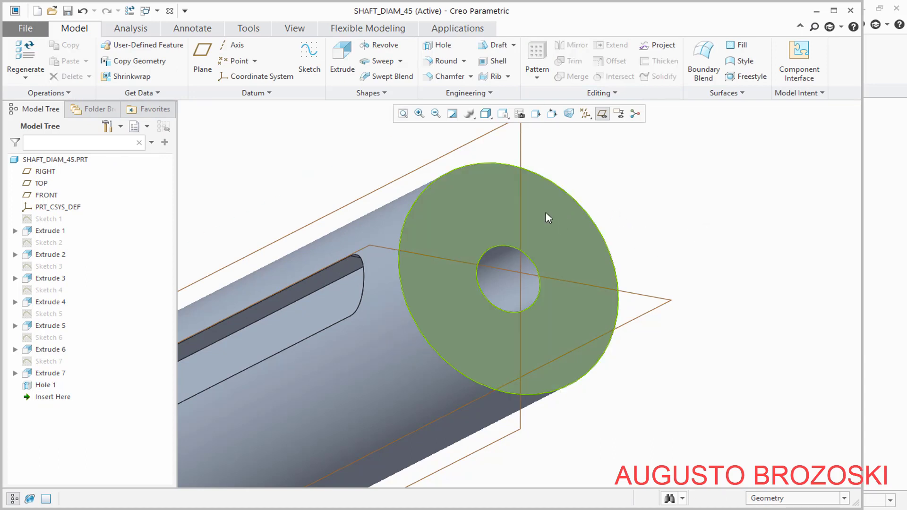
Check the chamfer size in the PDF drawing and apply a D x D edge chamfer of 1 to the hole rim and the end face's outer edge
left_click(446, 76)
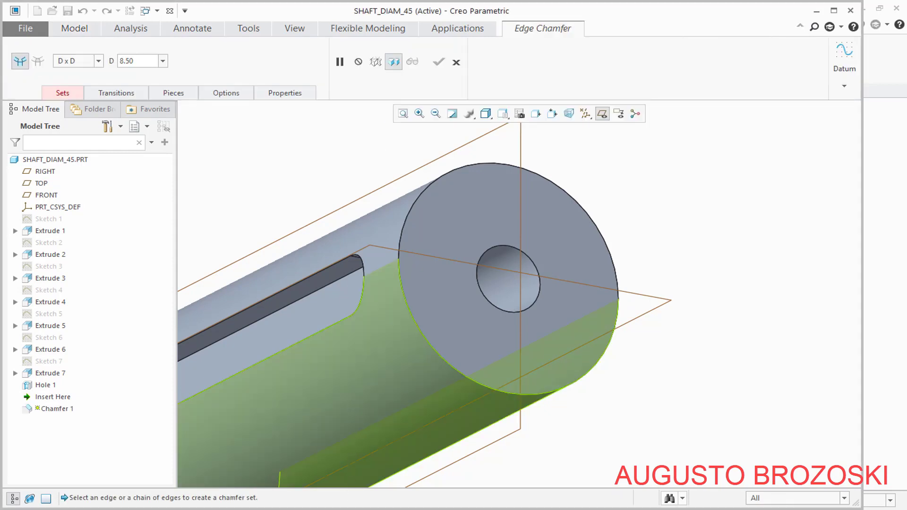
key("alt+Tab")
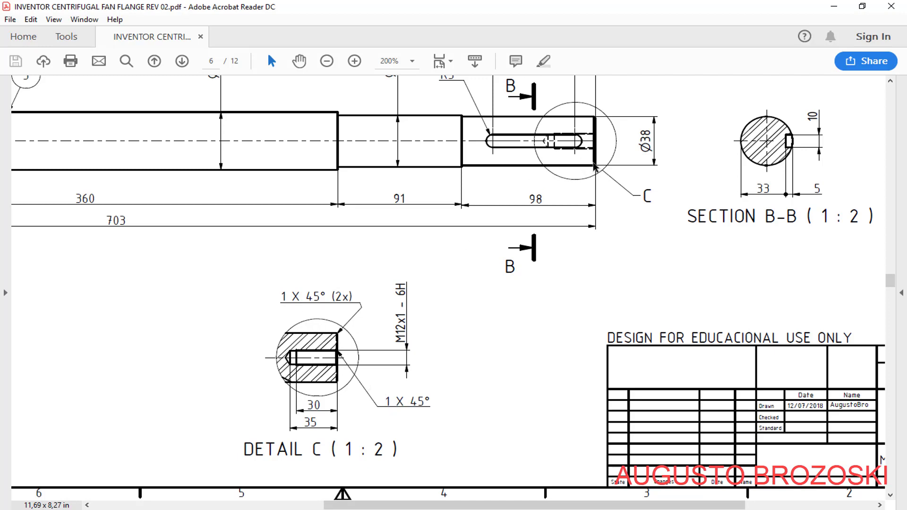
left_click(834, 7)
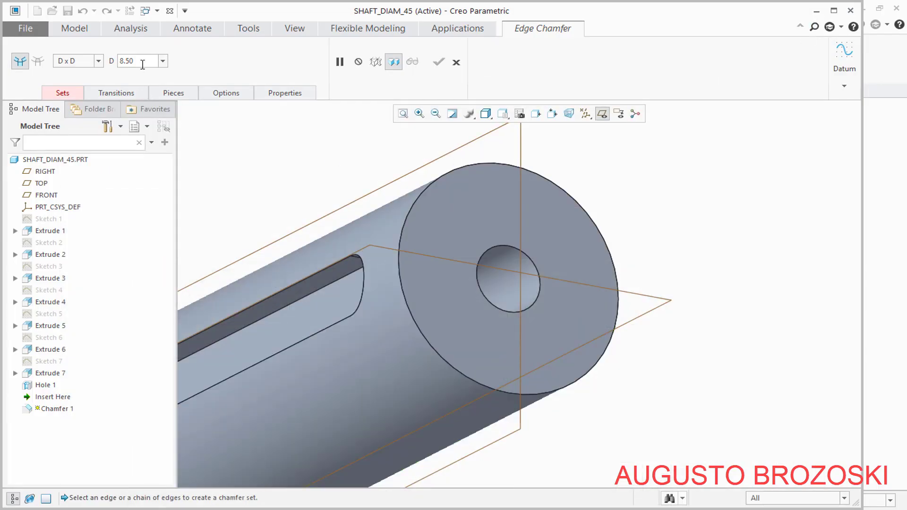
double_click(142, 64)
type("1")
key("Return")
left_click(529, 259)
left_click(567, 194)
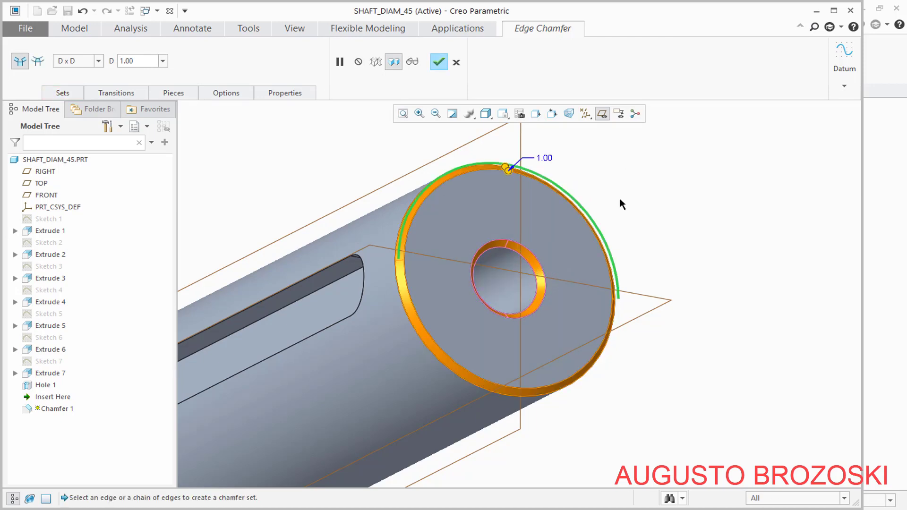
Add the outer edge of the shaft's opposite end to the chamfer and complete the feature
scroll(656, 228, "down", 8)
scroll(338, 391, "up", 3)
scroll(338, 391, "up", 5)
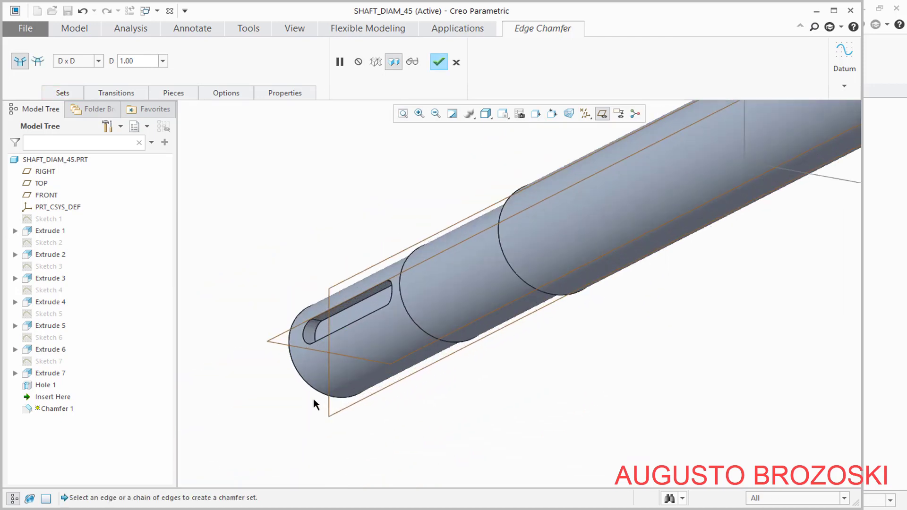
left_click(301, 373)
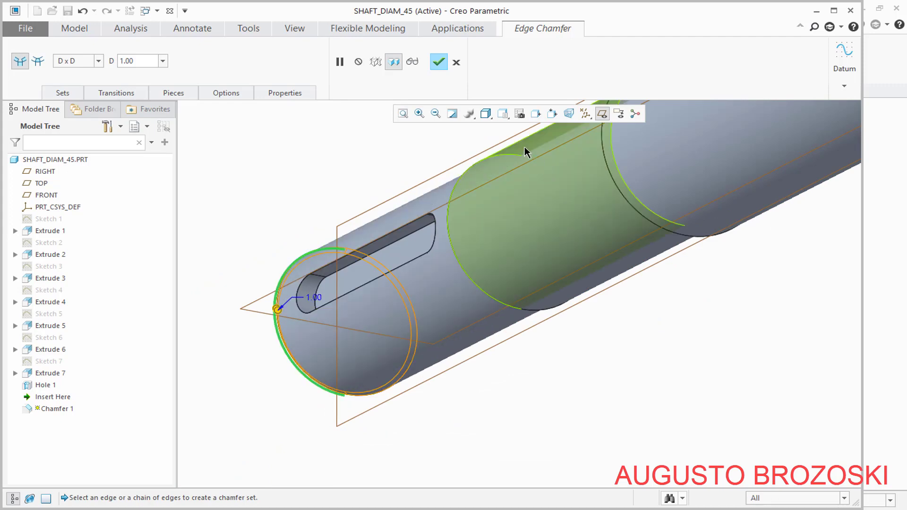
left_click(438, 61)
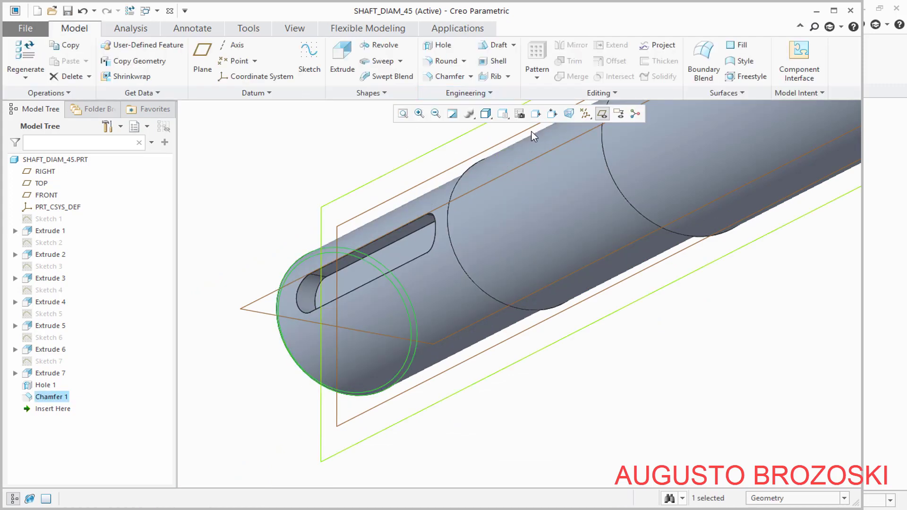
Hide the datum planes, return the shaft to its standard orientation and save the part
left_click(601, 113)
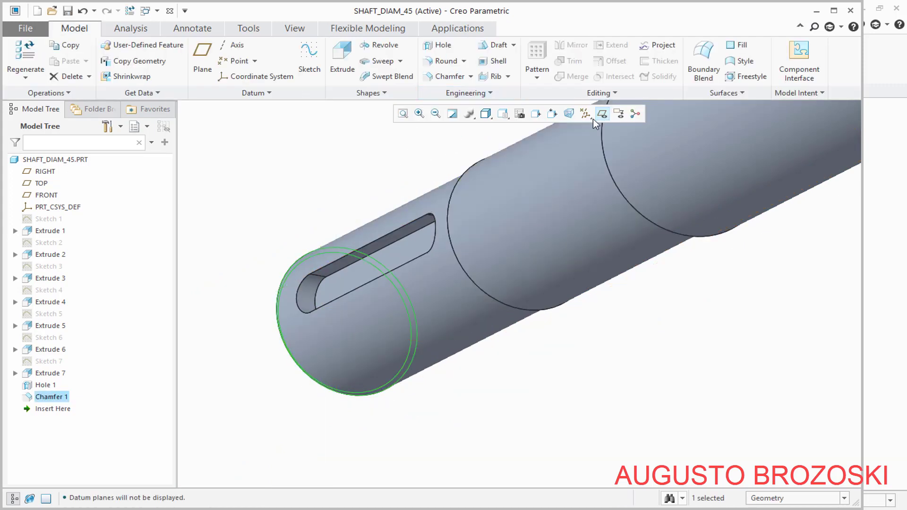
left_click(501, 113)
left_click(522, 128)
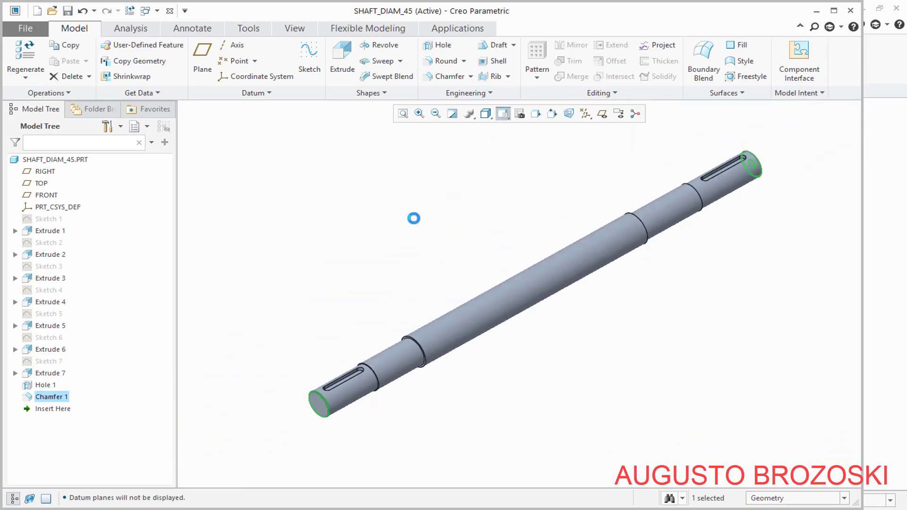
left_click(407, 251)
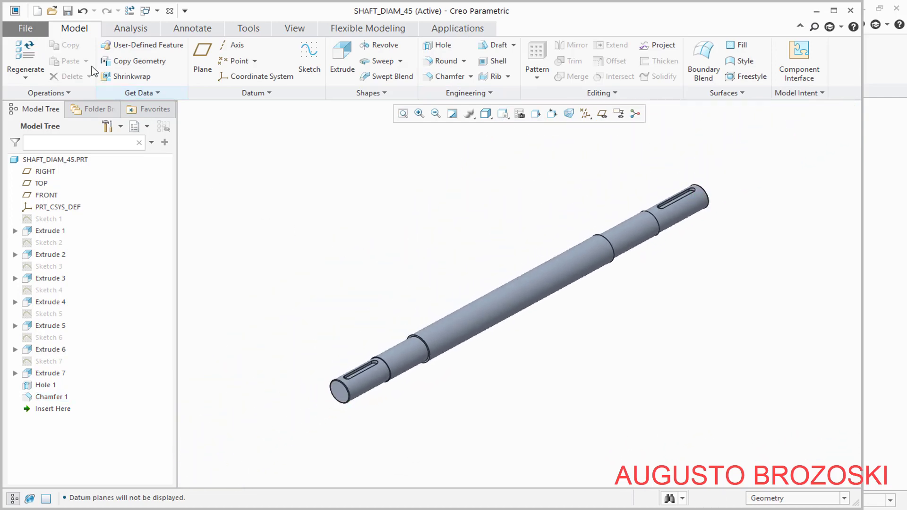
left_click(67, 10)
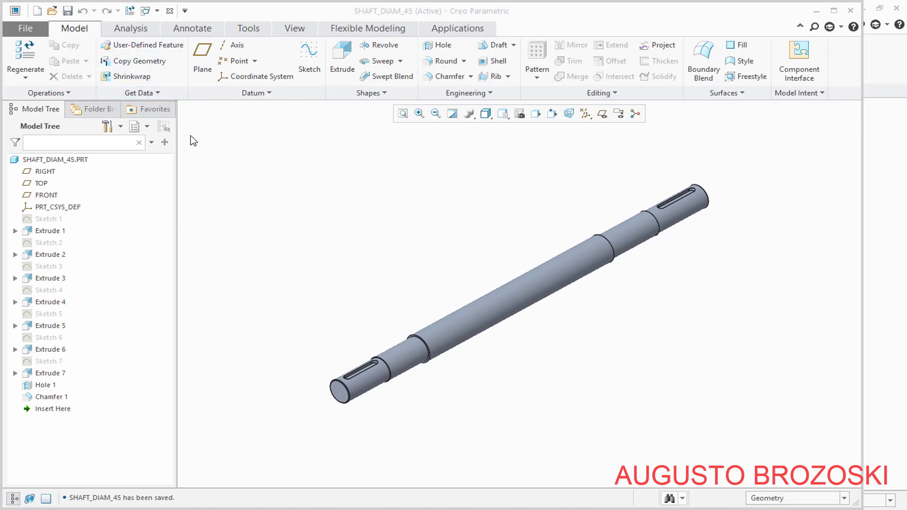
Assign the Stainless_steel_austenitic material from the Ferrous_metals folder of the Standard-Materials_Granta-Design library to the shaft part
right_click(61, 161)
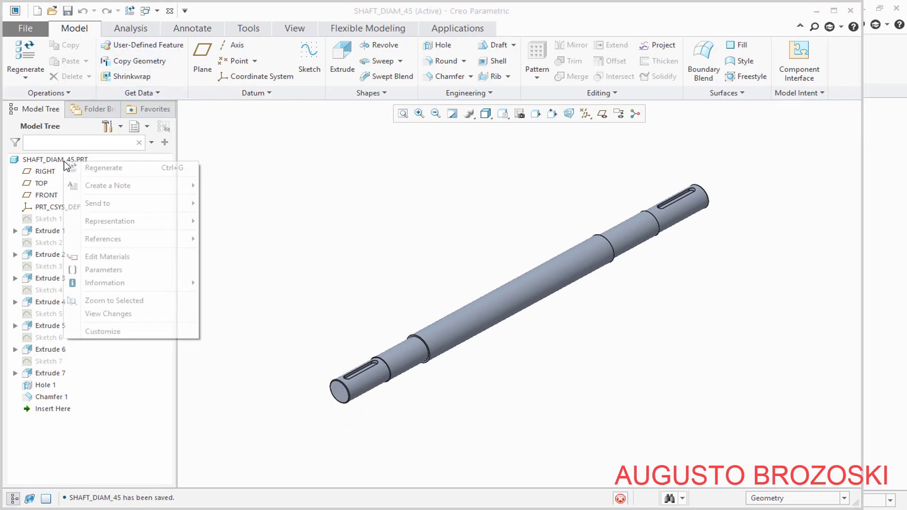
left_click(129, 255)
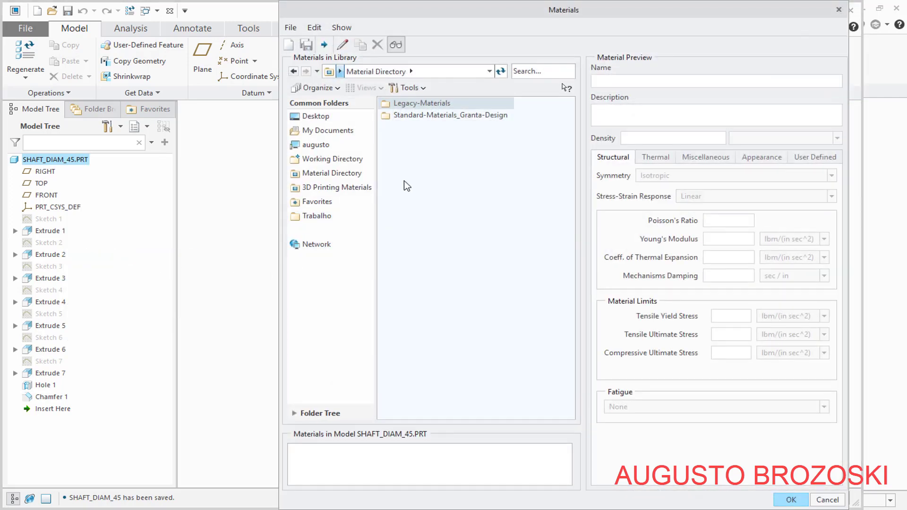
double_click(401, 116)
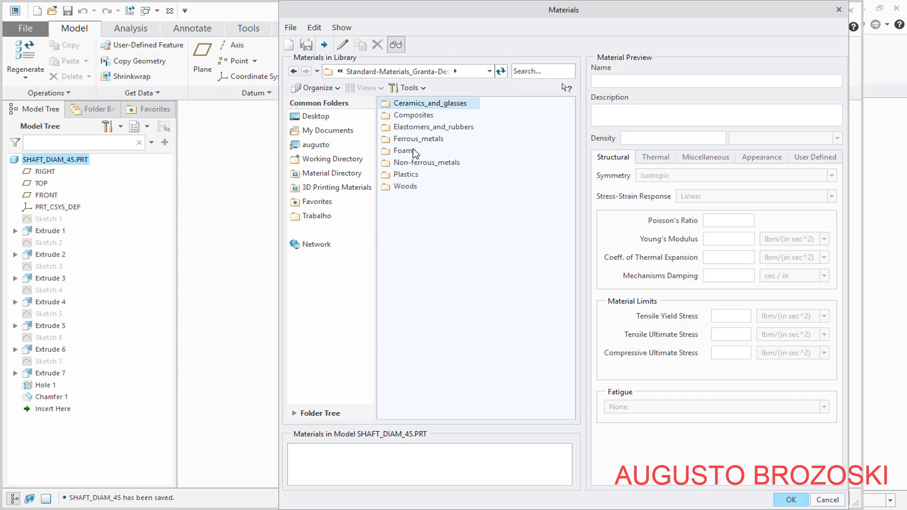
double_click(410, 140)
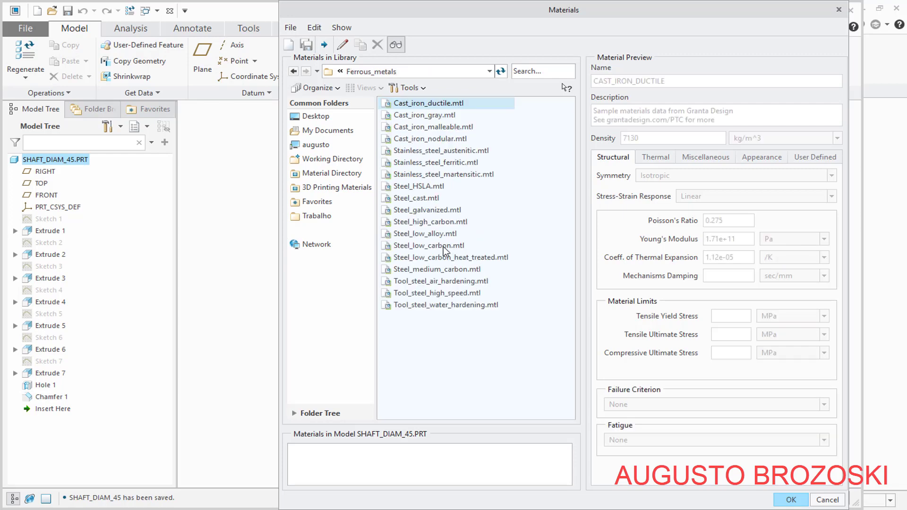
left_click(415, 151)
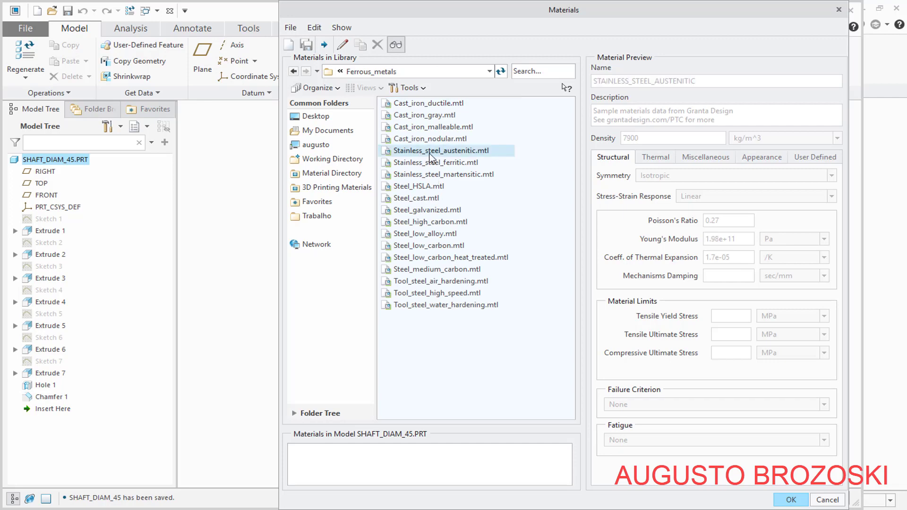
left_click(790, 499)
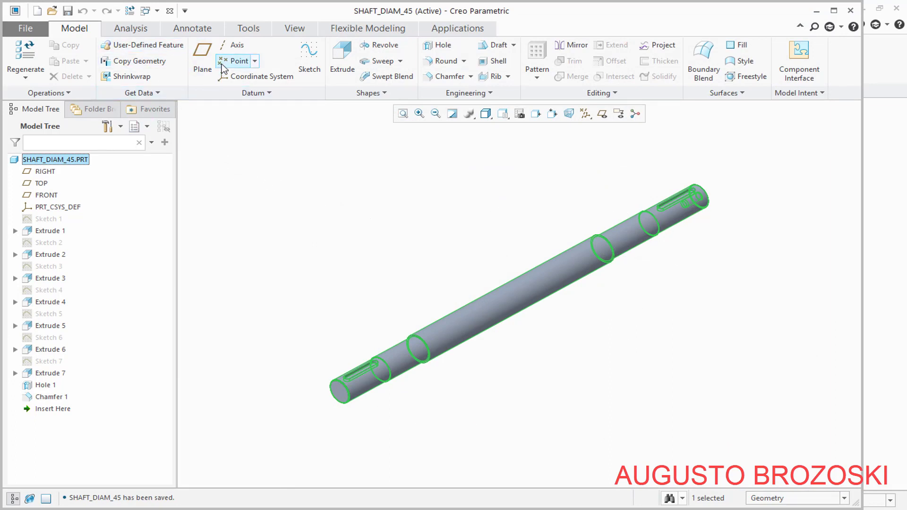
Apply a light grey metal appearance from the std-metals library to the whole shaft and save the part
left_click(288, 30)
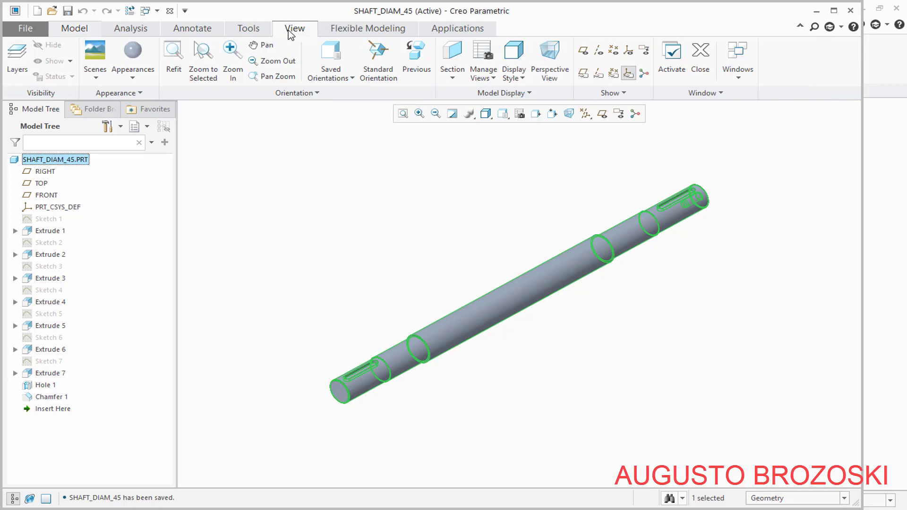
left_click(135, 78)
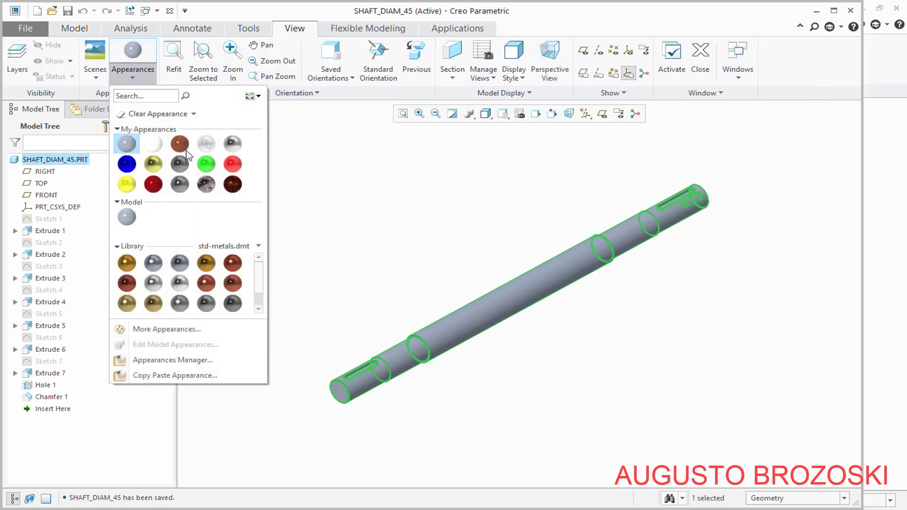
left_click(152, 286)
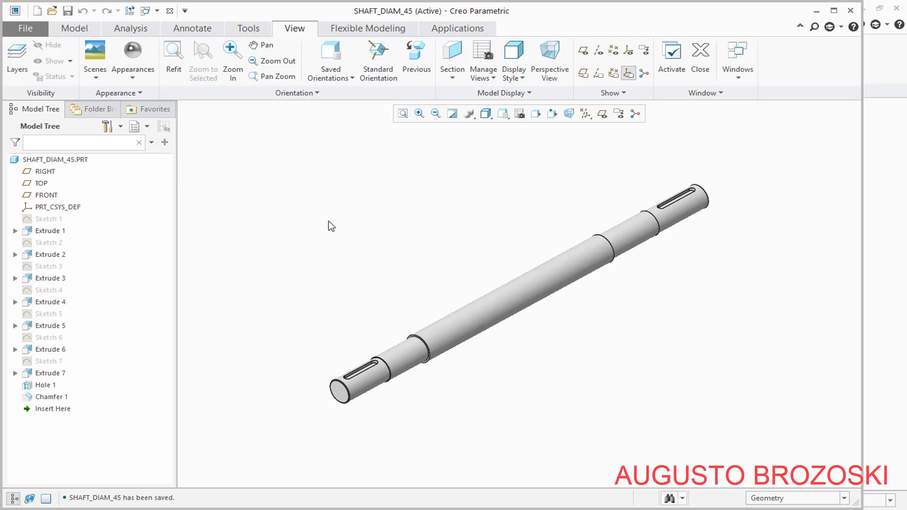
left_click(68, 10)
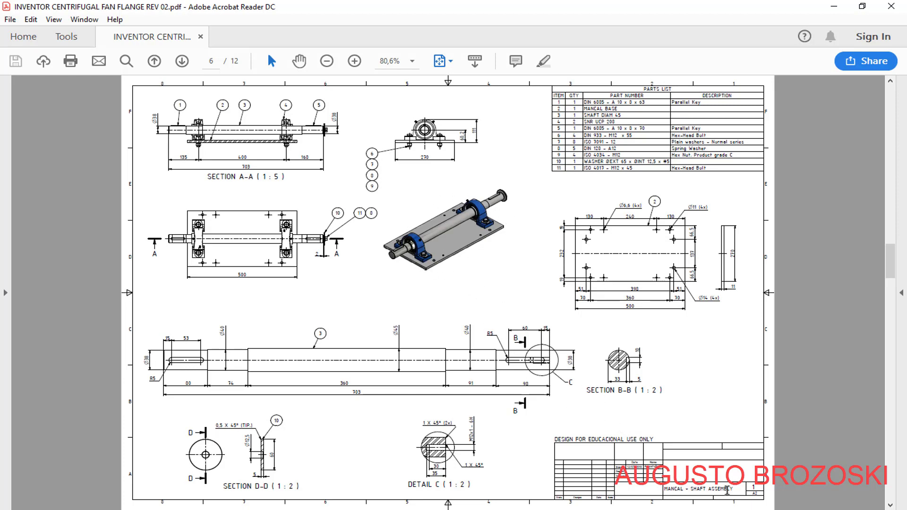
Create a design assembly named MANCAL_SHAFT_ASSEMBLY from the mmns_asm_design template instead of the default one
left_click(834, 6)
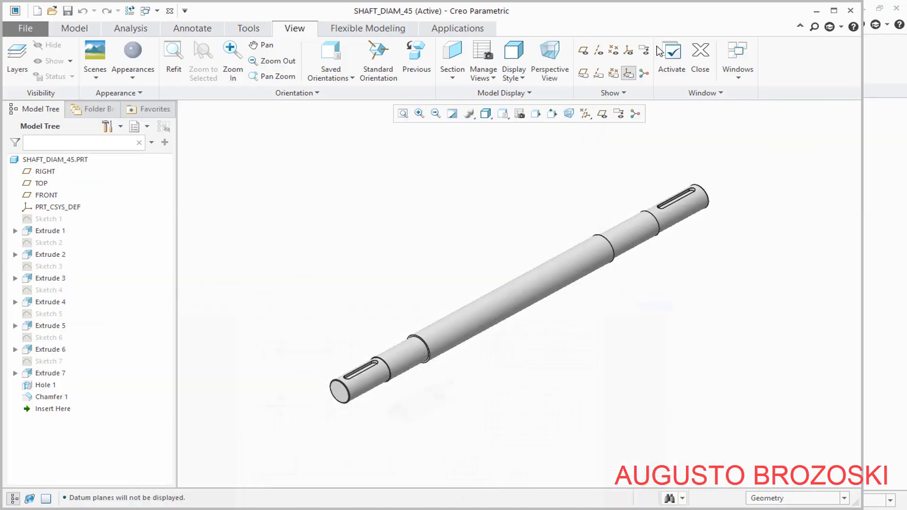
left_click(38, 10)
left_click(340, 232)
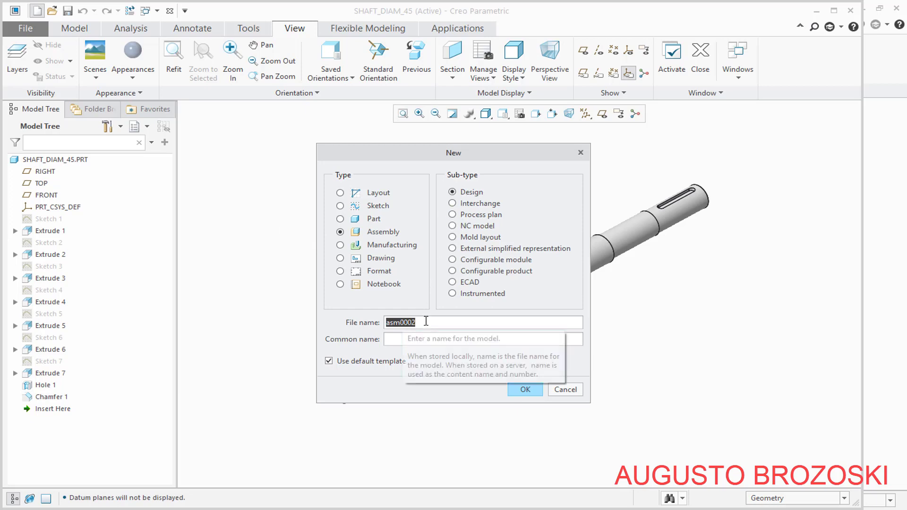
type("MANCAL_SHAFT_ASSEMBLY")
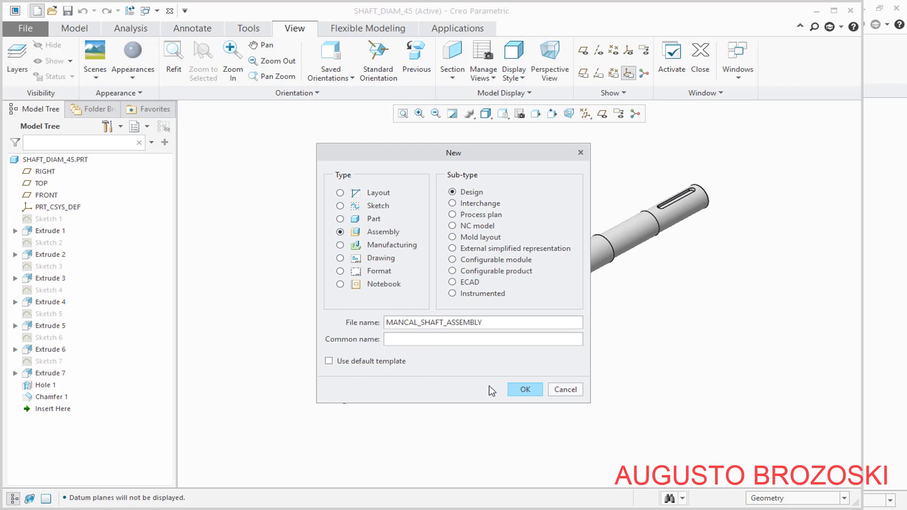
left_click(526, 389)
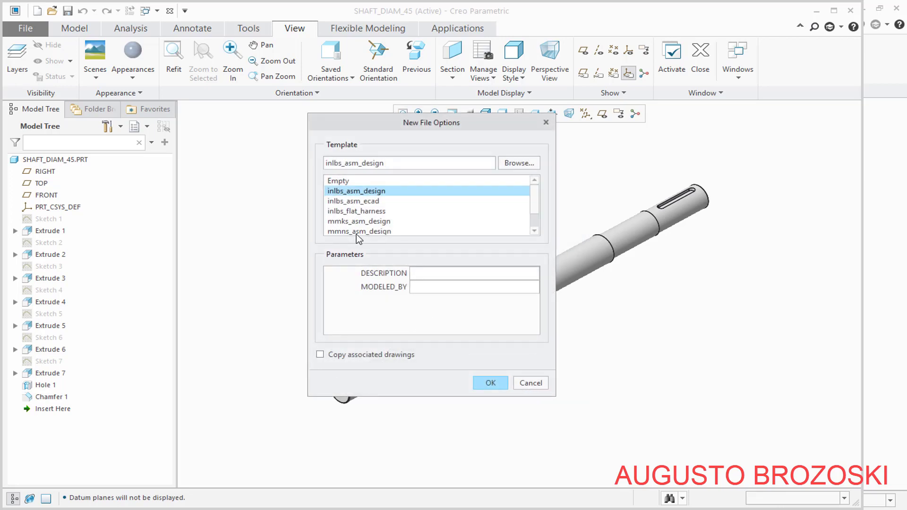
left_click(383, 232)
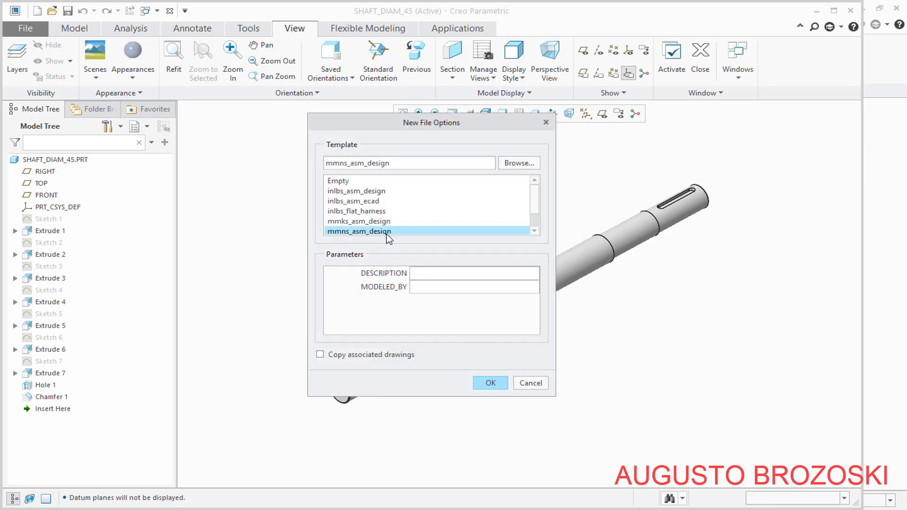
left_click(491, 383)
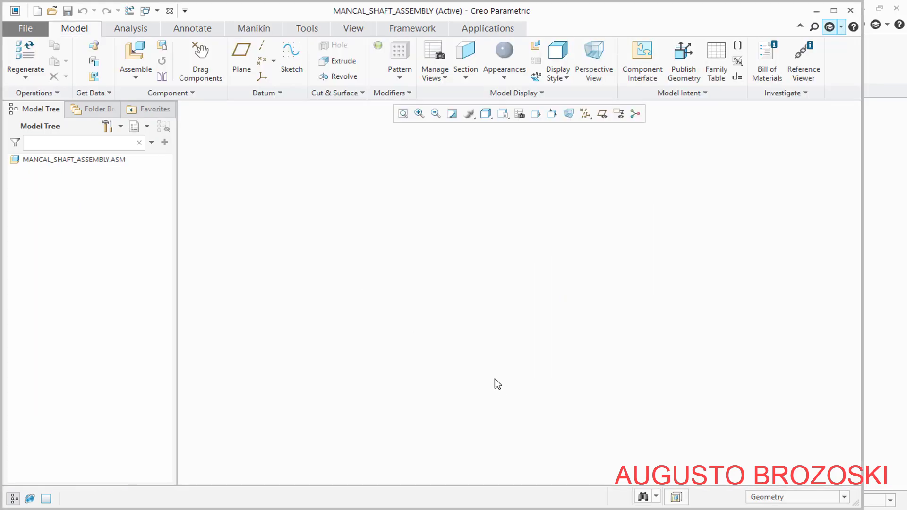
Assemble mancal_base.prt as the first component and place it with the Default constraint
left_click(134, 52)
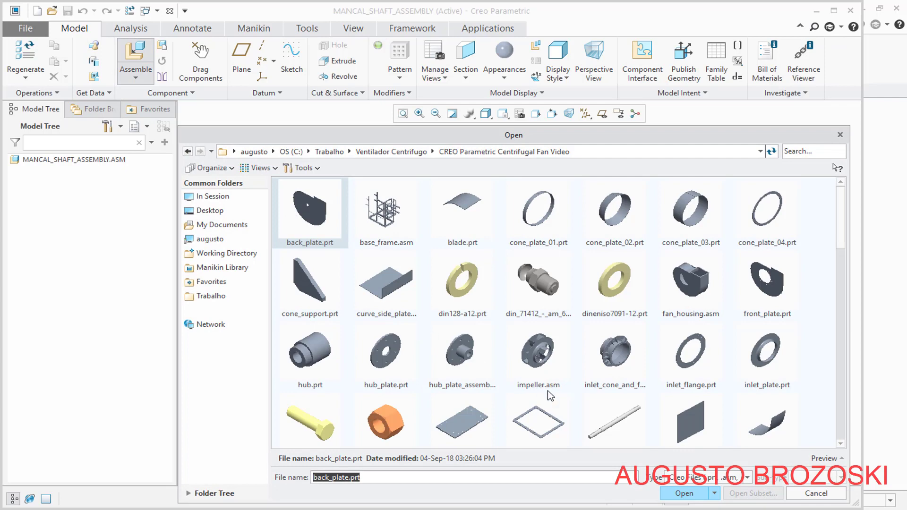
scroll(518, 407, "down", 5)
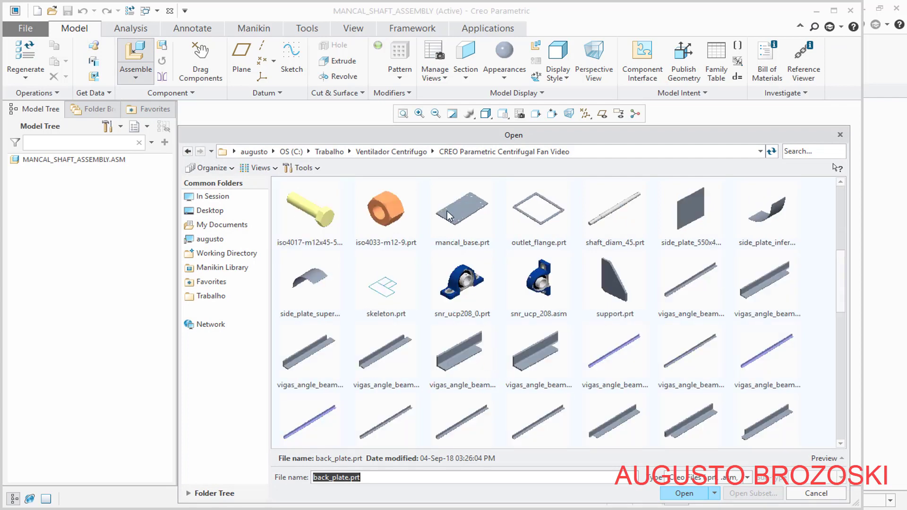
left_click(461, 232)
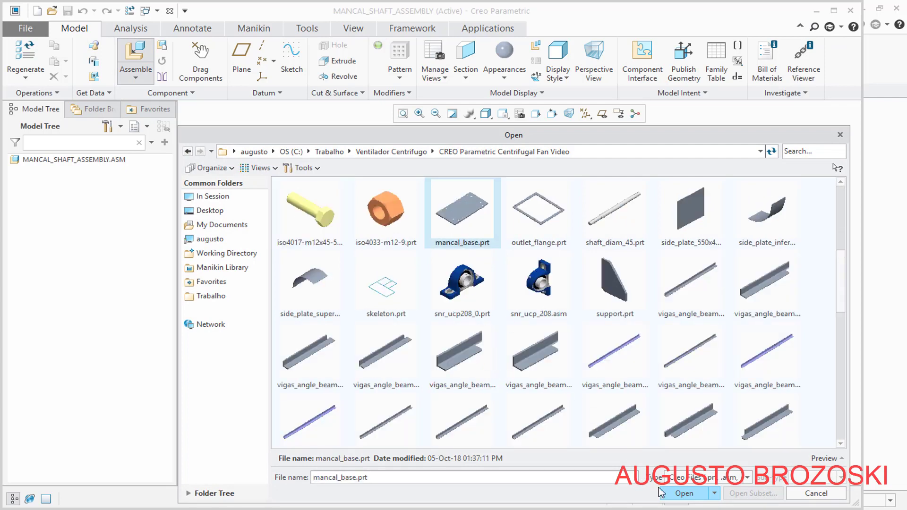
left_click(691, 495)
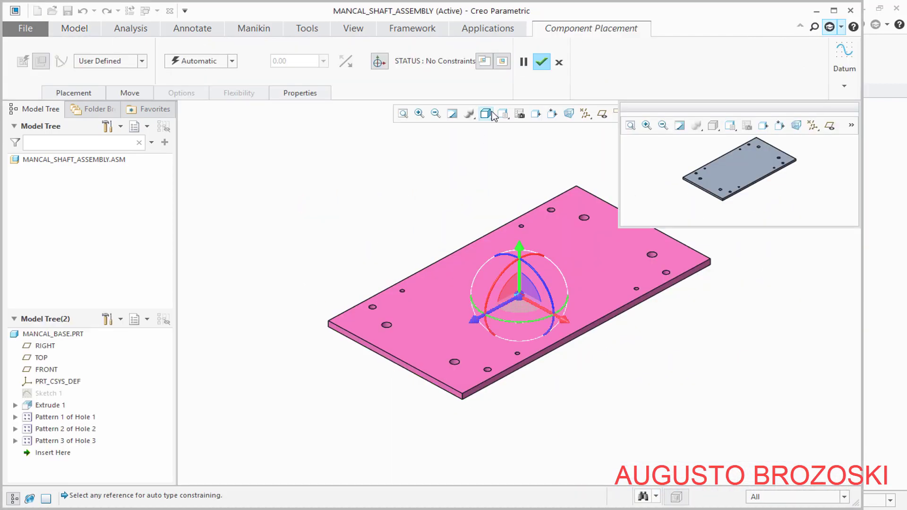
left_click(481, 61)
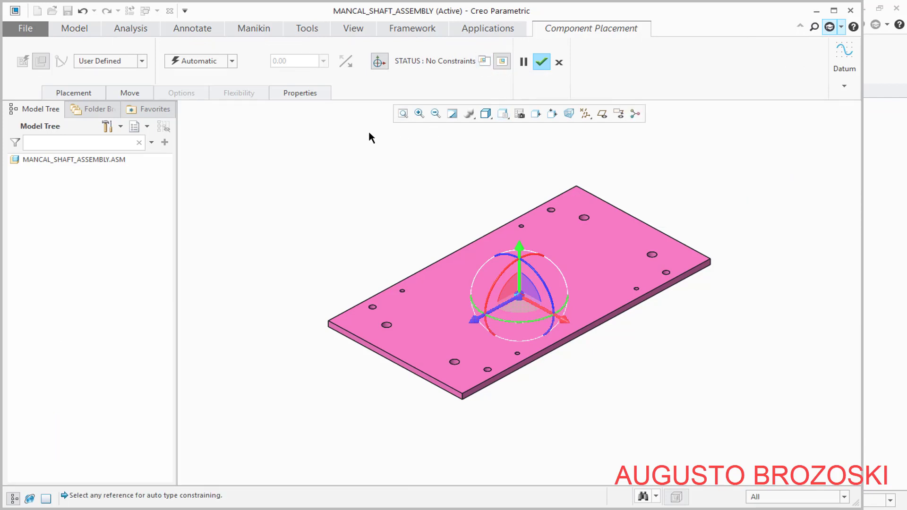
left_click(232, 61)
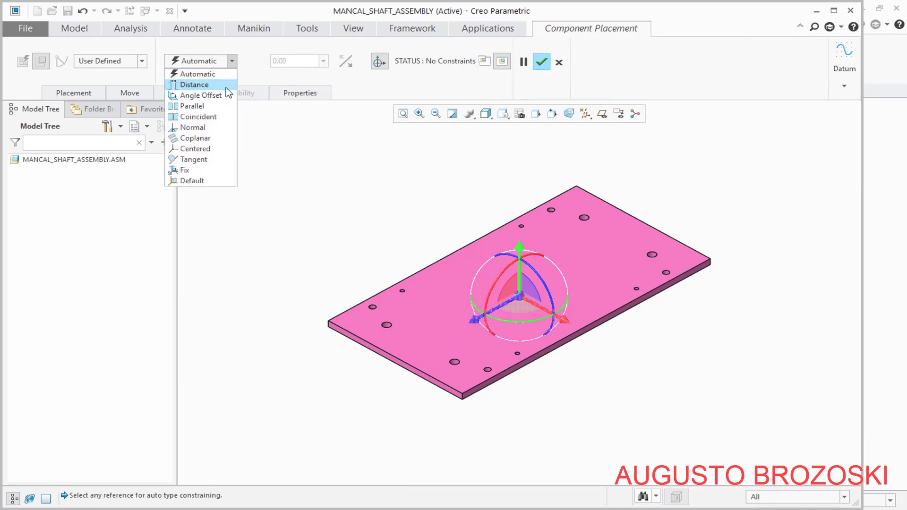
left_click(206, 180)
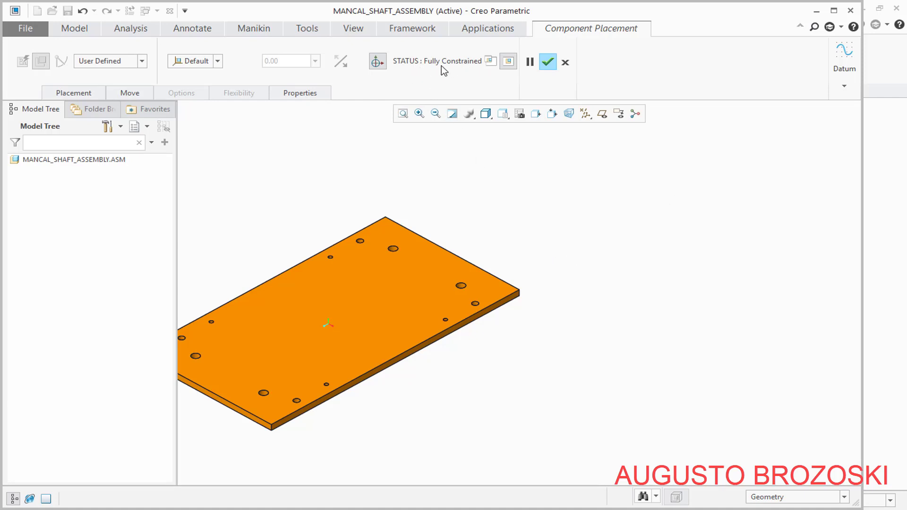
left_click(547, 63)
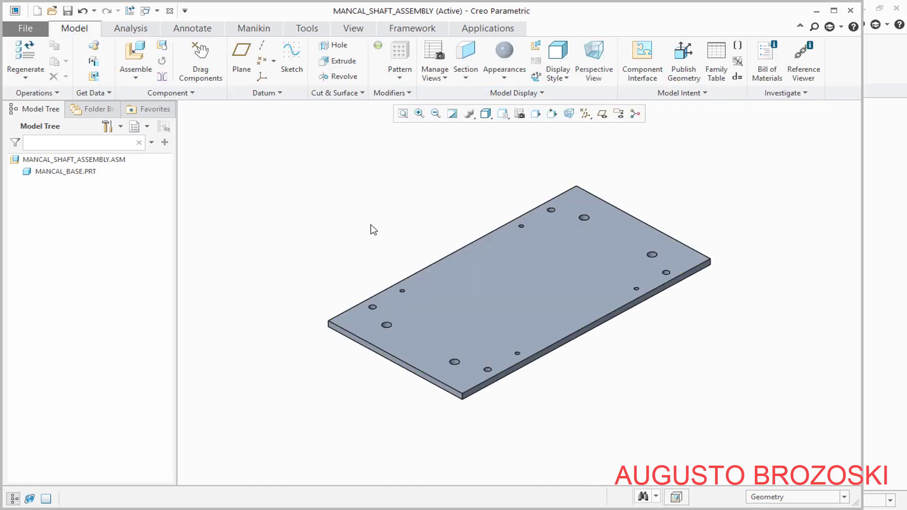
Review the placement definition of the base plate without changing it, and save the assembly in the project folder
left_click(70, 173)
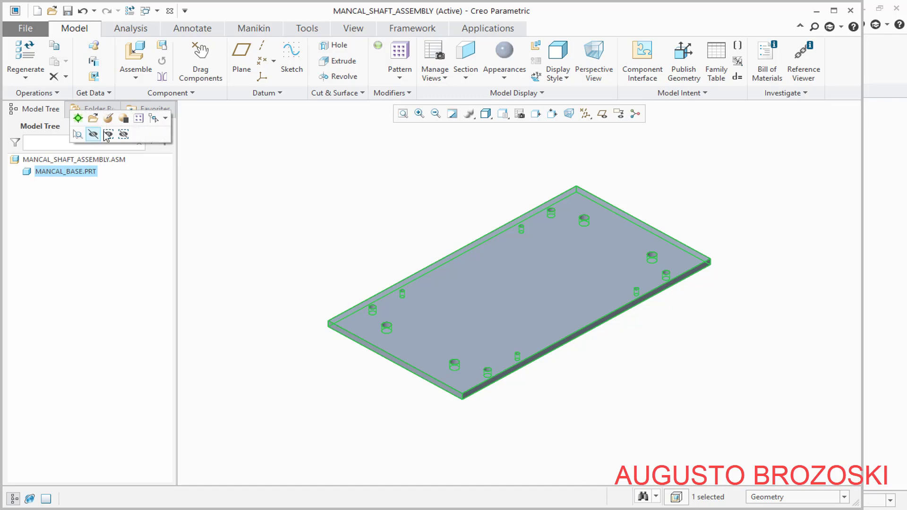
left_click(109, 119)
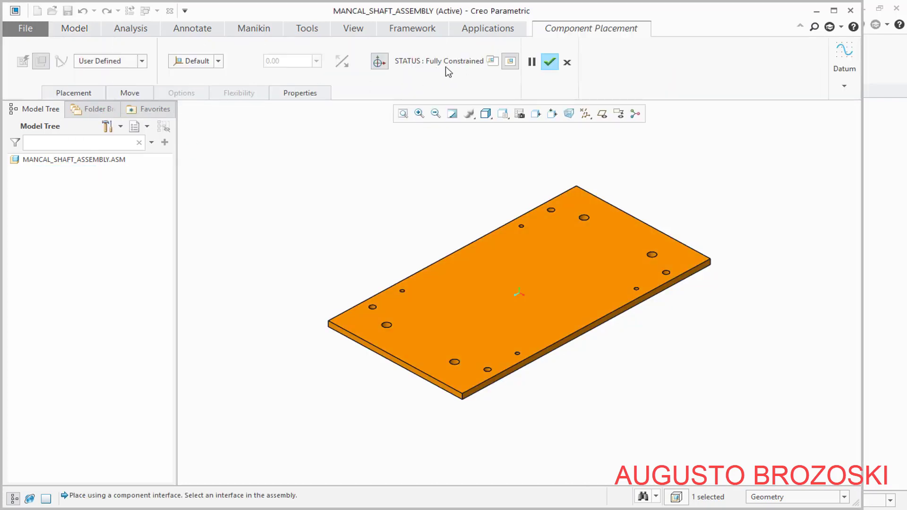
left_click(90, 92)
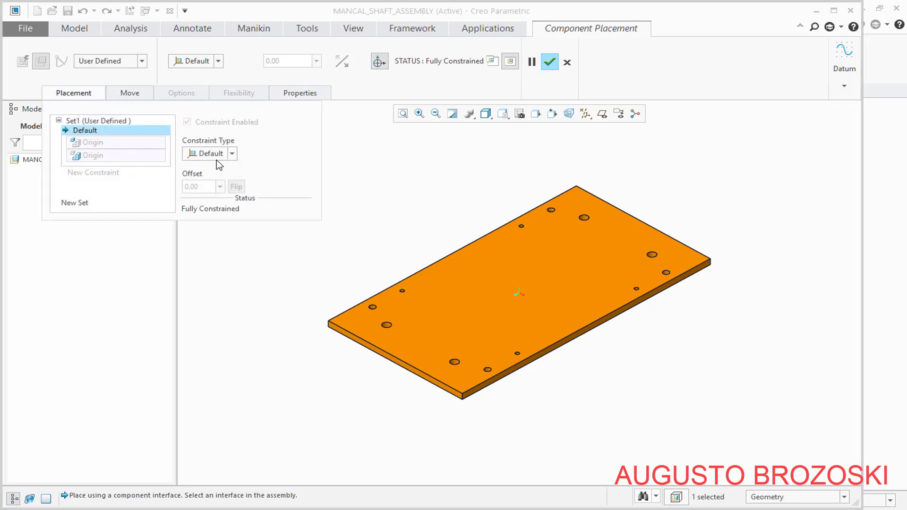
left_click(549, 62)
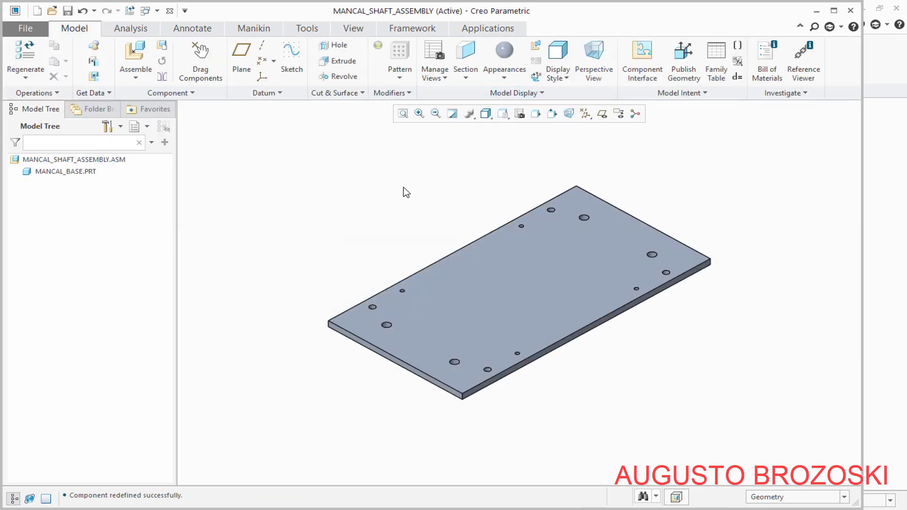
left_click(68, 11)
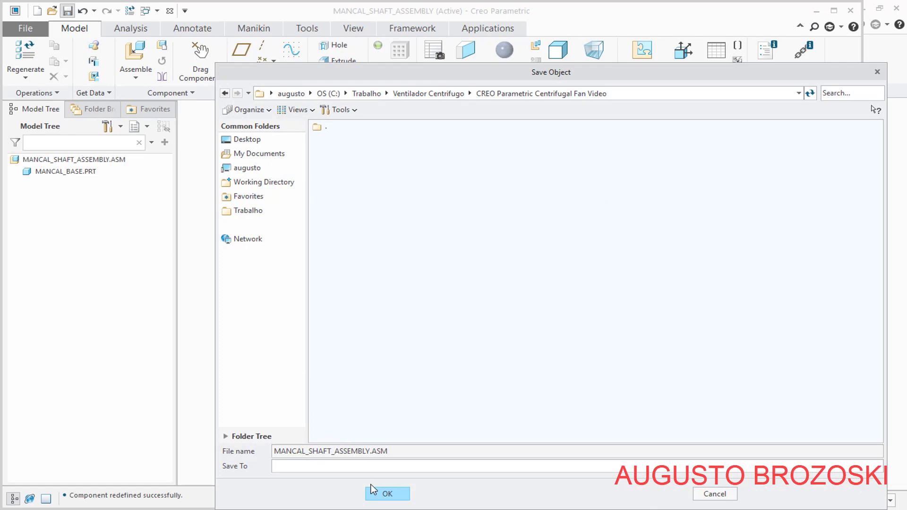
left_click(388, 493)
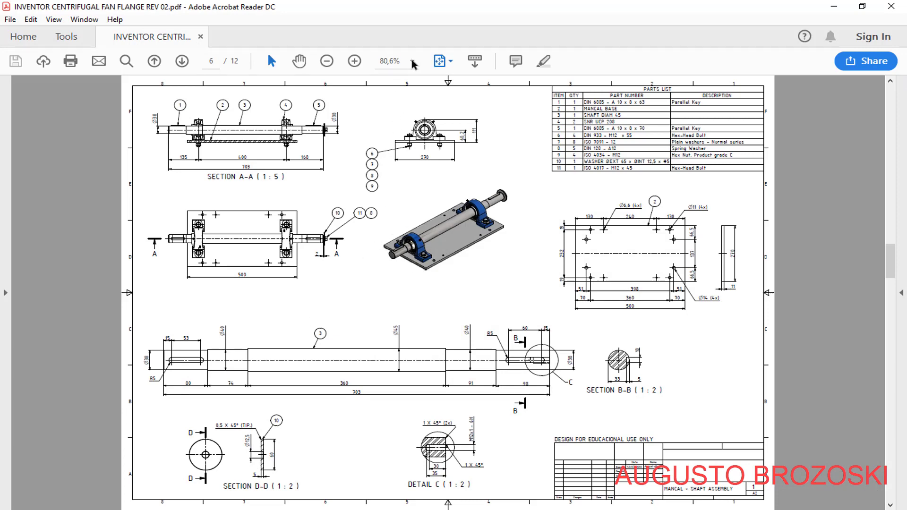
Enlarge the PDF drawing in Acrobat Reader to 125% and examine the shaft assembly views and parts list for the bearing position
left_click(449, 62)
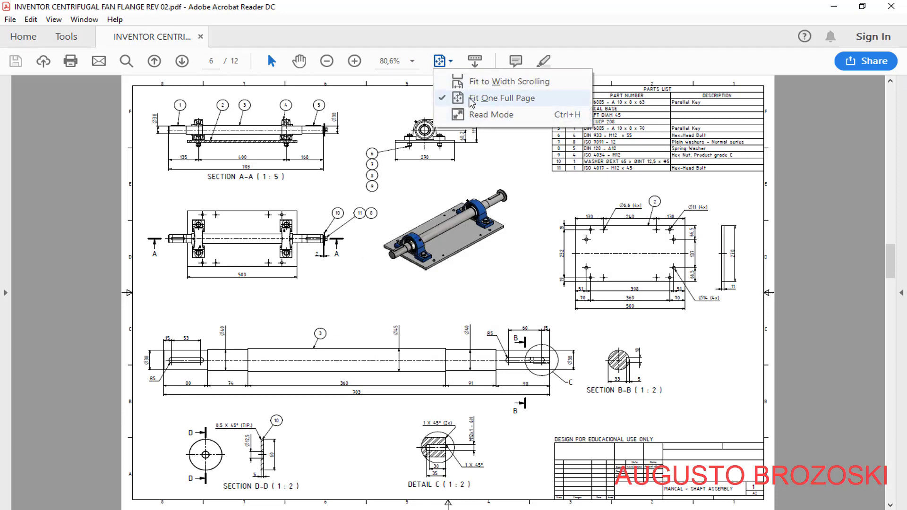
left_click(453, 81)
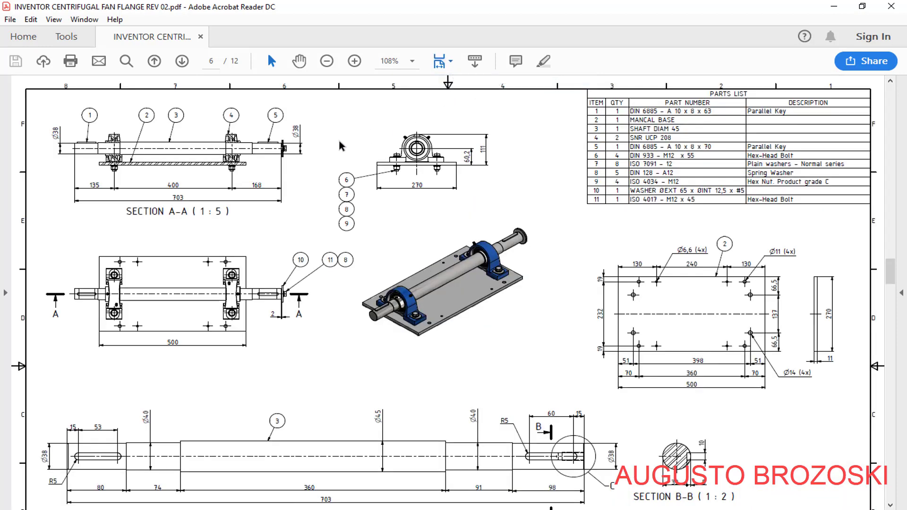
left_click(354, 61)
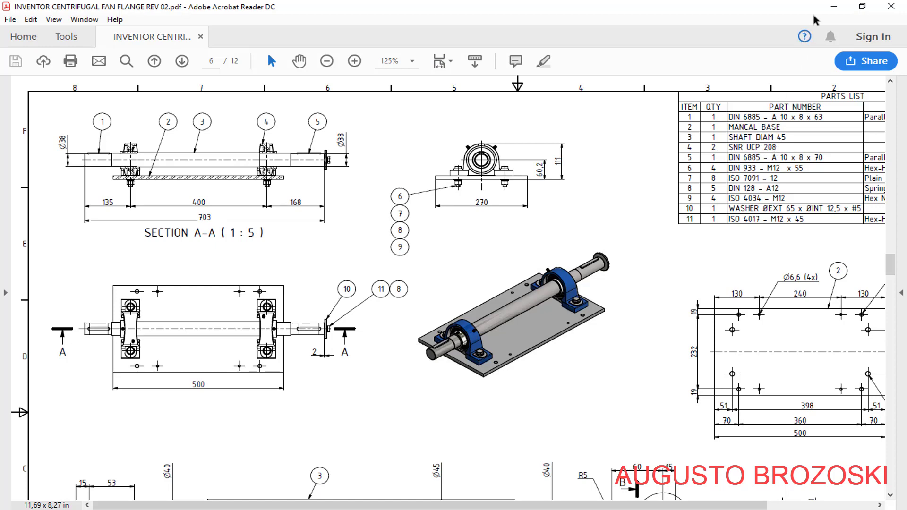
left_click(833, 7)
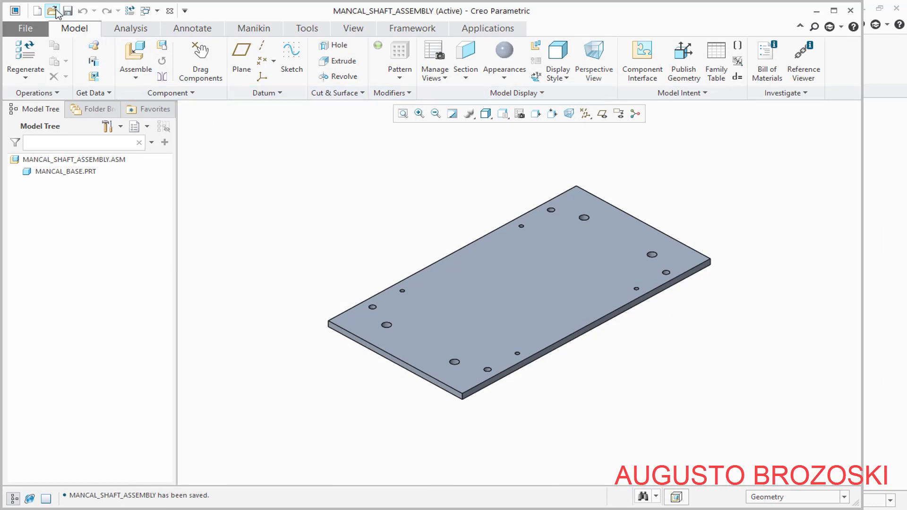
left_click(53, 10)
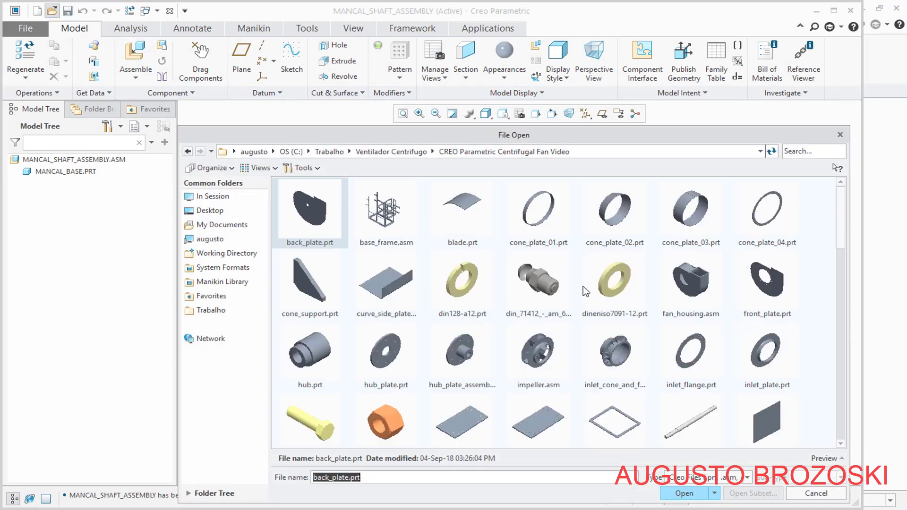
scroll(530, 346, "down", 3)
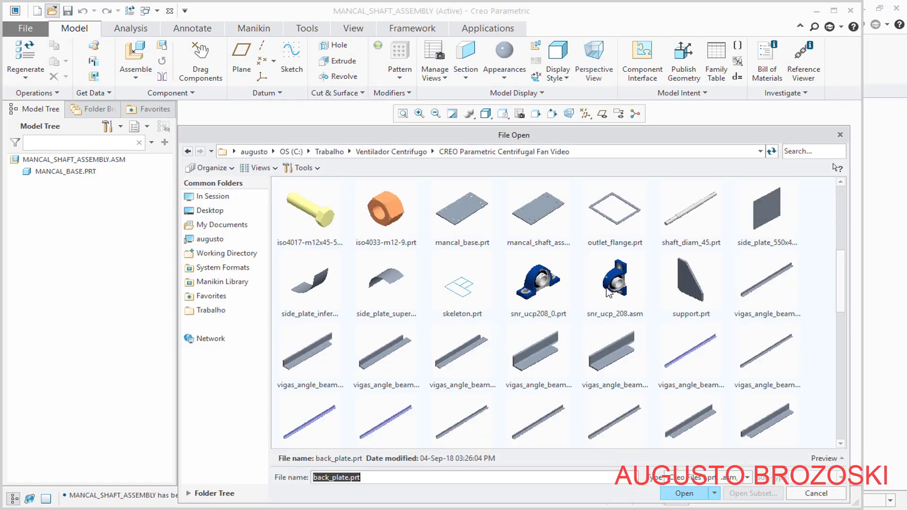
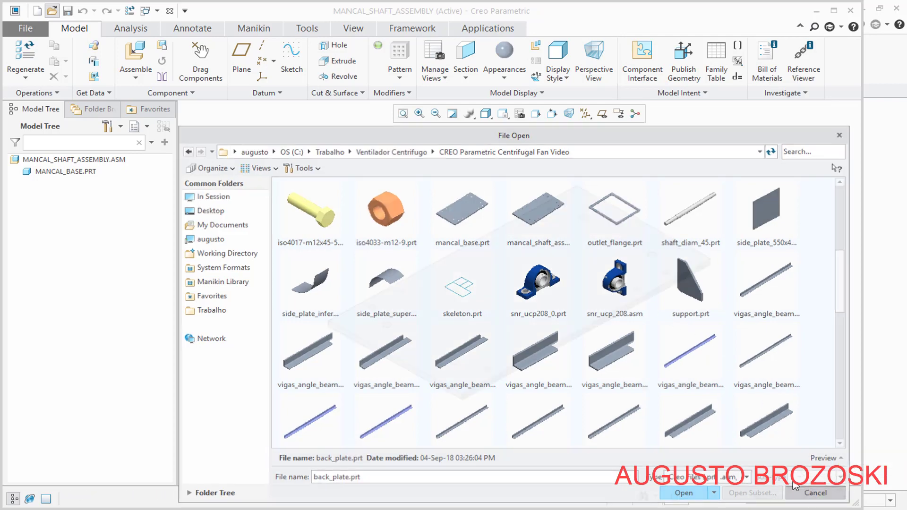
left_click(814, 494)
Bring the bearing unit snr_ucp_208.asm into the assembly as a new component
left_click(137, 58)
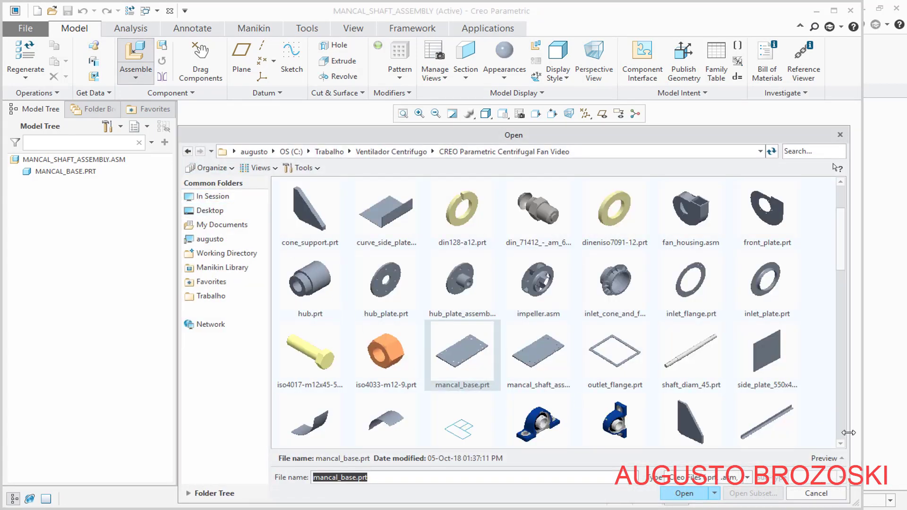
scroll(840, 442, "down", 1)
left_click(628, 363)
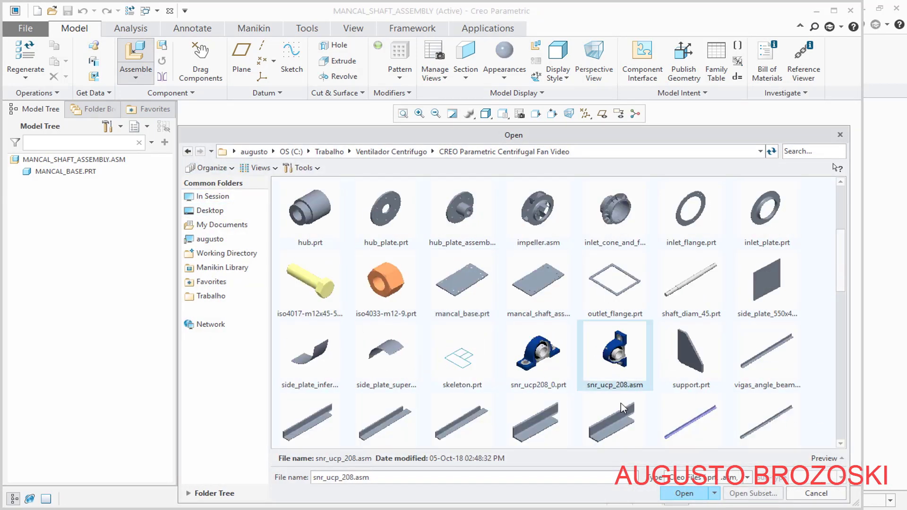
left_click(691, 493)
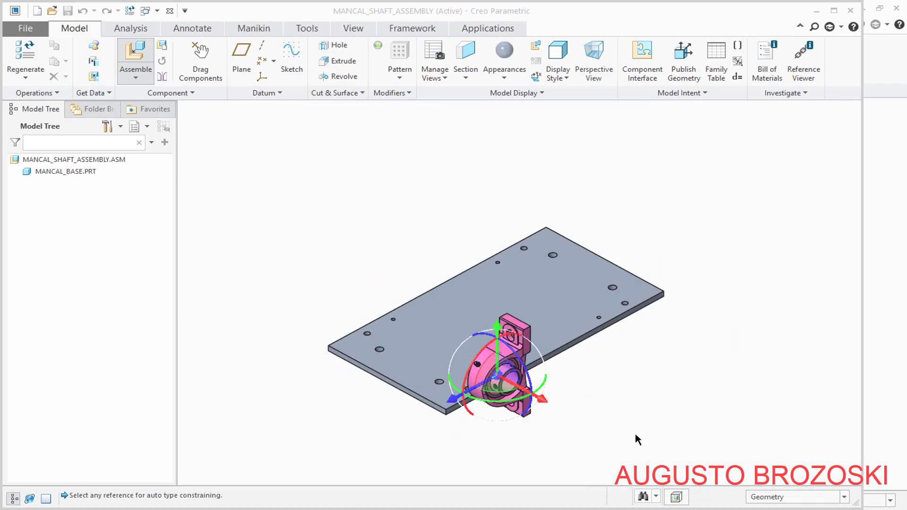
Constrain the underside of the bearing unit's foot to the base plate's top face, using a separate component window for selection
scroll(562, 382, "down", 3)
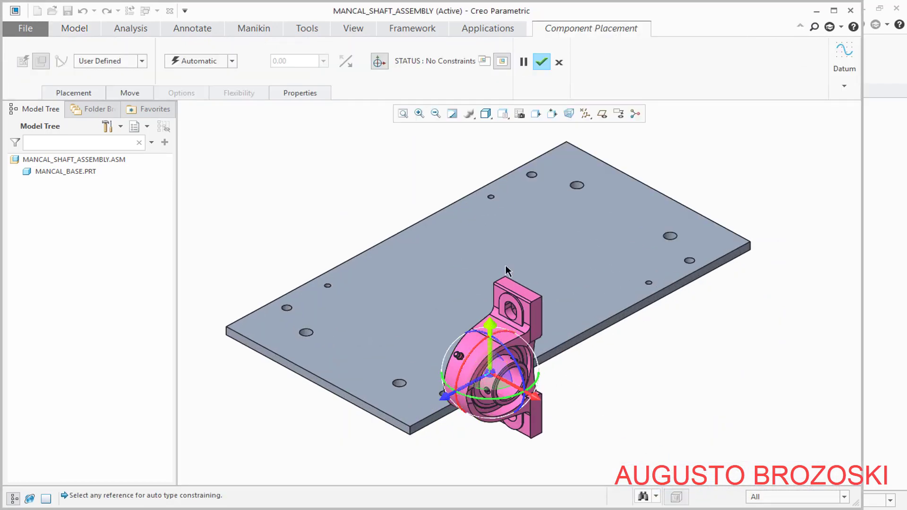
left_click(484, 61)
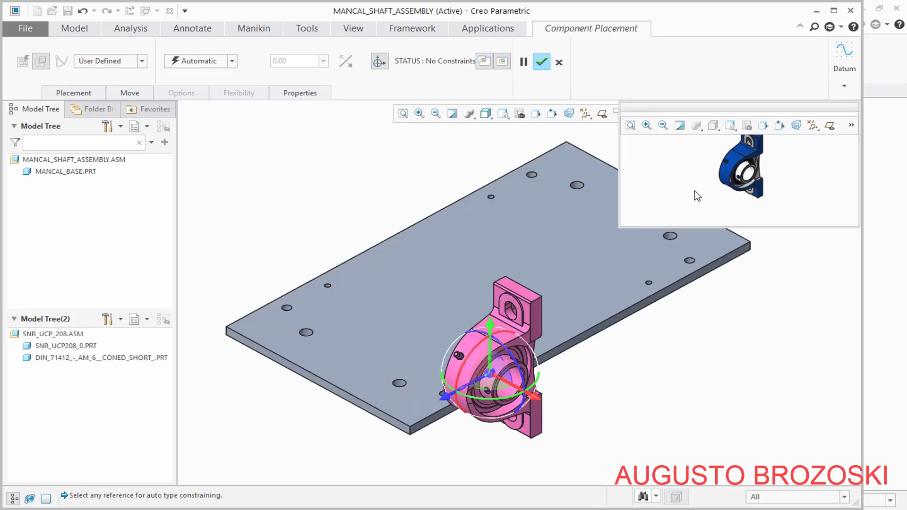
middle_click_drag(697, 195, 730, 159)
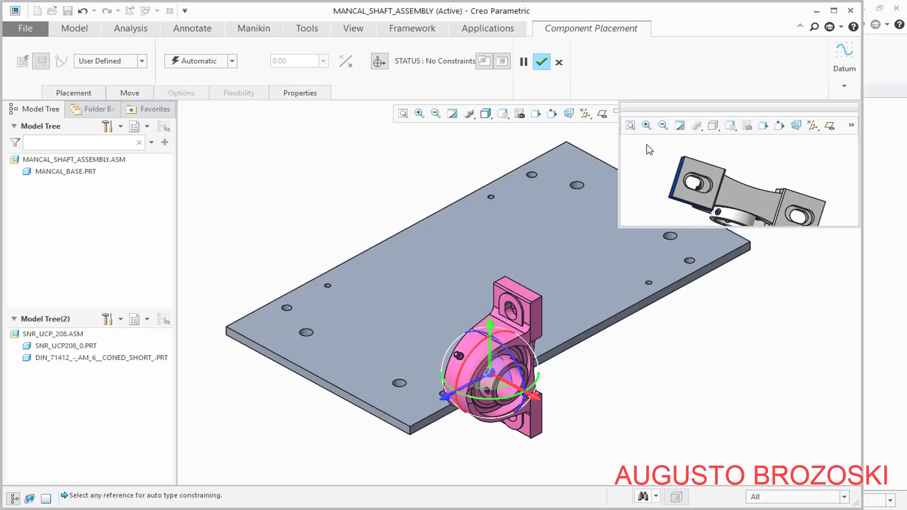
left_click(685, 161)
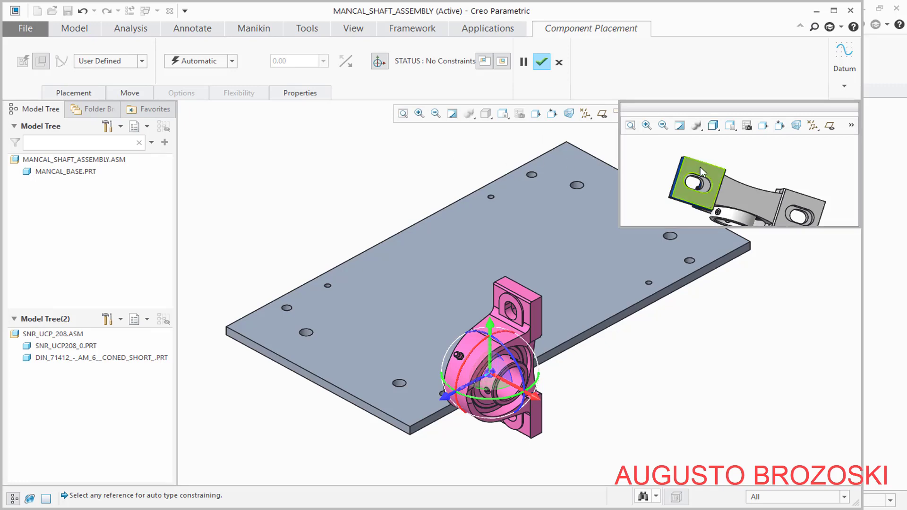
left_click(392, 306)
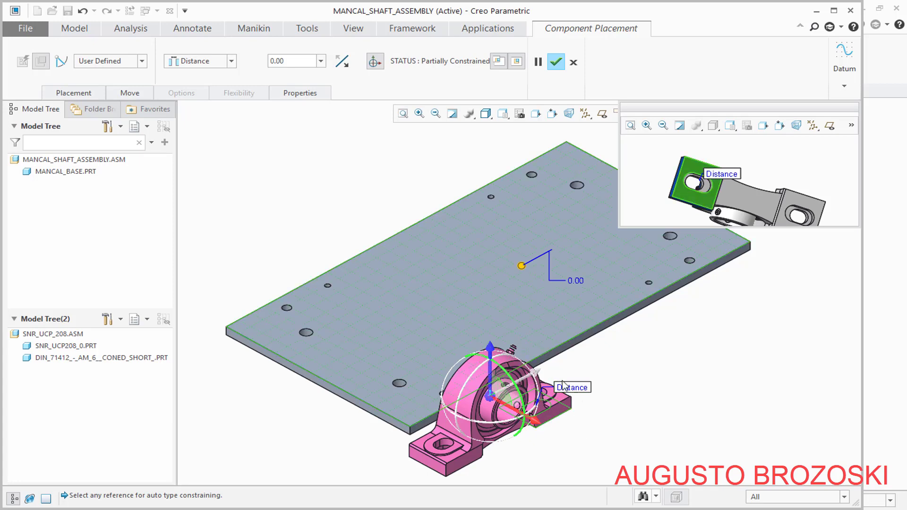
Make the foot-to-base constraint Coincident, display the datum planes, and reorient the bearing in its component window to a standard view
left_click(231, 62)
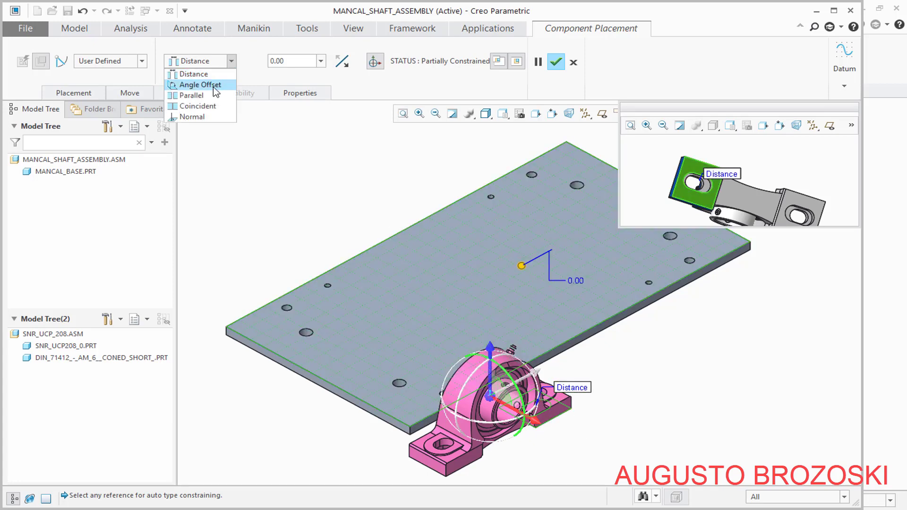
left_click(209, 105)
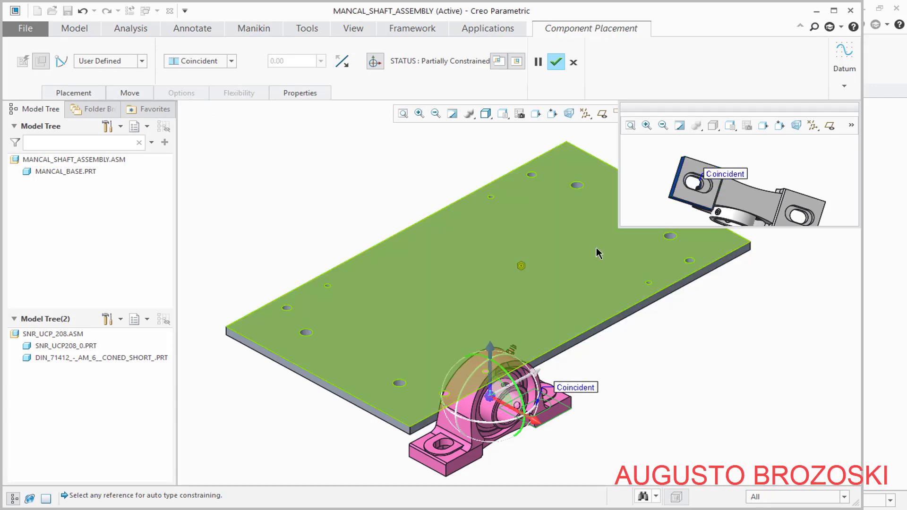
left_click(829, 125)
left_click(730, 125)
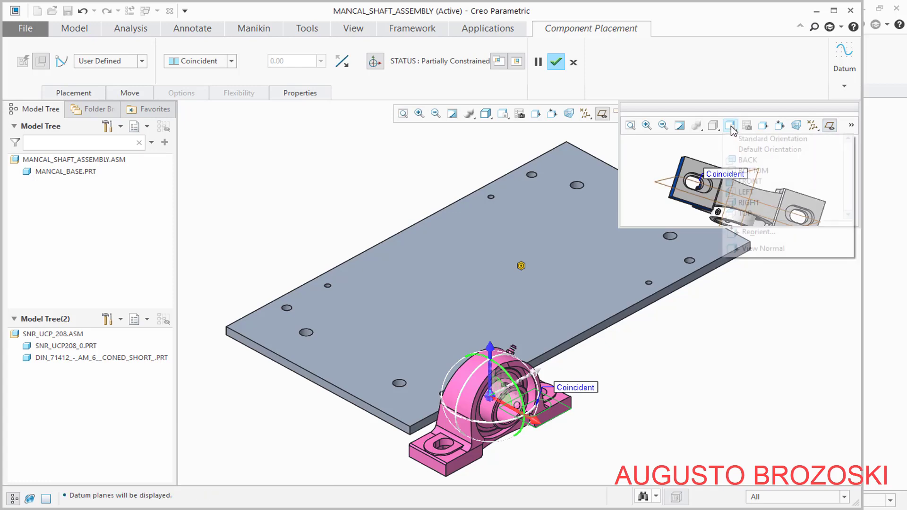
left_click(768, 179)
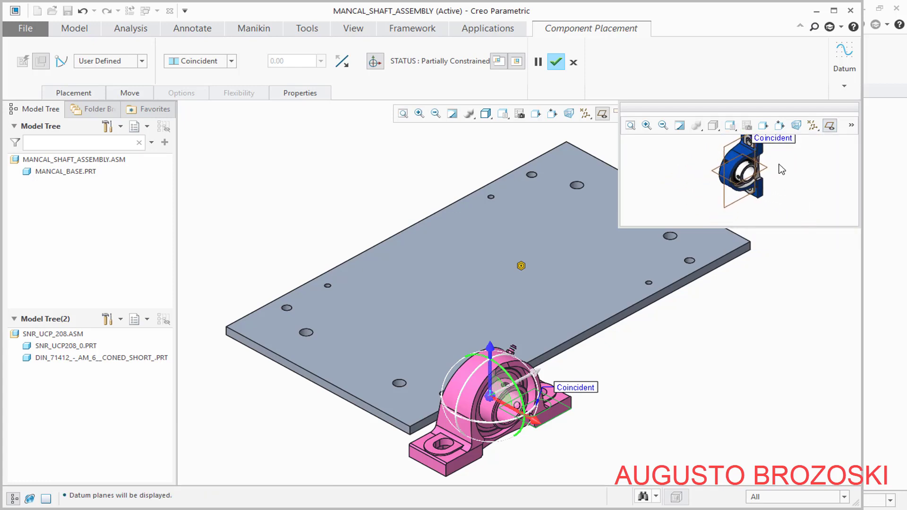
Constrain the bearing's central datum plane along the bore to the assembly's lengthwise middle plane as Coincident
scroll(767, 175, "down", 3)
left_click(758, 172)
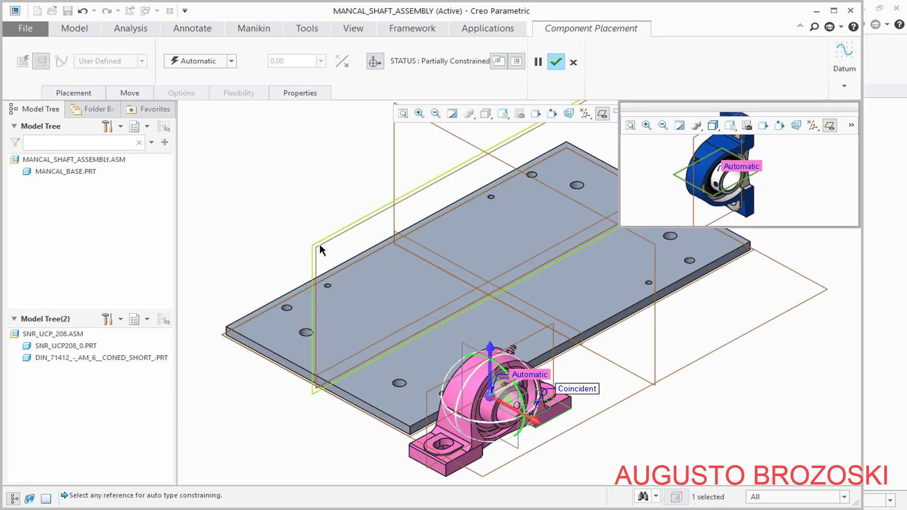
left_click(316, 249)
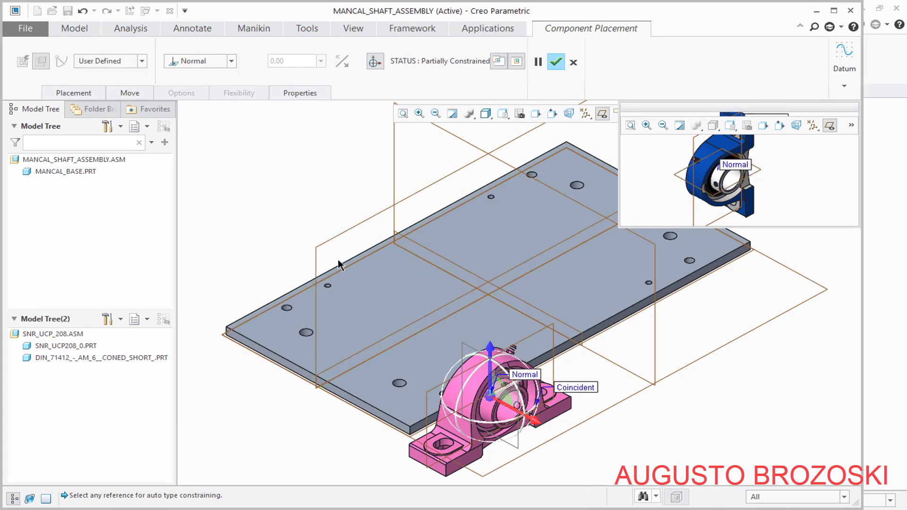
left_click(231, 62)
left_click(208, 105)
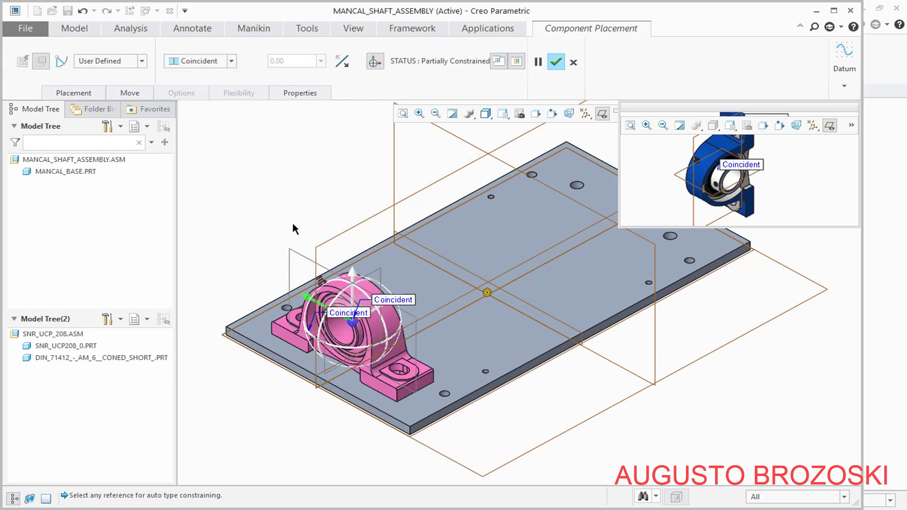
Enlarge the PDF drawing in Acrobat Reader to 300% and examine the bearing orientation in section A-A and the plan view
middle_click_drag(351, 338, 365, 262)
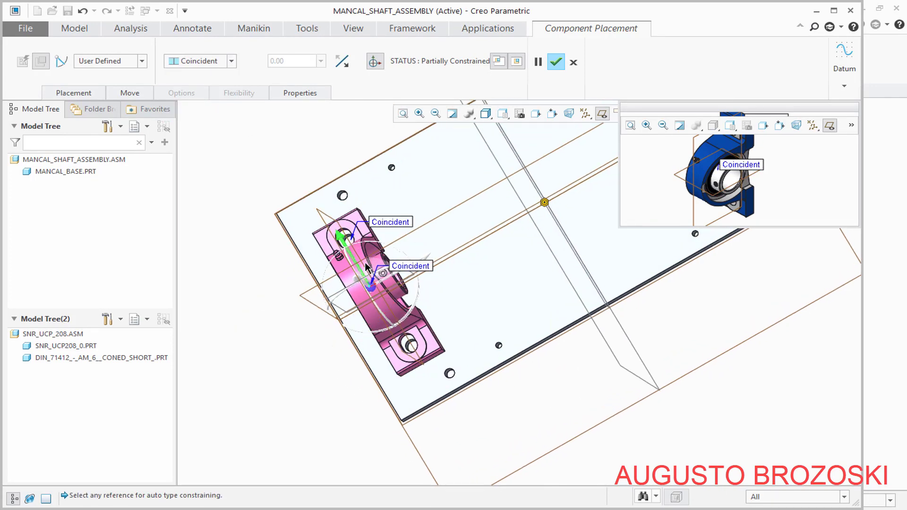
scroll(364, 262, "up", 3)
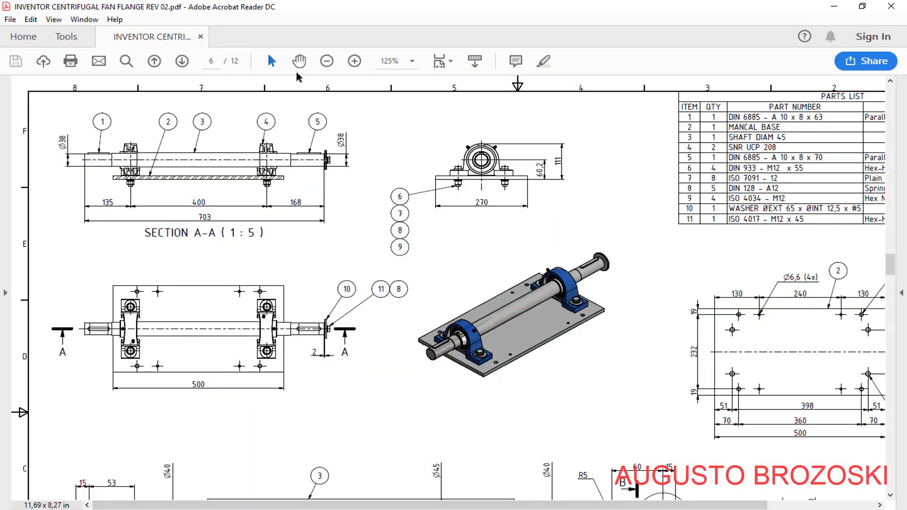
left_click(354, 61)
left_click(354, 61)
left_click(354, 61)
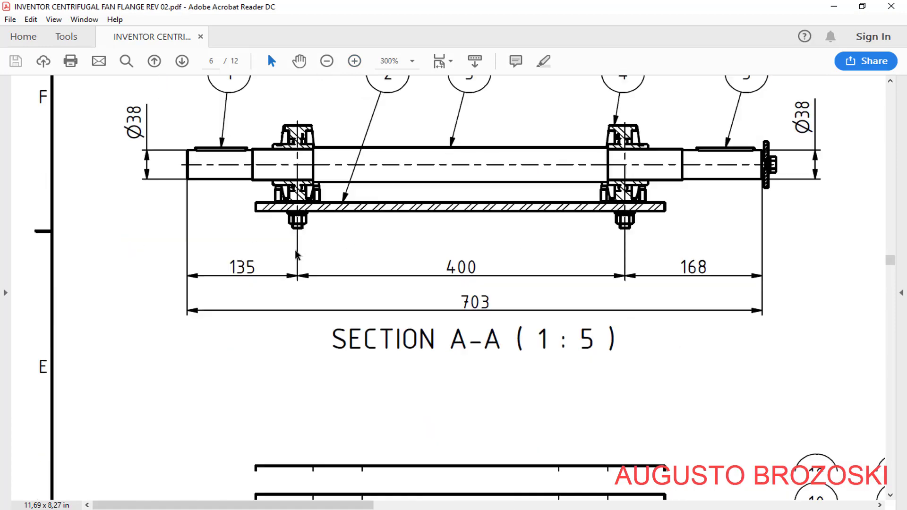
scroll(296, 255, "down", 5)
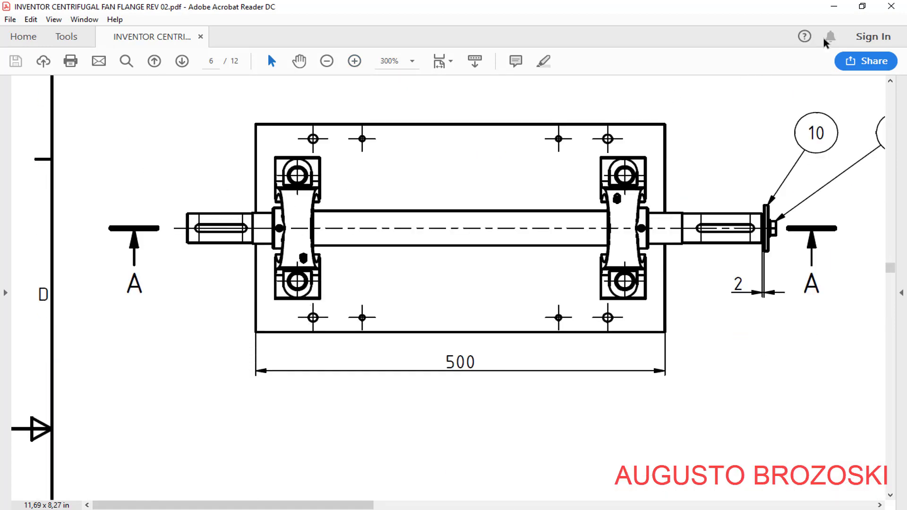
left_click(833, 6)
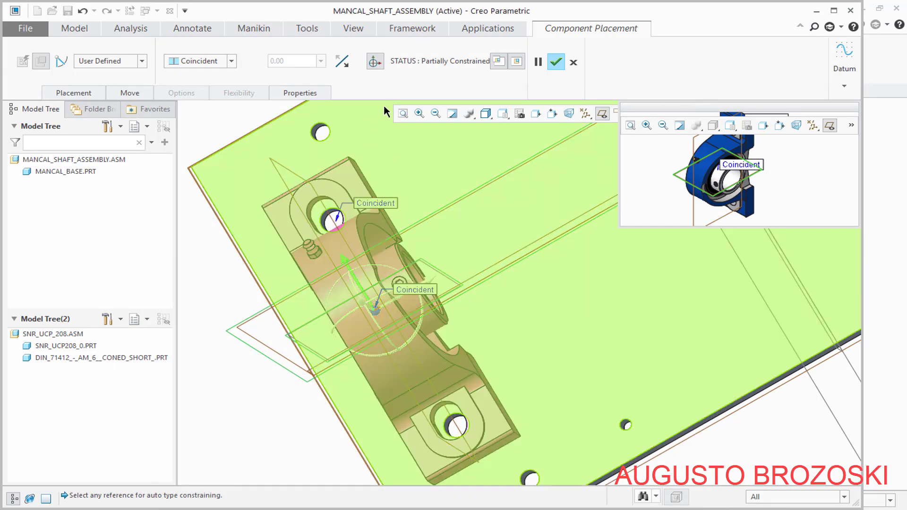
Flip the middle-plane constraint so the bearing unit faces the opposite way on the base plate
left_click(342, 62)
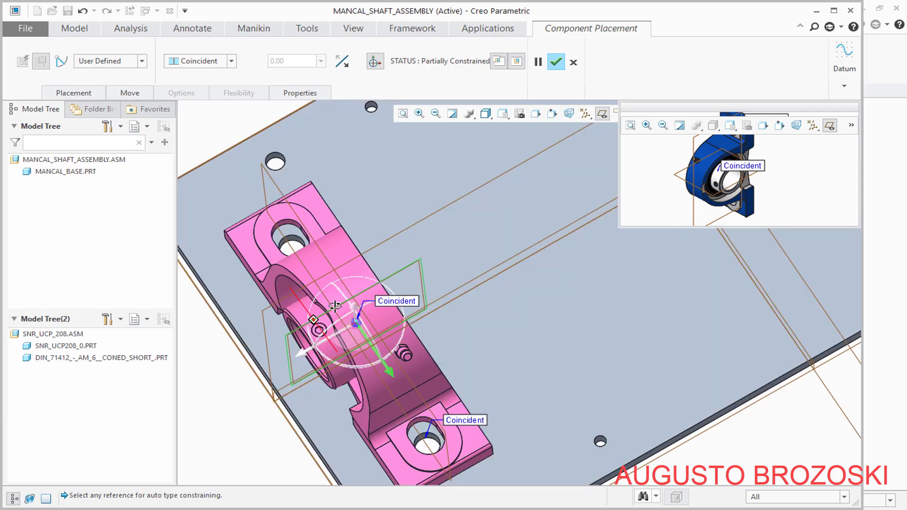
middle_click_drag(335, 306, 391, 276)
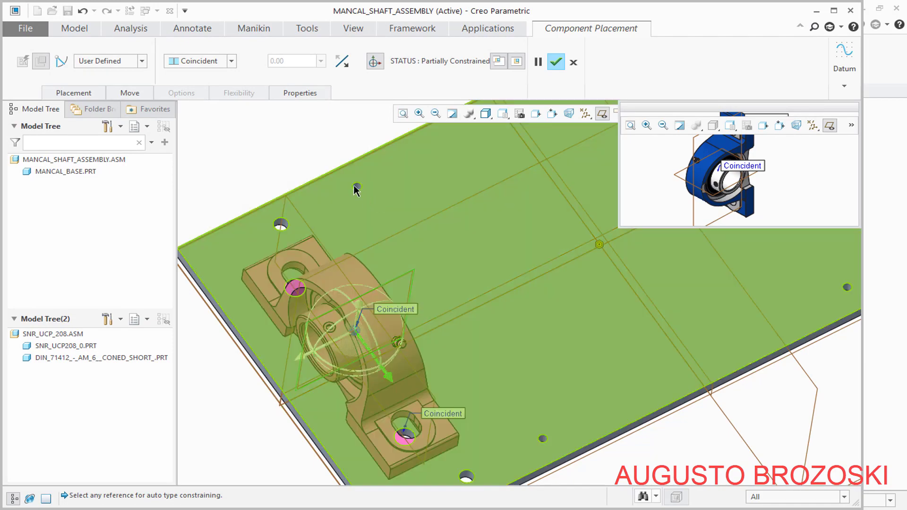
scroll(285, 184, "down", 2)
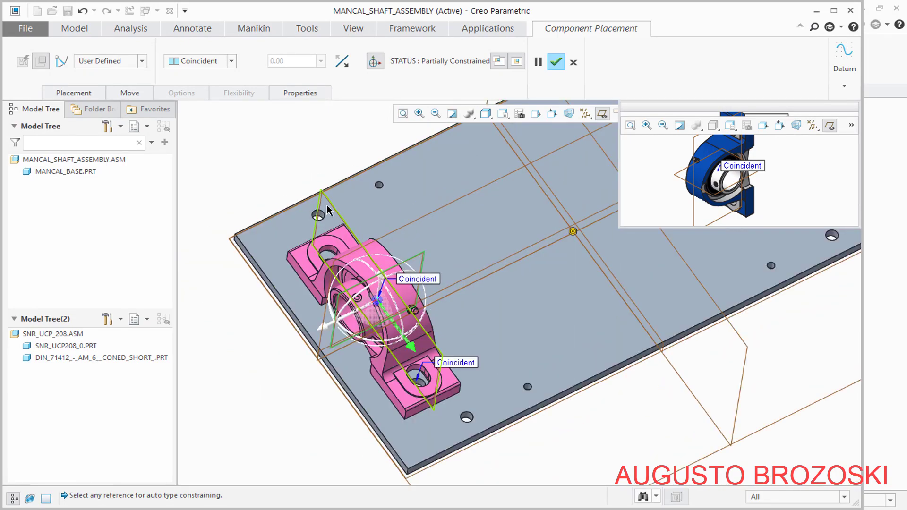
Constrain the bearing's crosswise middle plane to the base plate's short end with a Distance offset of 51
left_click(289, 271)
scroll(283, 302, "up", 6)
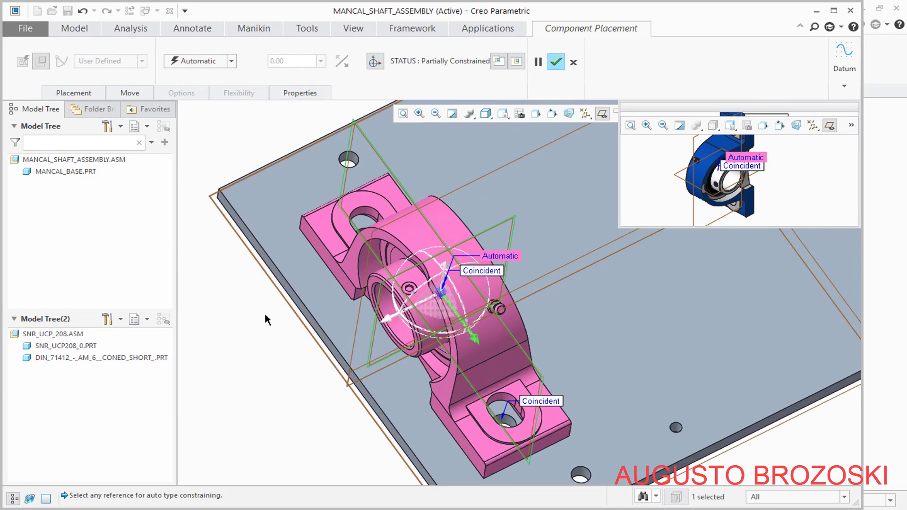
left_click(333, 295)
scroll(332, 296, "down", 5)
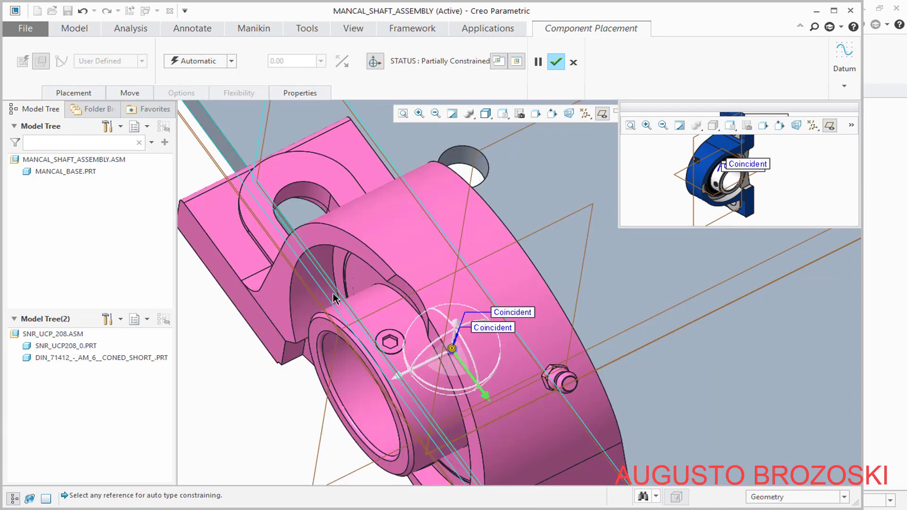
left_click(232, 62)
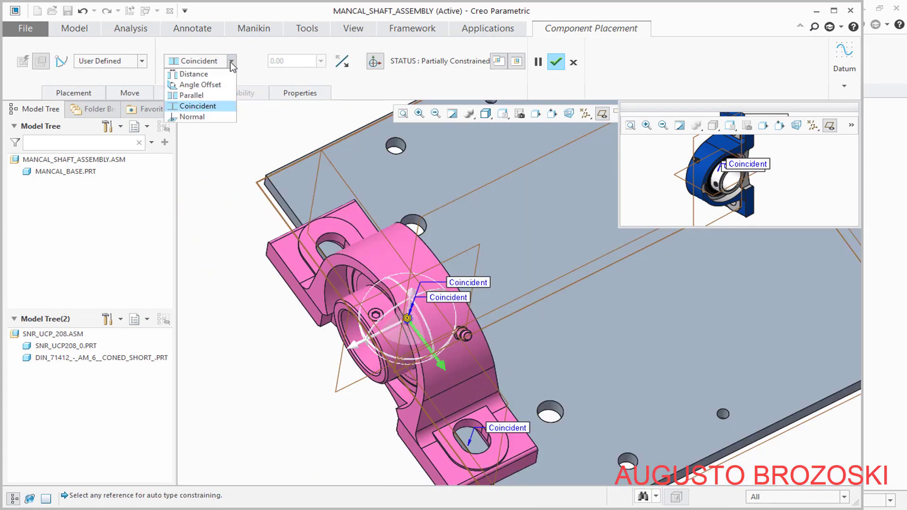
left_click(195, 74)
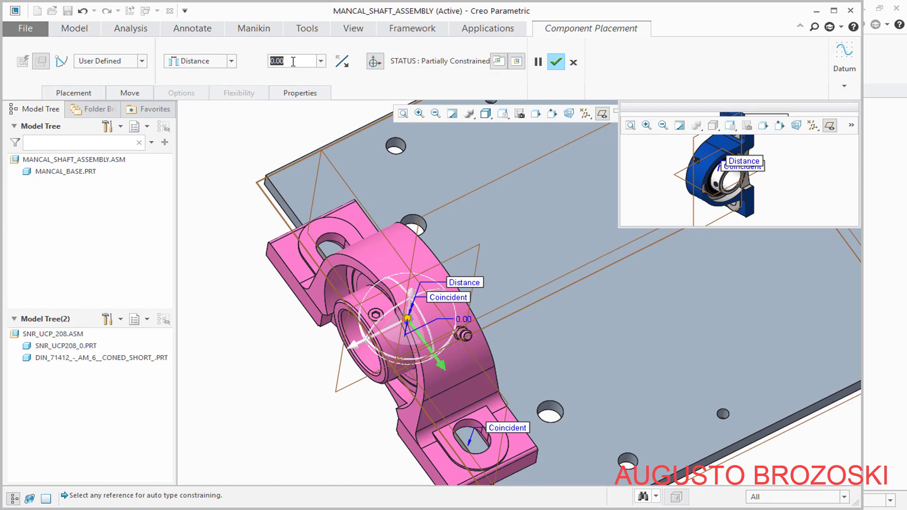
type("5")
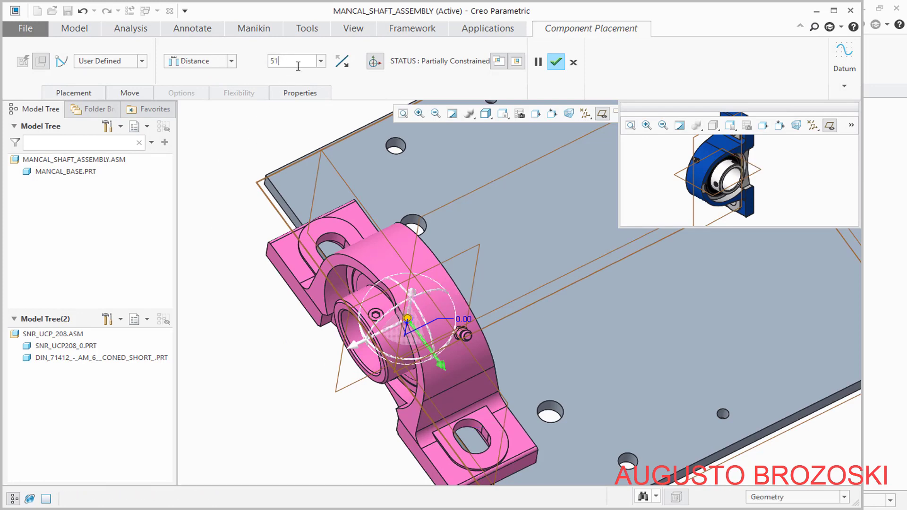
type("1")
key("Return")
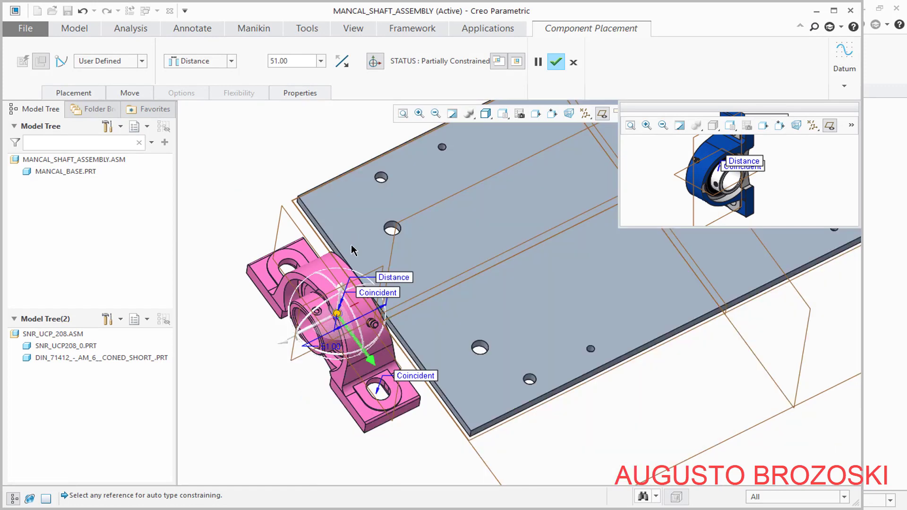
Move the bearing unit inward onto the base plate and set its distance from the short end to 51
middle_click_drag(352, 250, 345, 311)
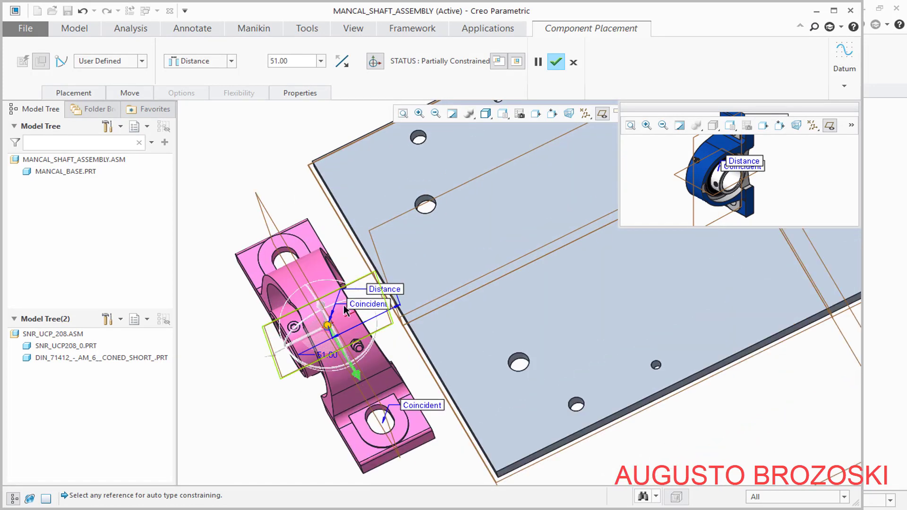
left_click_drag(329, 326, 481, 280)
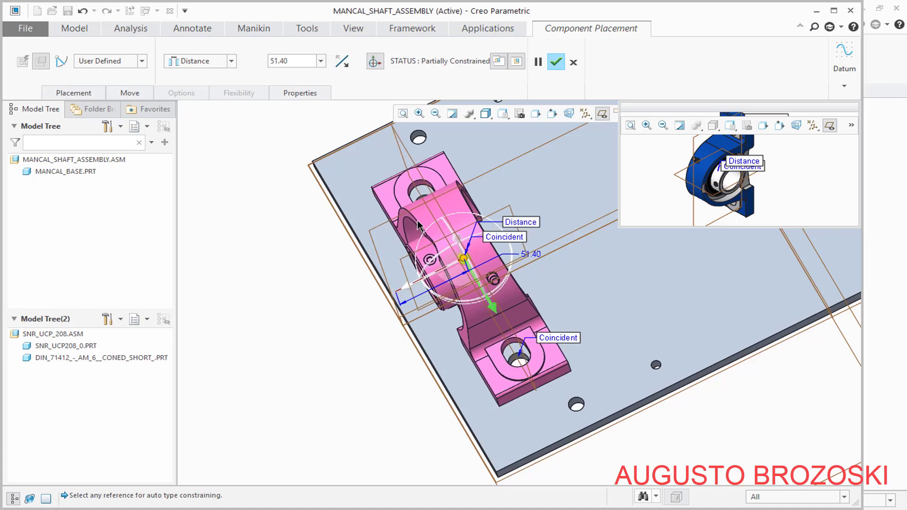
double_click(304, 59)
type("5")
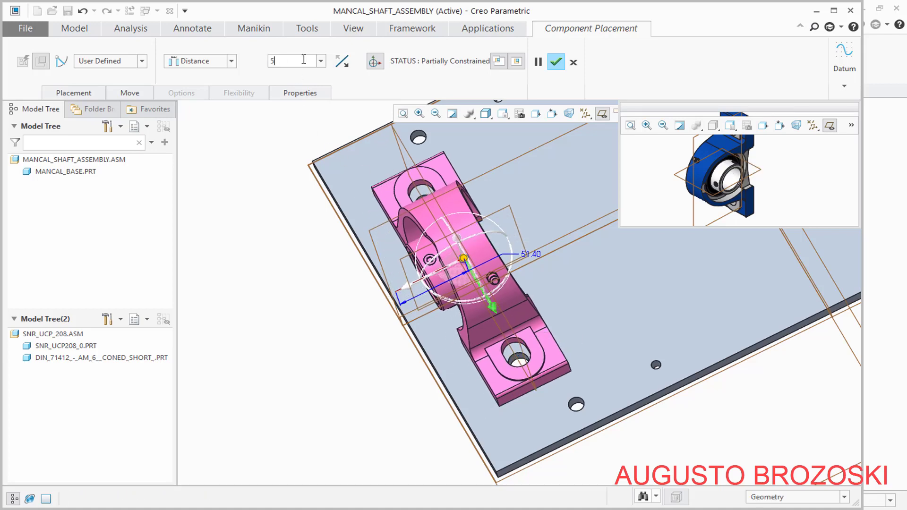
type("1")
key("Return")
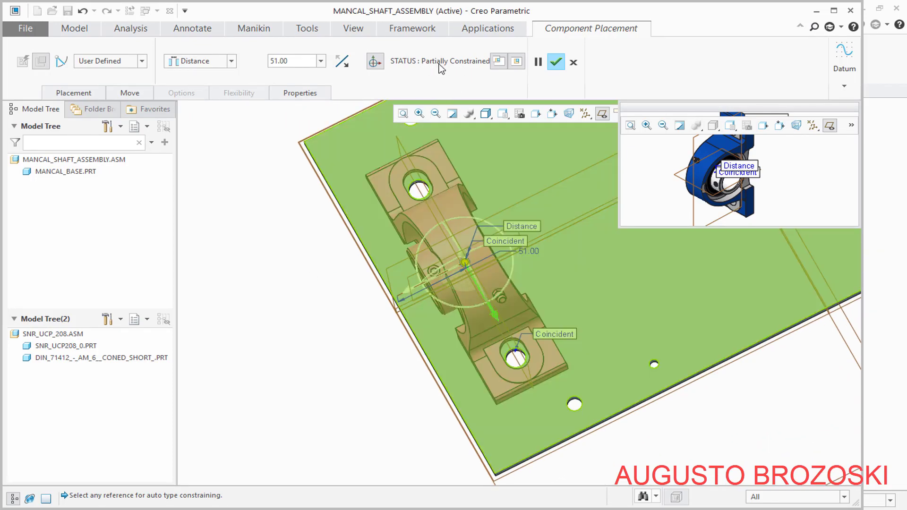
Accept the bearing unit's placement, restore the standard orientation, and save the assembly
left_click(555, 63)
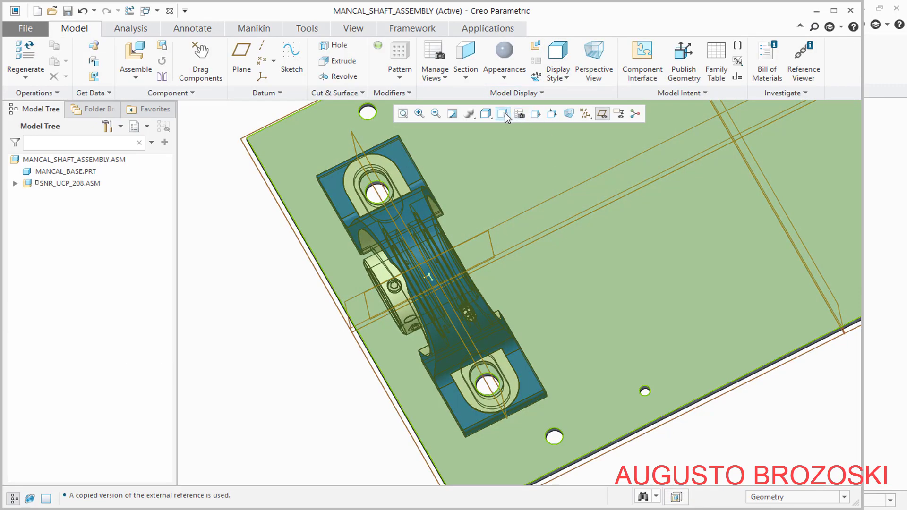
left_click(502, 113)
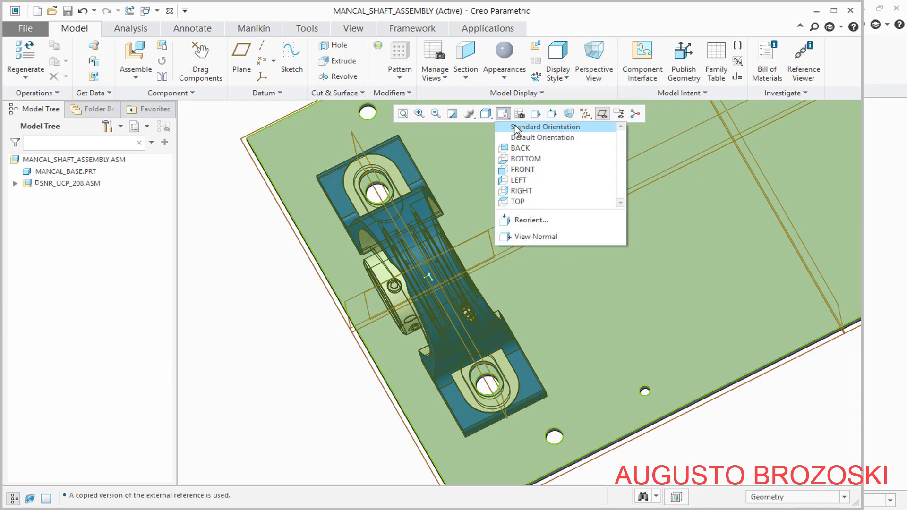
left_click(543, 126)
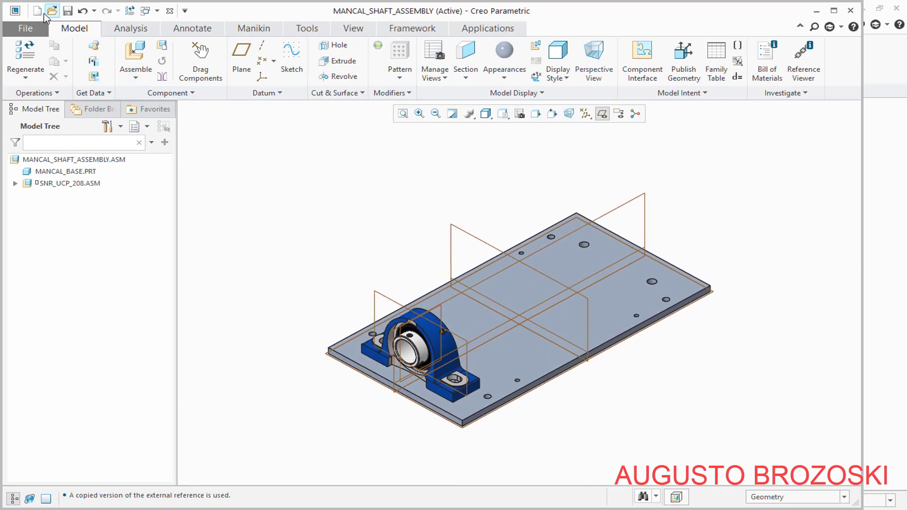
left_click(67, 10)
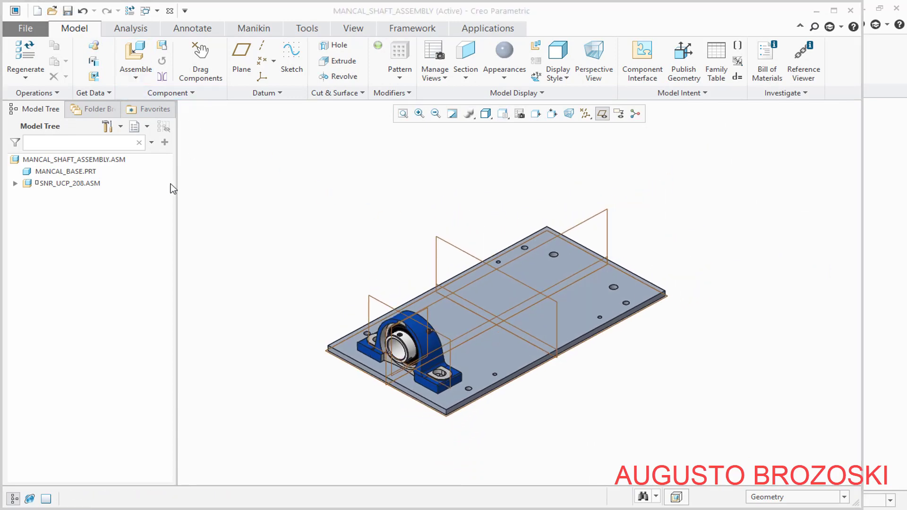
Review the placement constraints of the bearing unit SNR_UCP_208.ASM without changing them
left_click(79, 184)
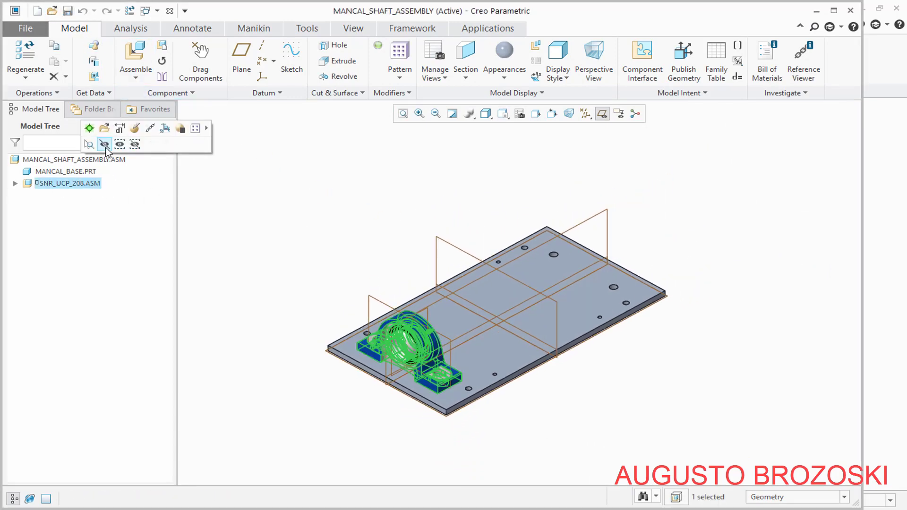
left_click(135, 129)
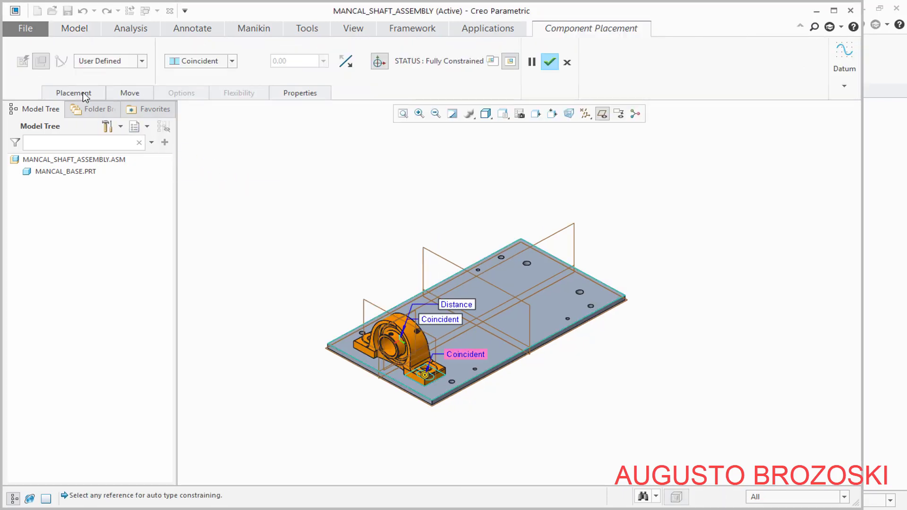
left_click(83, 93)
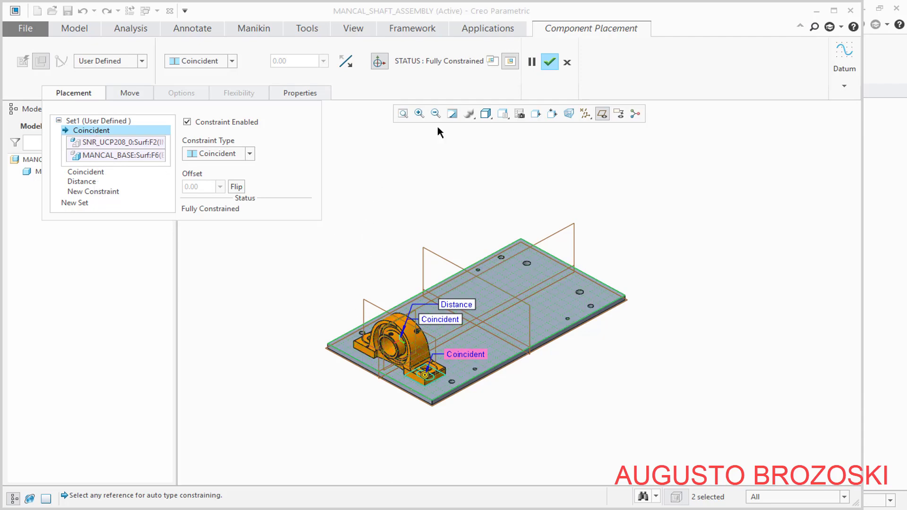
left_click(549, 62)
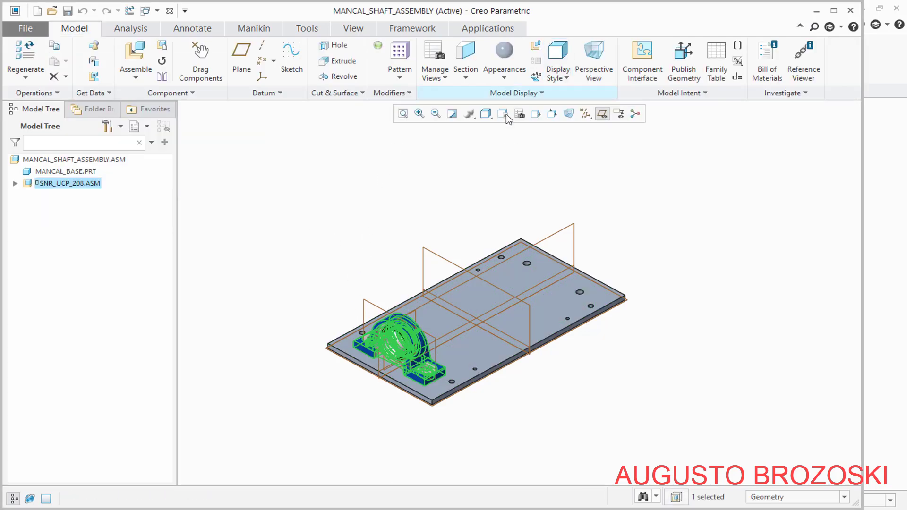
left_click(85, 183)
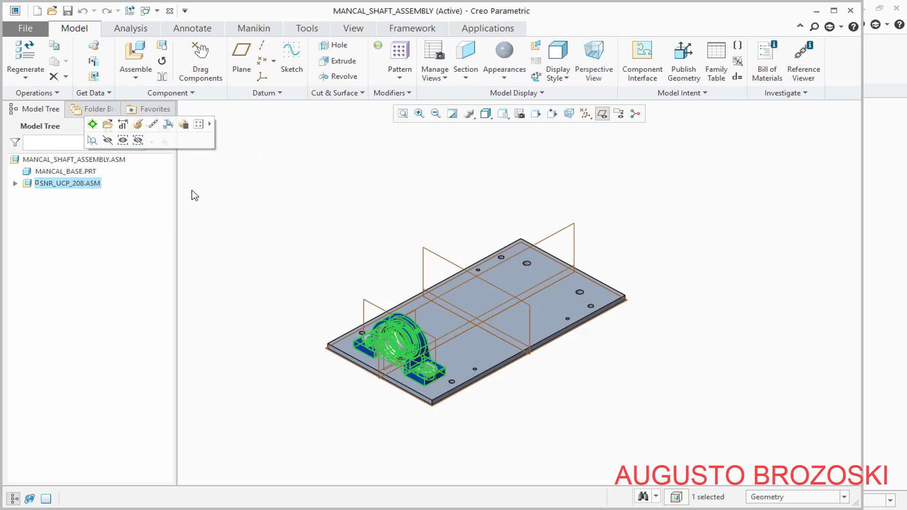
left_click(225, 196)
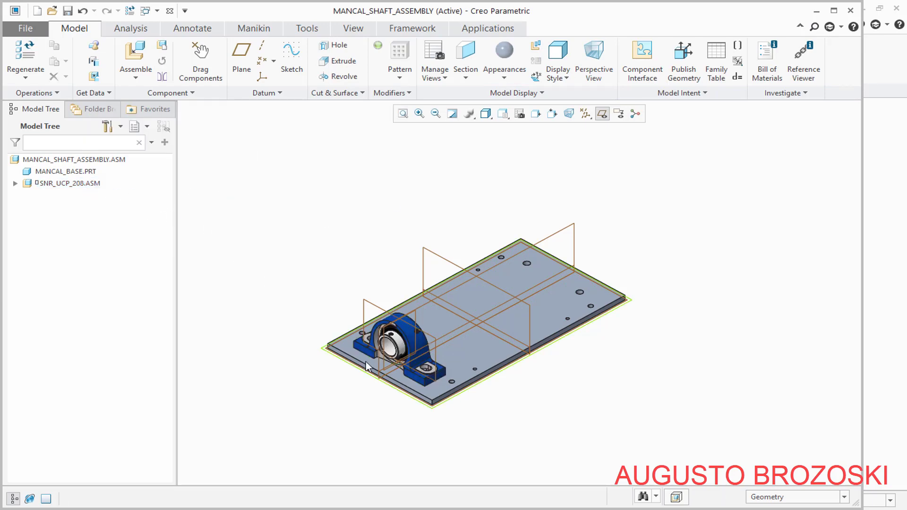
Insert the part shaft_diam_45.prt into the assembly as a new component
scroll(520, 390, "down", 1)
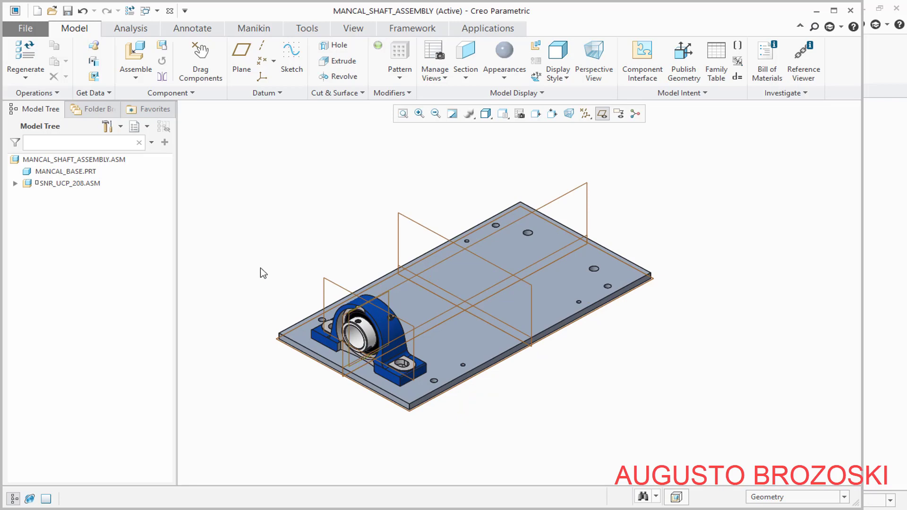
left_click(135, 61)
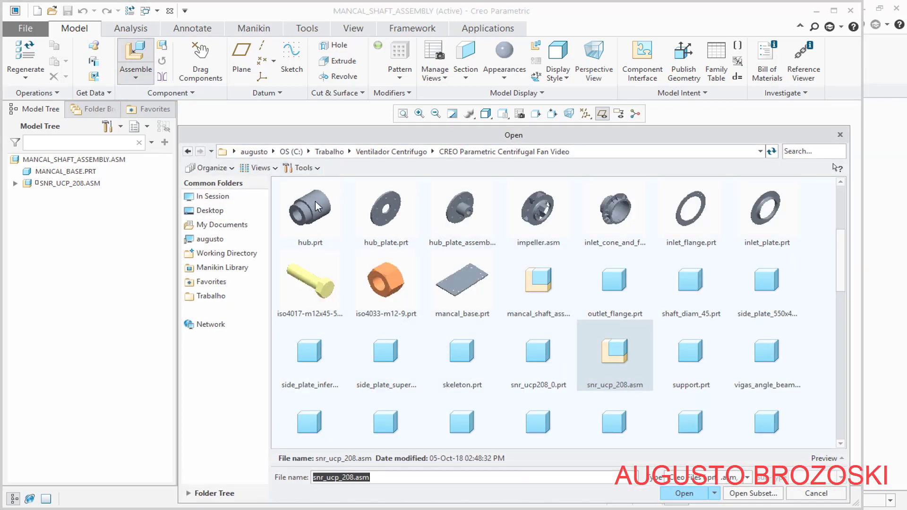
left_click(687, 289)
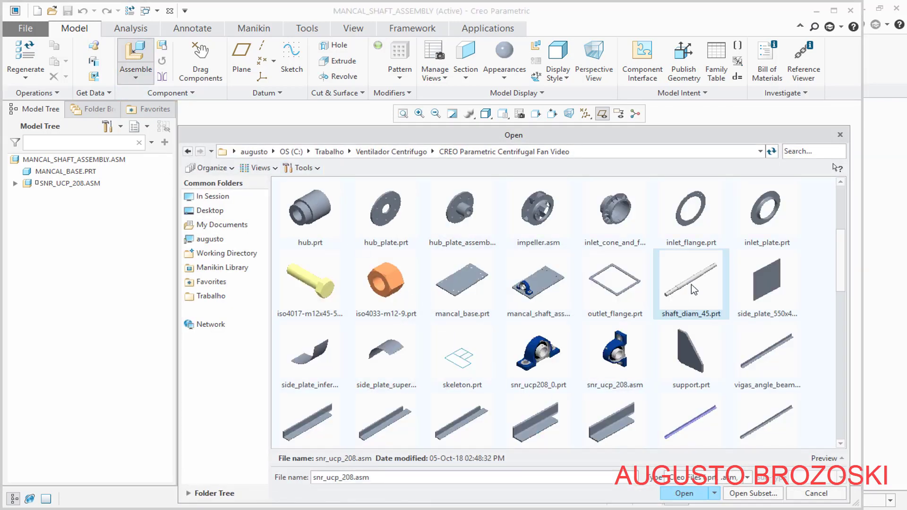
left_click(684, 493)
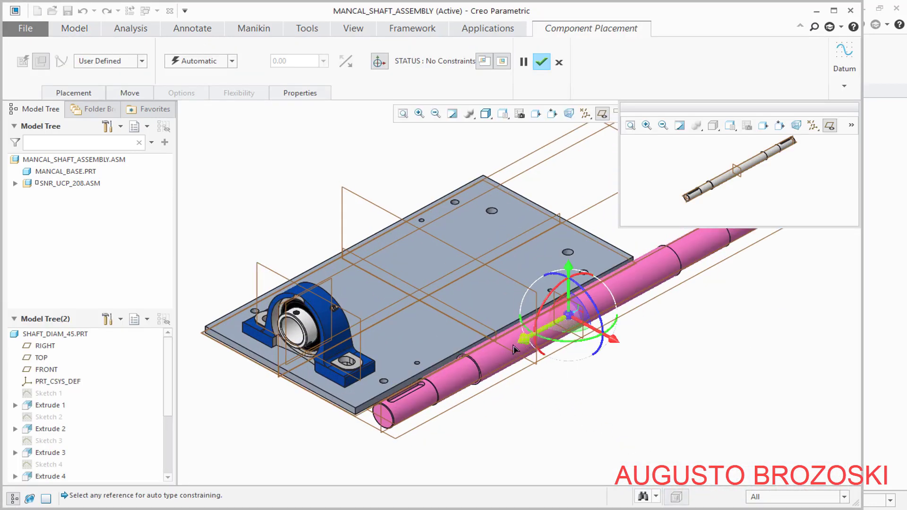
Make the shoulder face at one end of the shaft's thick middle section coincident with the inboard face of the bearing's inner ring
scroll(710, 164, "down", 2)
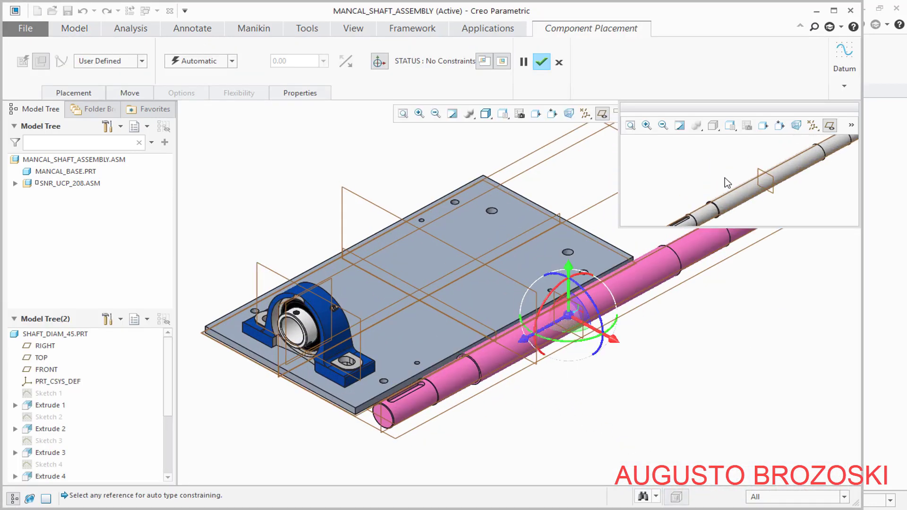
scroll(724, 177, "up", 3)
left_click(481, 62)
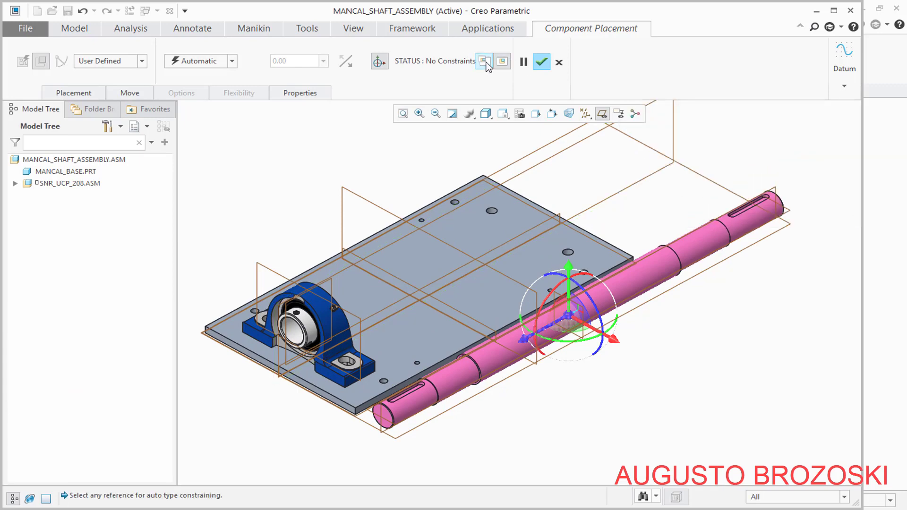
left_click(483, 62)
scroll(693, 177, "down", 2)
scroll(742, 162, "down", 2)
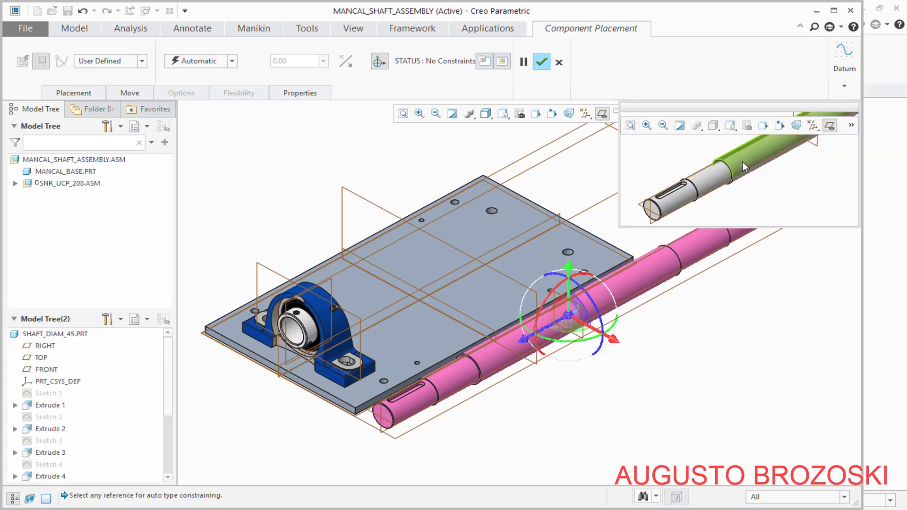
scroll(734, 157, "up", 2)
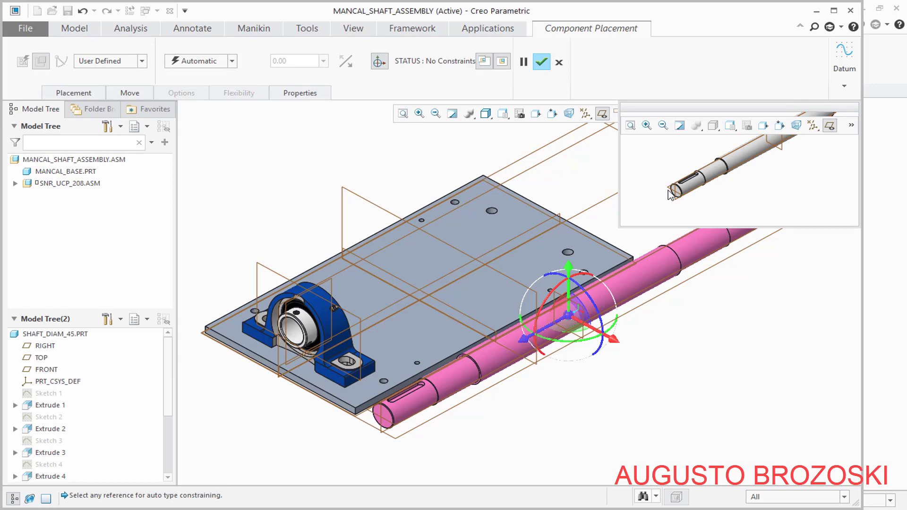
scroll(673, 188, "down", 5)
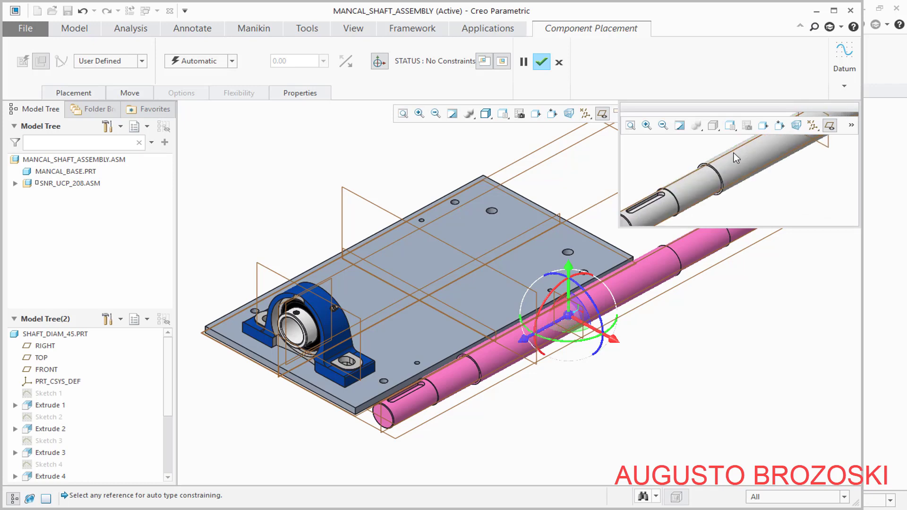
left_click(667, 199)
scroll(349, 262, "down", 2)
middle_click_drag(350, 262, 330, 307)
scroll(330, 307, "down", 6)
left_click(325, 269)
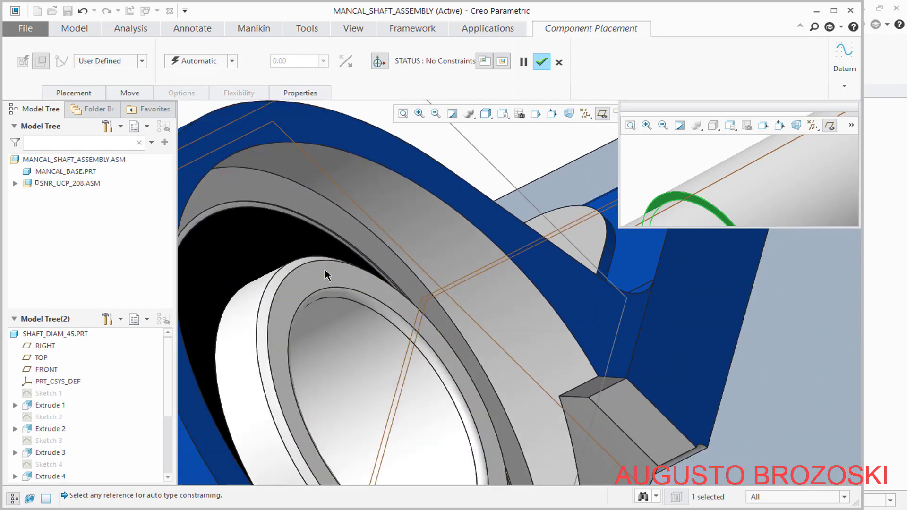
Make the shaft's cylindrical bearing seat beside that shoulder coincident with the bearing's bore
scroll(424, 269, "up", 6)
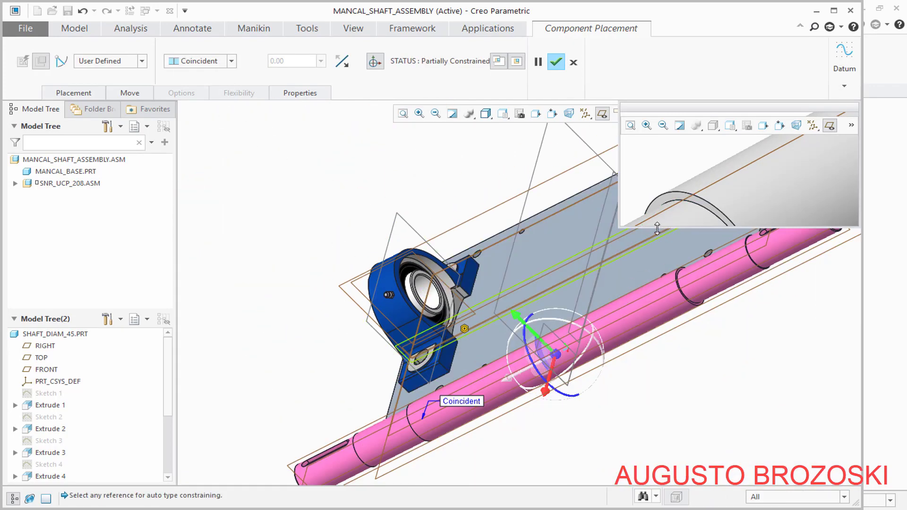
middle_click_drag(454, 267, 525, 260)
scroll(657, 375, "down", 3)
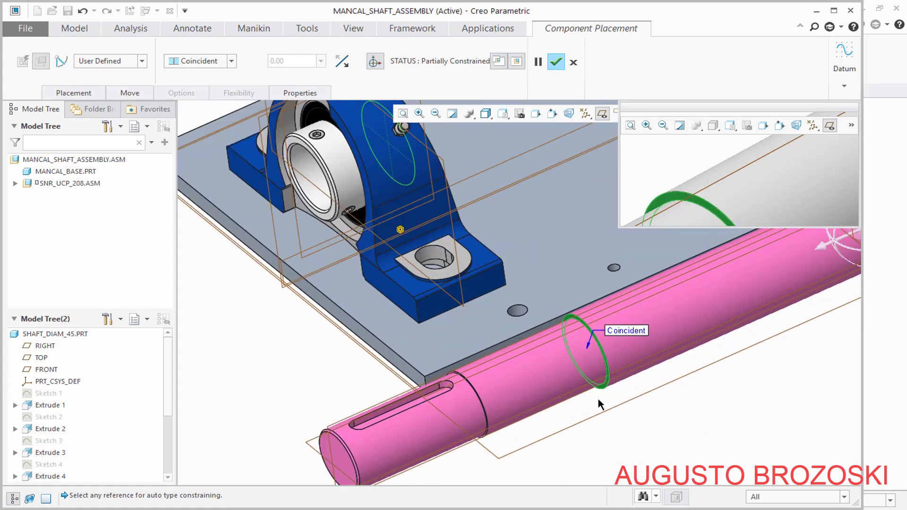
left_click(548, 379)
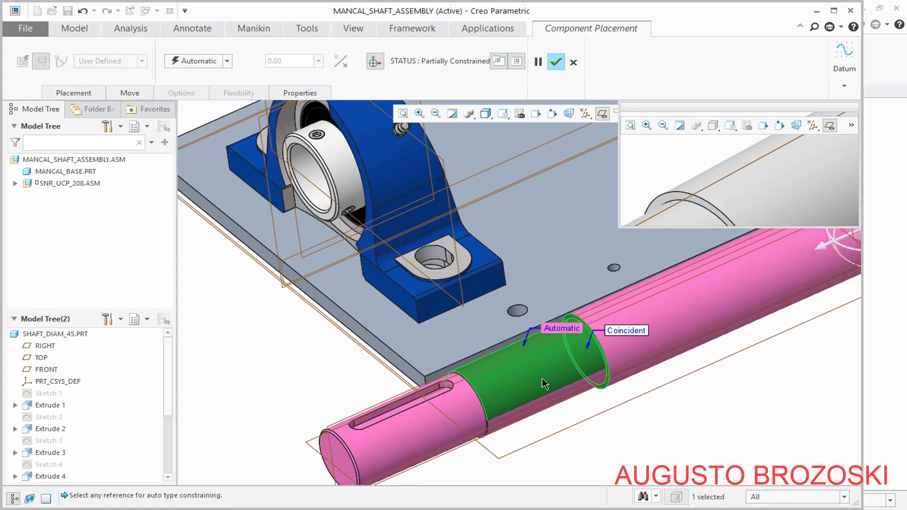
scroll(337, 218, "down", 2)
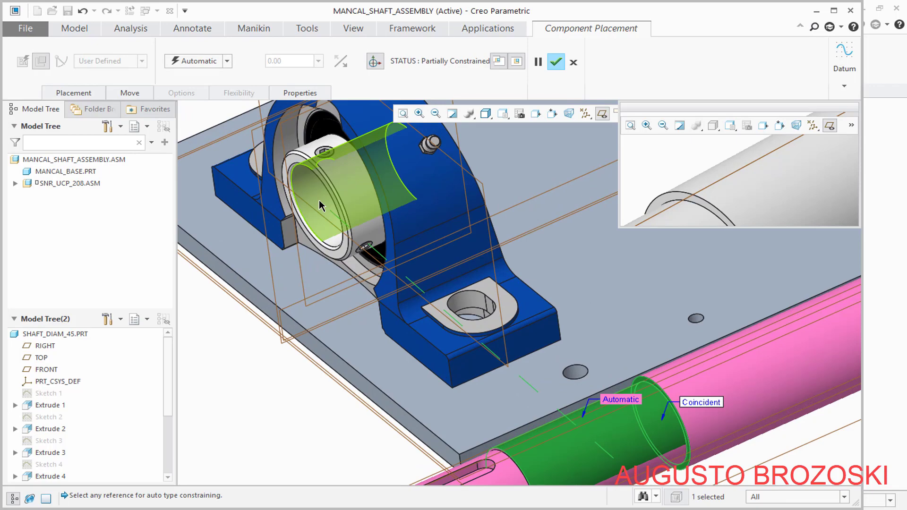
left_click(322, 206)
scroll(307, 330, "up", 5)
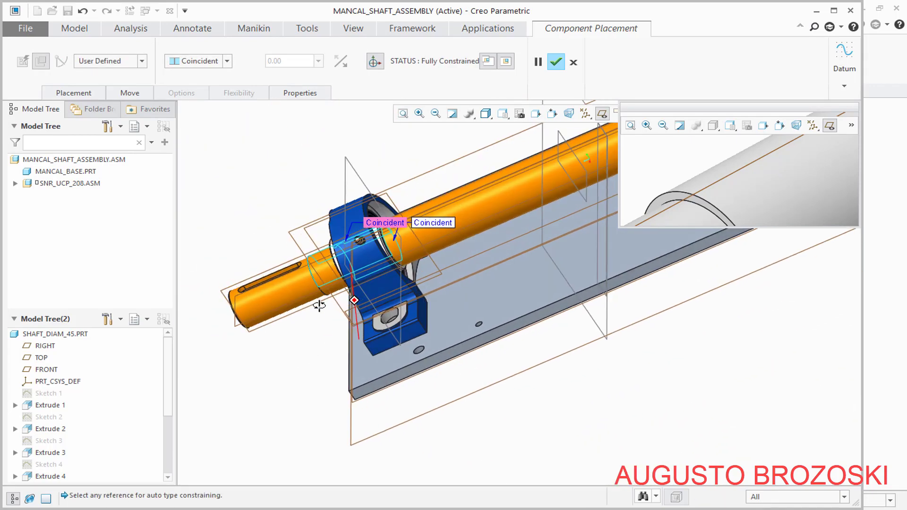
middle_click_drag(319, 306, 300, 290)
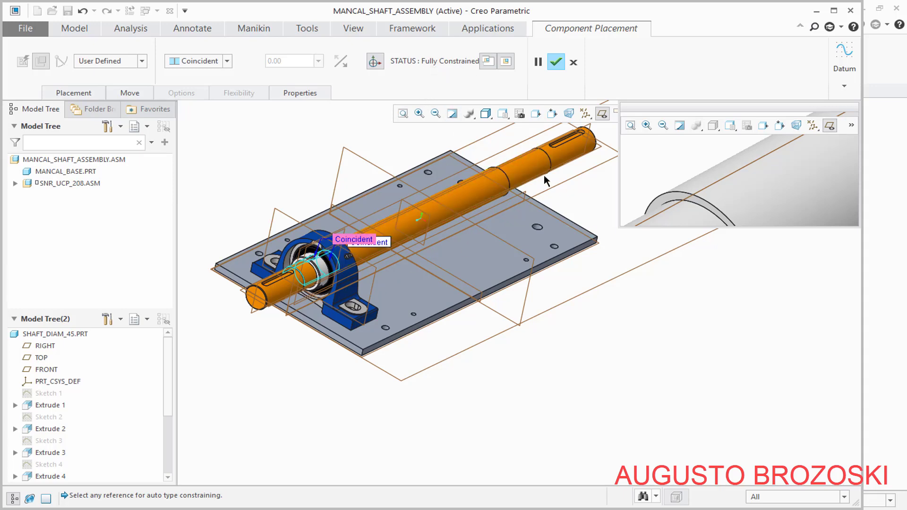
Accept the shaft's placement, restore the standard orientation, then save and regenerate the assembly
left_click(556, 62)
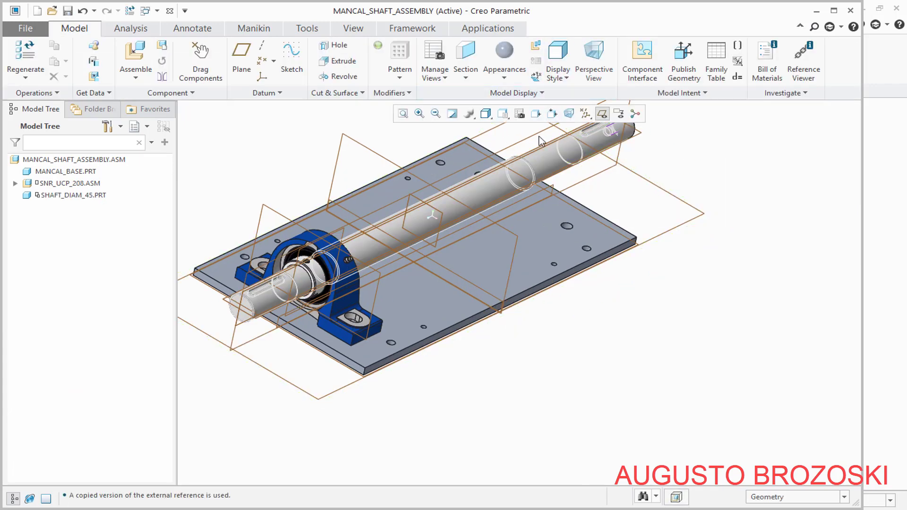
left_click(502, 114)
left_click(510, 124)
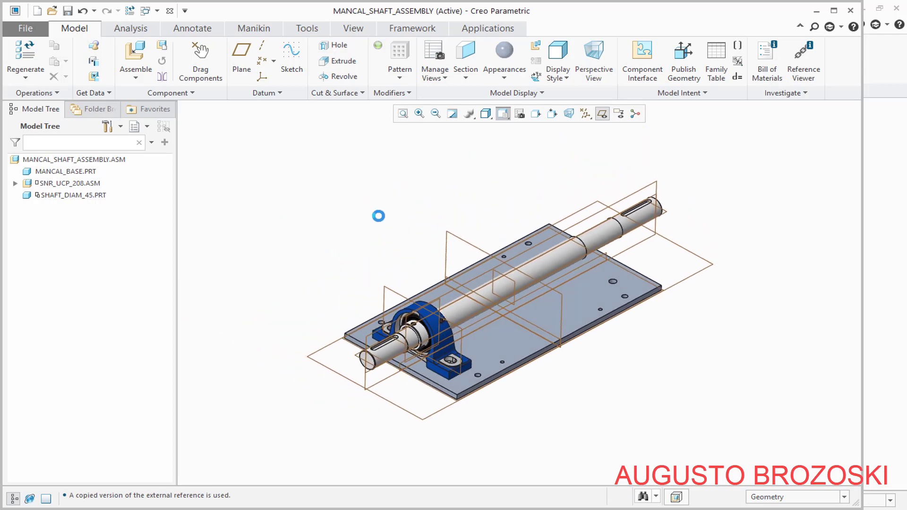
left_click(68, 10)
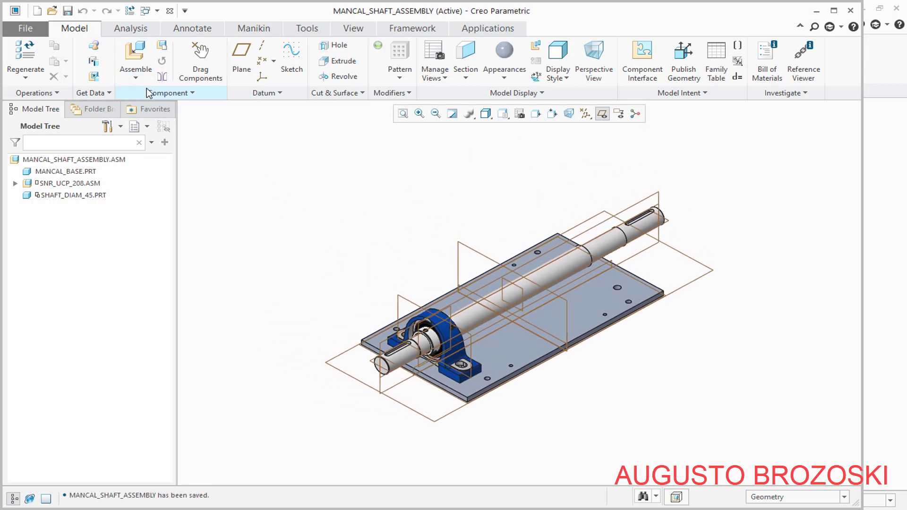
key("ctrl+g")
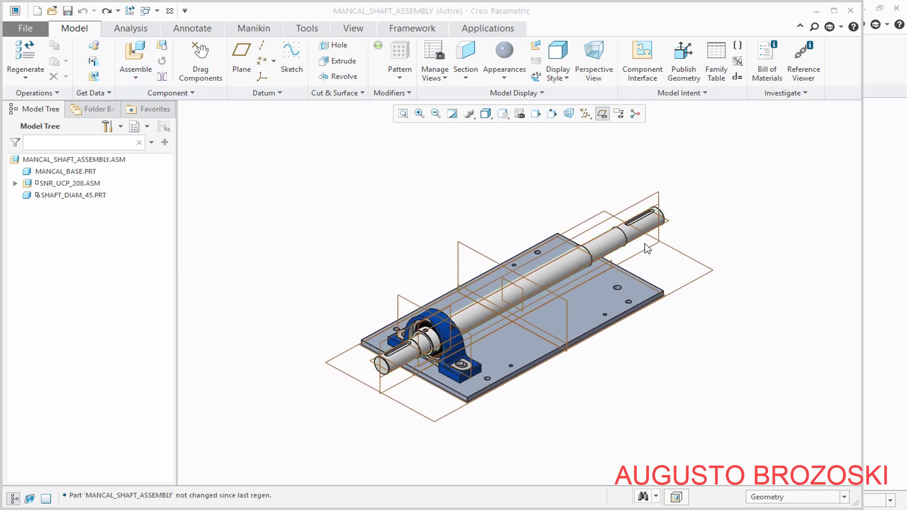
Insert a second snr_ucp_208.asm bearing unit and move it next to the free end of the base plate
left_click(135, 56)
left_click(613, 418)
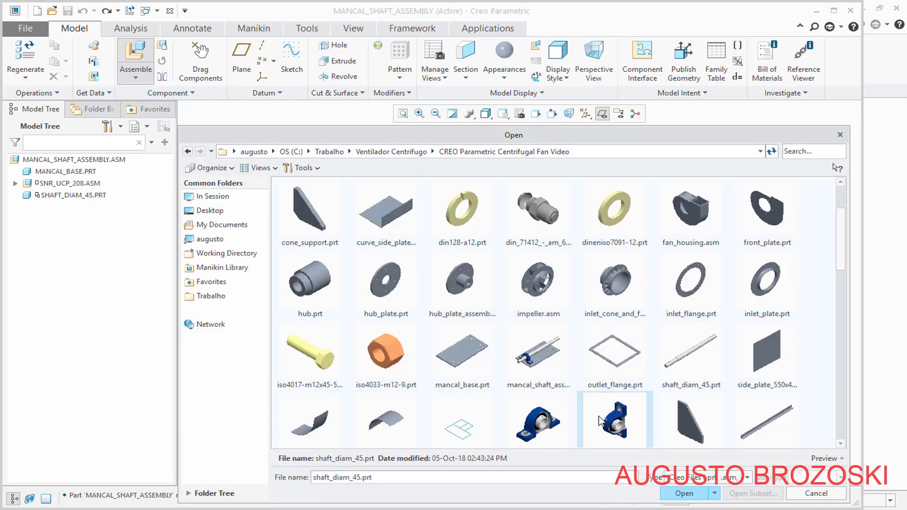
left_click(683, 491)
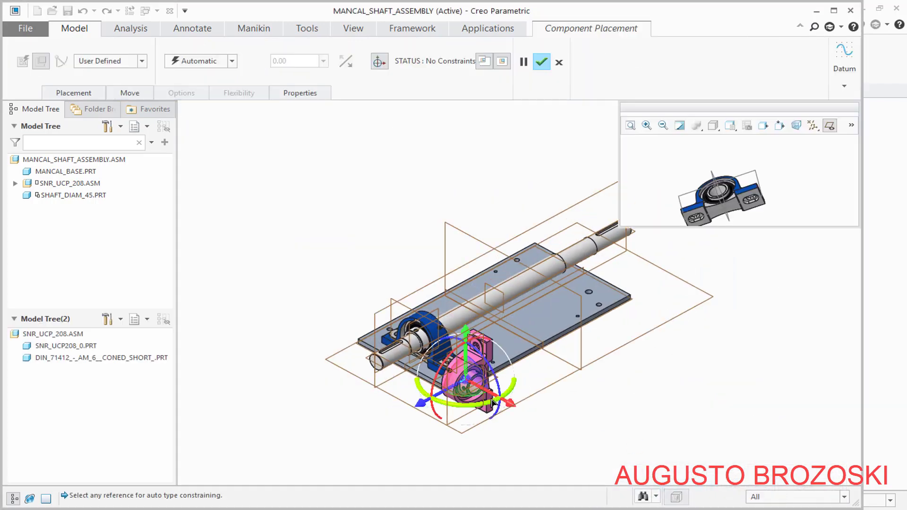
left_click_drag(419, 416, 584, 333)
Make the underside of the second bearing unit's mounting foot coincident with the base plate's upper face
scroll(715, 259, "up", 6)
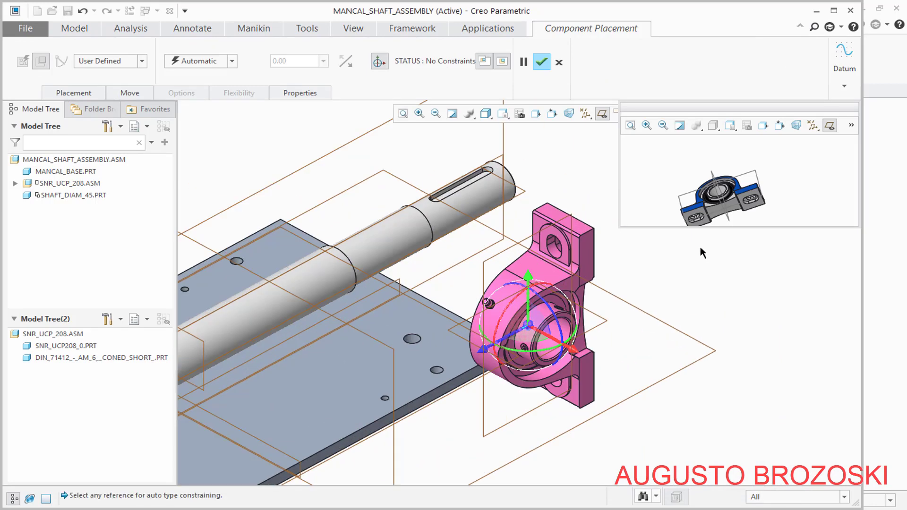
scroll(726, 176, "up", 8)
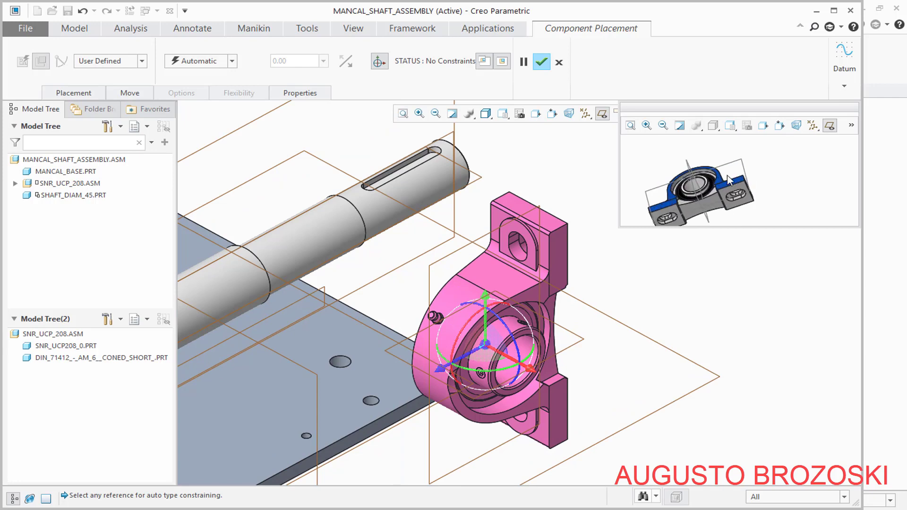
scroll(742, 195, "up", 3)
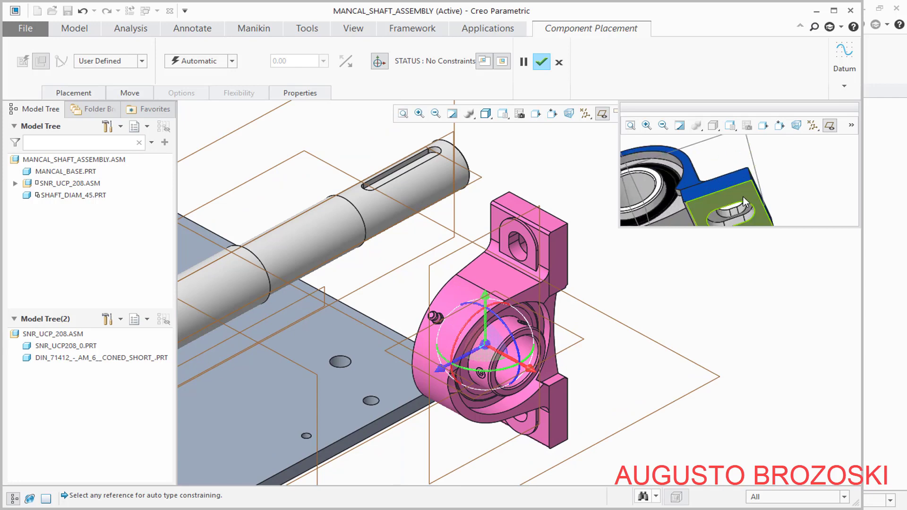
left_click(740, 196)
scroll(354, 364, "down", 3)
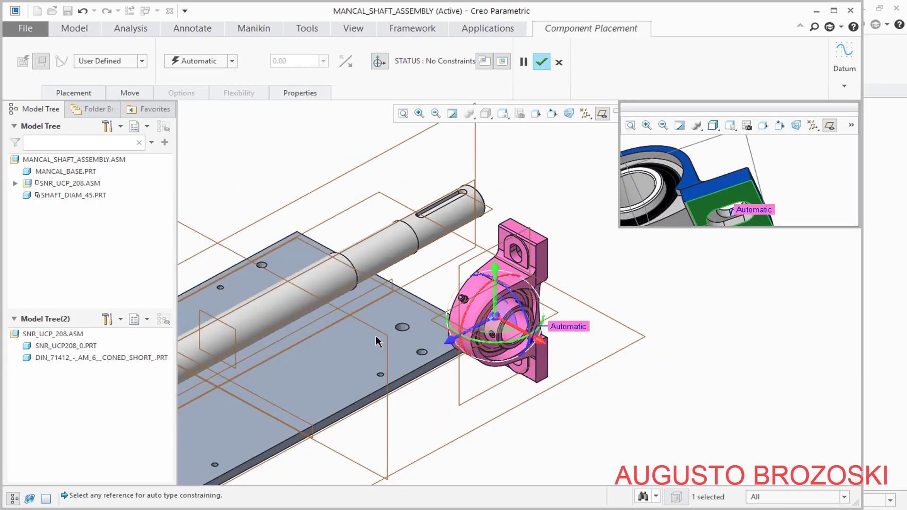
left_click(365, 375)
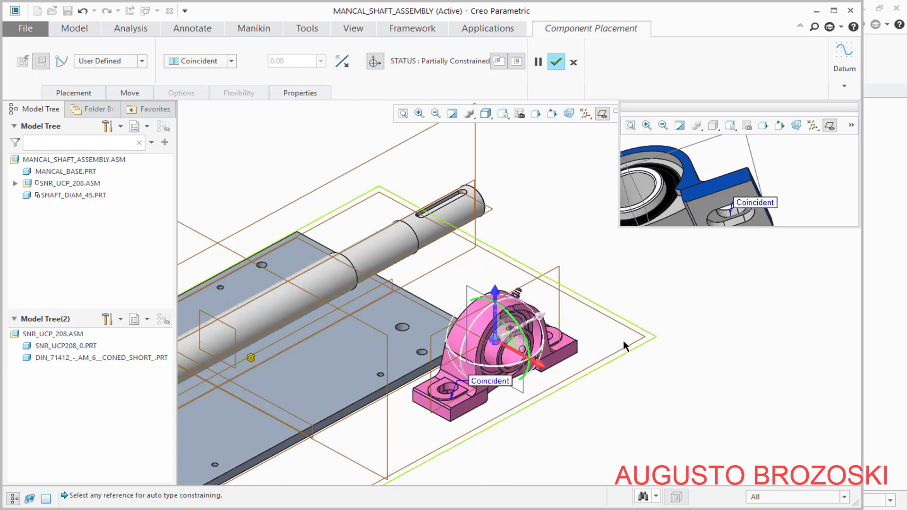
Constrain the second bearing unit's inner ring end face to the shaft's shoulder face at the free end of the plate, using the Normal constraint
scroll(688, 292, "down", 3)
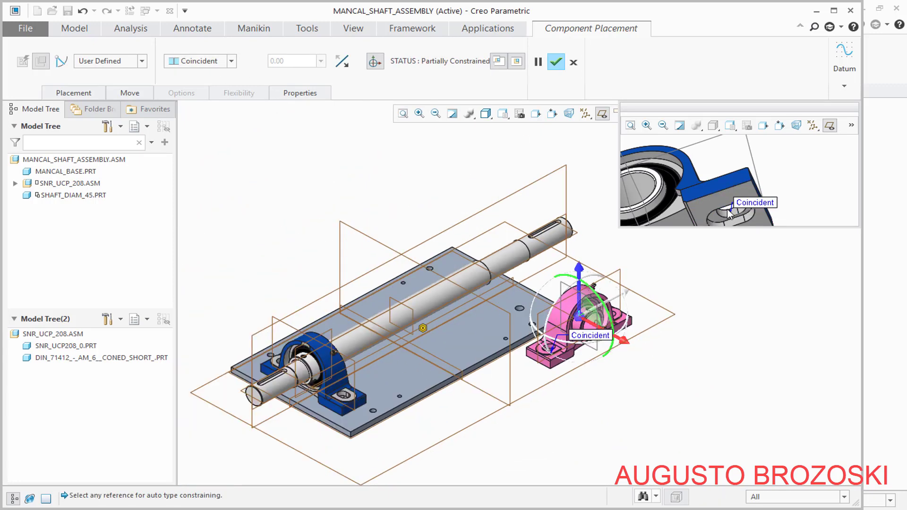
scroll(722, 171, "down", 3)
middle_click_drag(722, 171, 710, 156)
scroll(715, 199, "up", 8)
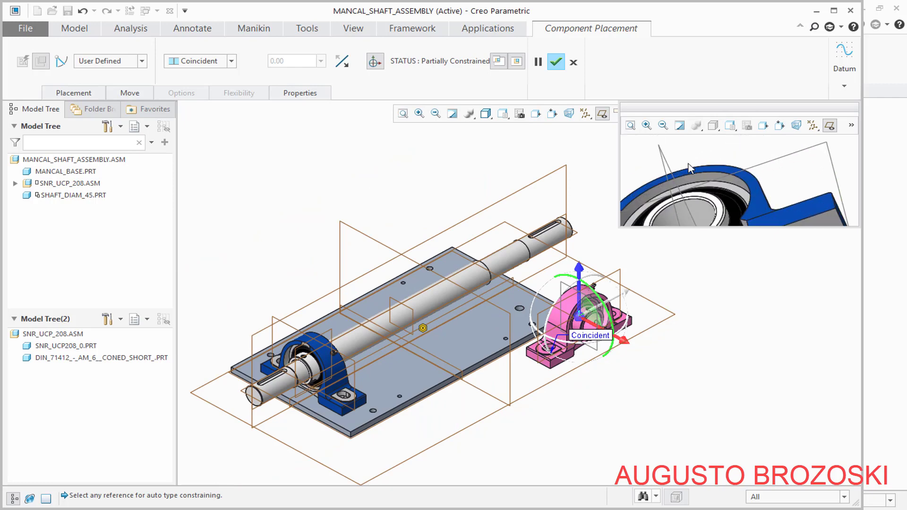
left_click(719, 193)
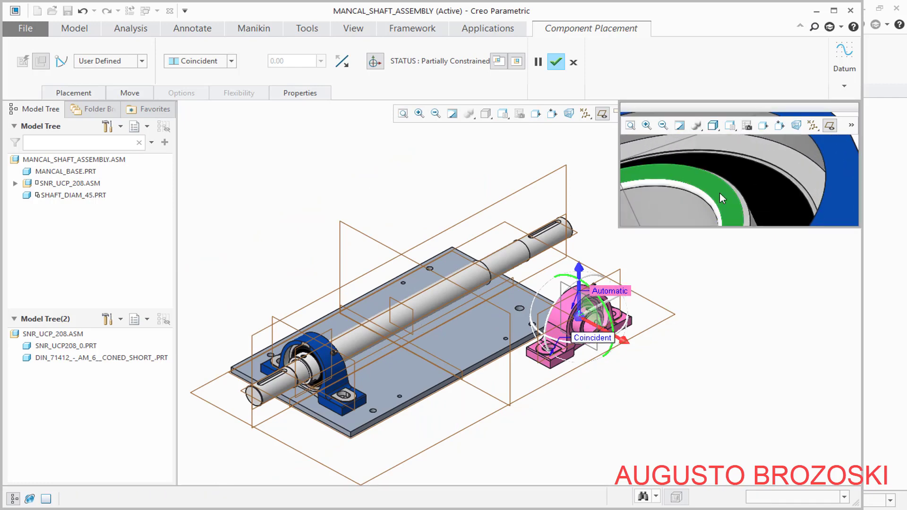
scroll(723, 189, "down", 5)
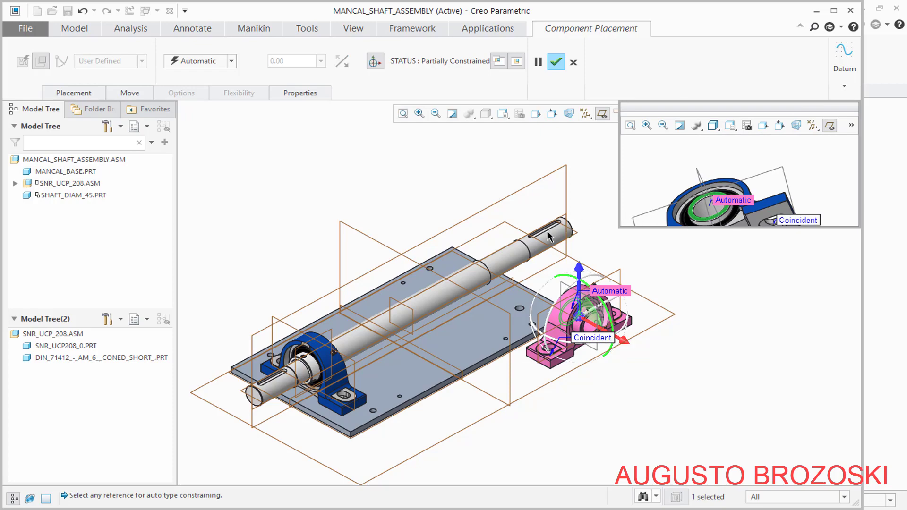
middle_click_drag(548, 236, 519, 265)
scroll(441, 241, "up", 6)
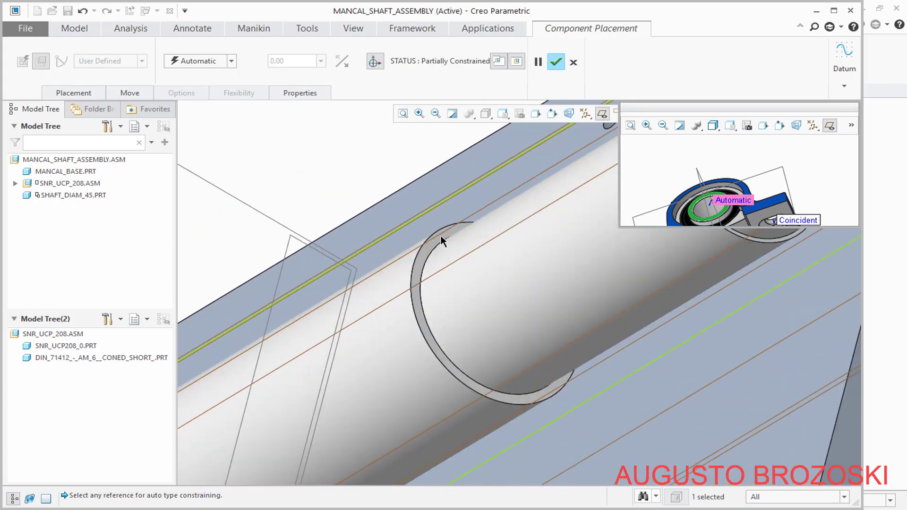
left_click(423, 254)
scroll(446, 278, "down", 8)
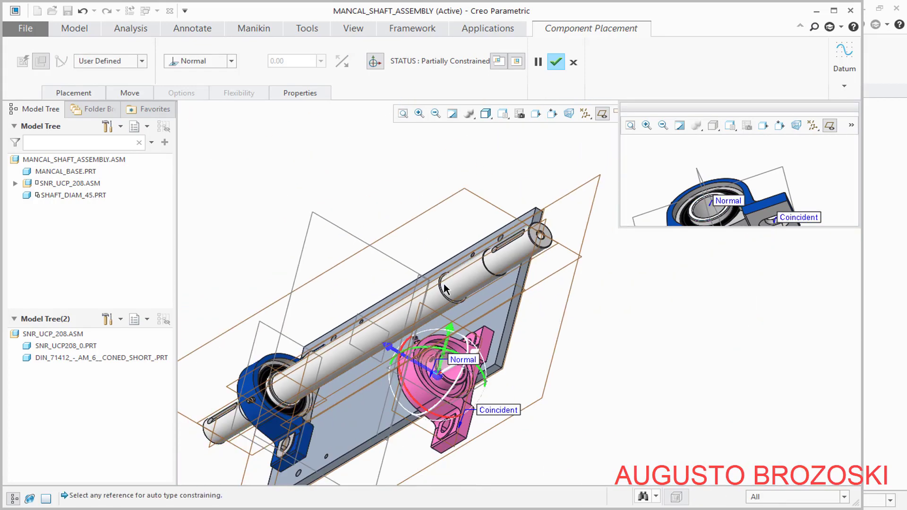
middle_click_drag(445, 289, 472, 280)
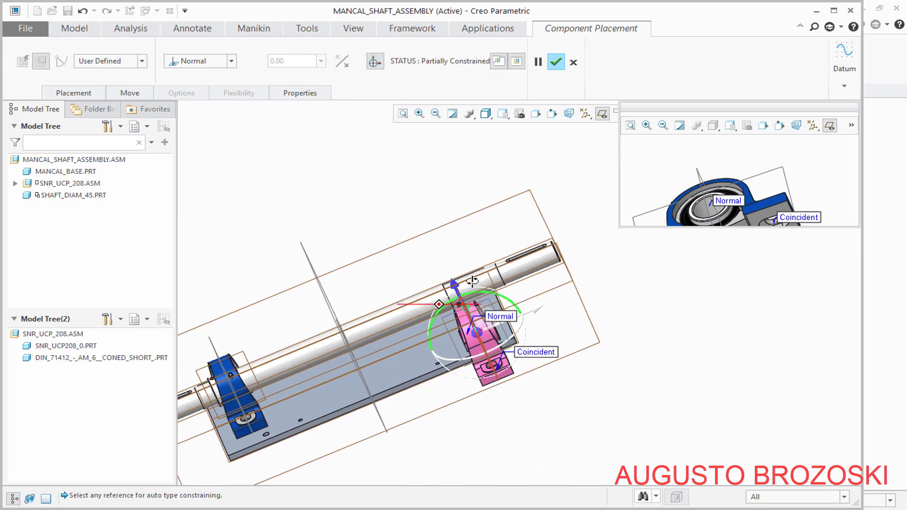
left_click(520, 114)
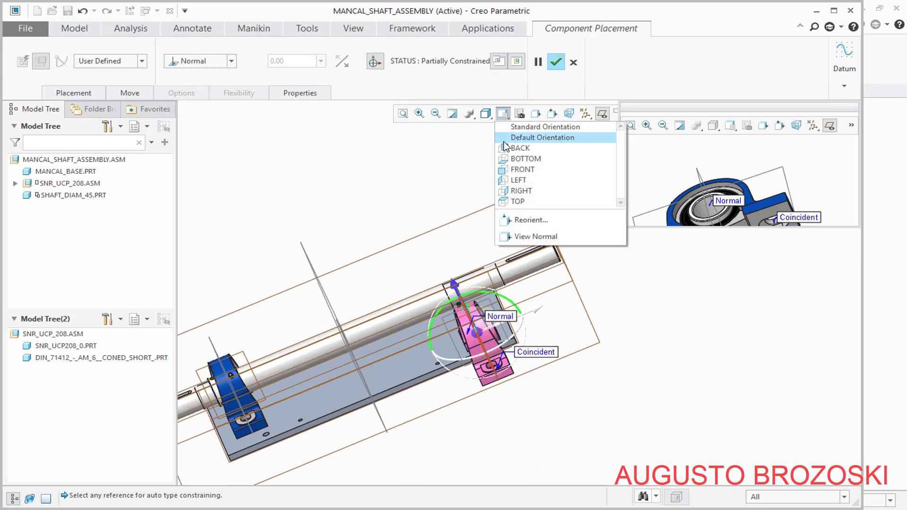
left_click(530, 190)
scroll(656, 292, "up", 4)
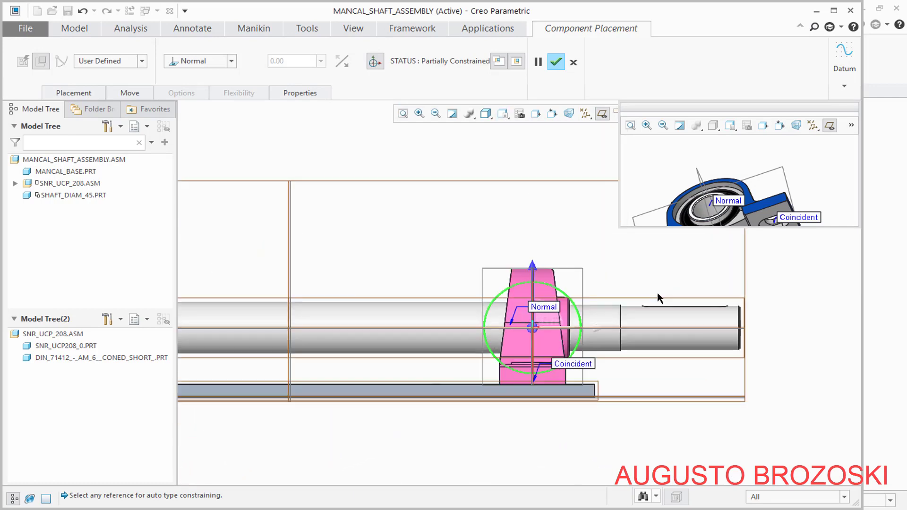
scroll(596, 316, "down", 1)
key("ctrl+d")
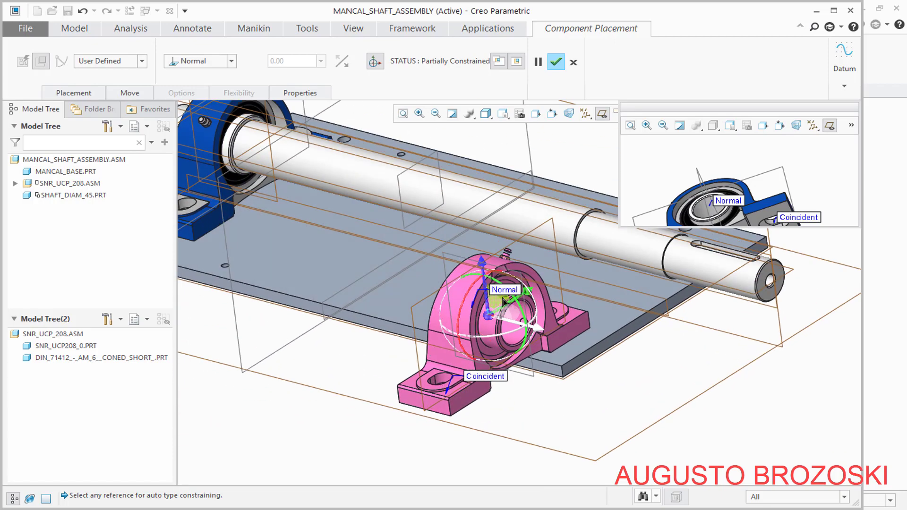
Make the second bearing unit's central datum plane through the bore coincident with the vertical datum plane running along the shaft
middle_click_drag(526, 315, 499, 203)
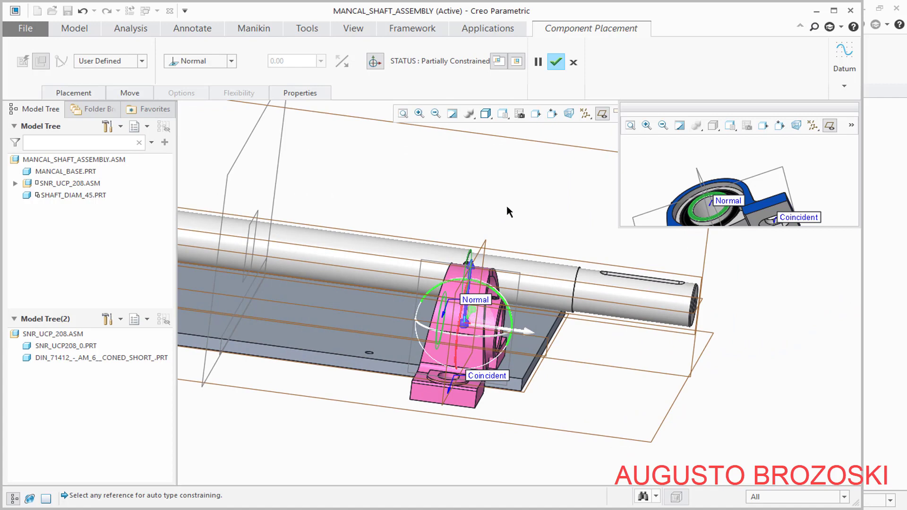
left_click(733, 128)
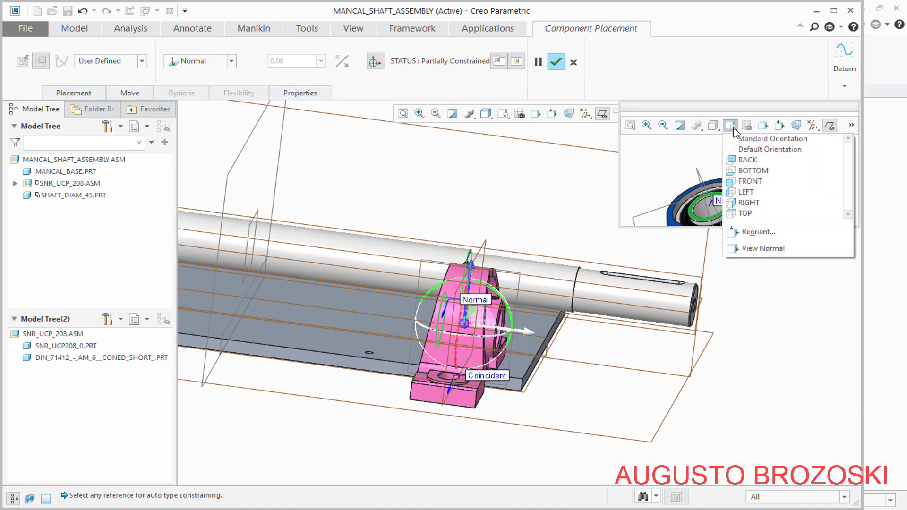
left_click(756, 140)
scroll(717, 187, "down", 5)
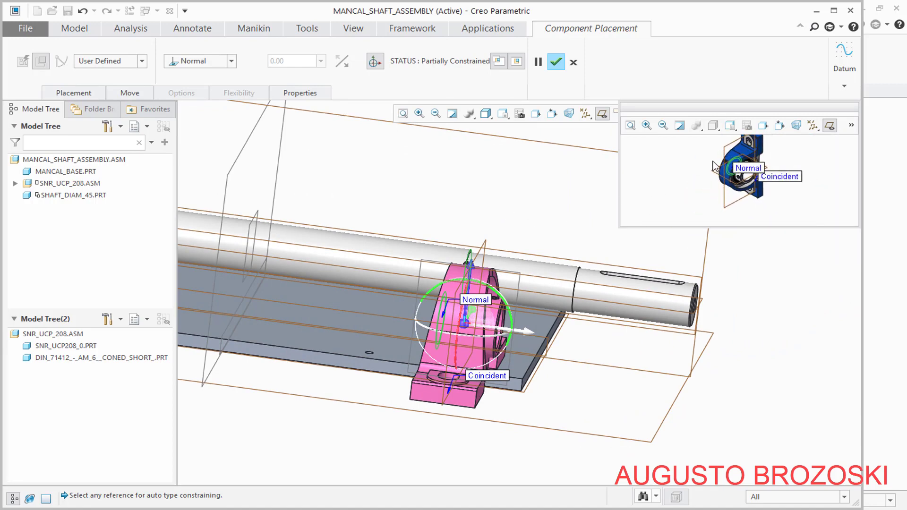
left_click(716, 185)
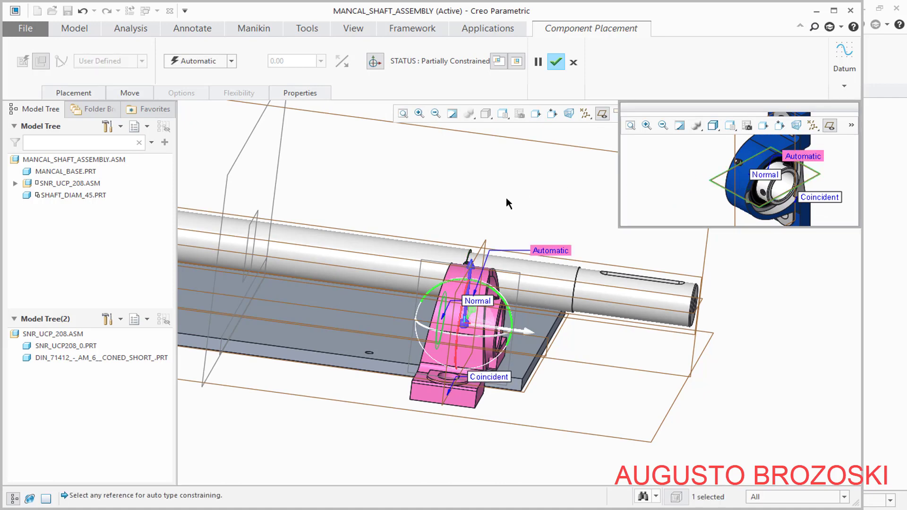
scroll(506, 197, "up", 3)
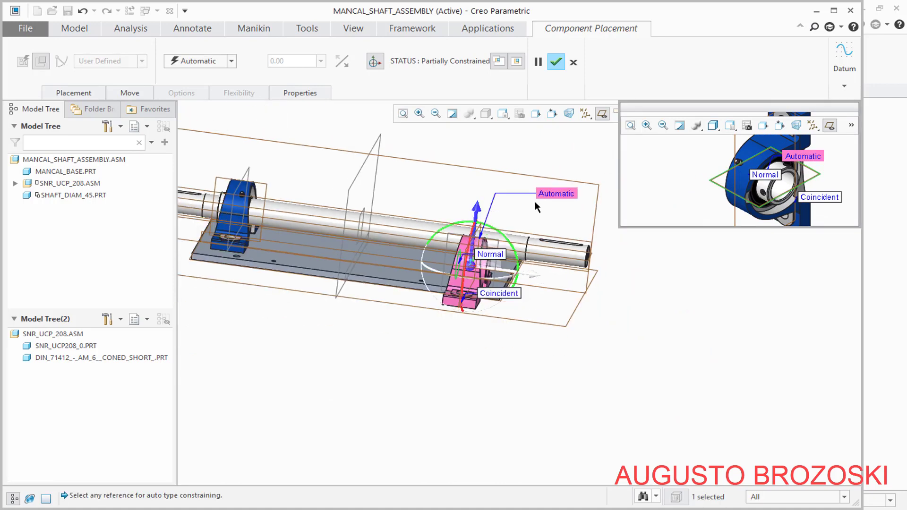
left_click(598, 192)
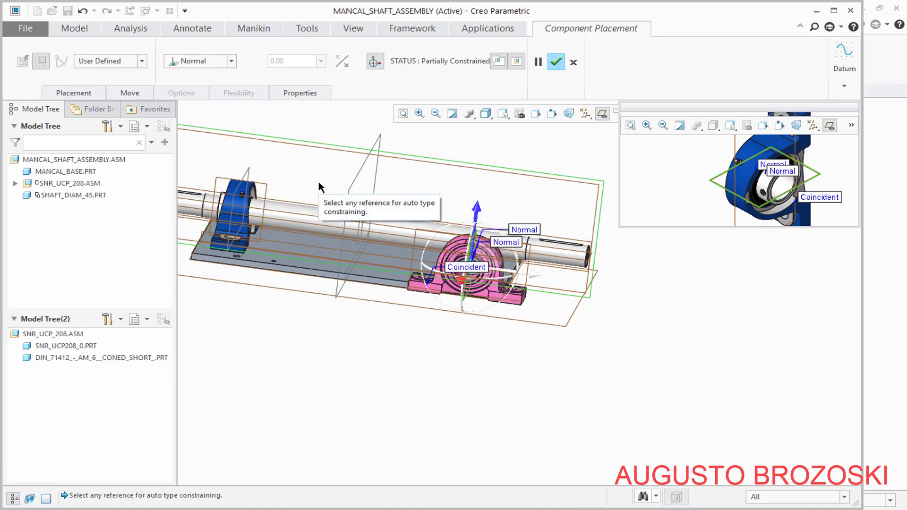
left_click(230, 64)
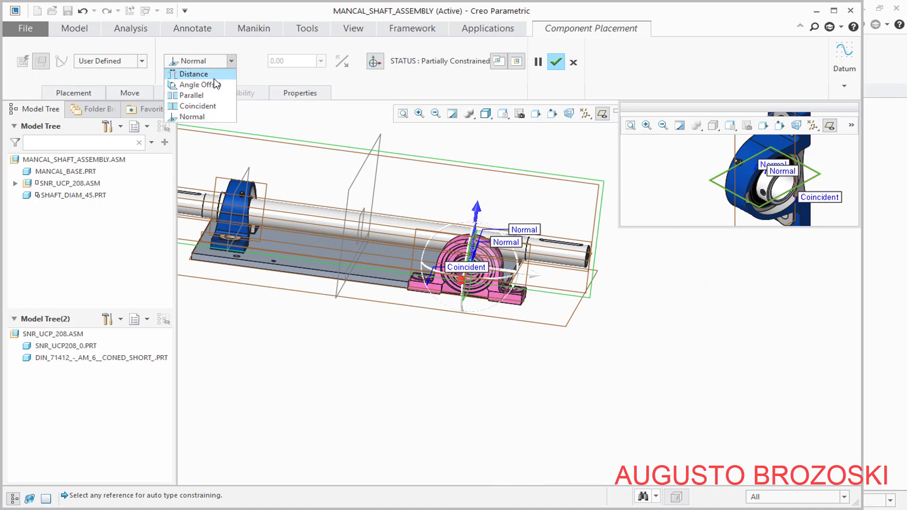
left_click(210, 110)
Accept the second bearing unit's placement, restore the standard orientation and save the assembly
scroll(472, 227, "up", 3)
middle_click_drag(472, 227, 397, 284)
scroll(398, 278, "down", 5)
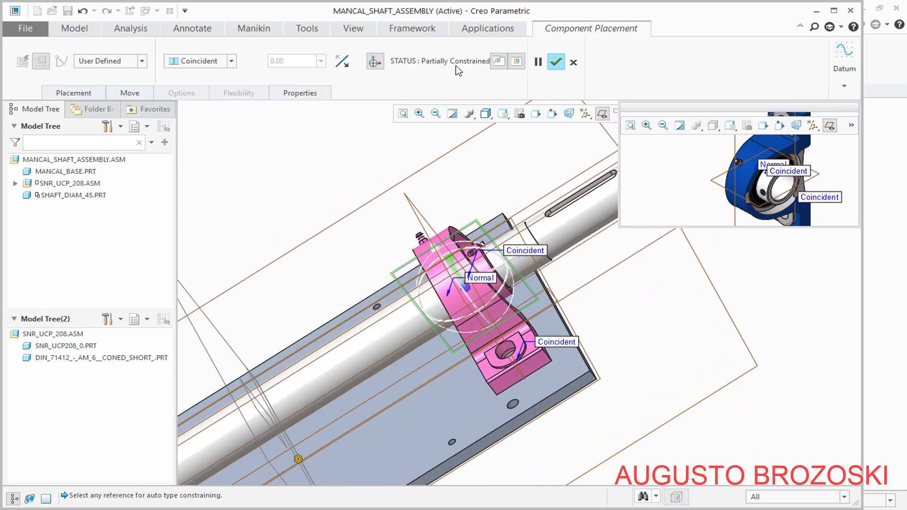
left_click(556, 62)
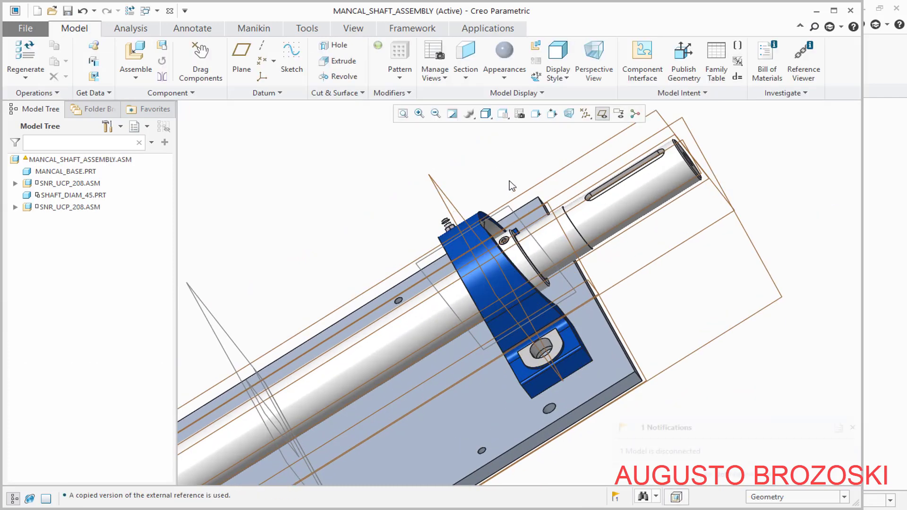
left_click(503, 114)
left_click(517, 127)
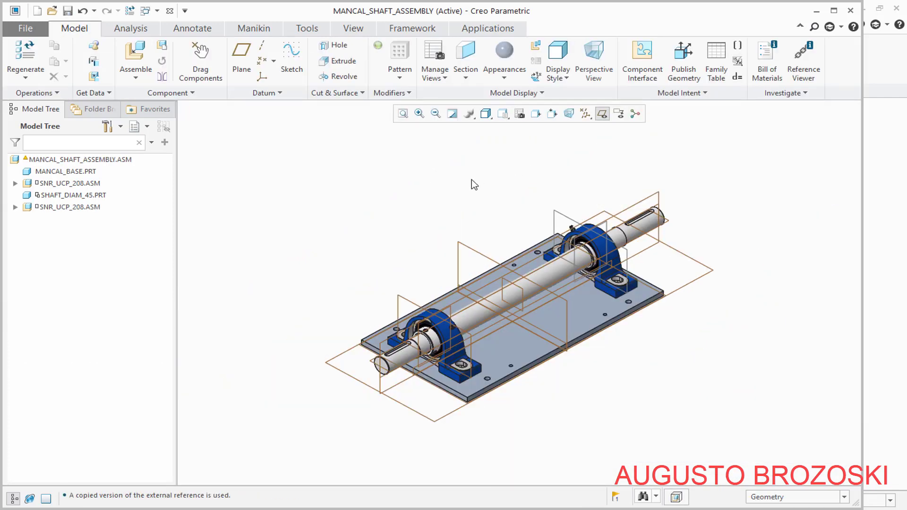
left_click(67, 11)
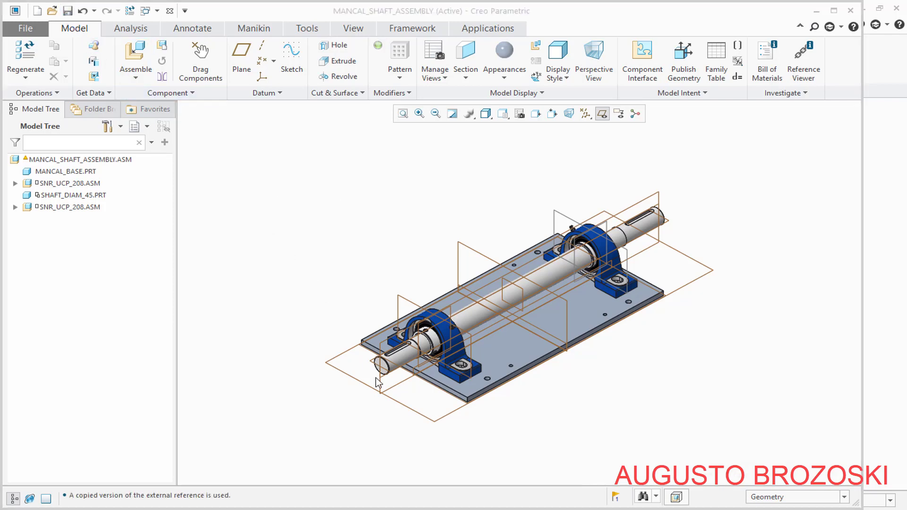
Examine the notification details reported for MANCAL_SHAFT_ASSEMBLY.ASM in the Notification Center
left_click(616, 497)
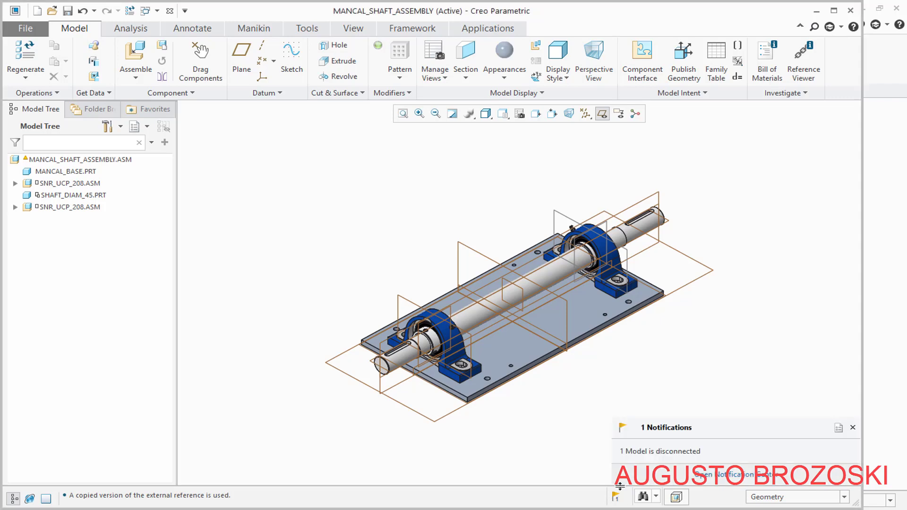
left_click(662, 455)
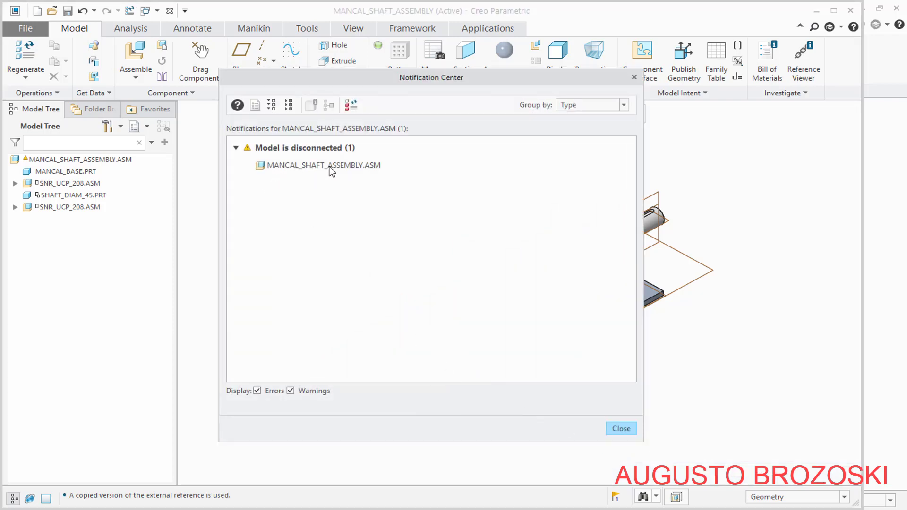
left_click(329, 169)
left_click(620, 428)
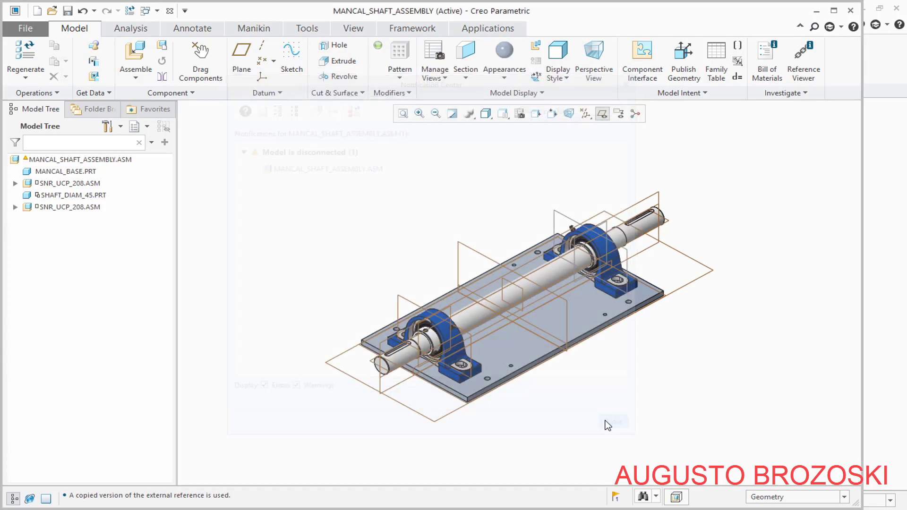
Redefine the second SNR_UCP_208.ASM placement, changing the Normal constraint between its inner ring face and the shaft shoulder to Coincident
left_click(66, 206)
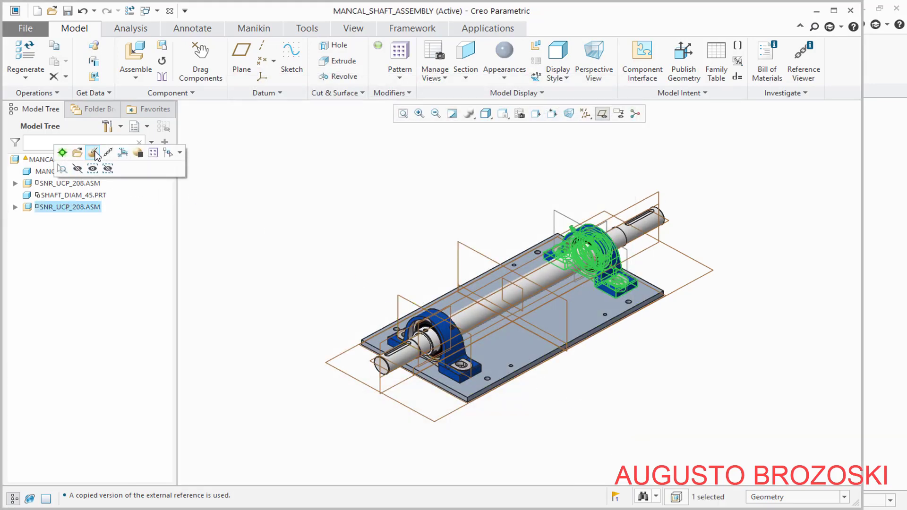
left_click(94, 153)
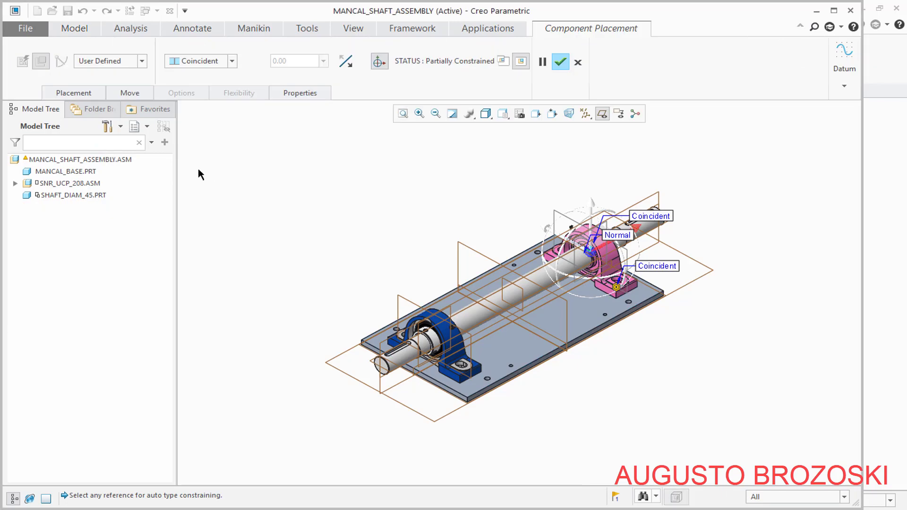
left_click(88, 94)
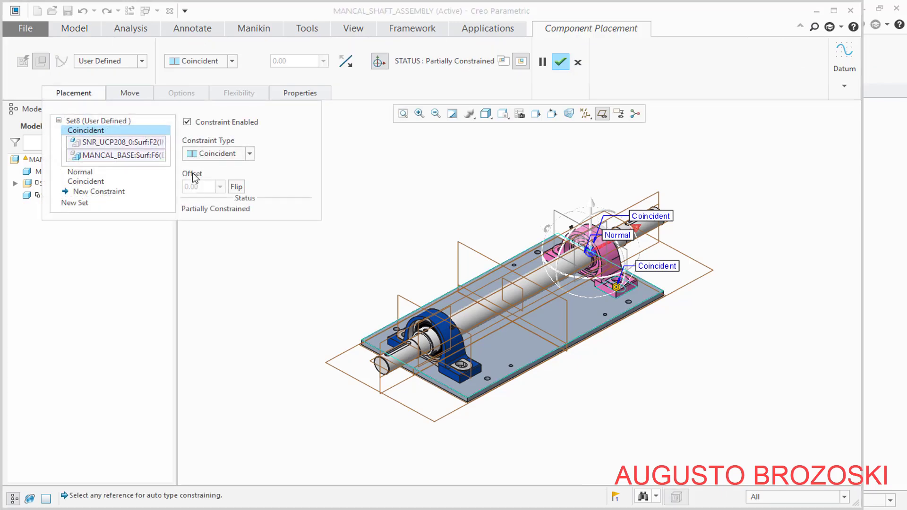
left_click(81, 172)
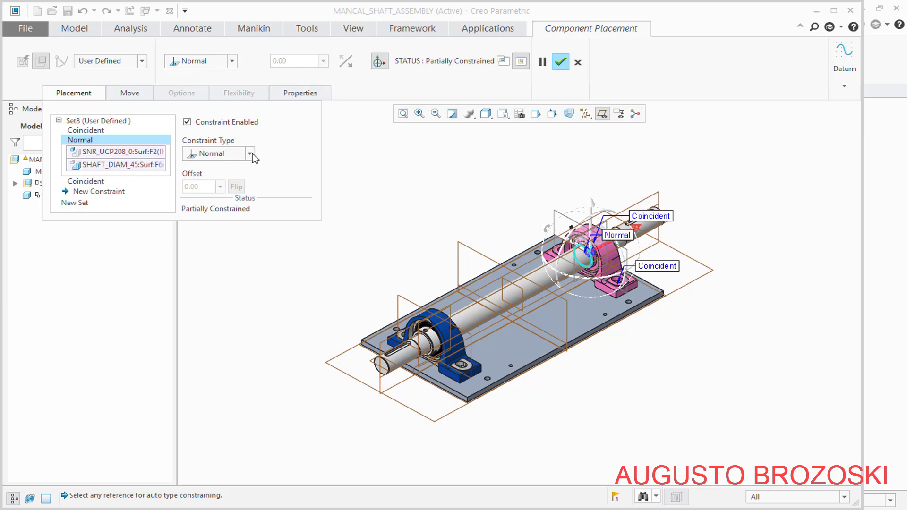
left_click(249, 153)
left_click(235, 199)
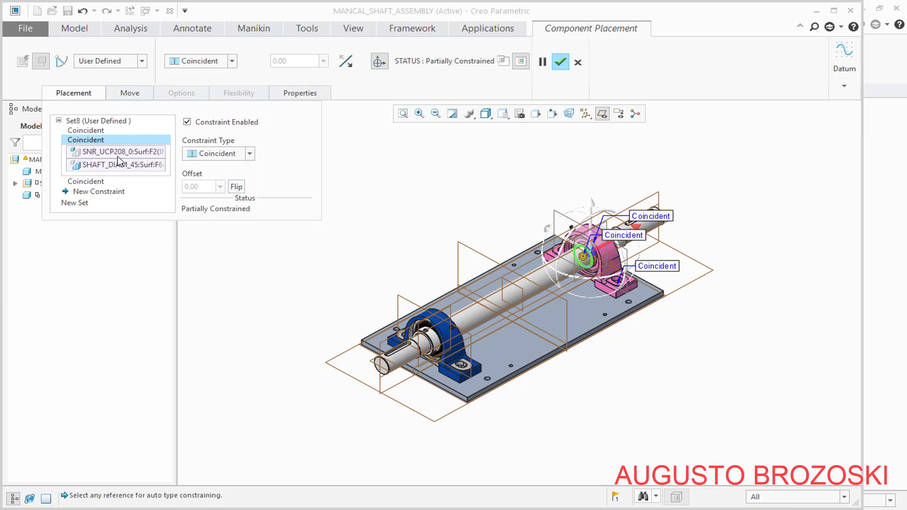
left_click(560, 65)
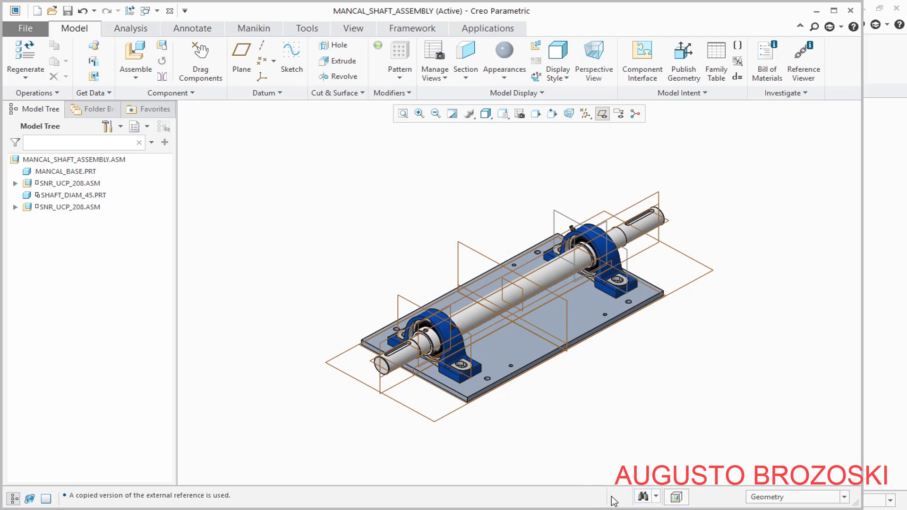
Save and regenerate the assembly
left_click(67, 11)
left_click(29, 56)
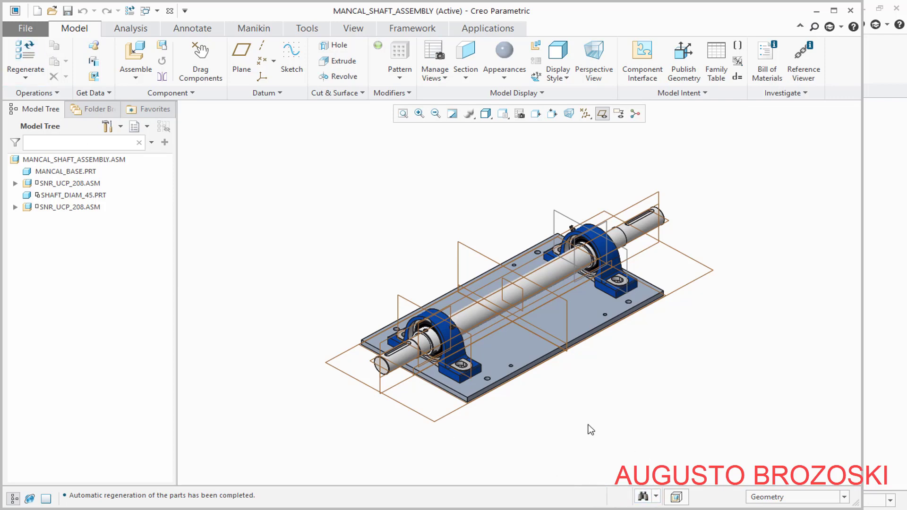
left_click(67, 10)
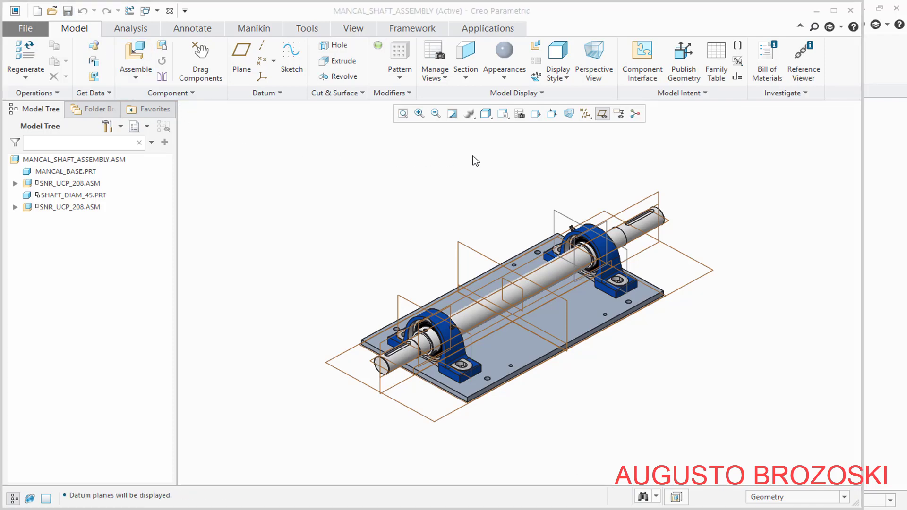
Hide the datum planes and display the datum axes in the assembly
left_click(602, 115)
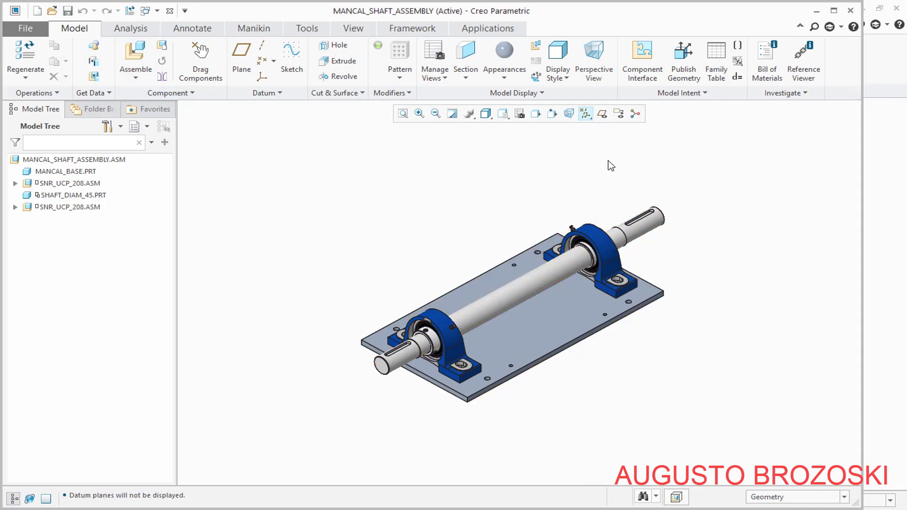
scroll(614, 199, "up", 4)
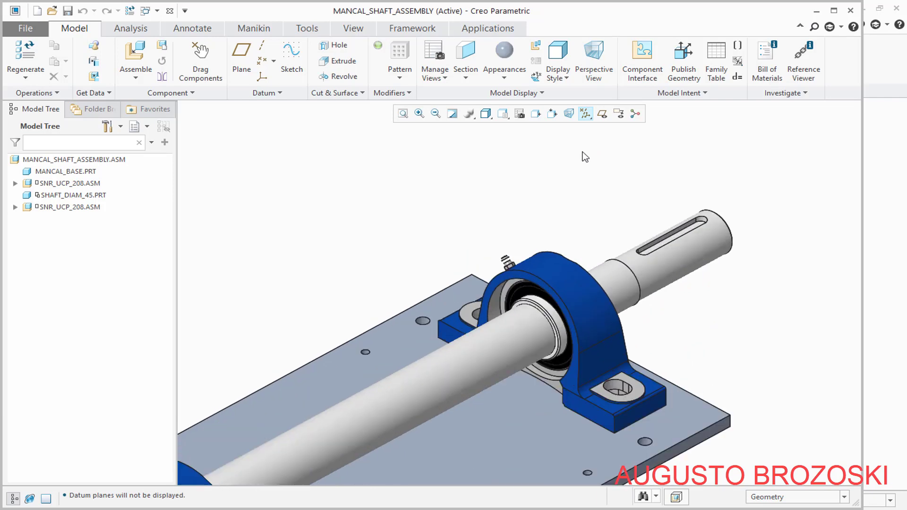
left_click(584, 115)
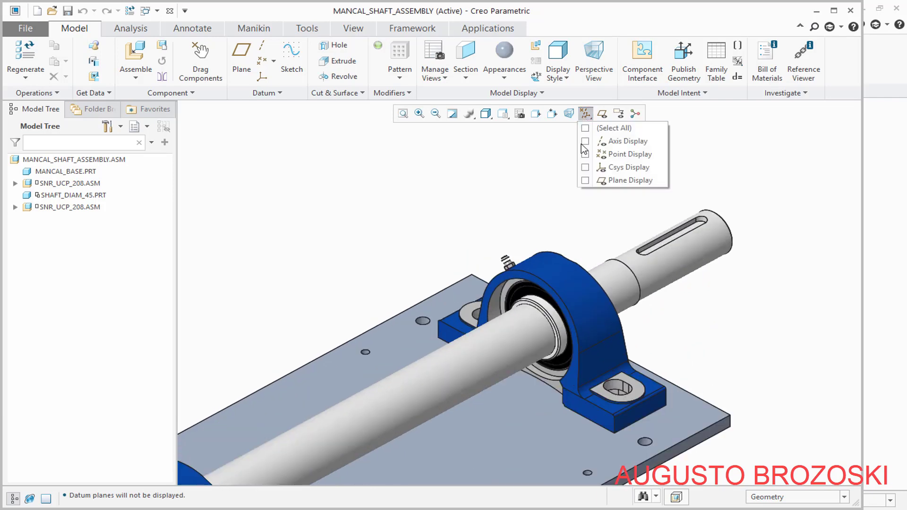
left_click(585, 142)
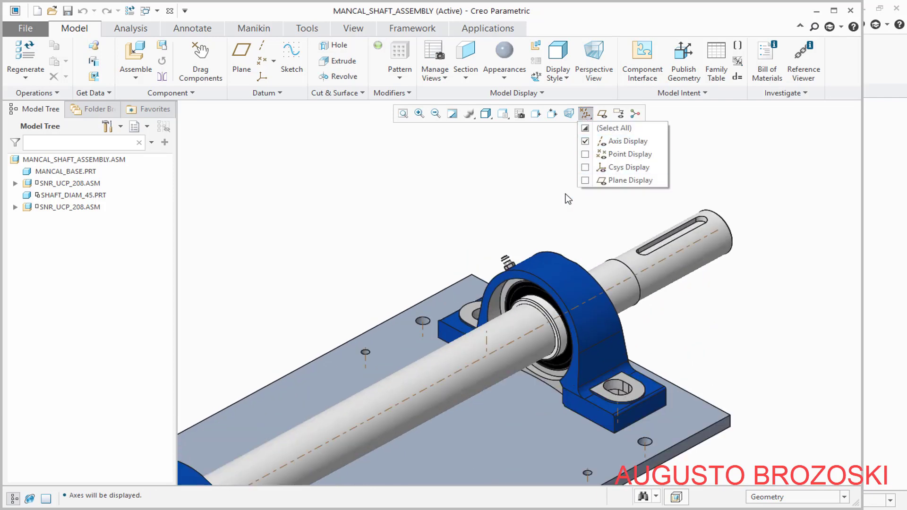
scroll(529, 227, "down", 5)
middle_click_drag(534, 244, 475, 331)
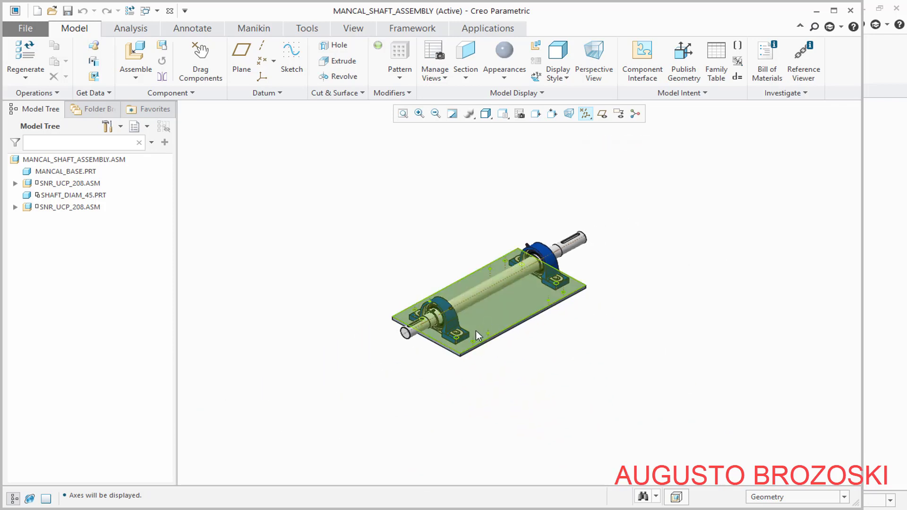
scroll(435, 351, "up", 8)
scroll(429, 345, "up", 3)
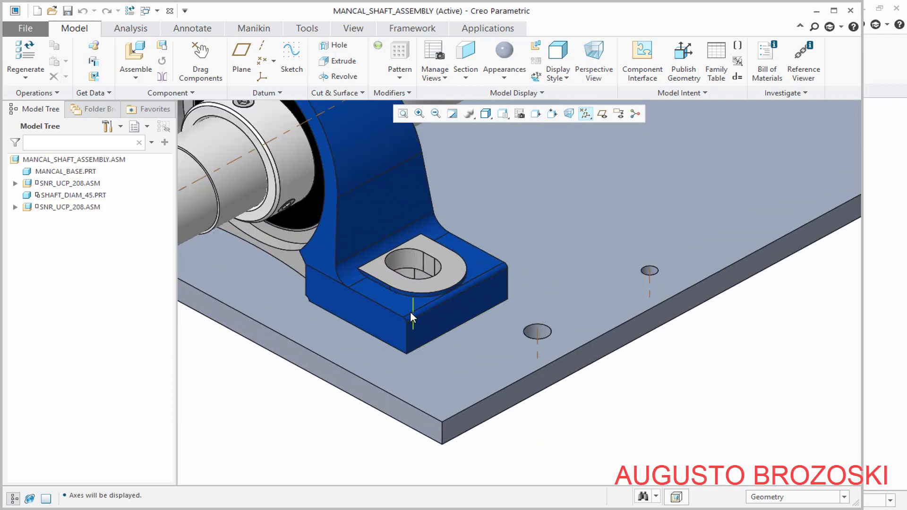
Switch to the PDF drawing, check the bolt, washer and nut specifications in the parts list, and return to the assembly
key("alt+Tab")
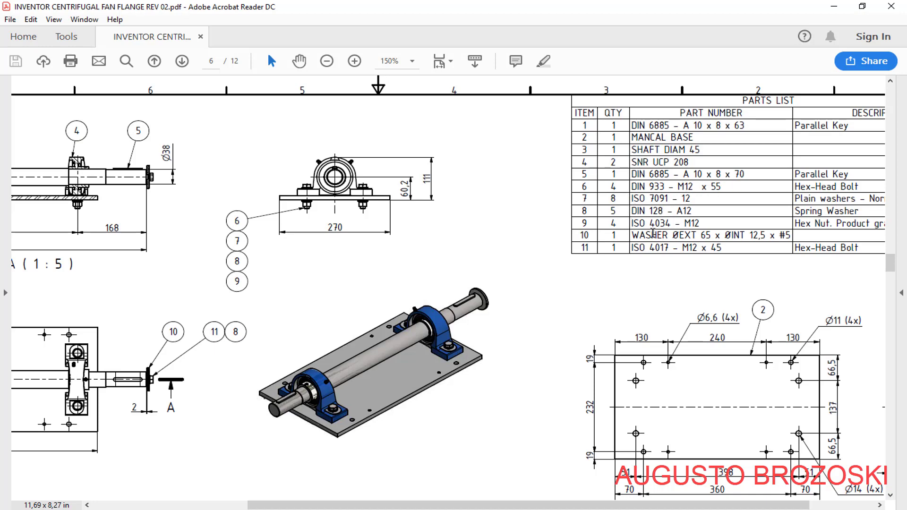
left_click(833, 12)
scroll(577, 152, "up", 2)
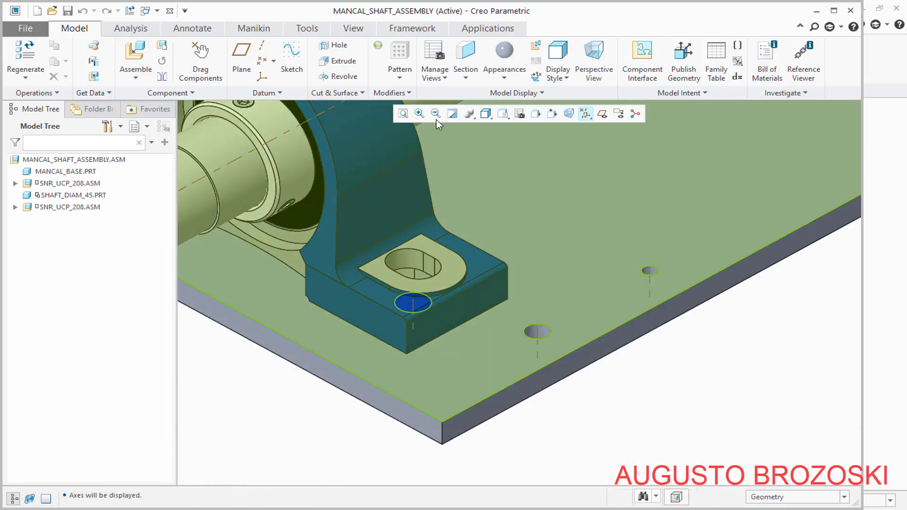
Start assembling a screw on reference, using the axis of the base plate hole beneath the front bearing foot as position reference
left_click(304, 32)
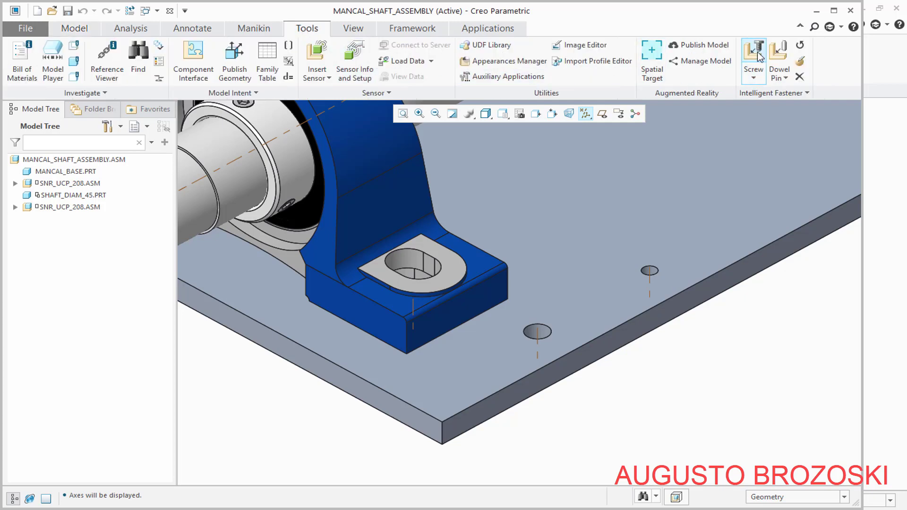
left_click(754, 75)
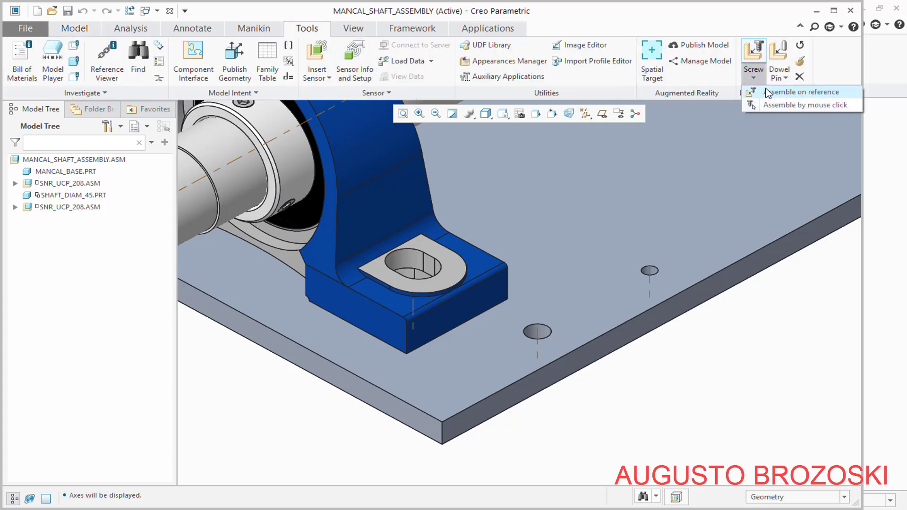
left_click(801, 95)
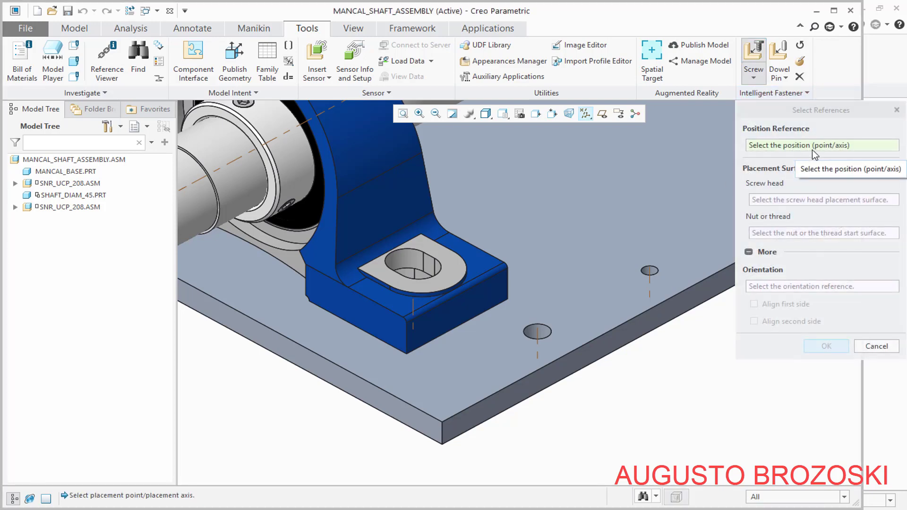
scroll(430, 333, "up", 2)
scroll(425, 326, "up", 1)
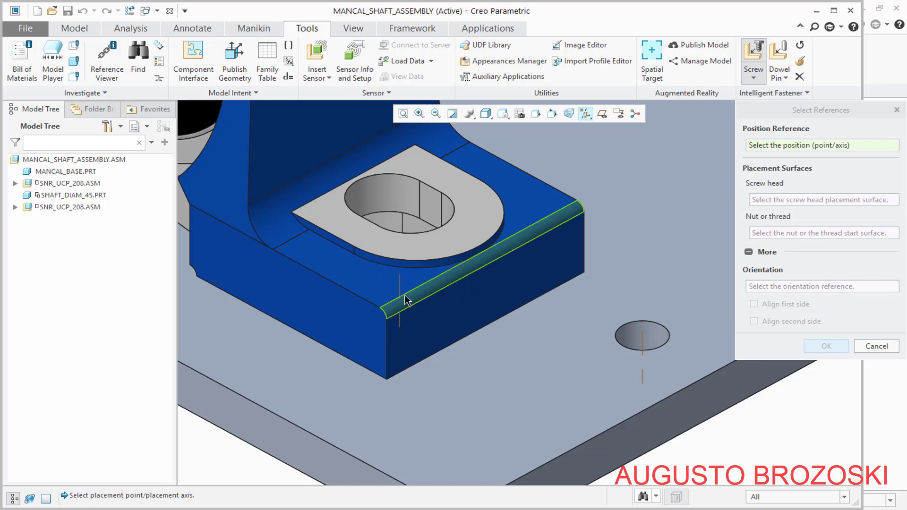
mouse_move(404, 298)
middle_mouse_down()
mouse_move(406, 283)
mouse_move(404, 330)
middle_mouse_up()
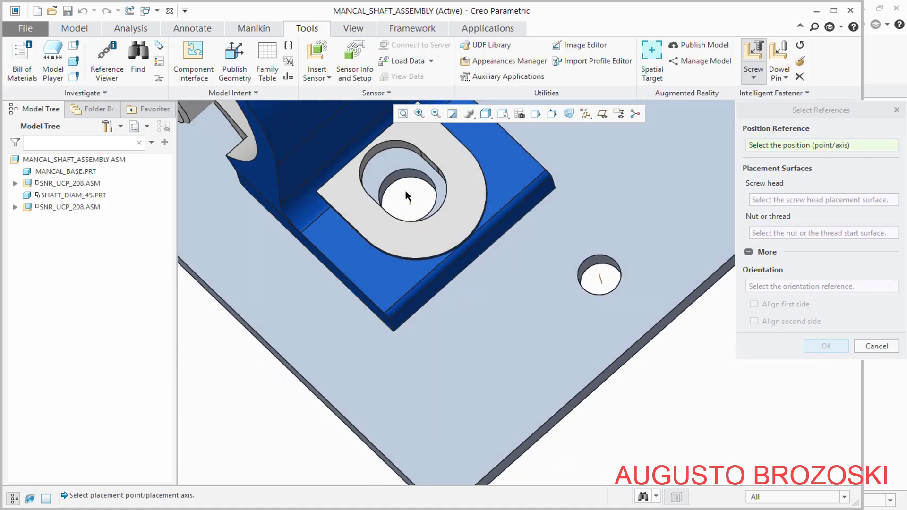
scroll(417, 198, "up", 3)
left_click(412, 213)
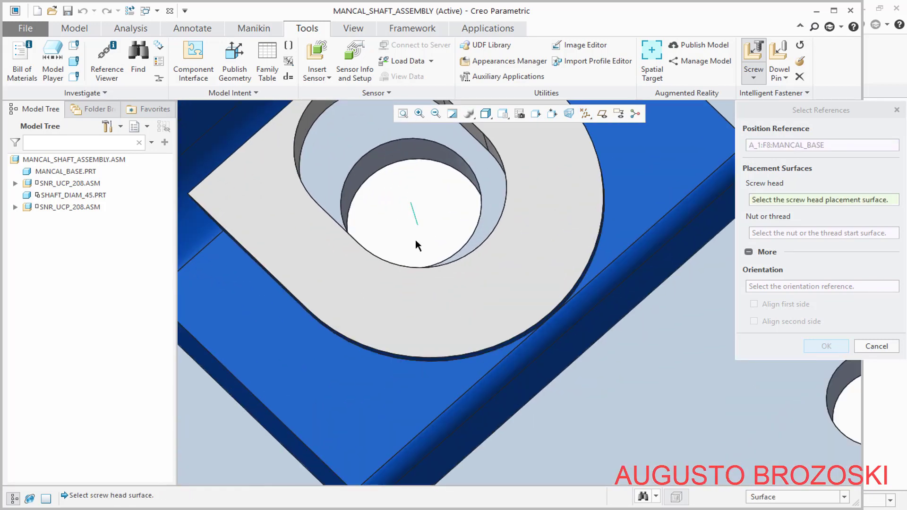
Set the bearing foot's raised pad as the screw head surface and the base plate's underside as the nut surface, then accept the references
scroll(581, 313, "down", 5)
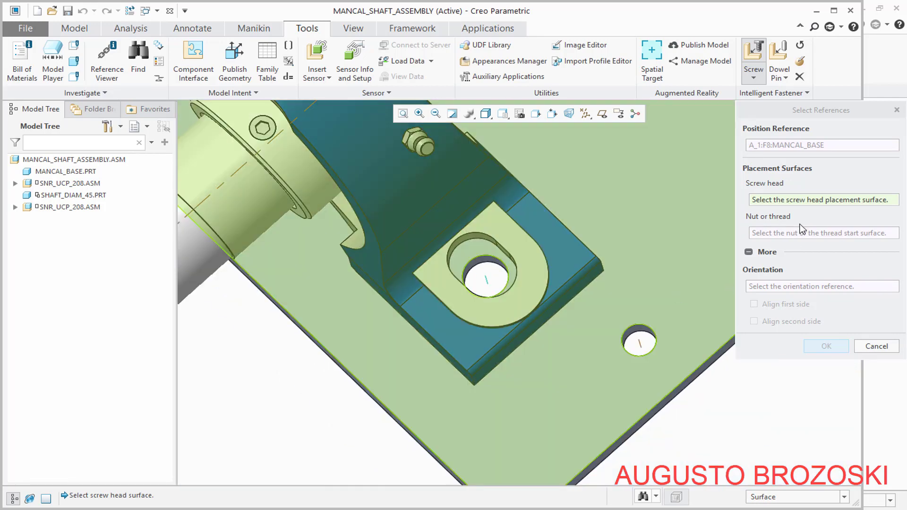
middle_click_drag(722, 199, 707, 241)
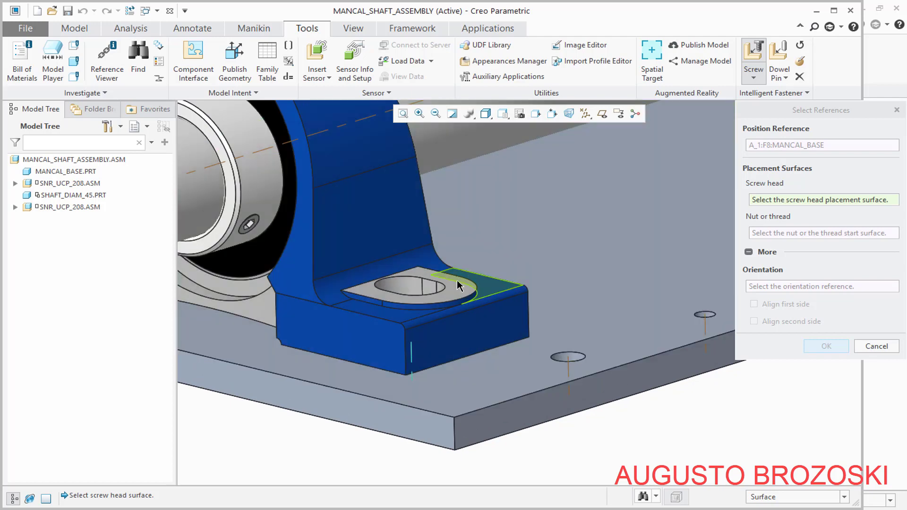
left_click(423, 277)
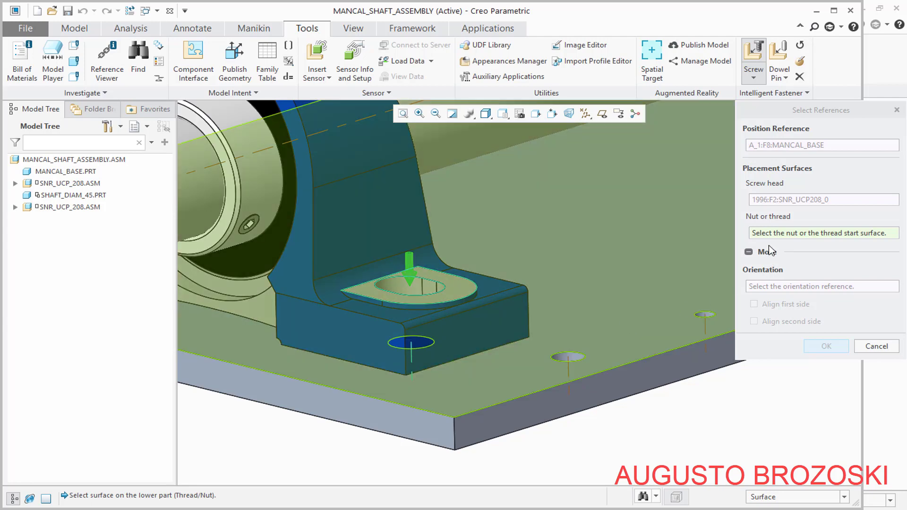
middle_click_drag(477, 281, 450, 271)
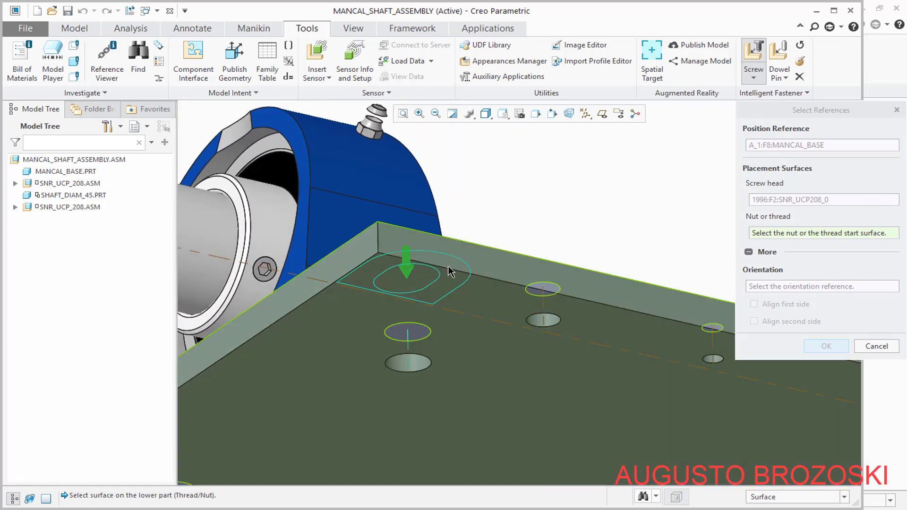
left_click(362, 358)
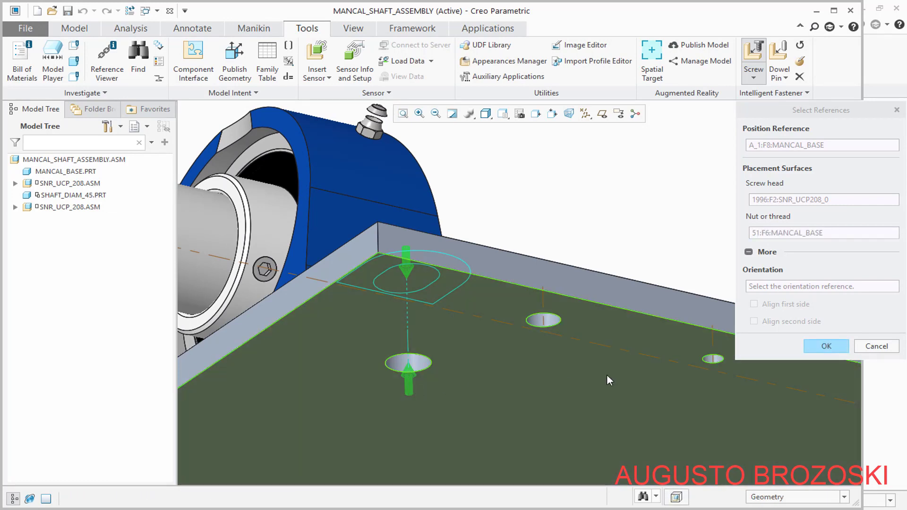
left_click(834, 348)
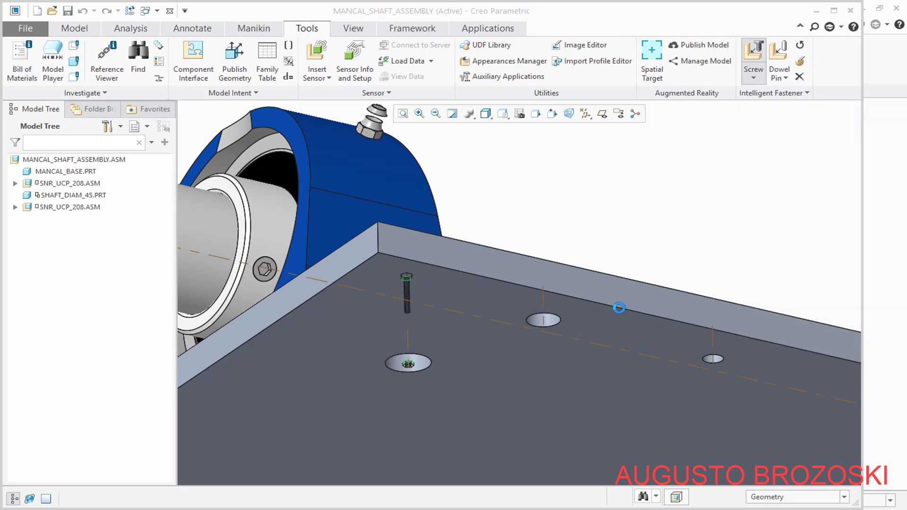
middle_click_drag(442, 327, 430, 356)
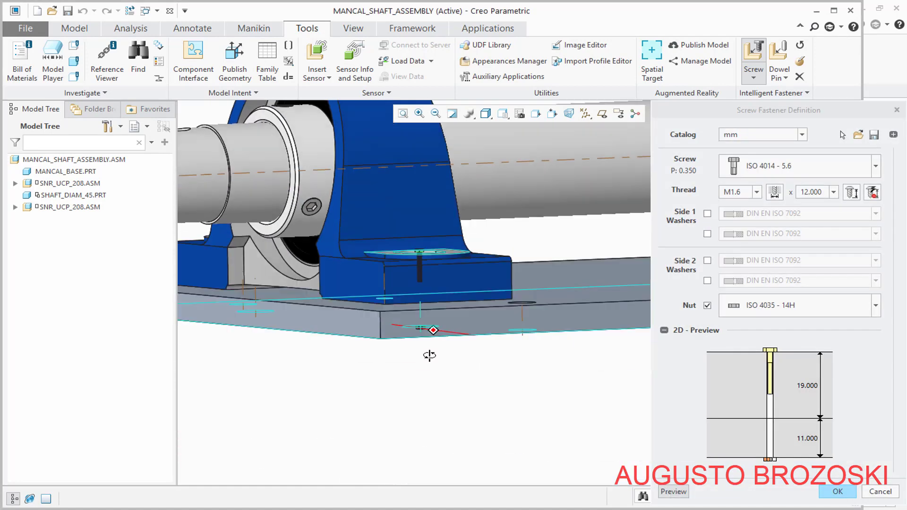
scroll(437, 286, "down", 5)
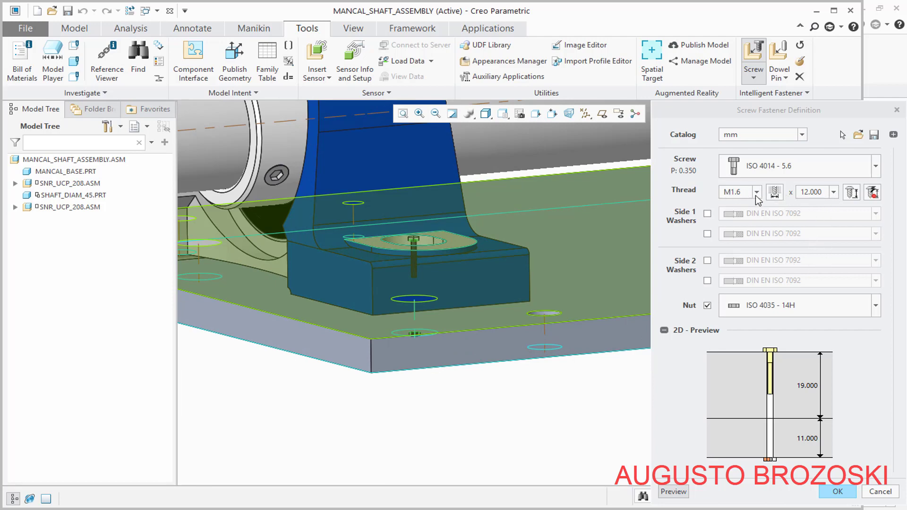
left_click(875, 166)
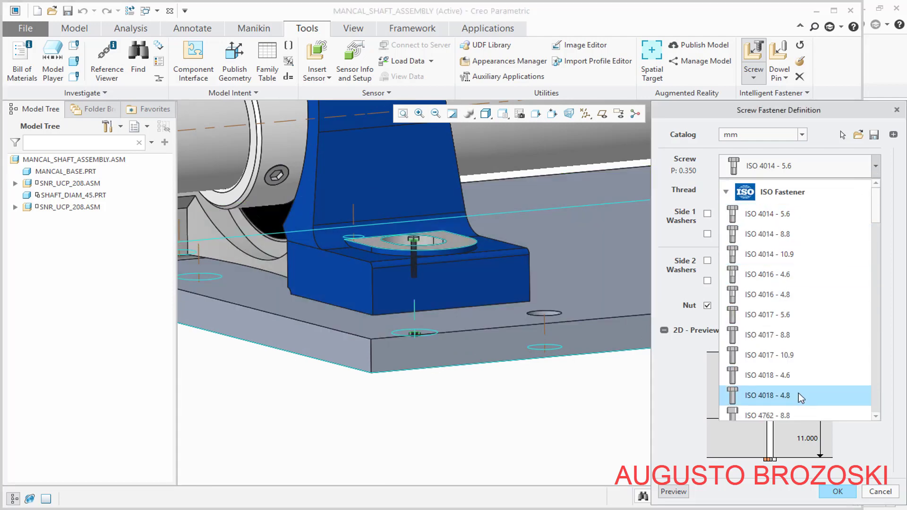
left_click(876, 166)
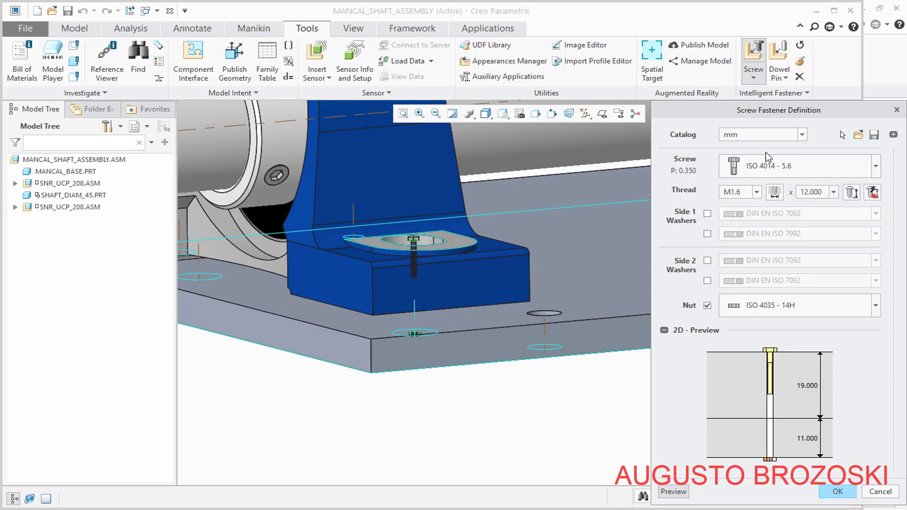
left_click(802, 135)
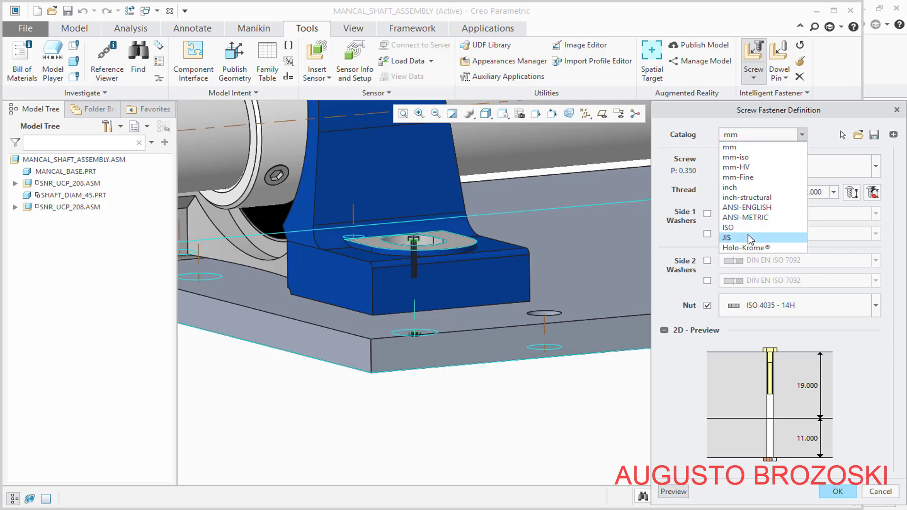
left_click(732, 147)
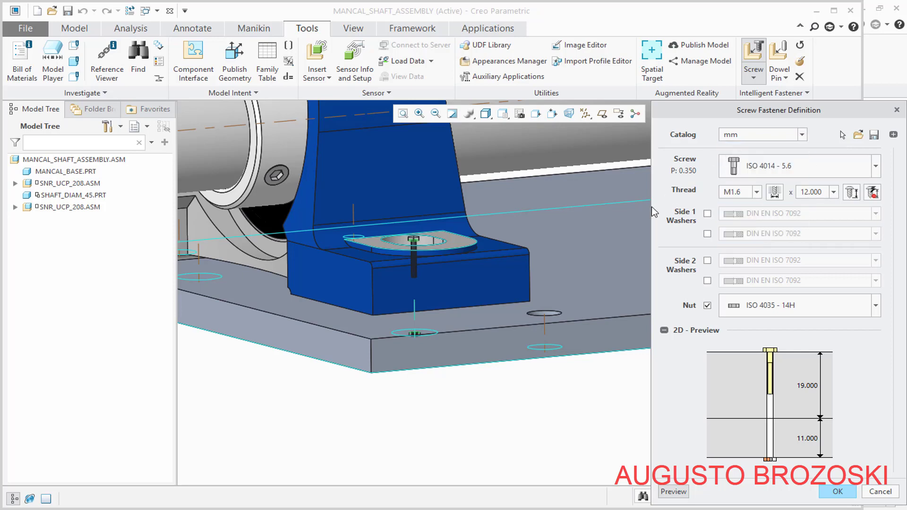
Set the fastener's thread to M12 and its screw length to 55 mm
left_click(756, 193)
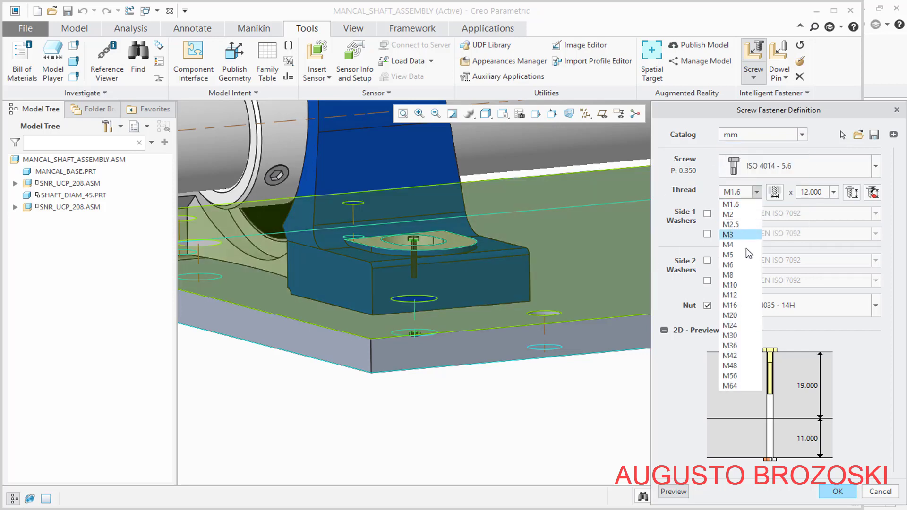
left_click(729, 294)
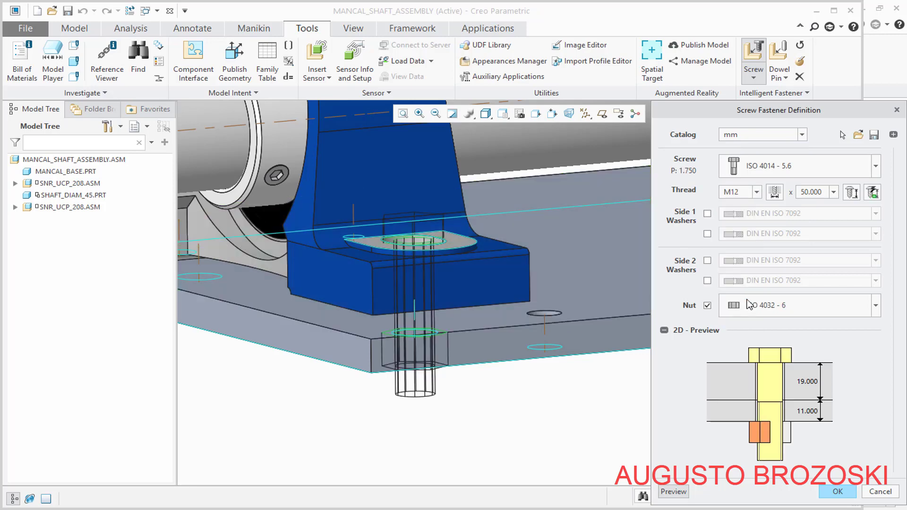
left_click(832, 193)
left_click(826, 218)
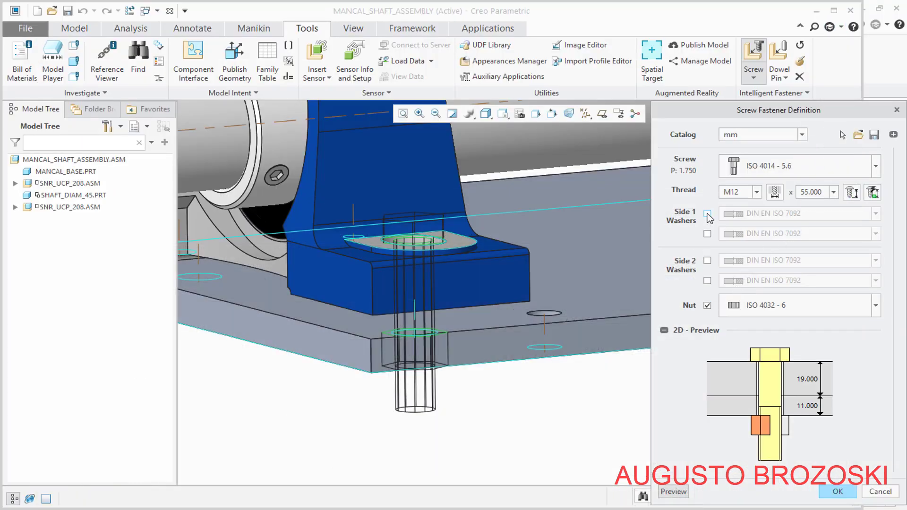
Add a DIN EN ISO 7091 washer on side 1 under the screw head
left_click(707, 214)
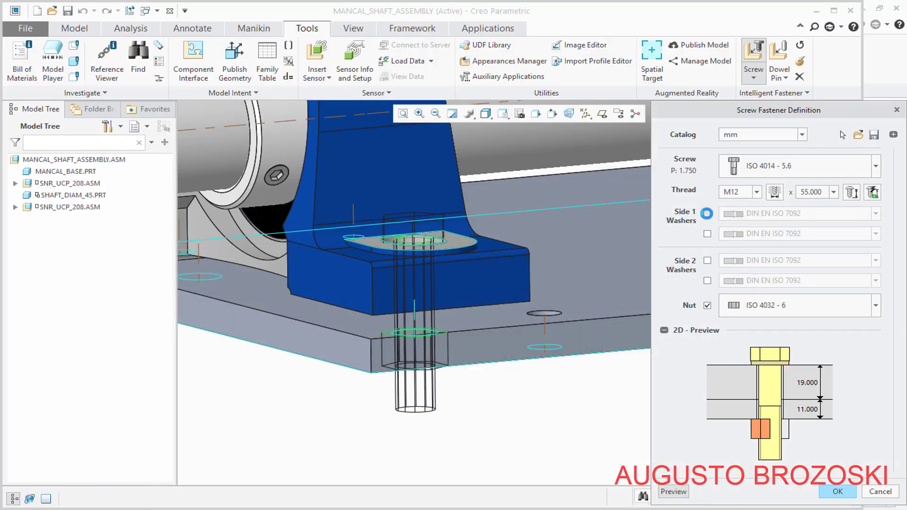
left_click(875, 215)
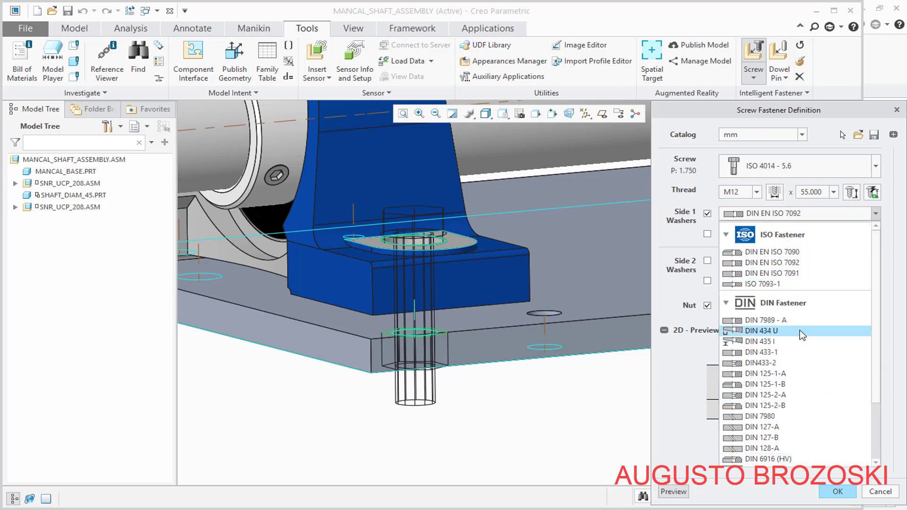
left_click(785, 274)
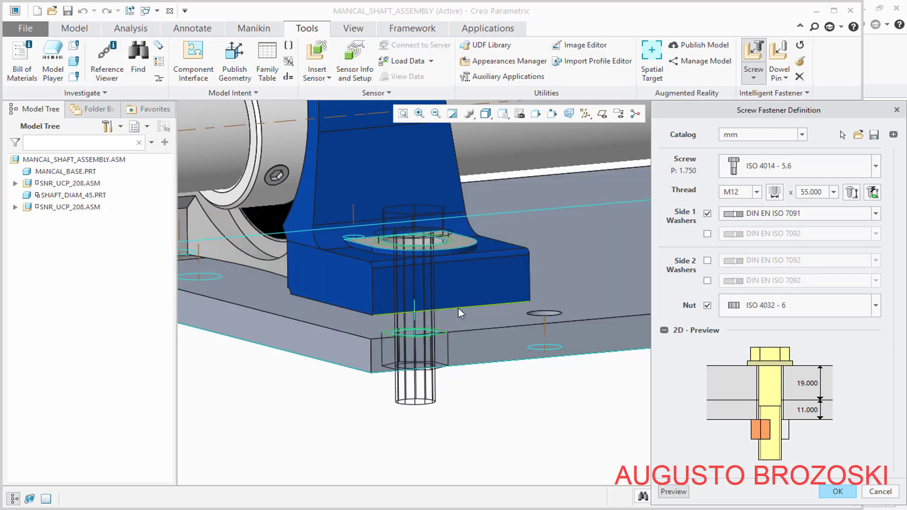
Add a DIN EN ISO 7091 washer on side 2 between the base plate and the nut
mouse_move(440, 309)
middle_mouse_down()
mouse_move(369, 263)
mouse_move(405, 264)
mouse_move(411, 288)
middle_mouse_up()
left_click(403, 294)
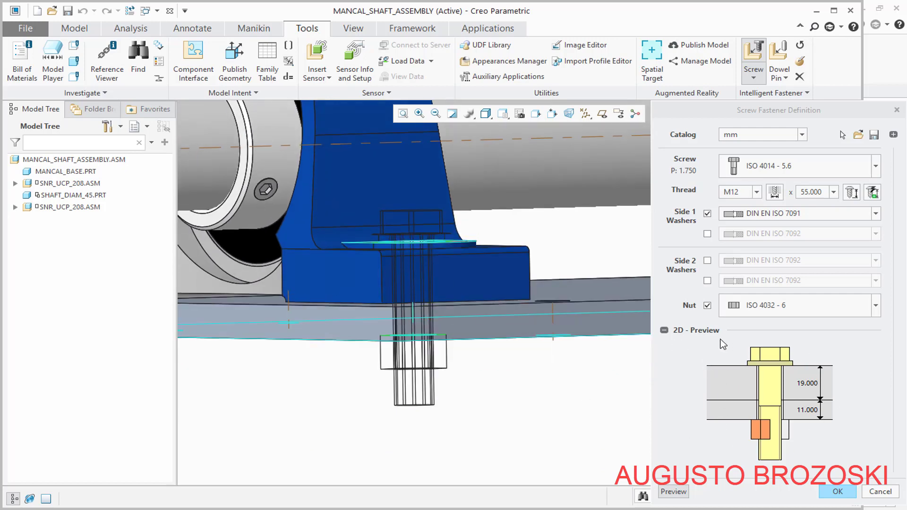
left_click(706, 261)
left_click(876, 261)
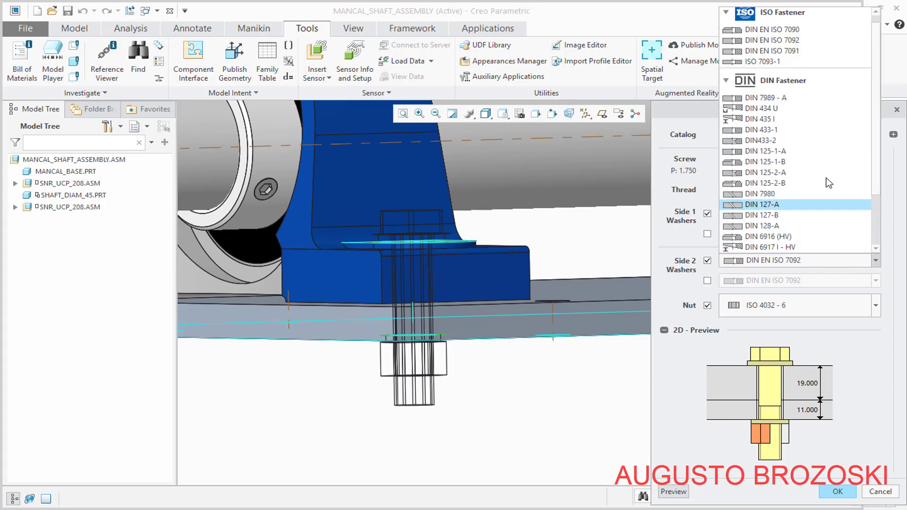
left_click(802, 49)
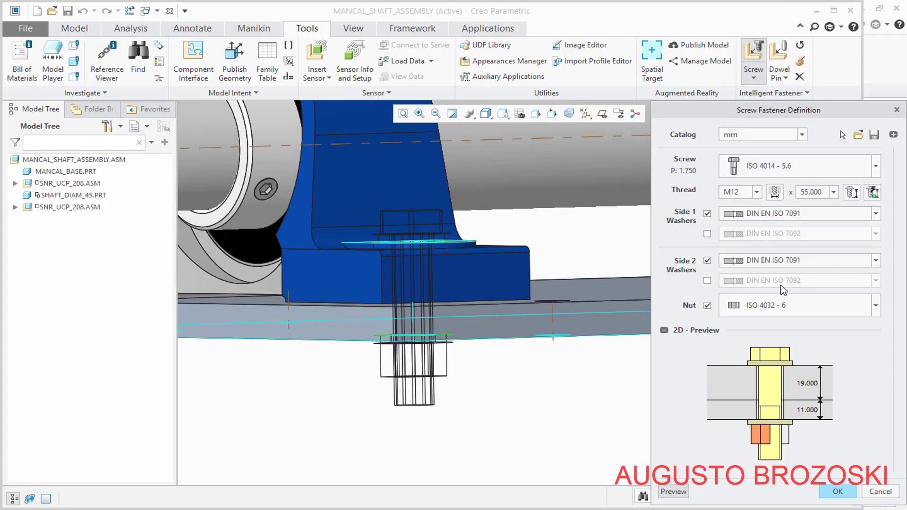
Add a DIN 128-A spring washer as the second washer on side 2 of the fastener
left_click(707, 281)
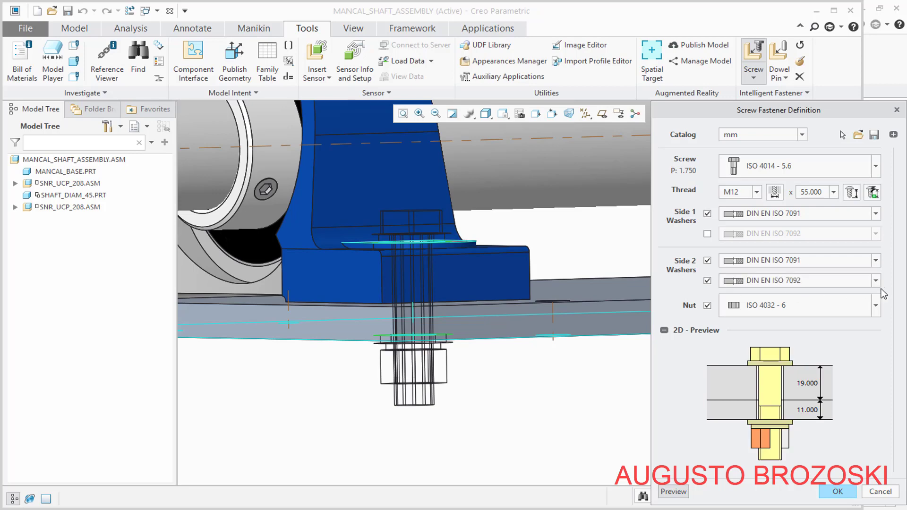
left_click(875, 281)
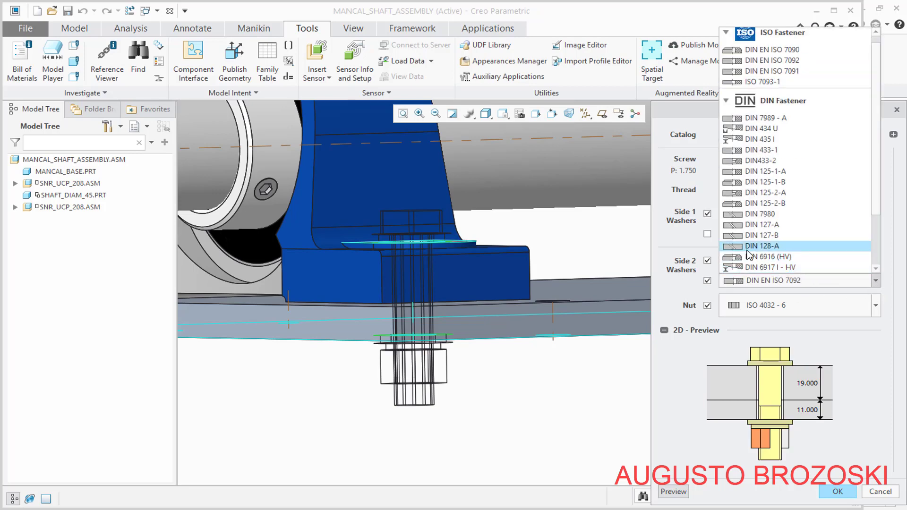
left_click(761, 246)
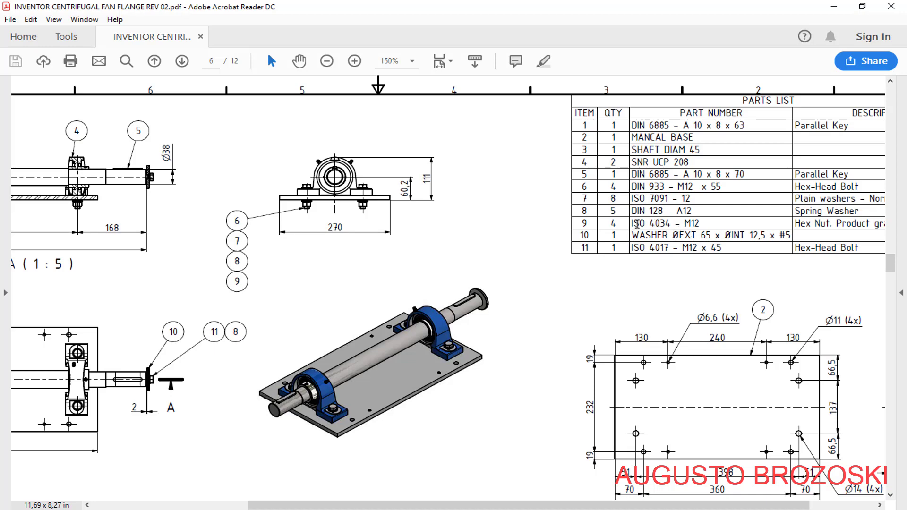
Return from the PDF parts list to the fastener definition and set the nut to ISO 4033 - 12
left_click(834, 6)
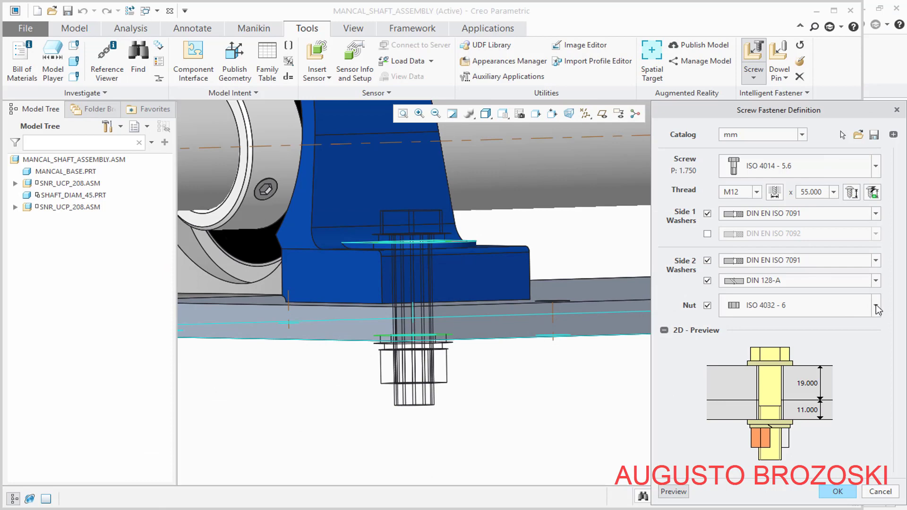
left_click(876, 307)
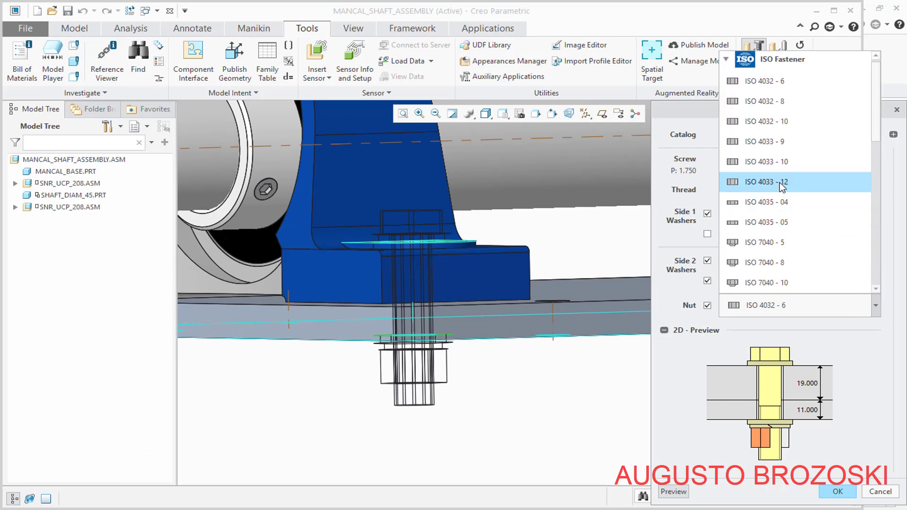
left_click(779, 182)
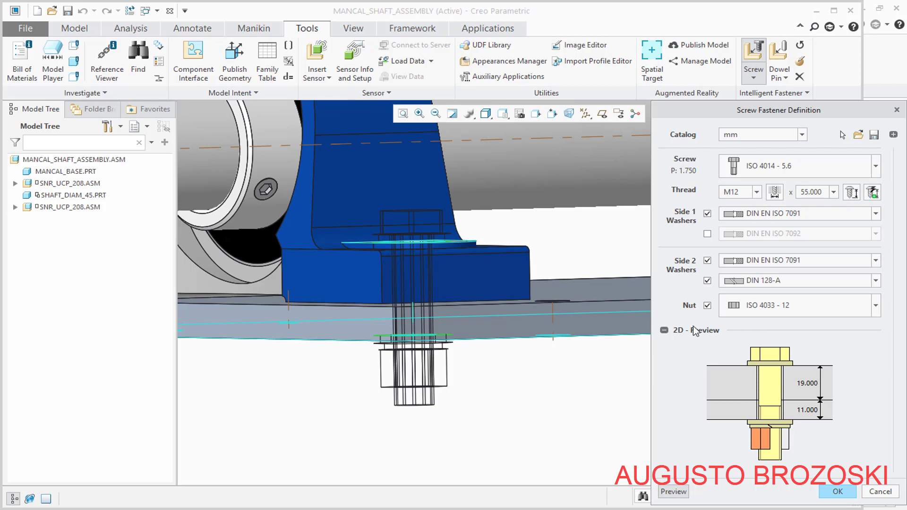
Accept the screw fastener definition and assemble it as a single instance
left_click(837, 492)
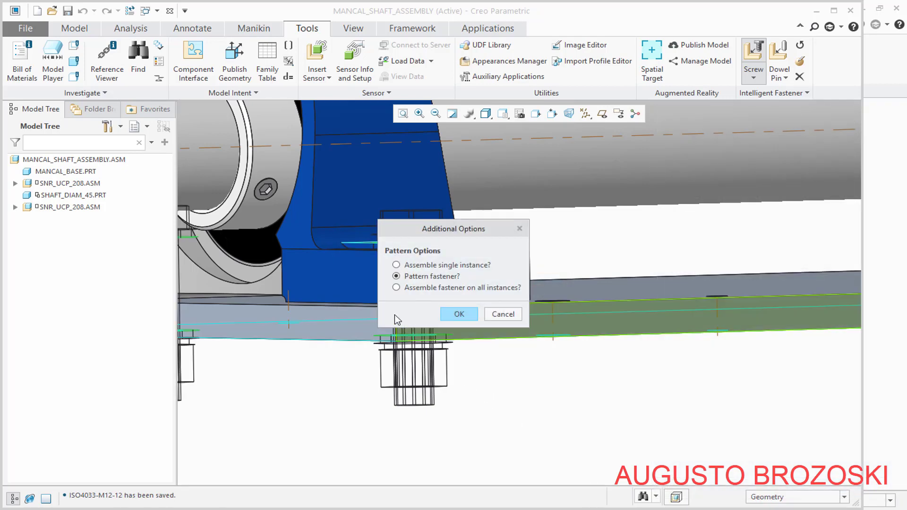
scroll(549, 382, "down", 5)
middle_click_drag(553, 385, 761, 170)
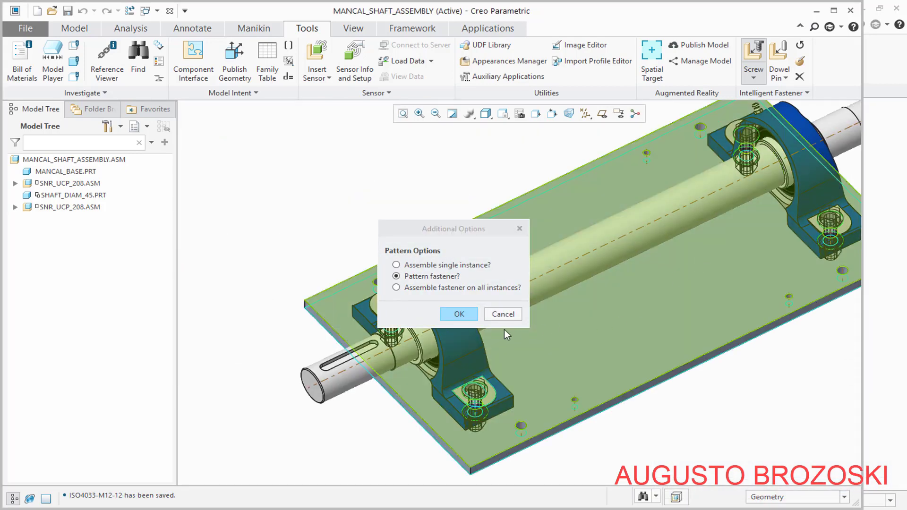
left_click(396, 265)
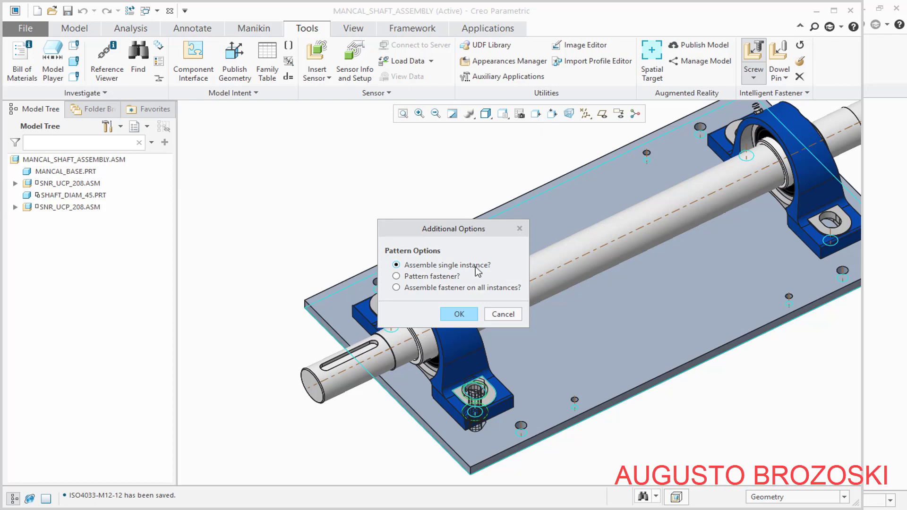
left_click(459, 314)
Inspect the bolt and nut at the bearing foot, restore the default orientation and save the assembly
scroll(467, 415, "down", 4)
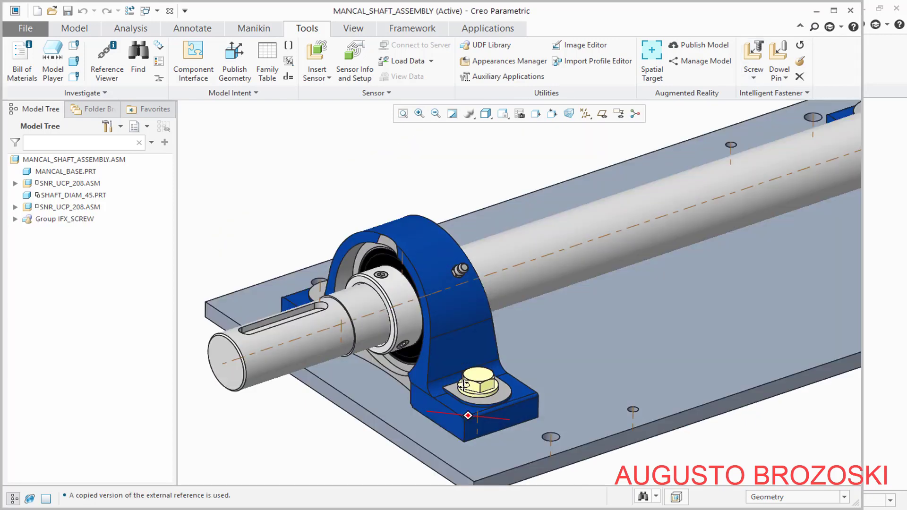
scroll(464, 383, "up", 6)
middle_click_drag(478, 407, 484, 461)
scroll(485, 461, "down", 5)
scroll(442, 438, "up", 2)
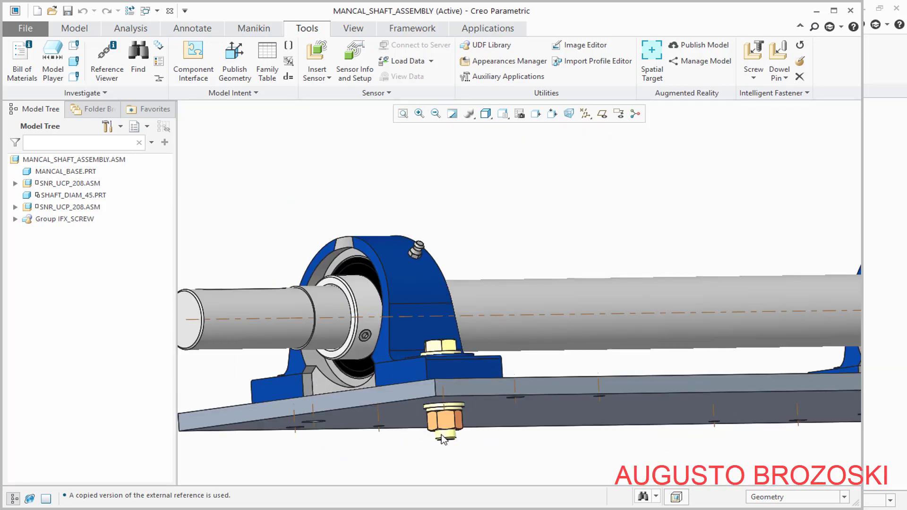
scroll(442, 438, "up", 3)
left_click(502, 113)
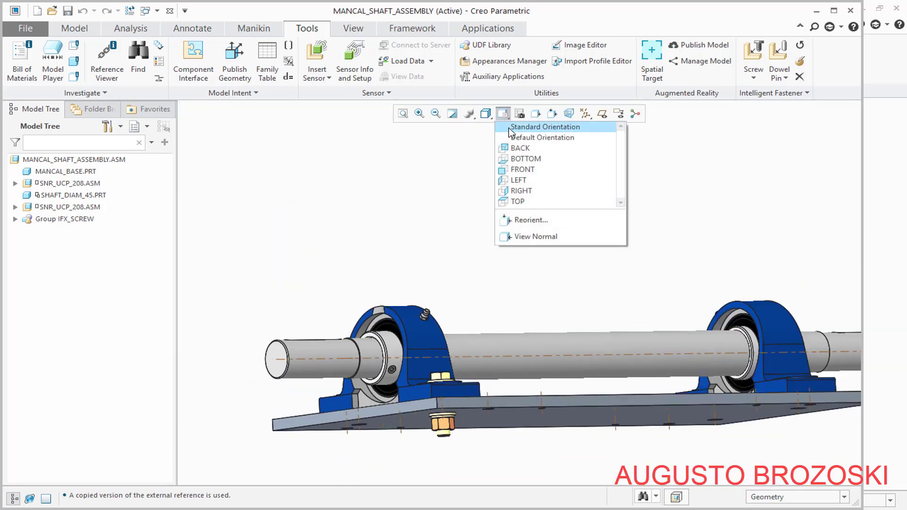
left_click(519, 135)
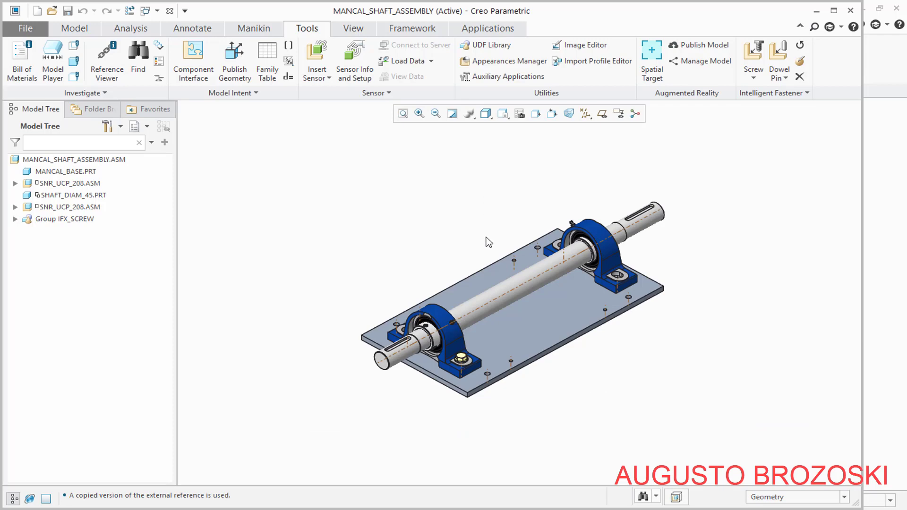
left_click(68, 11)
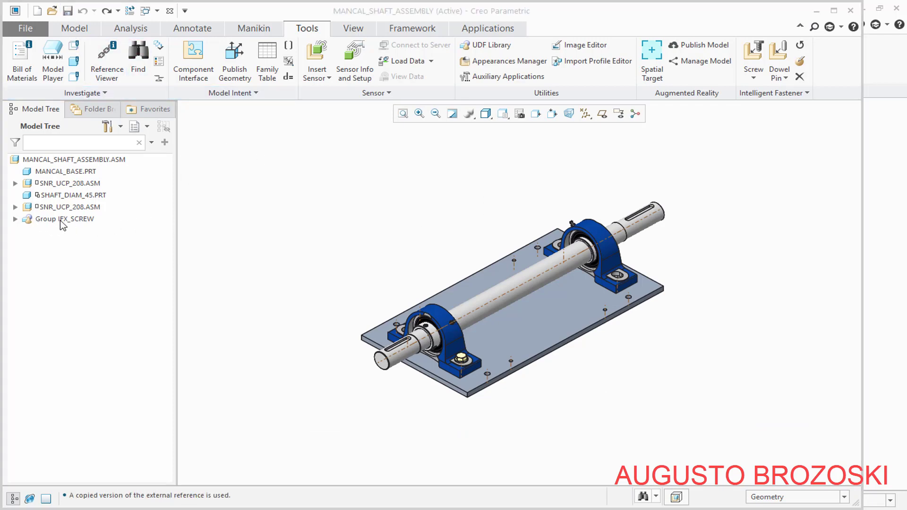
Try ungrouping the IFX_SCREW fastener group, then undo the ungrouping
left_click(15, 219)
left_click(75, 219)
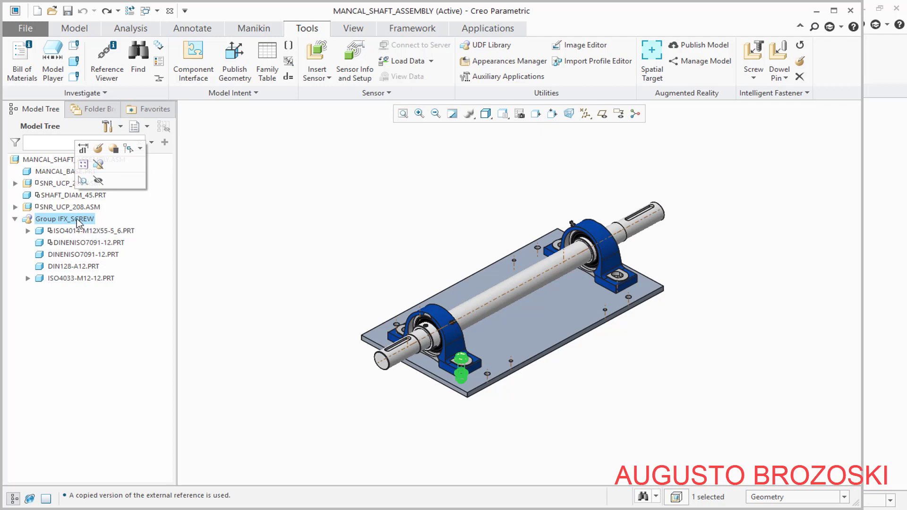
left_click(98, 165)
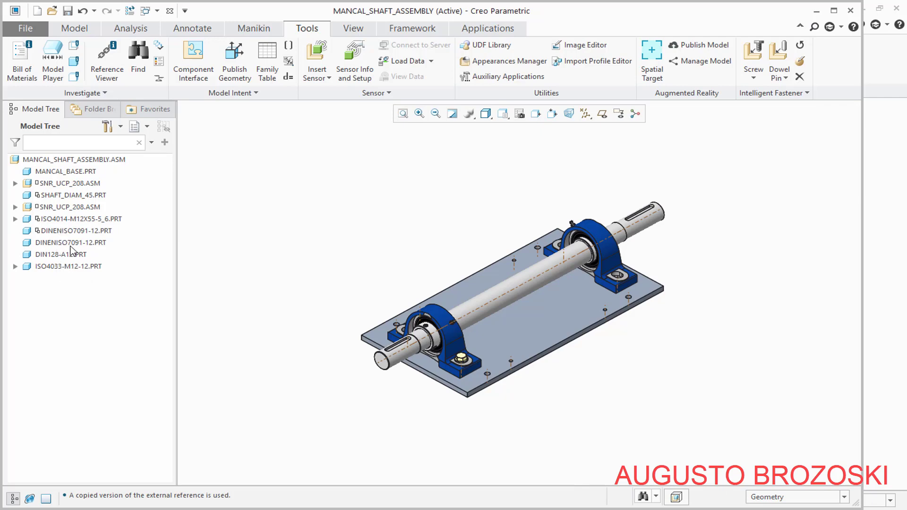
left_click(83, 11)
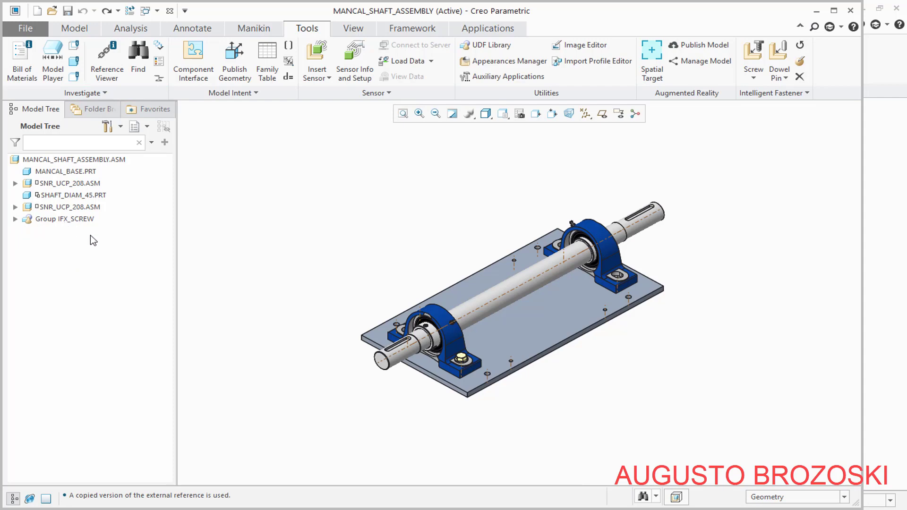
Try a reference pattern of the IFX_SCREW group, then undo it
left_click(62, 220)
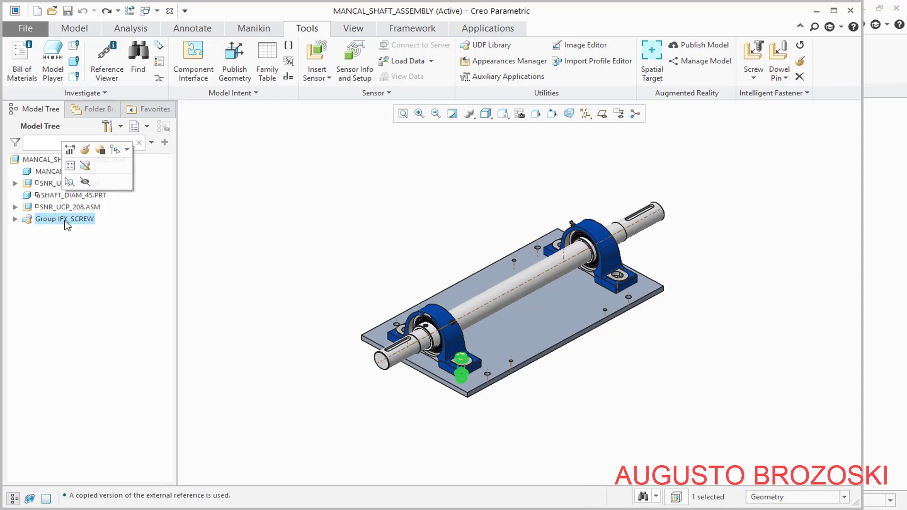
left_click(84, 29)
left_click(399, 51)
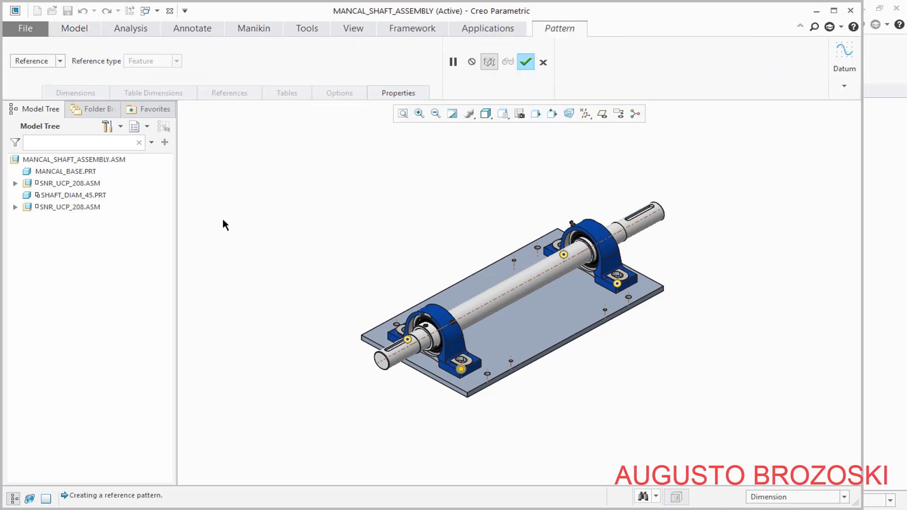
scroll(475, 319, "down", 3)
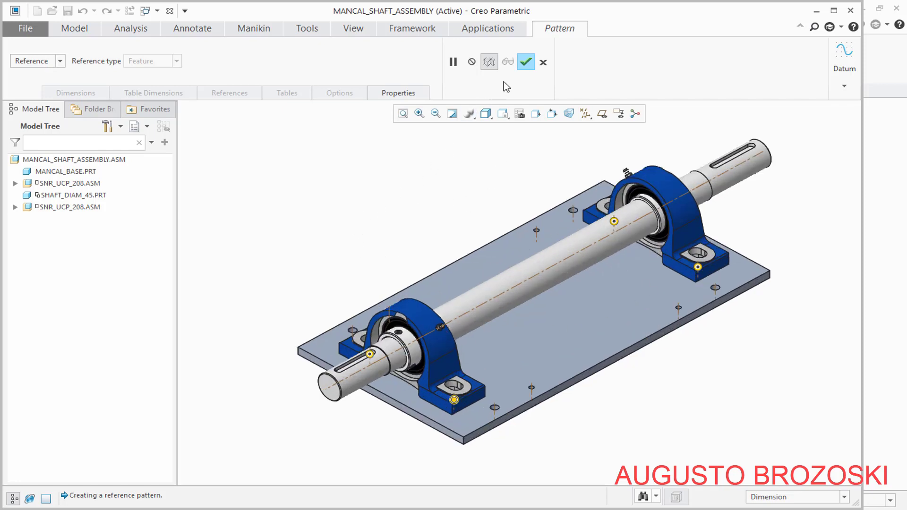
left_click(525, 61)
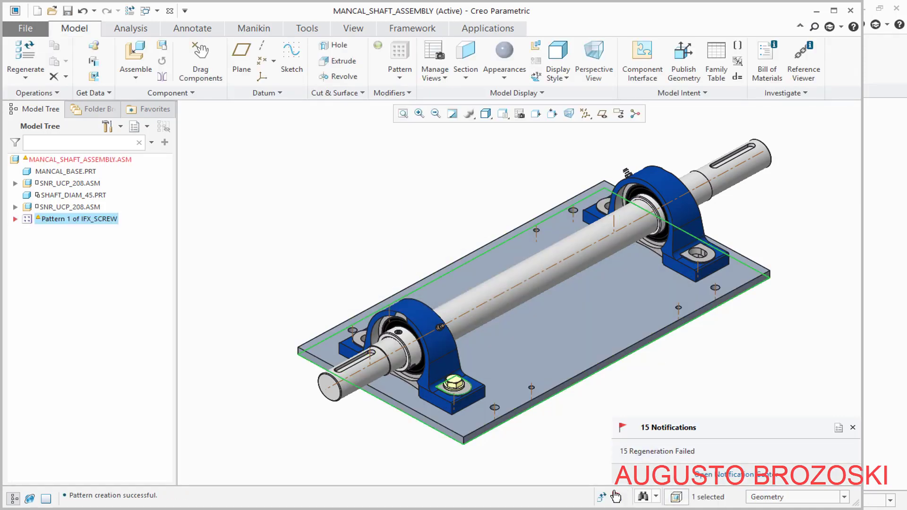
left_click(83, 12)
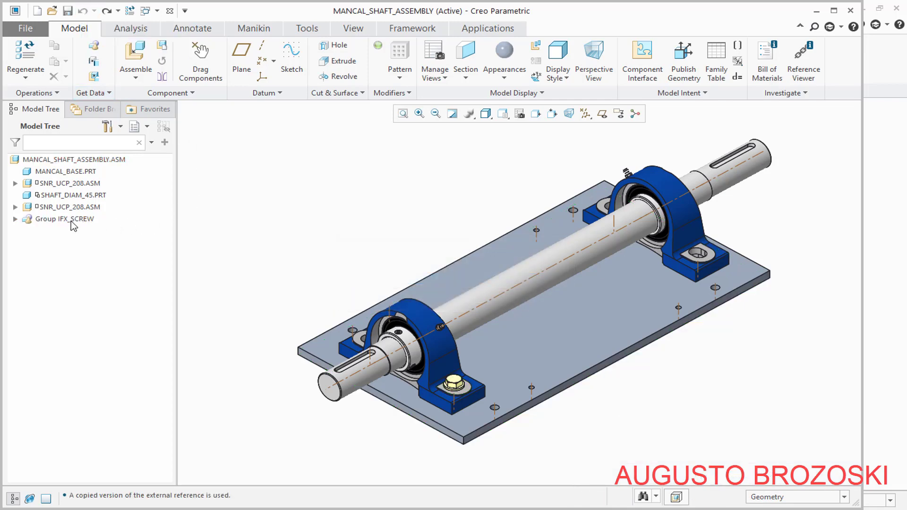
Start a direction pattern of the IFX_SCREW group along the base plate's long edge with a spacing of 398 mm
left_click(66, 220)
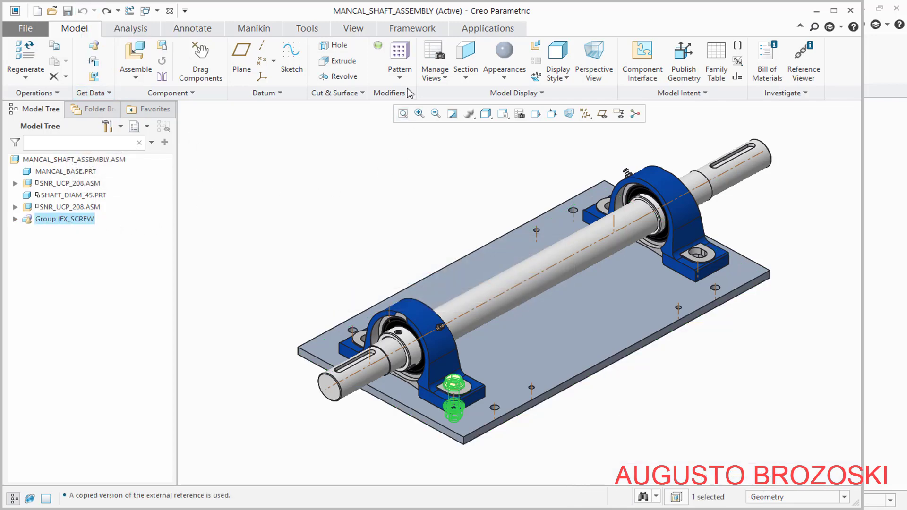
left_click(400, 53)
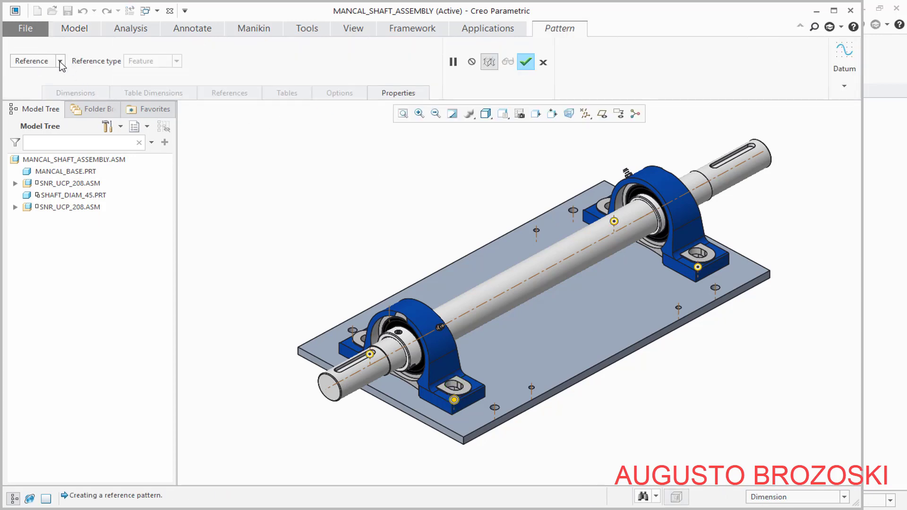
left_click(59, 62)
left_click(49, 81)
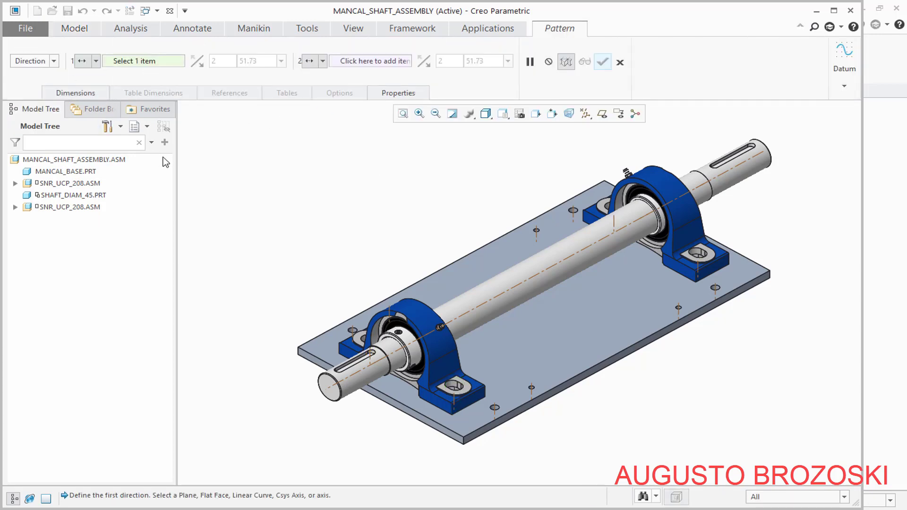
scroll(501, 435, "down", 5)
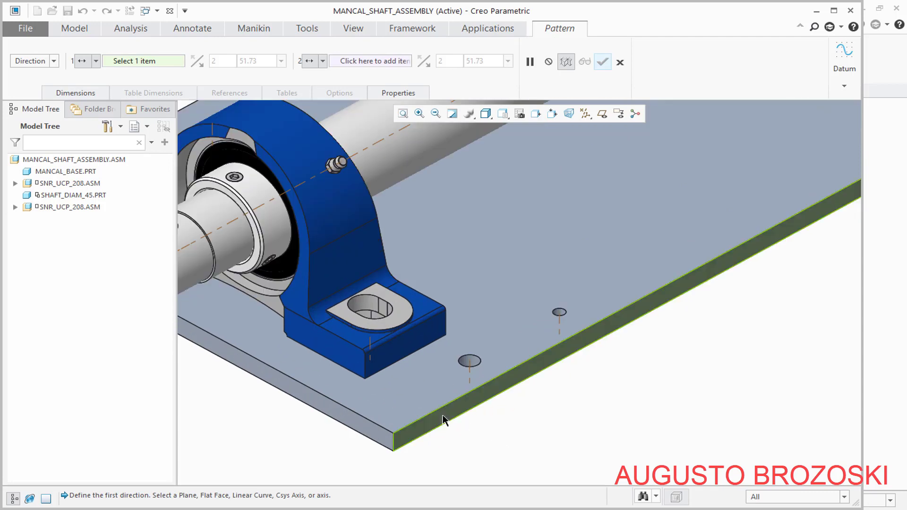
left_click(440, 411)
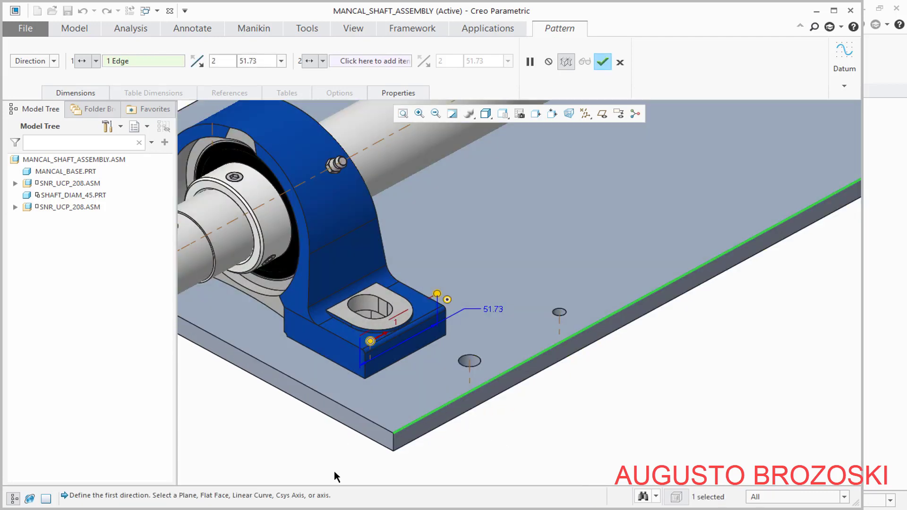
key("alt+Tab")
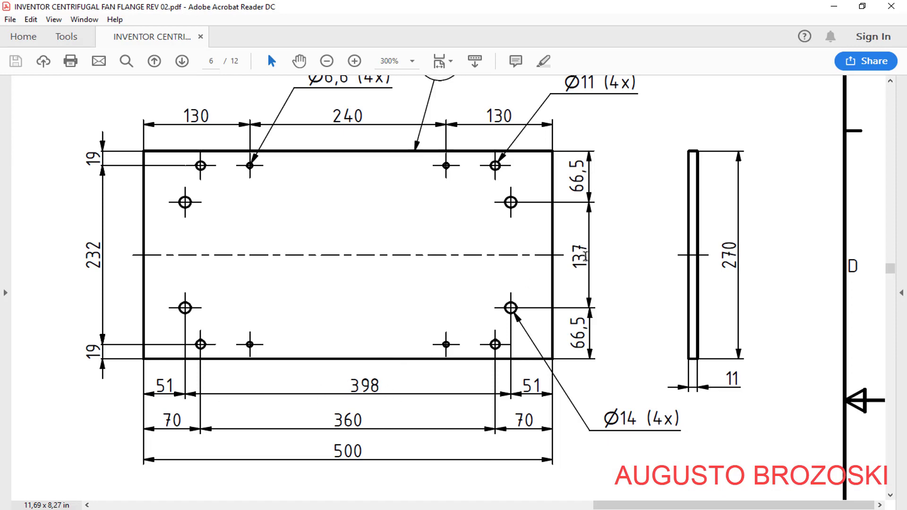
key("alt+Tab")
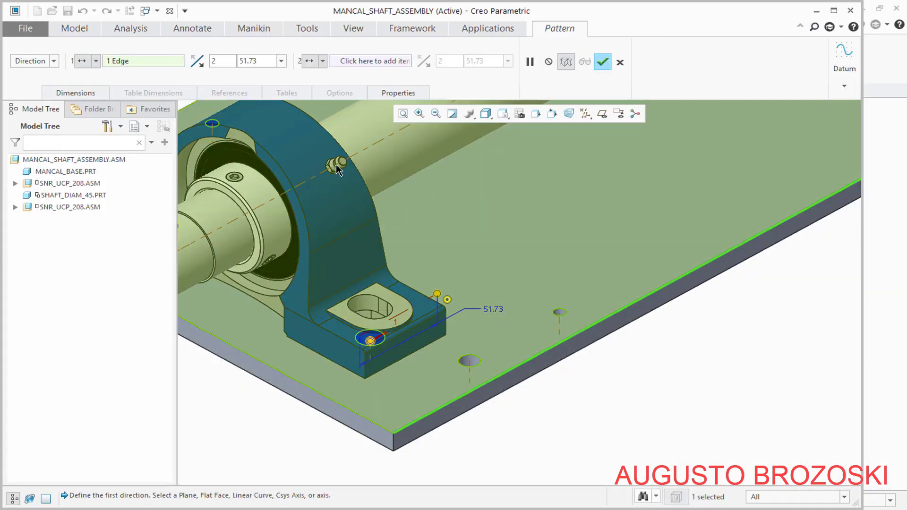
double_click(264, 59)
type("398")
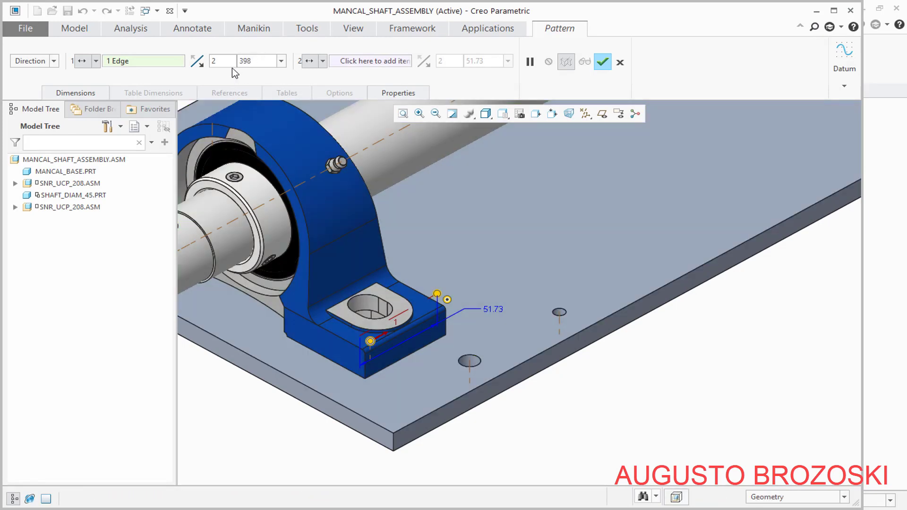
Add a second pattern direction along the base plate's short edge, reversed toward the opposite bearing foot, with a spacing of 232 mm
left_click(352, 63)
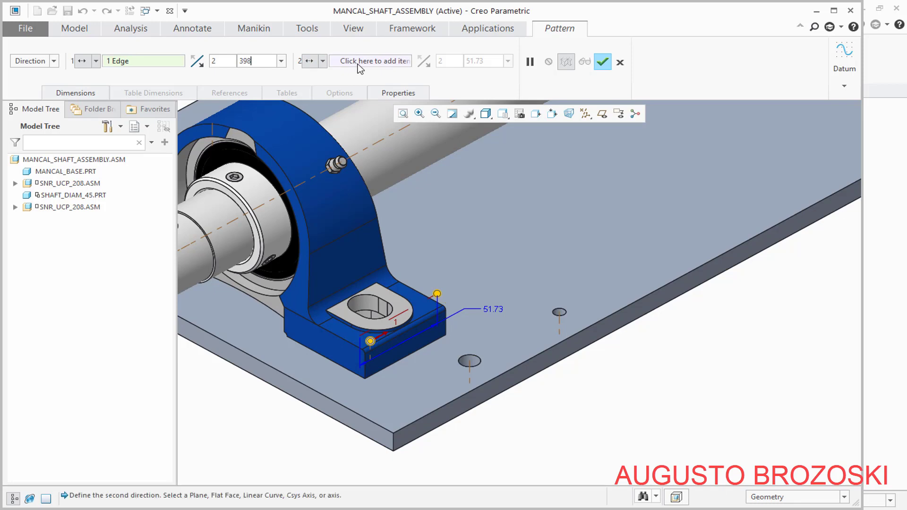
scroll(505, 283, "down", 5)
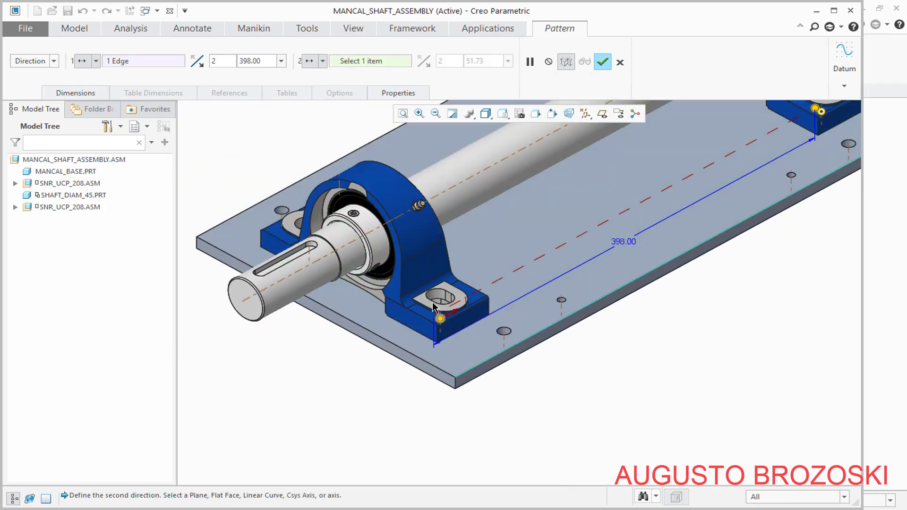
left_click(355, 325)
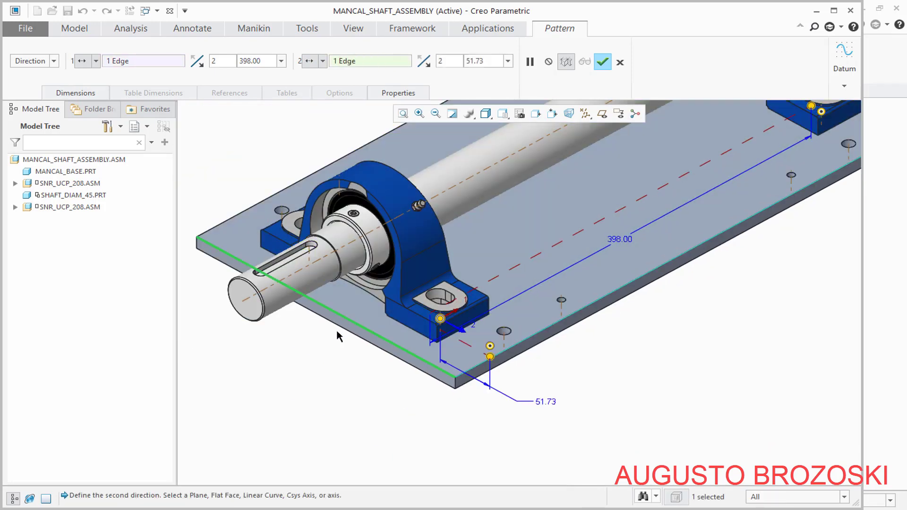
left_click(423, 63)
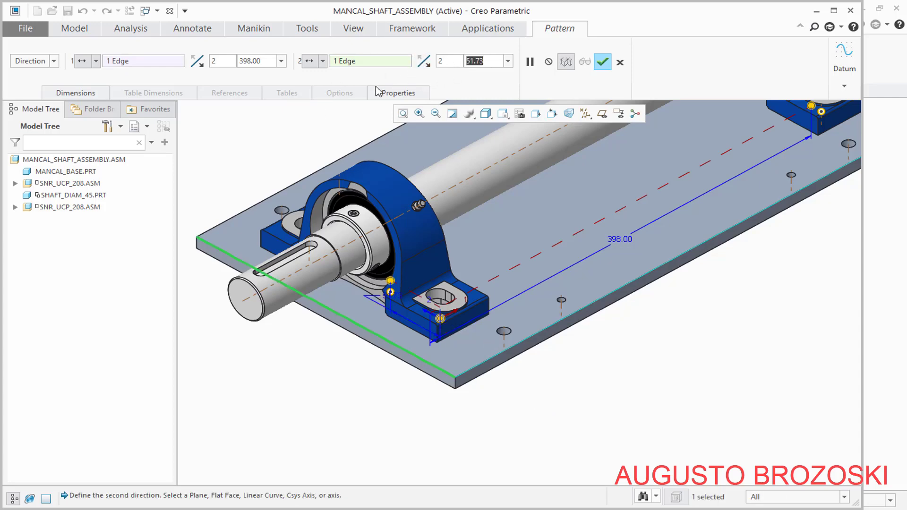
type("232")
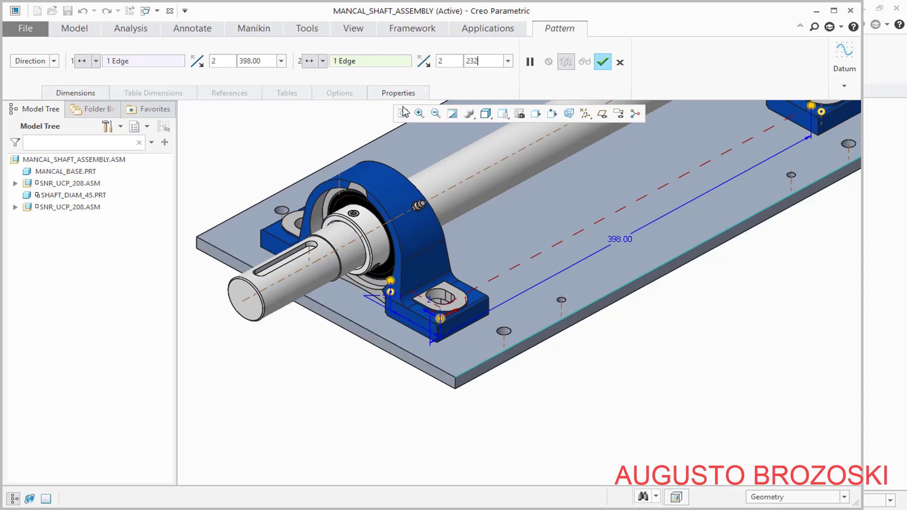
Check the hole spacing in the PDF drawing, set the second-direction spacing to 137 mm and complete the fastener pattern
key("alt+Tab")
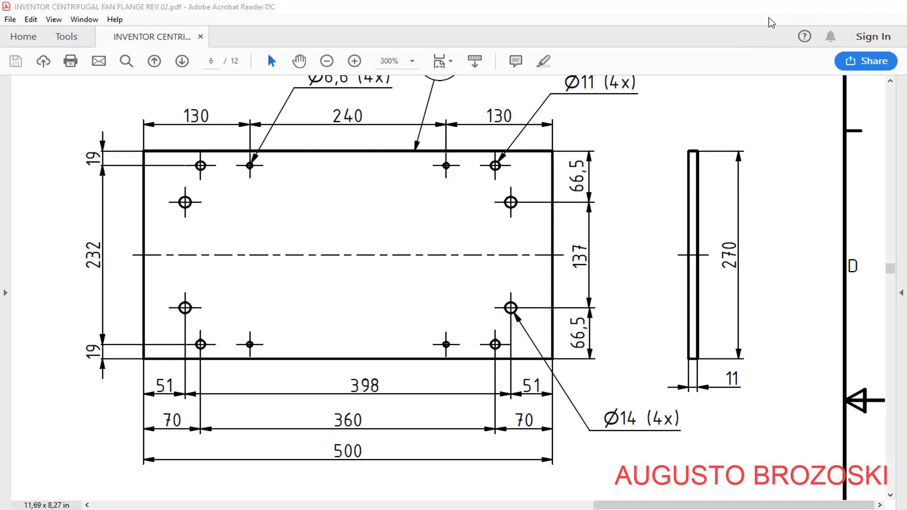
key("alt+Tab")
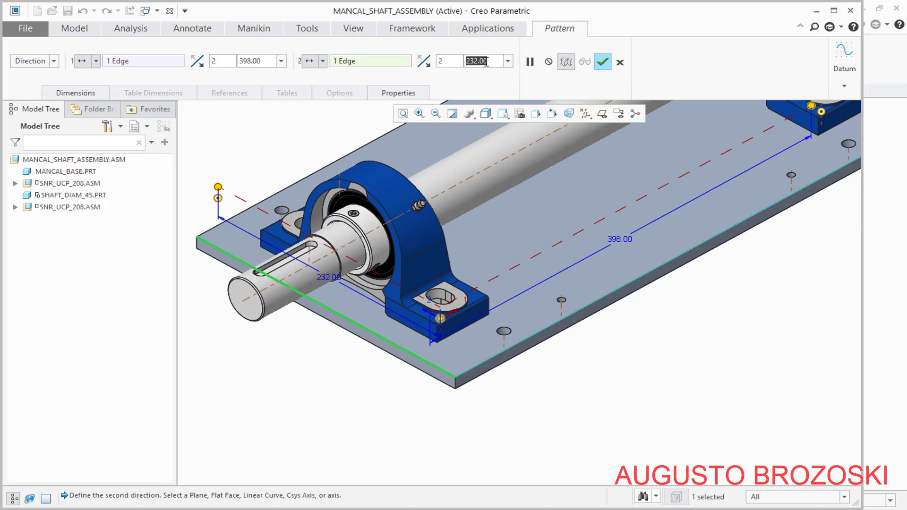
type("137")
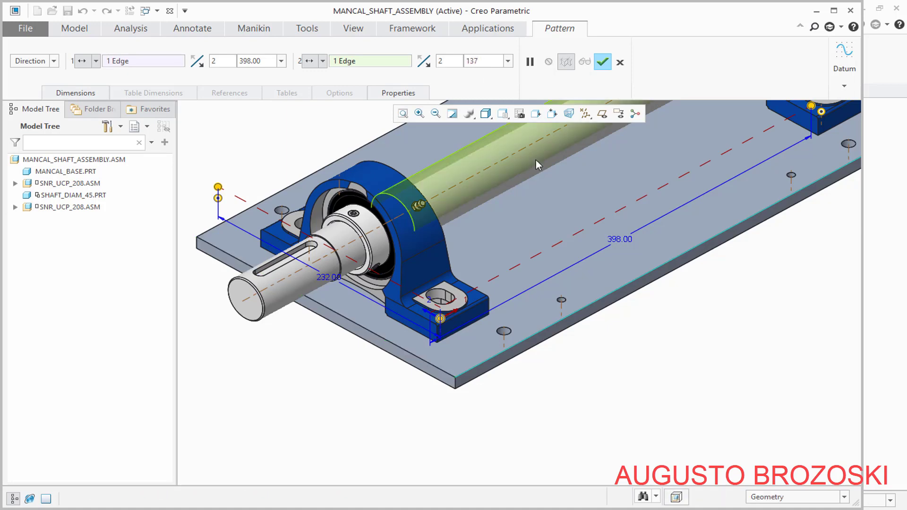
key("Return")
scroll(498, 297, "up", 3)
middle_click_drag(498, 297, 496, 140)
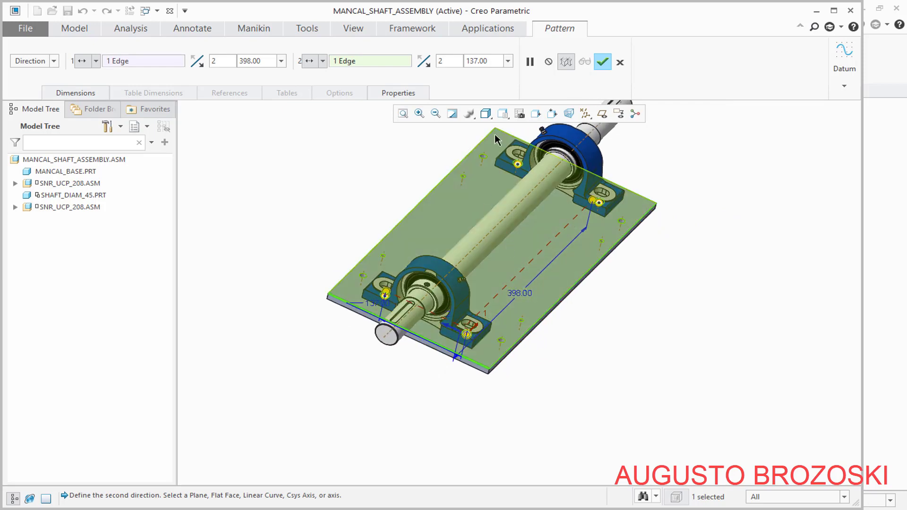
left_click(603, 63)
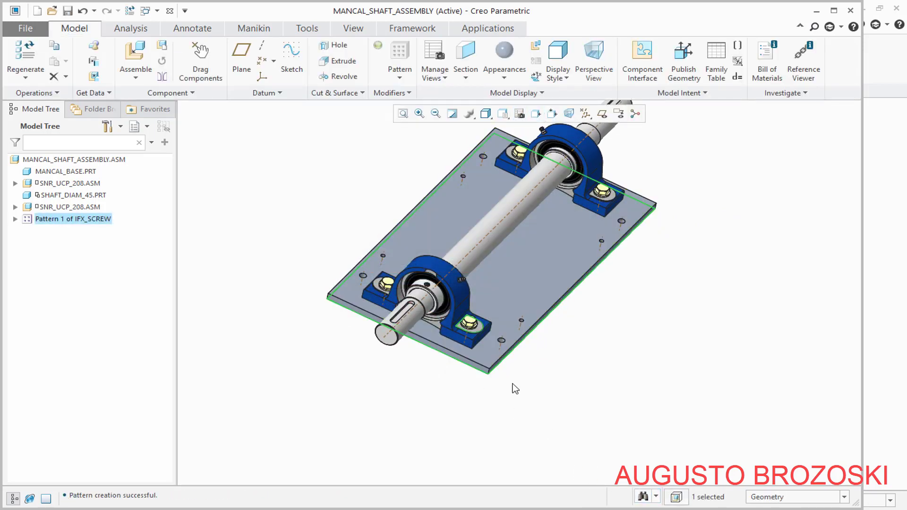
Inspect the patterned bolts from another side of the assembly and restore the default orientation
middle_click_drag(426, 362, 409, 319)
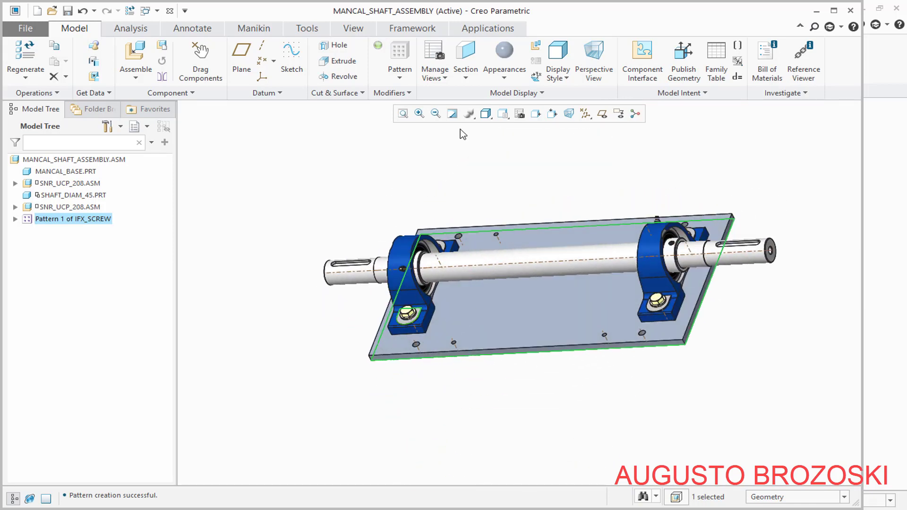
left_click(502, 113)
left_click(505, 128)
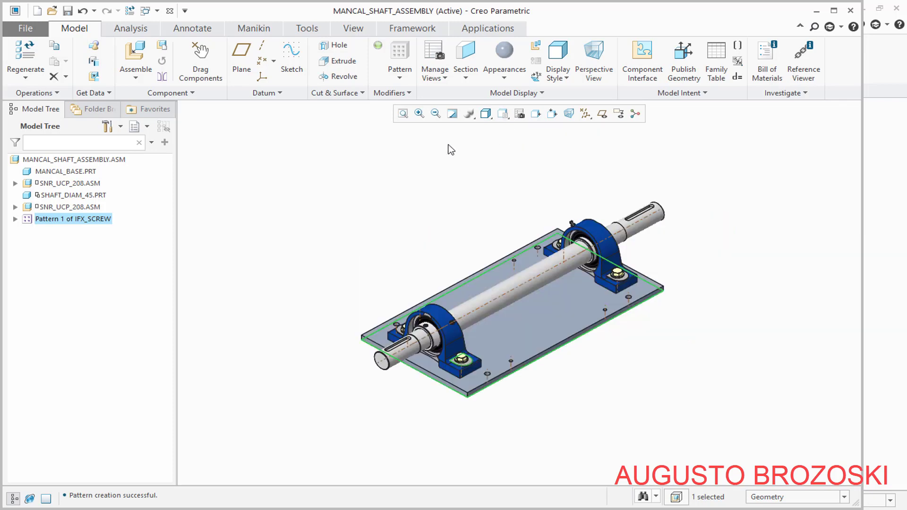
Turn off the axis display, clear the pattern selection and save the assembly
left_click(585, 118)
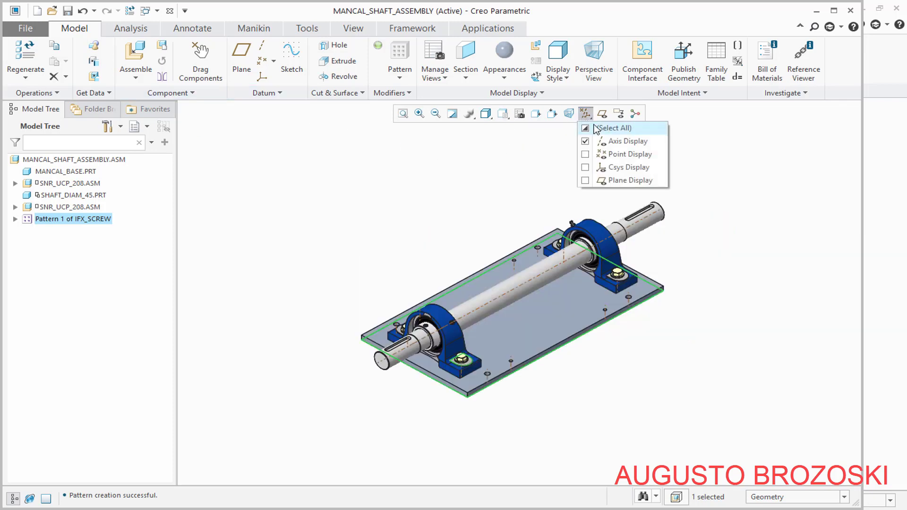
left_click(585, 141)
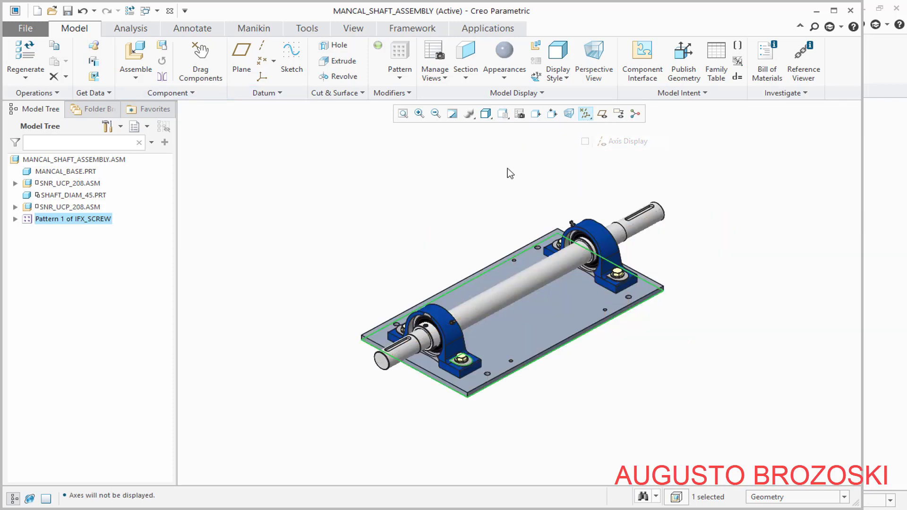
left_click(243, 216)
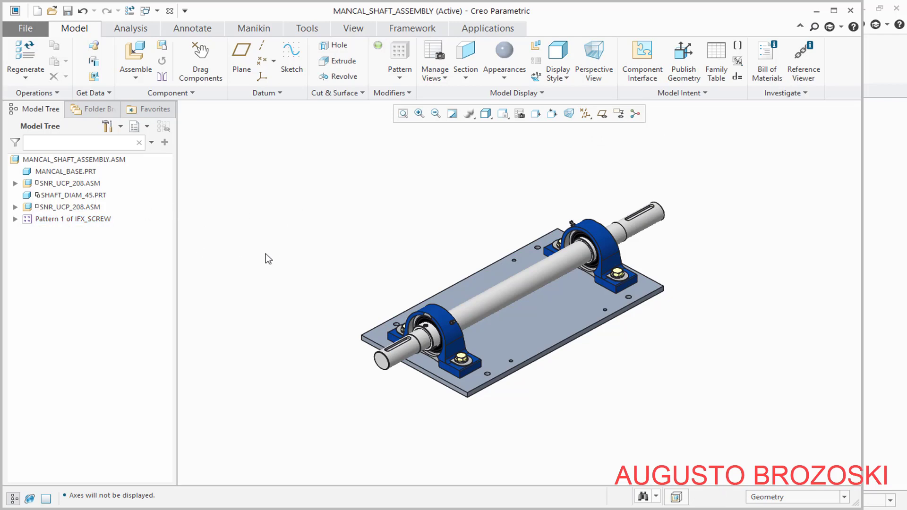
left_click(67, 11)
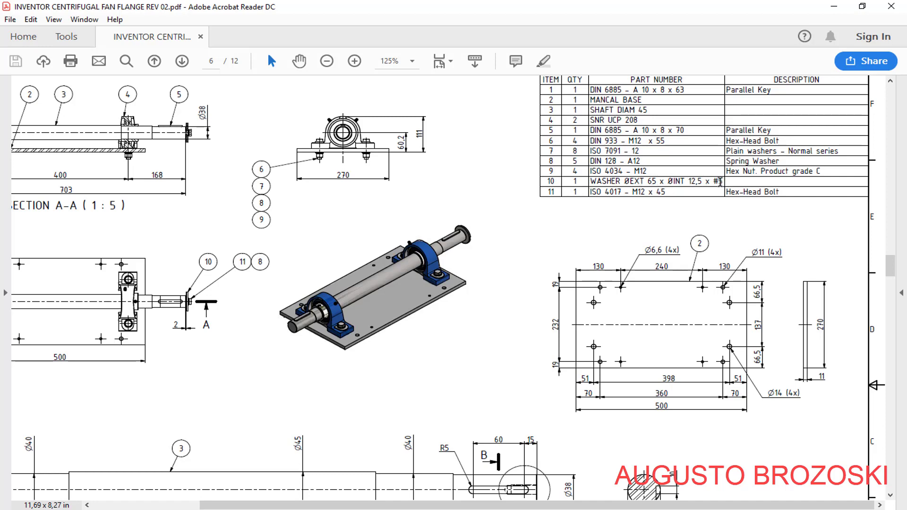
Look up the section view and dimensions of washer item 10 in the PDF drawing and return to the assembly
scroll(384, 333, "down", 10)
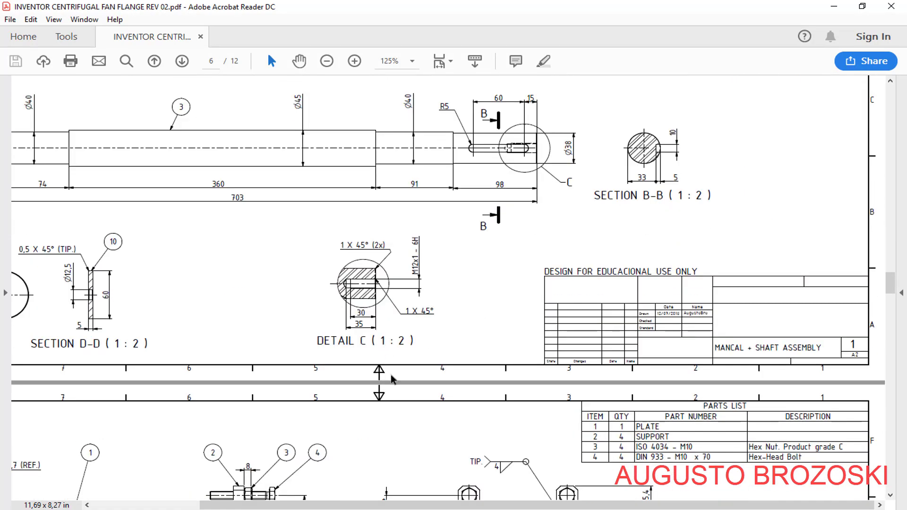
scroll(177, 251, "left", 3)
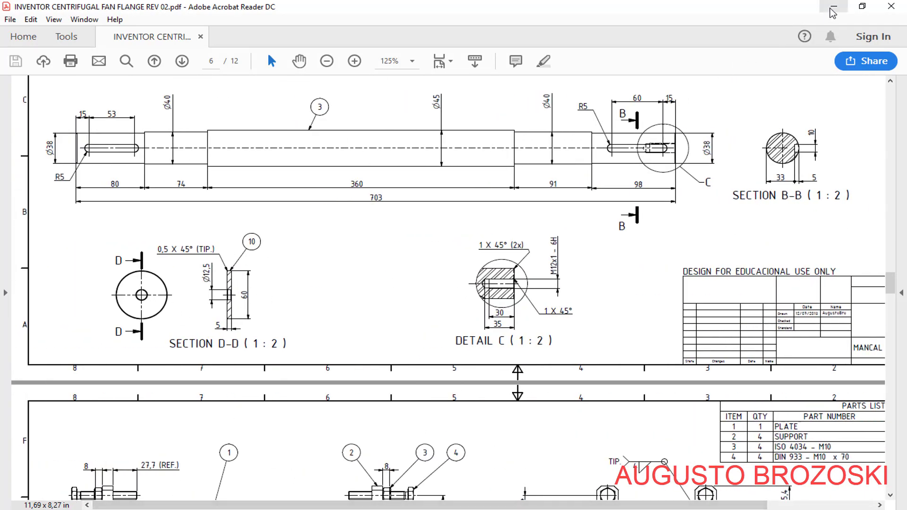
key("alt+Tab")
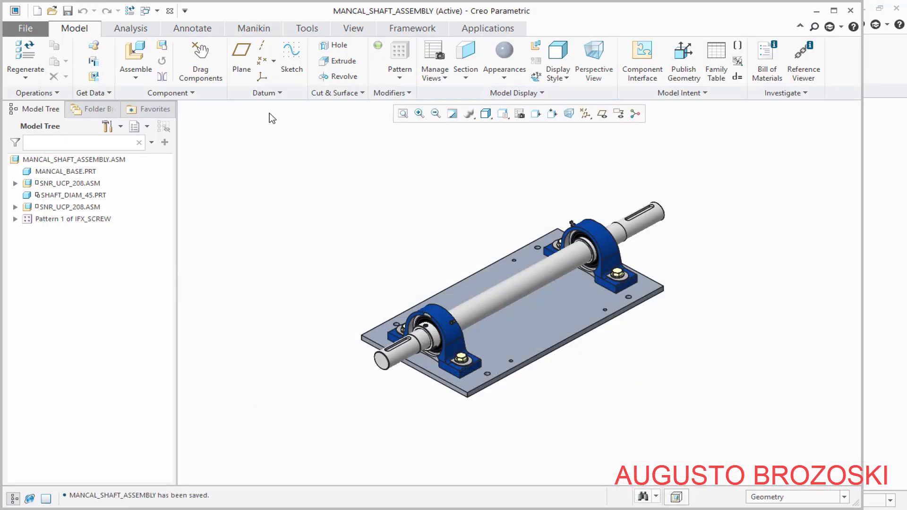
Create a new solid part named WASHER_DIAM_EXT_65 from the mmns_part_solid template
left_click(38, 11)
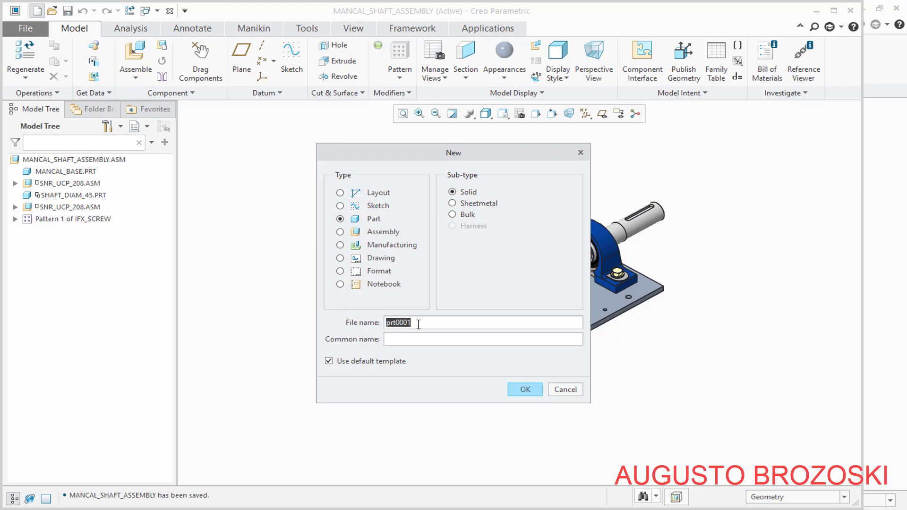
type("WASHER_DIAM_EXT_65")
left_click(347, 362)
left_click(526, 390)
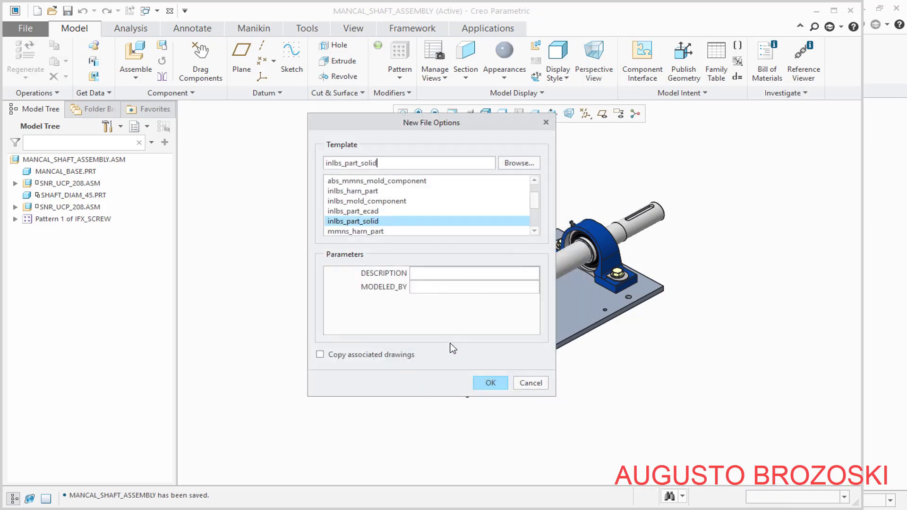
scroll(395, 222, "down", 1)
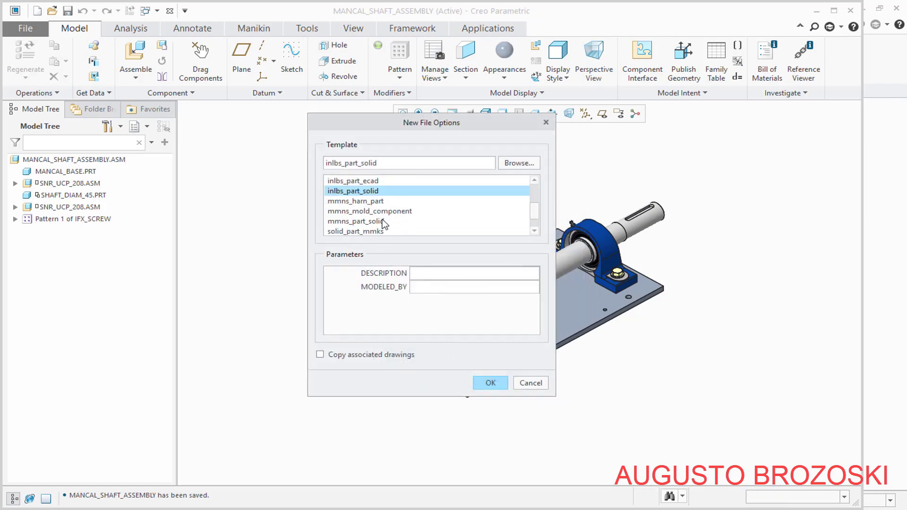
left_click(364, 222)
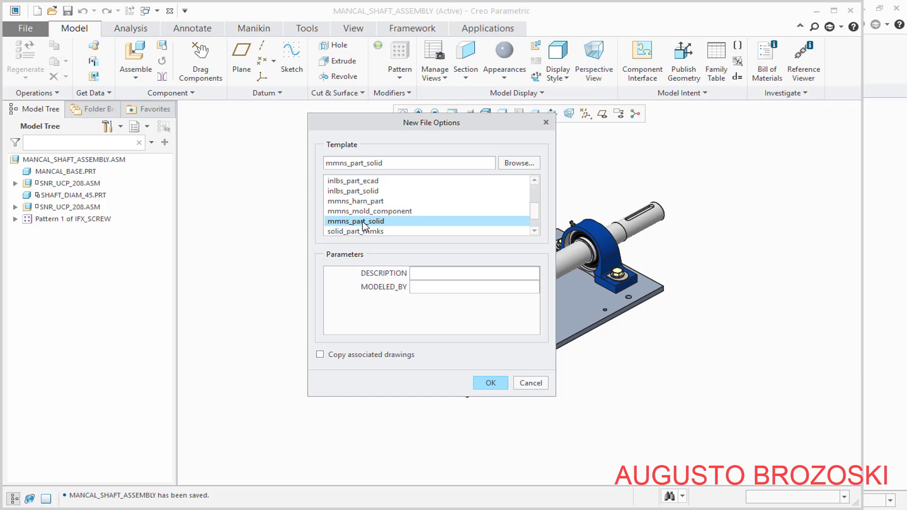
left_click(490, 384)
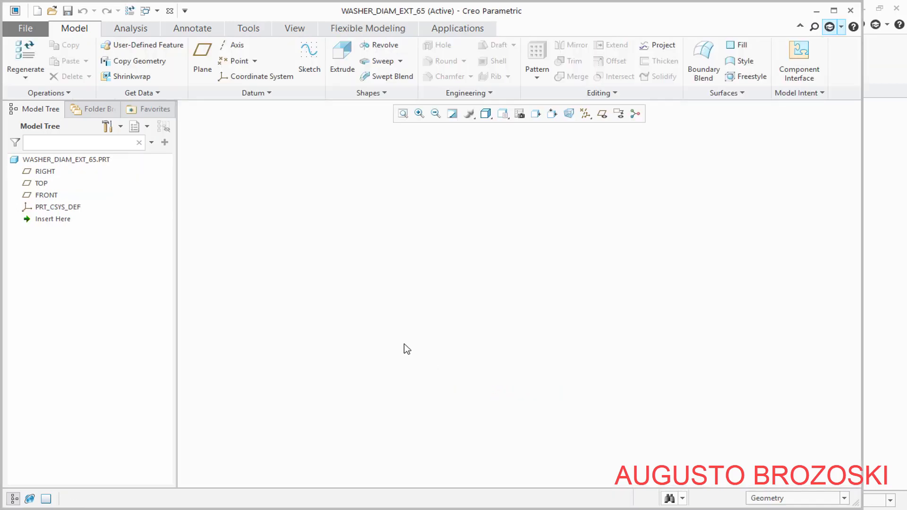
Start a sketch on the FRONT plane with RIGHT as reference, hide the datum planes and orient the view to the sketch
left_click(303, 70)
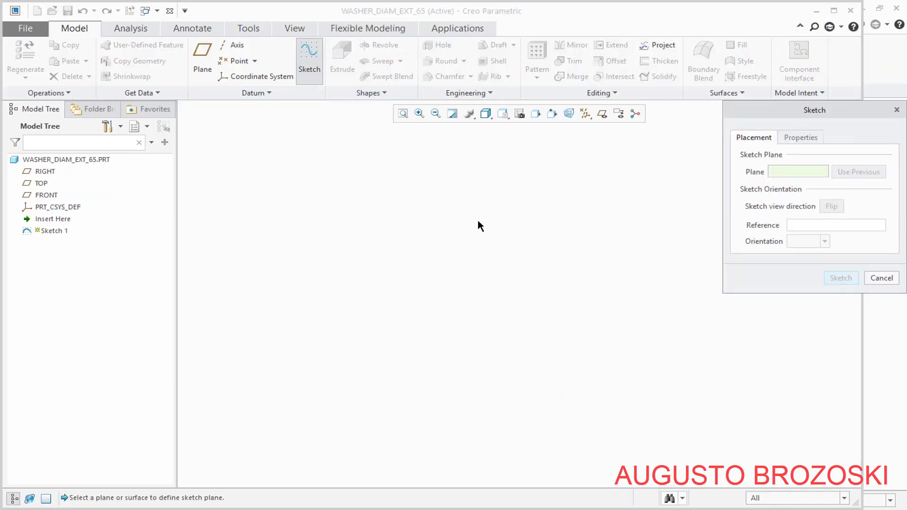
left_click(602, 114)
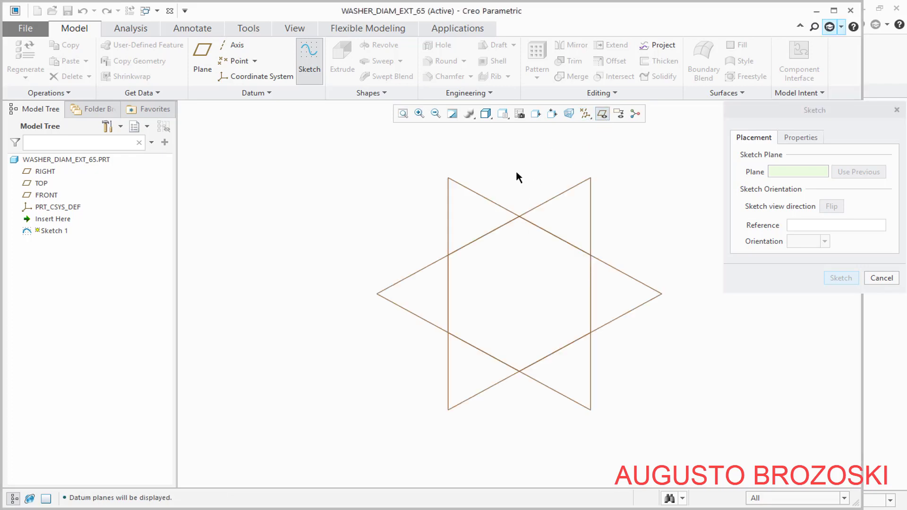
left_click(480, 195)
left_click(841, 278)
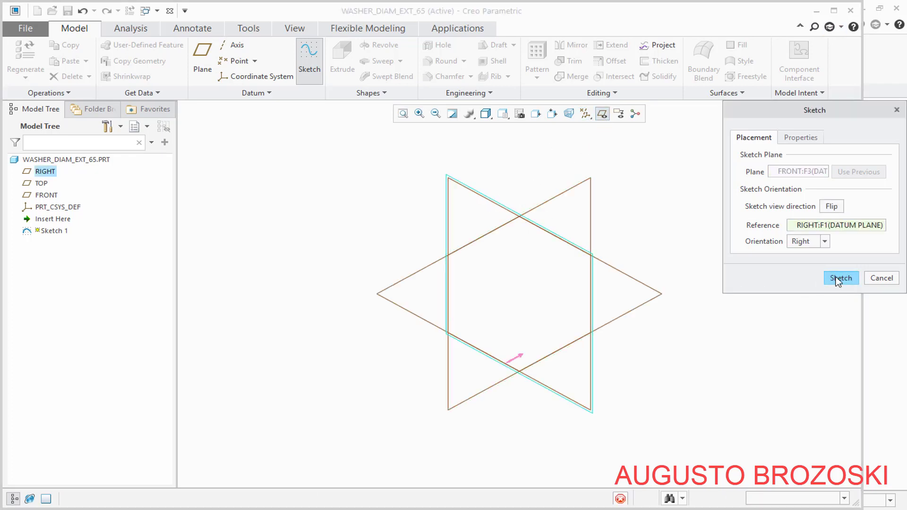
left_click(554, 115)
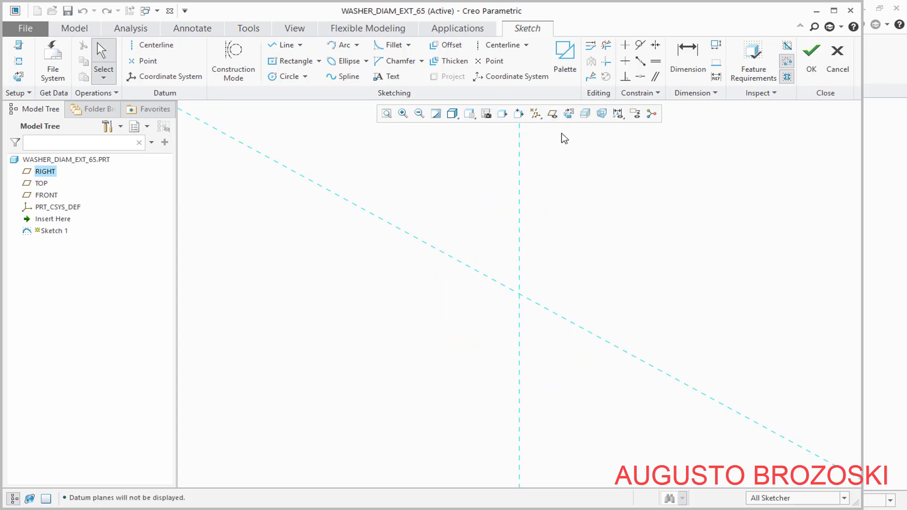
left_click(568, 114)
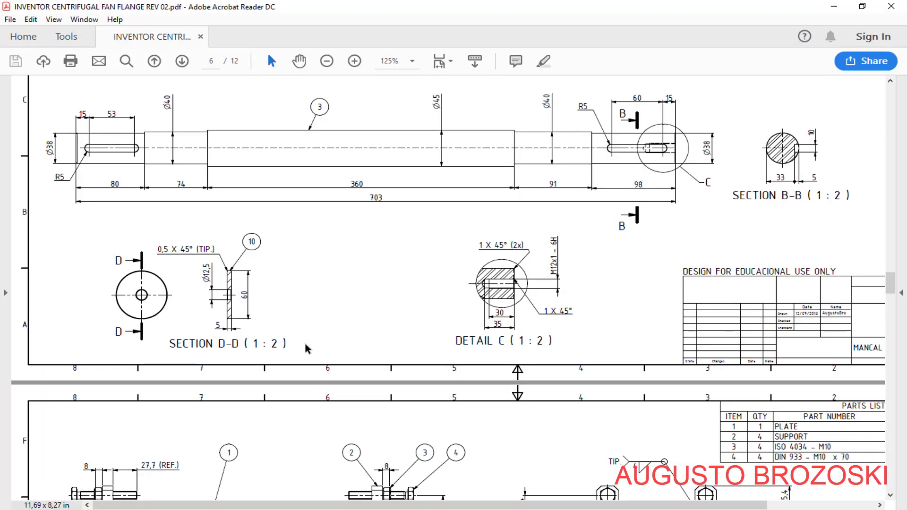
Enlarge the washer's SECTION D-D in the PDF drawing, examine its diameters, thickness and chamfer, and return to the sketch
left_click(355, 61)
left_click(354, 61)
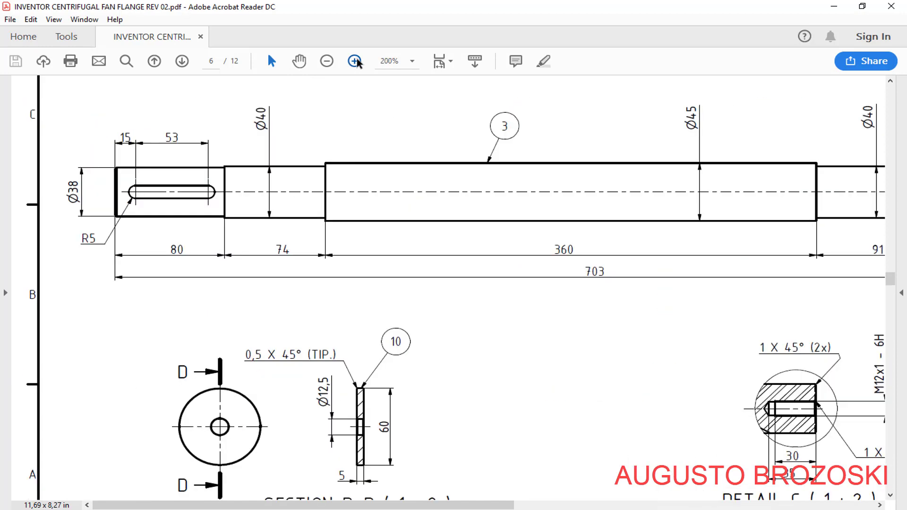
left_click(355, 61)
scroll(364, 225, "down", 3)
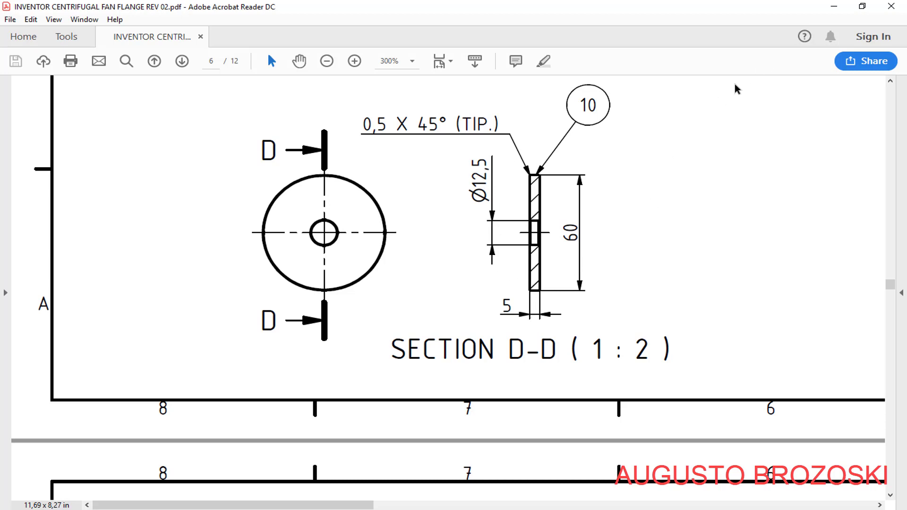
left_click(832, 8)
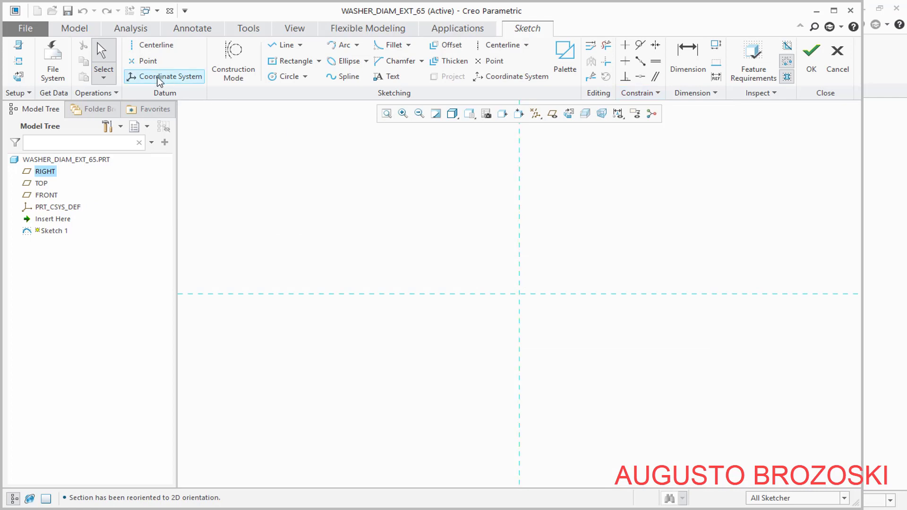
Sketch two concentric circles centred on the sketch origin, about 110 mm and 250 mm in diameter
left_click(273, 78)
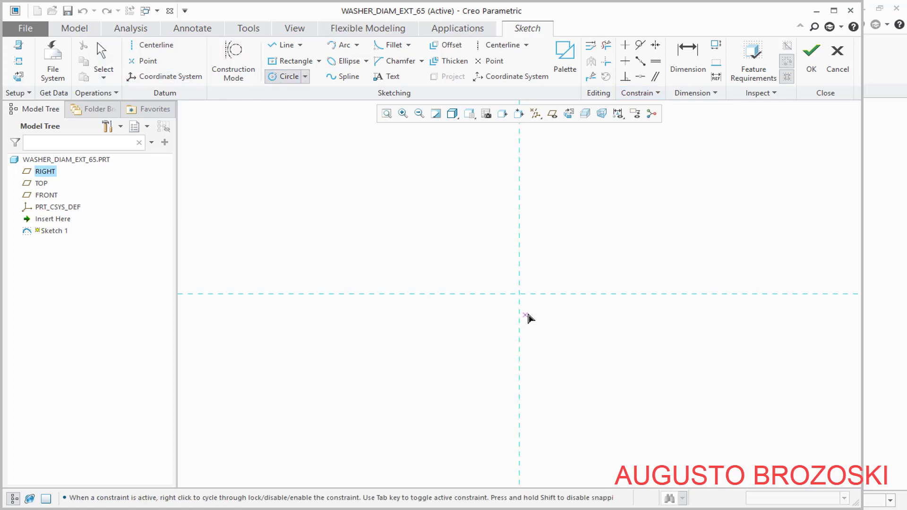
left_click(519, 294)
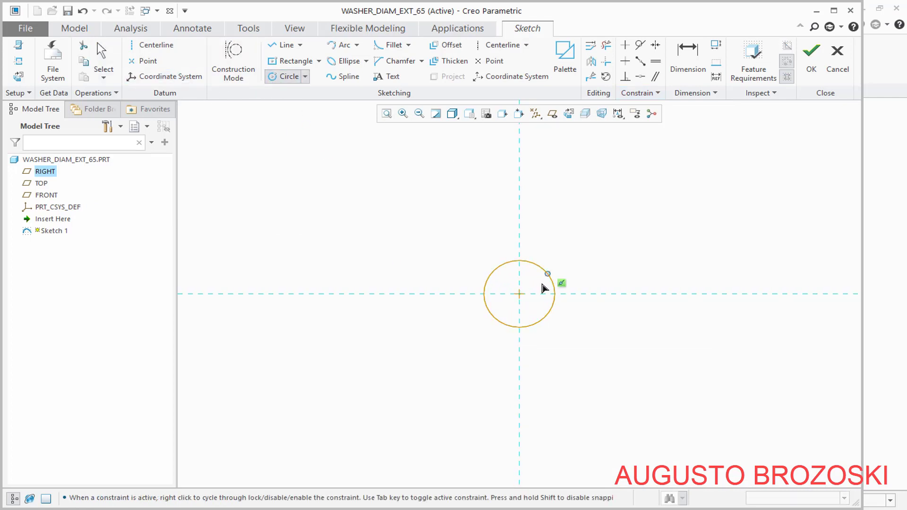
left_click(553, 283)
left_click(519, 293)
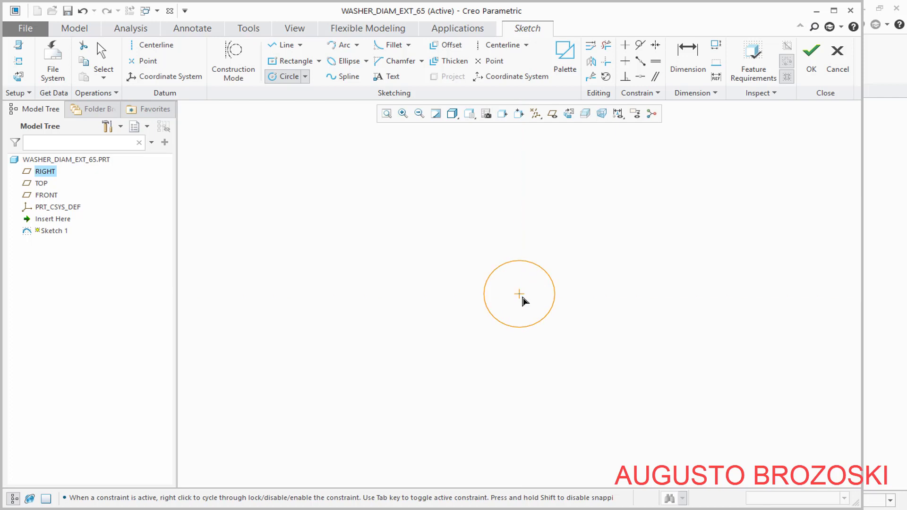
left_click(584, 250)
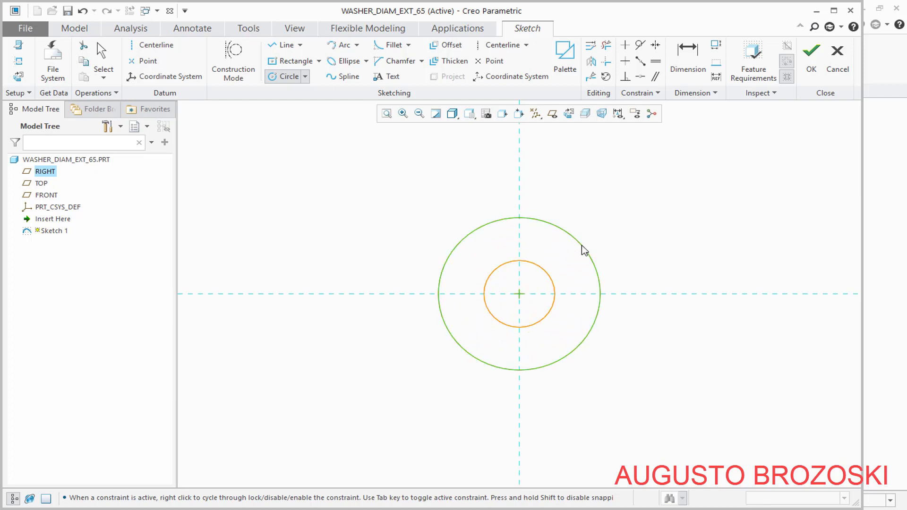
middle_click(571, 203)
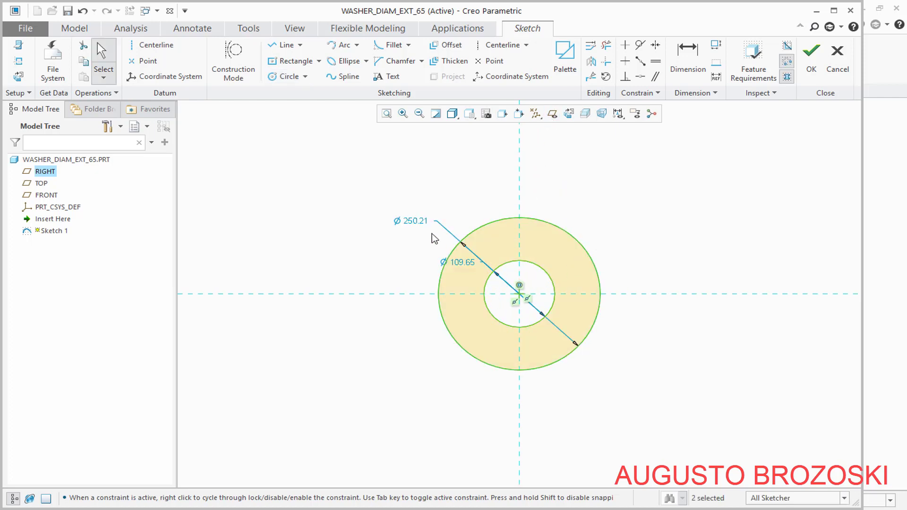
Set the washer's circle diameters to 60 mm outside and 12.5 mm inside and finish the sketch
double_click(421, 222)
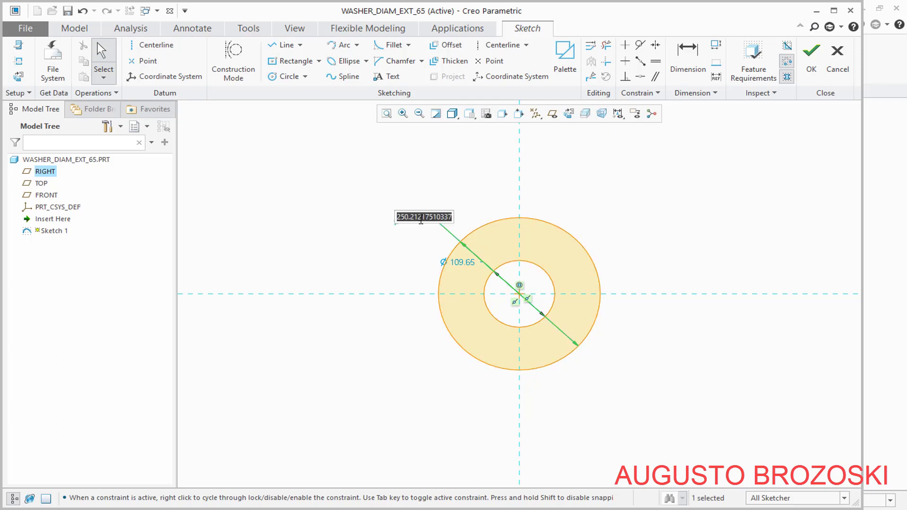
type("60")
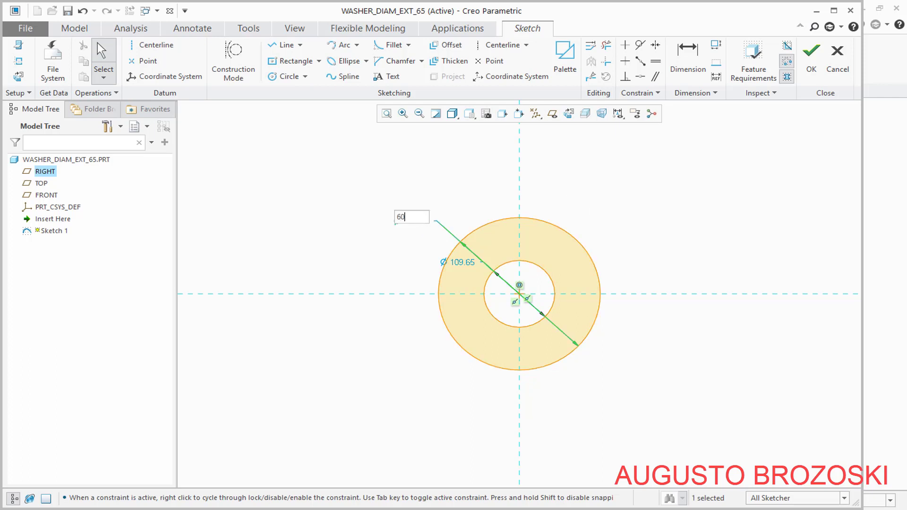
key("Return")
scroll(465, 262, "up", 8)
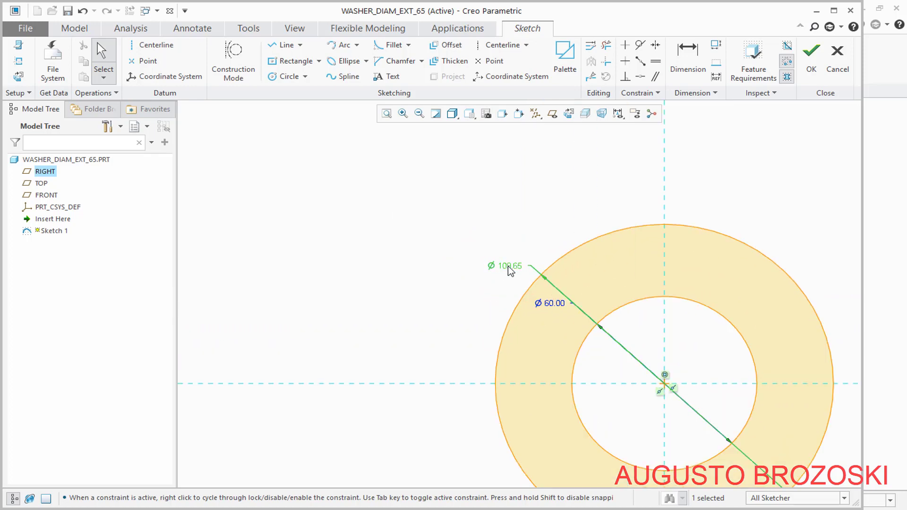
double_click(509, 268)
type("12.5")
key("Return")
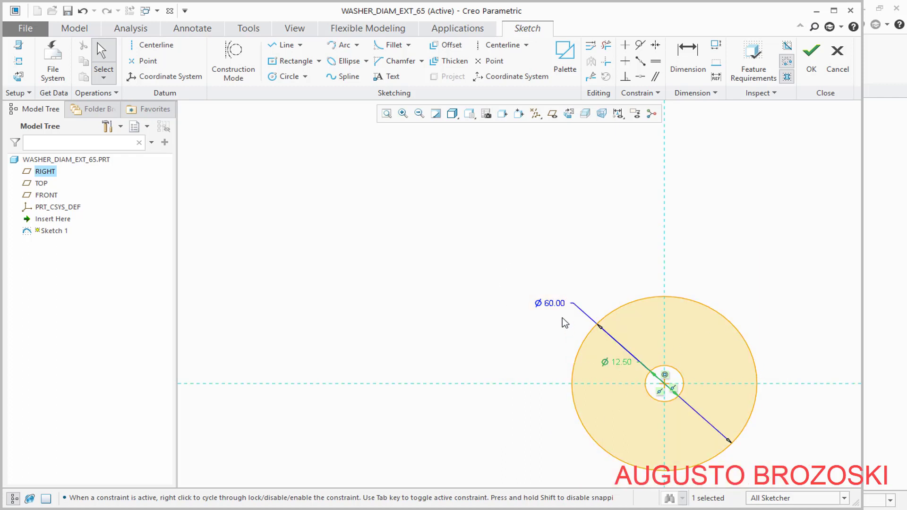
left_click(810, 61)
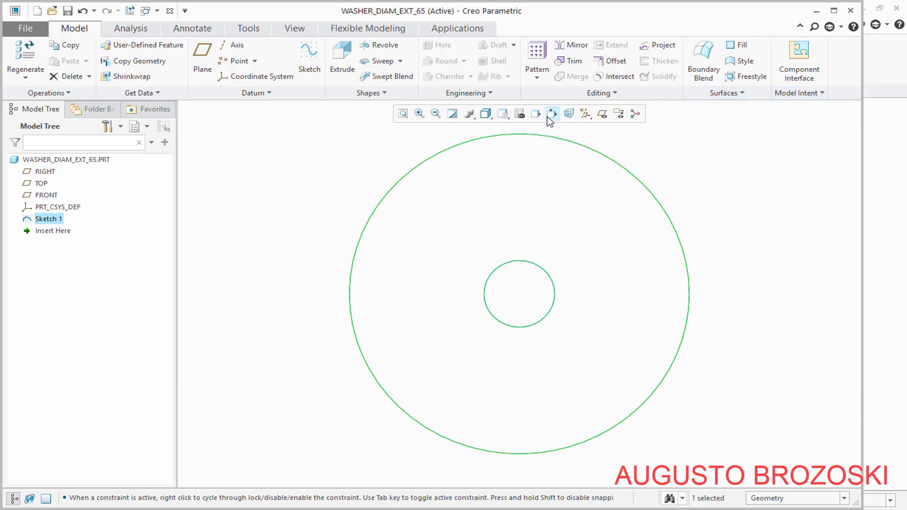
Return to the standard orientation and extrude the washer sketch 5 mm as a solid
left_click(503, 113)
left_click(516, 125)
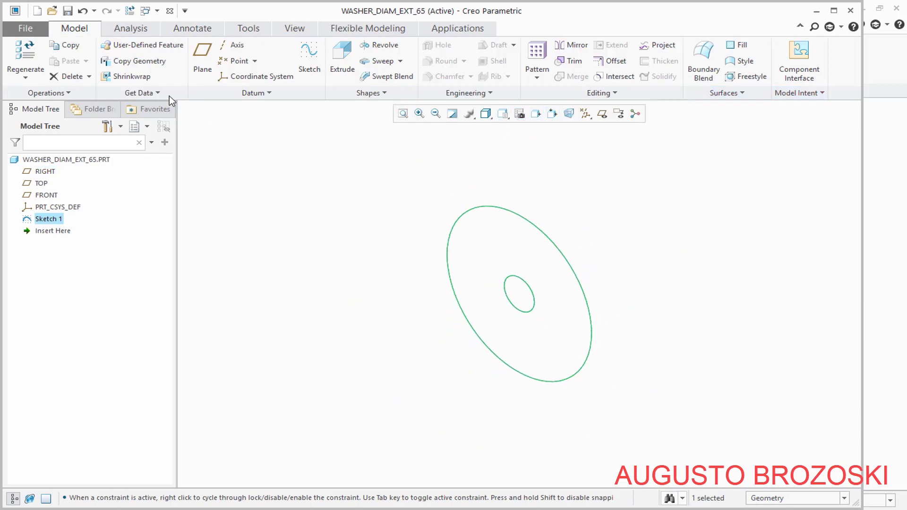
left_click(341, 54)
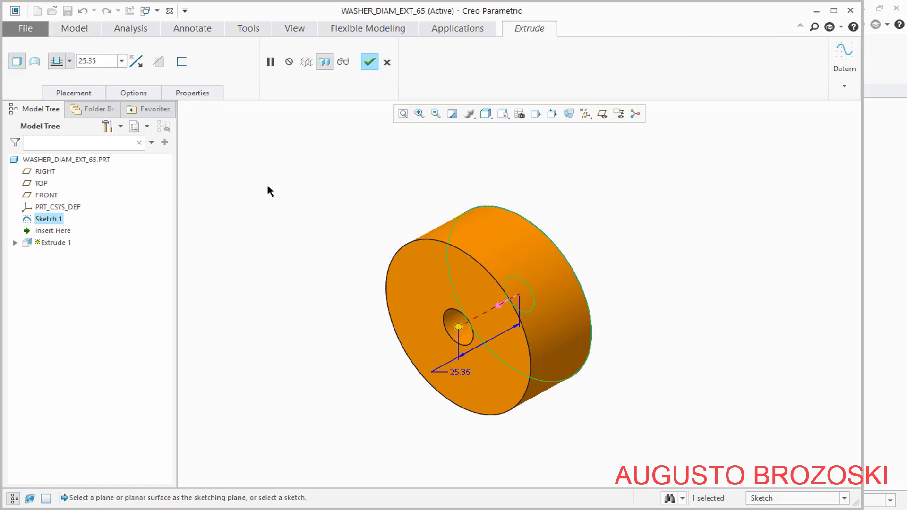
double_click(111, 63)
type("5")
key("Return")
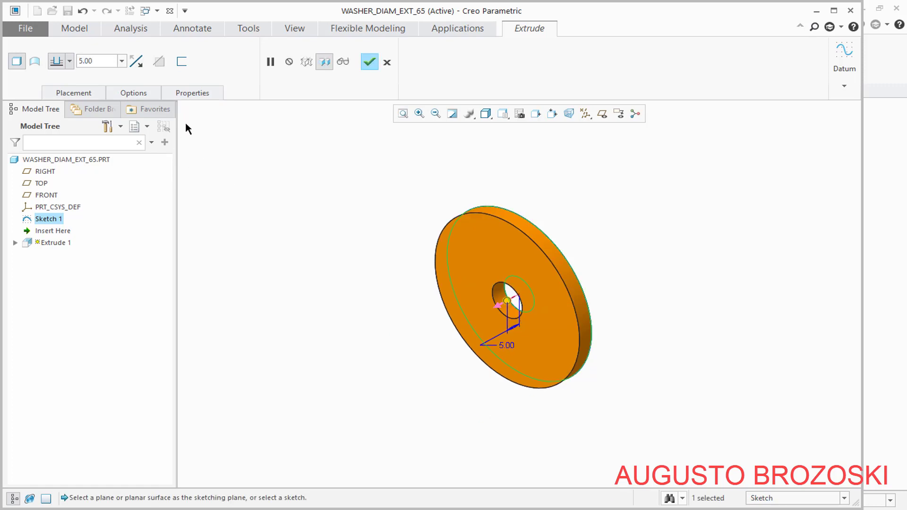
left_click(365, 63)
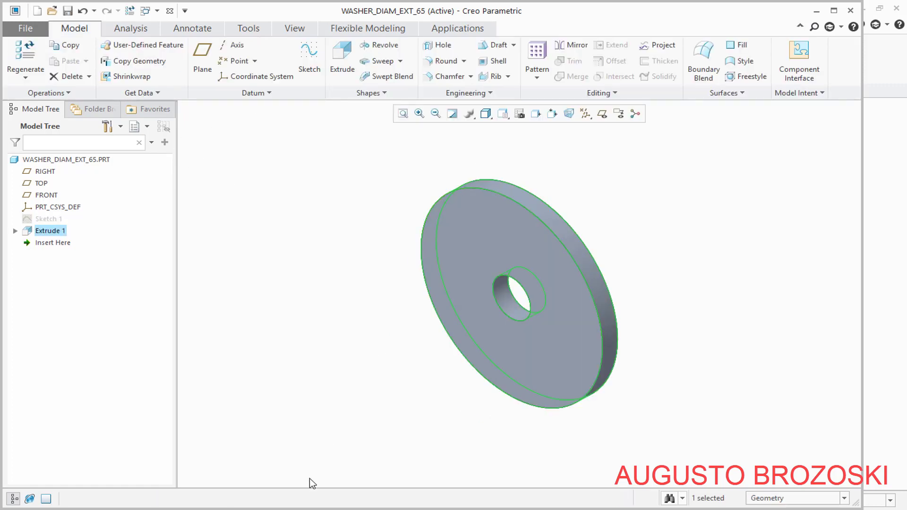
Check the chamfer callout in the PDF drawing and apply a 0.5 mm D x D edge chamfer to the washer's front outer edge
key("alt+Tab")
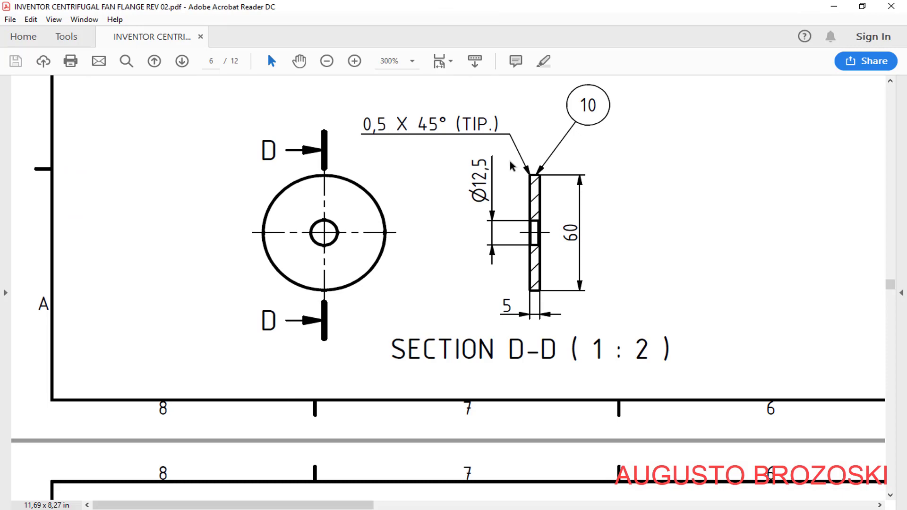
left_click(834, 7)
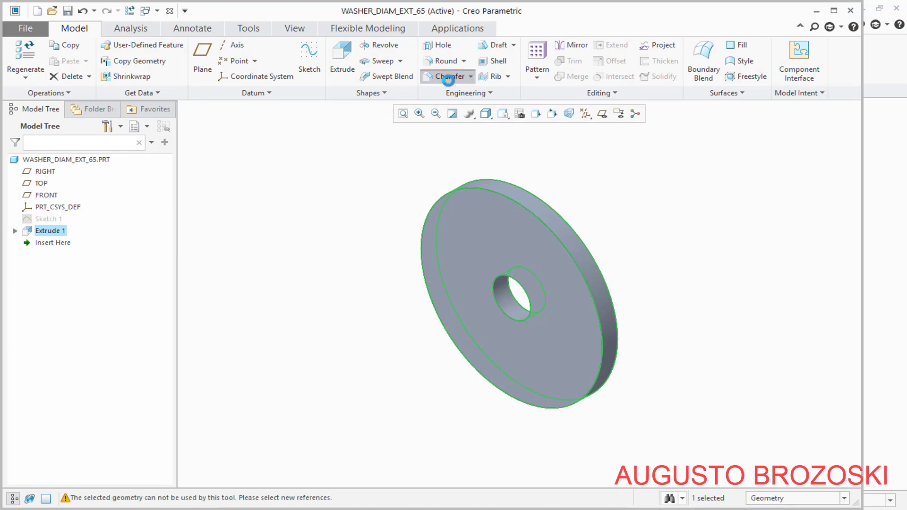
left_click(449, 76)
left_click(149, 65)
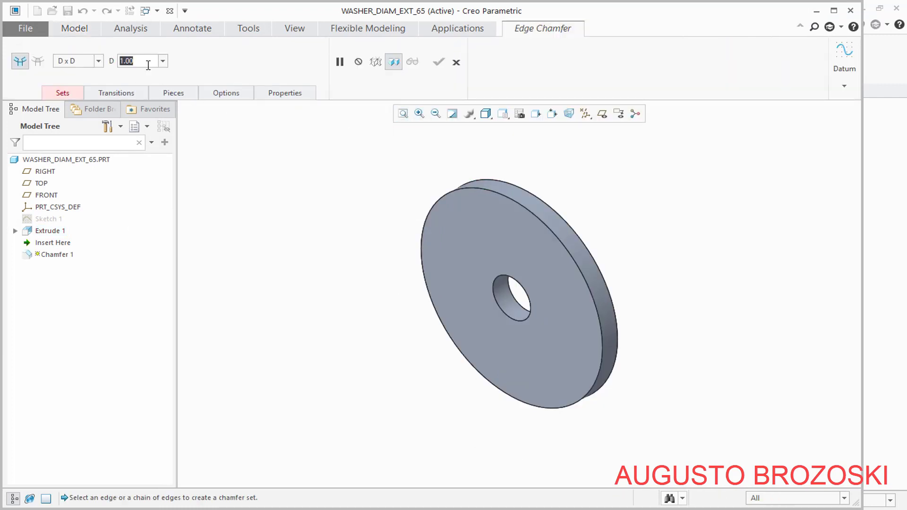
type("0.5")
key("Return")
scroll(520, 175, "up", 2)
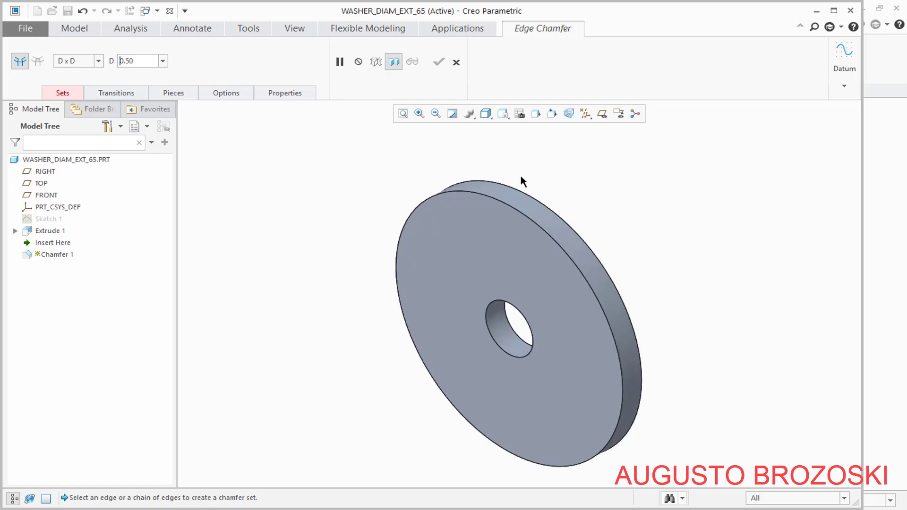
left_click(492, 198)
left_click(528, 201)
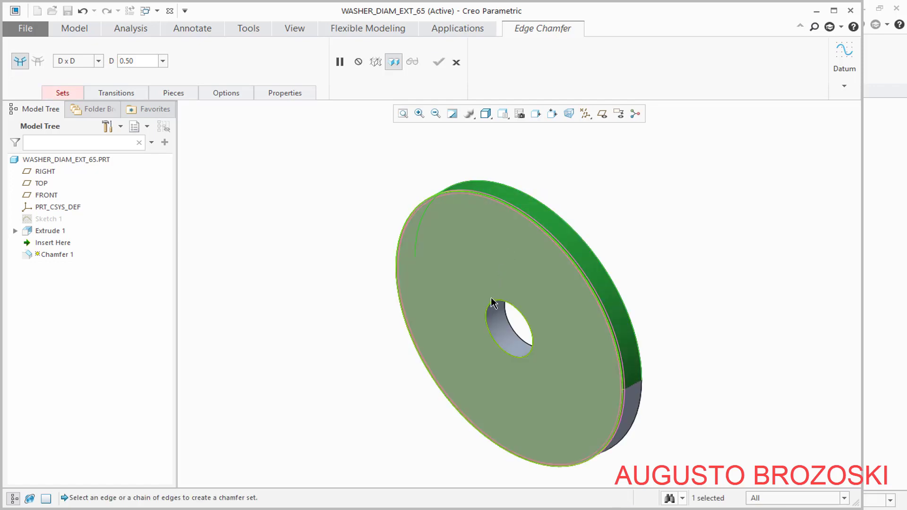
left_click(62, 93)
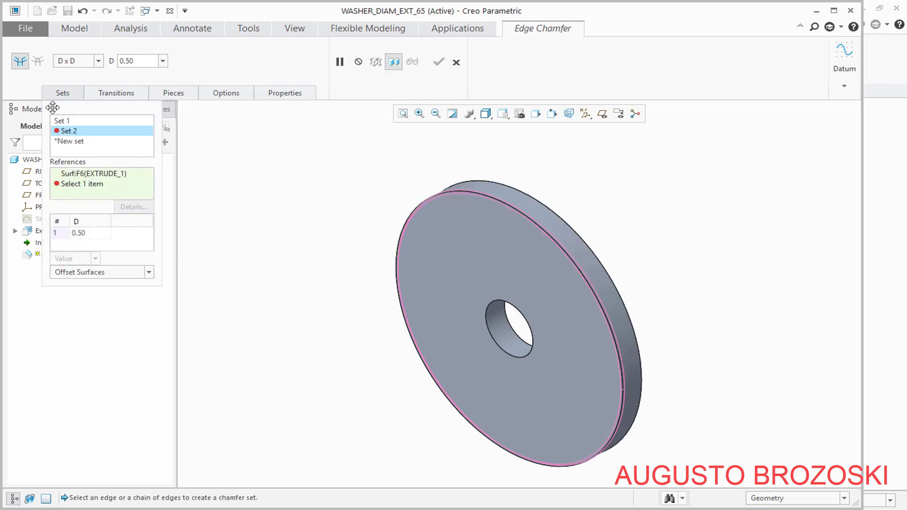
right_click(69, 134)
left_click(100, 149)
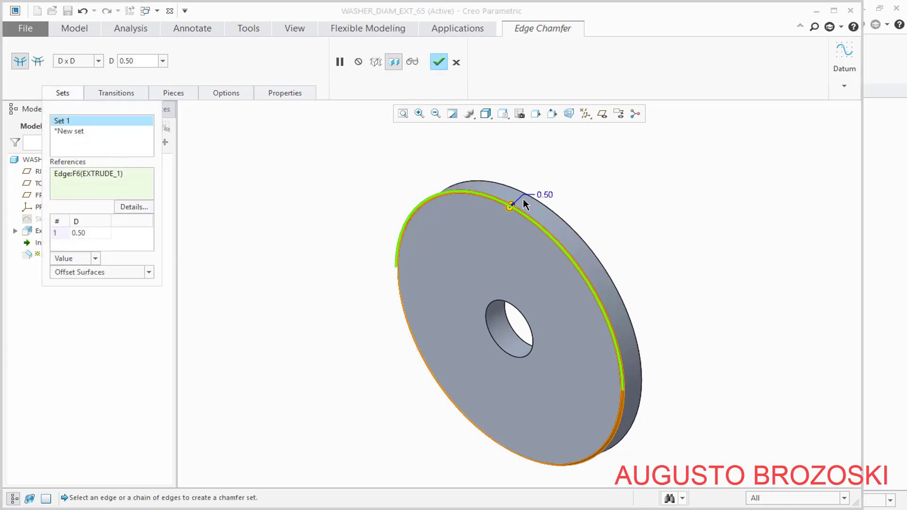
Add the back outer edge and both edges of the centre hole to the 0.5 mm chamfer and complete the feature
left_click(566, 227)
scroll(516, 345, "up", 2)
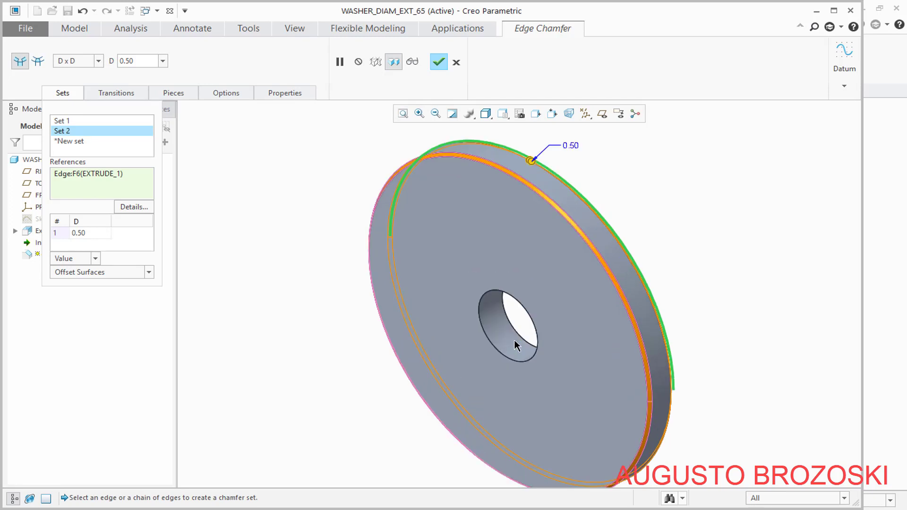
scroll(516, 345, "up", 3)
left_click(510, 313)
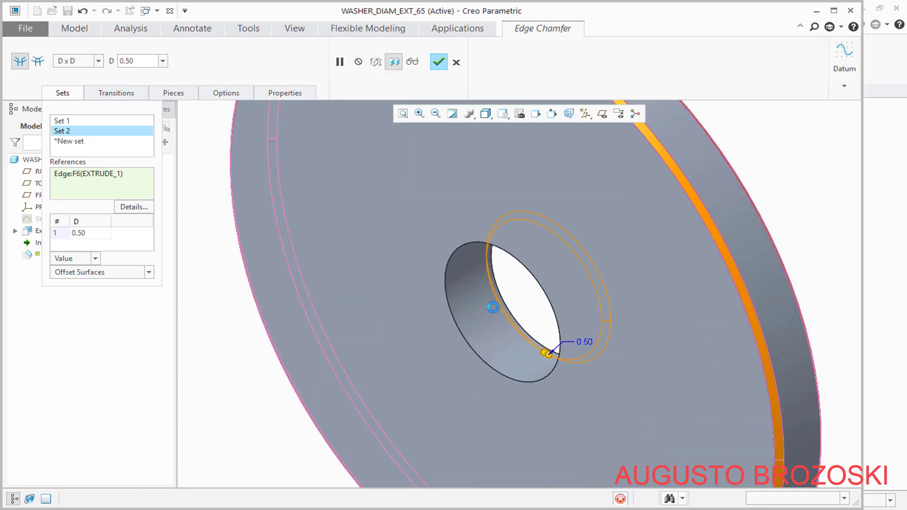
left_click(461, 319)
left_click(449, 320)
scroll(411, 319, "down", 4)
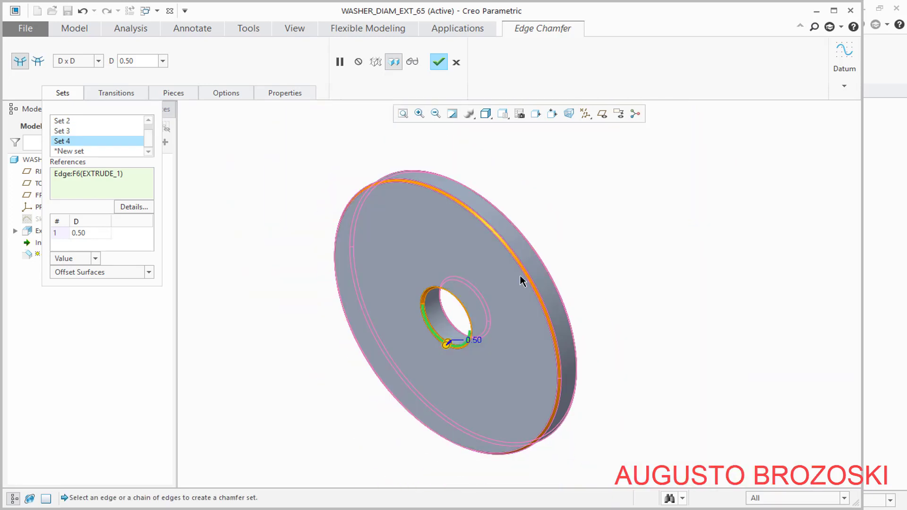
left_click(438, 61)
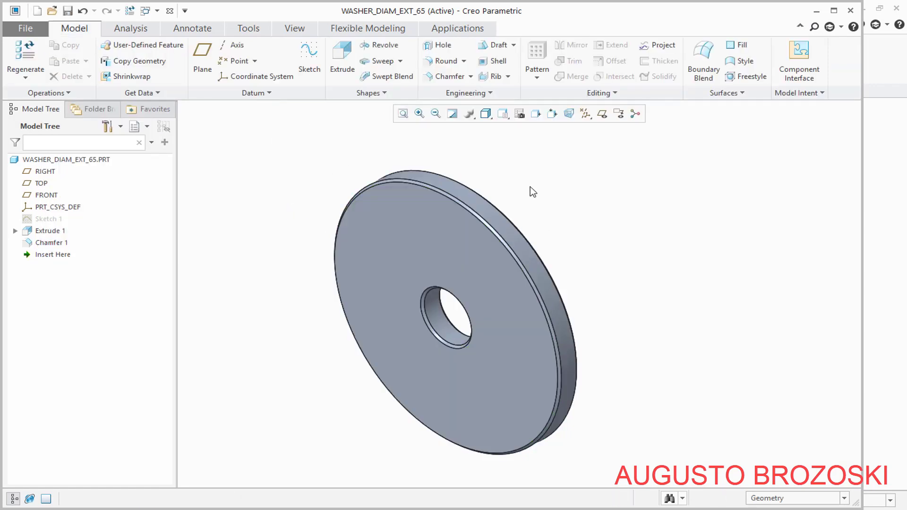
Restore the standard orientation and save WASHER_DIAM_EXT_65 in the CREO Parametric Centrifugal Fan Video folder
left_click(501, 113)
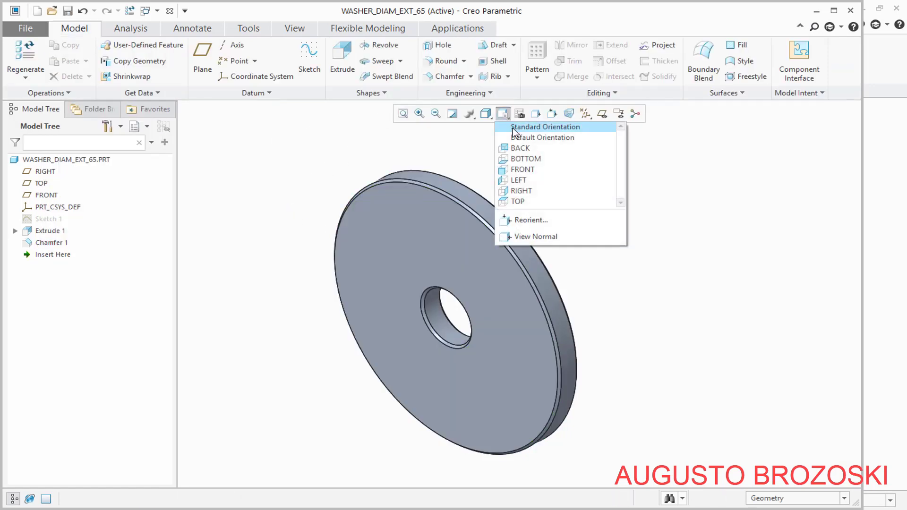
left_click(508, 128)
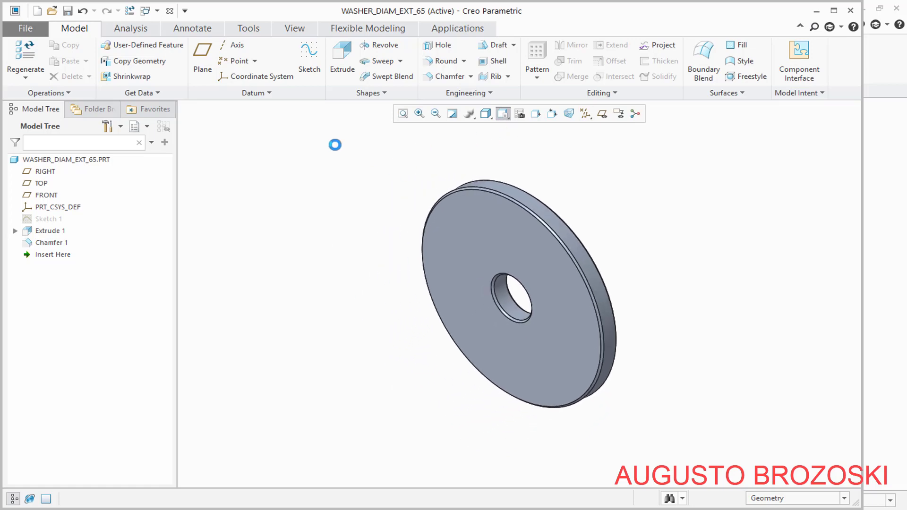
left_click(67, 11)
left_click(370, 467)
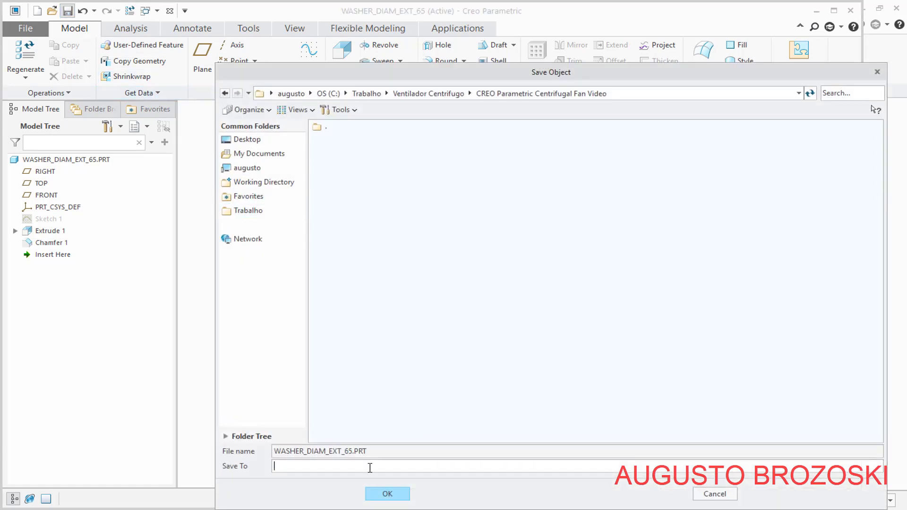
left_click(386, 493)
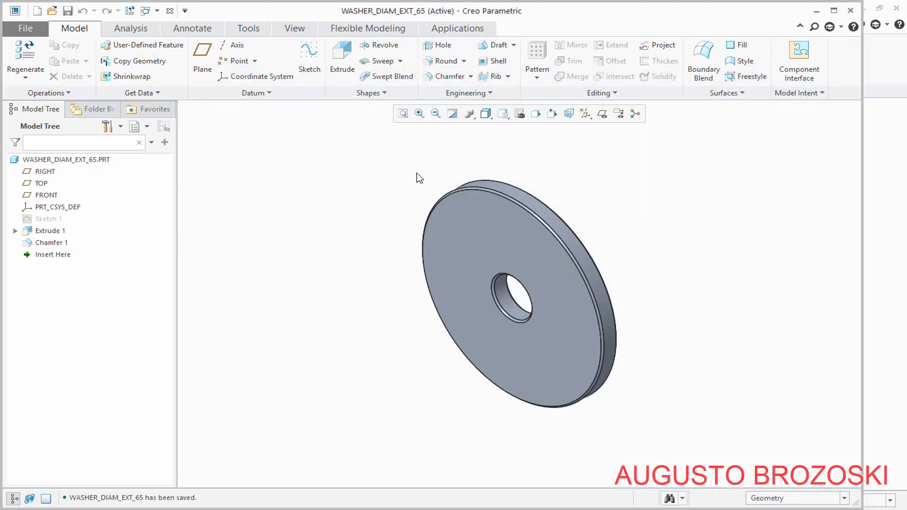
Switch from the washer part to the MANCAL_SHAFT_ASSEMBLY.ASM window
left_click(298, 30)
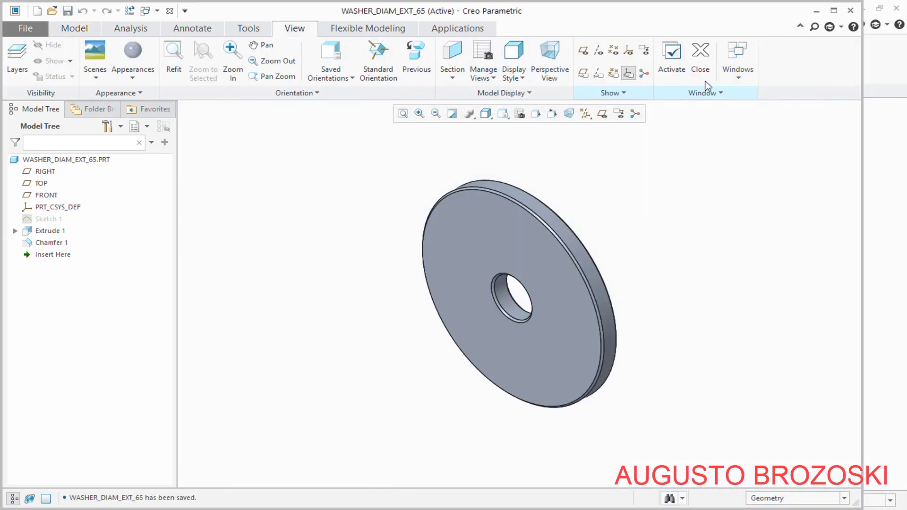
left_click(737, 47)
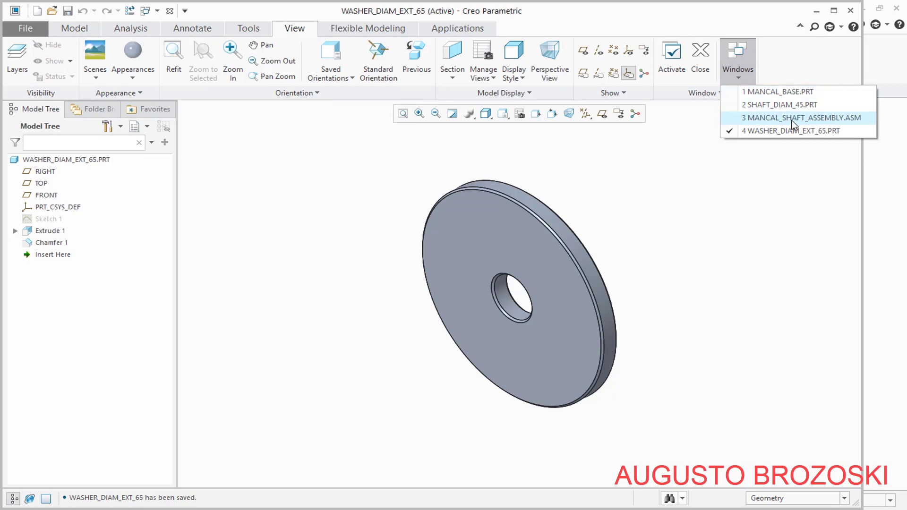
left_click(766, 118)
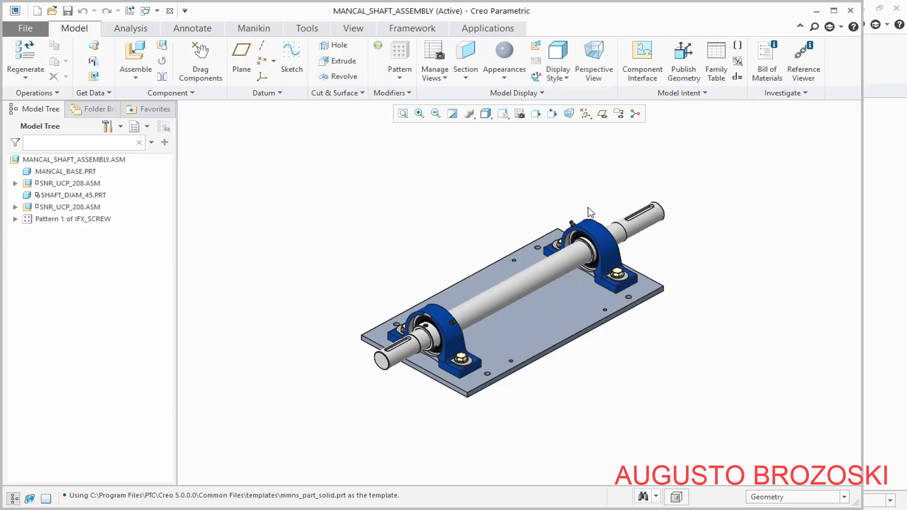